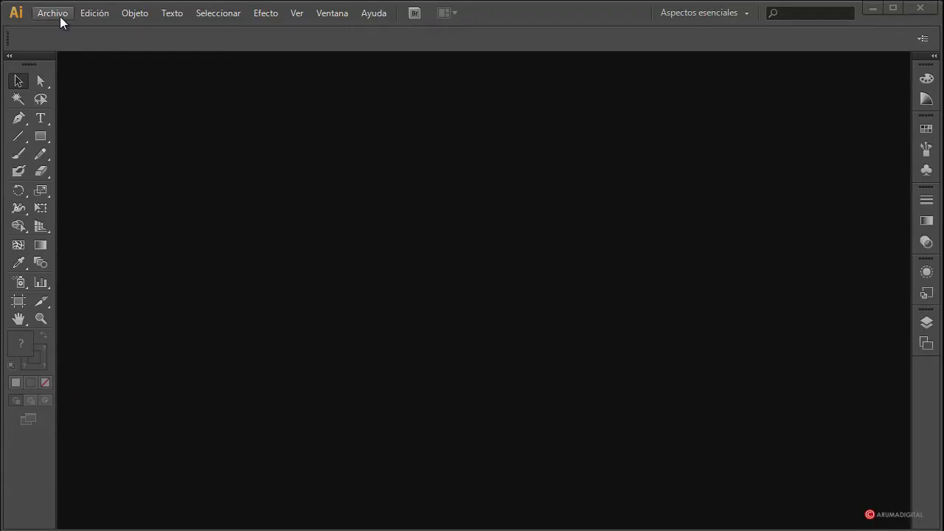
Create a new document 2000 px wide and 1000 px high
left_click(95, 33)
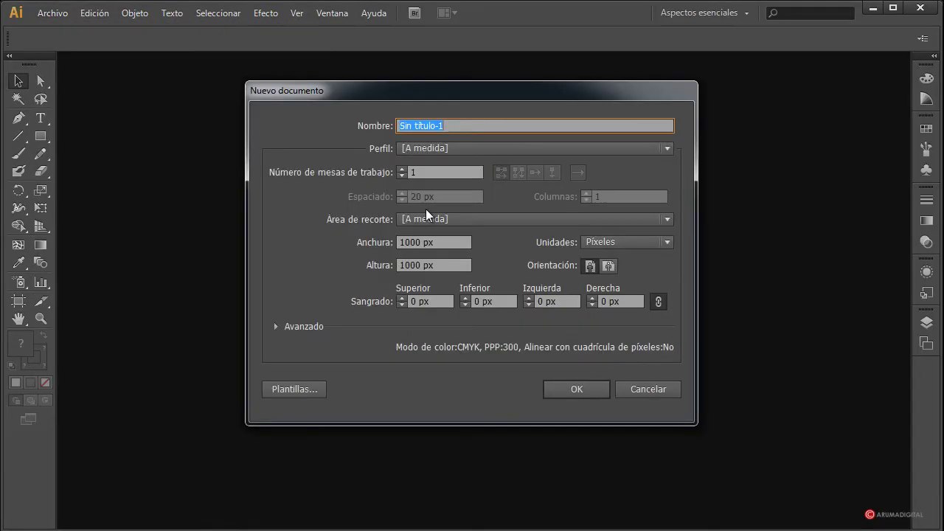
left_click(403, 240)
key("shift+Left")
type("2")
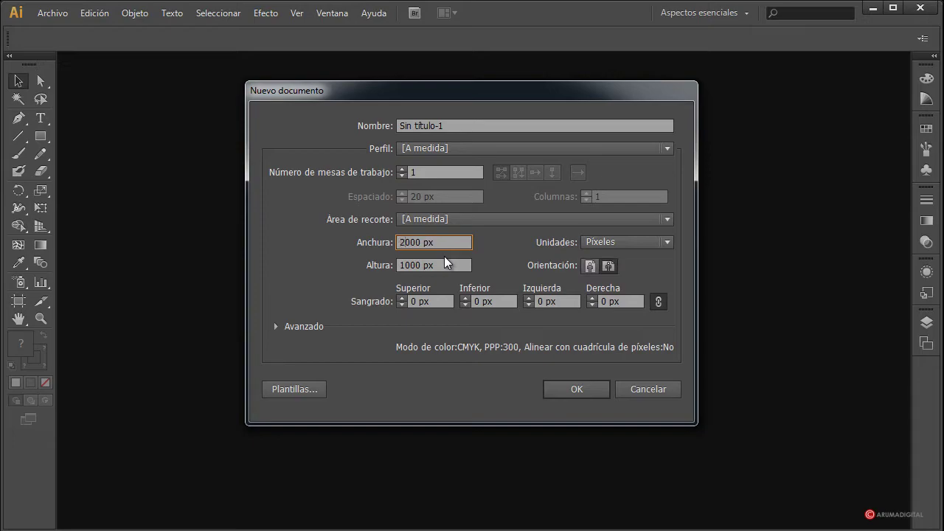
left_click(452, 265)
left_click(604, 385)
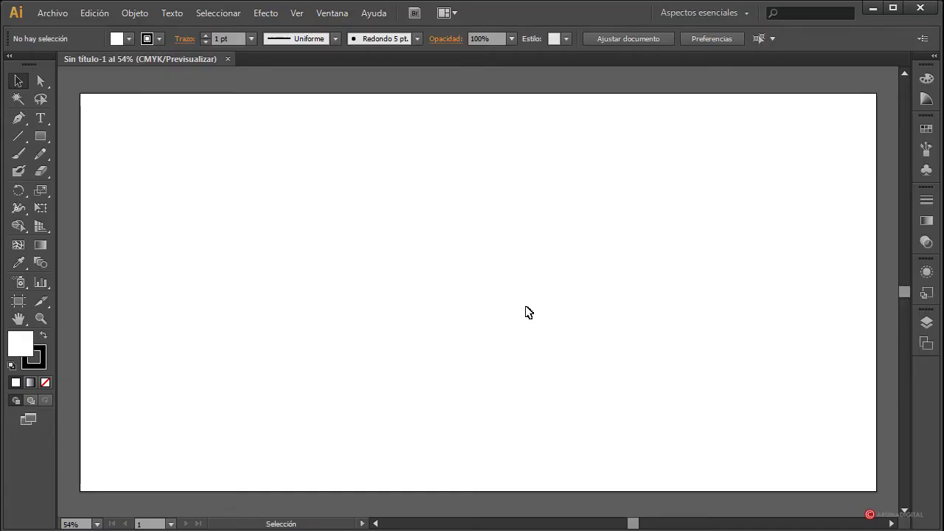
Draw a rectangle that covers the entire artboard, from its upper-left corner to its lower-right corner
left_click(931, 324)
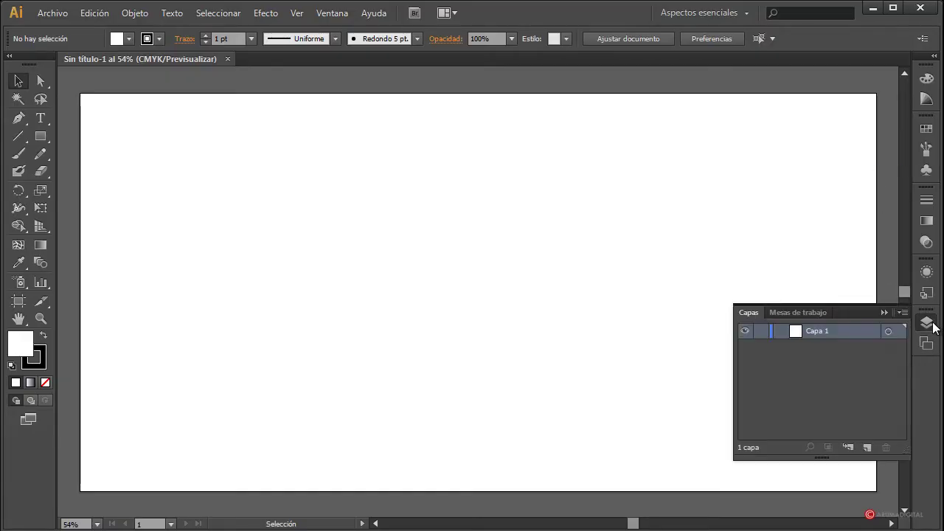
left_click(41, 137)
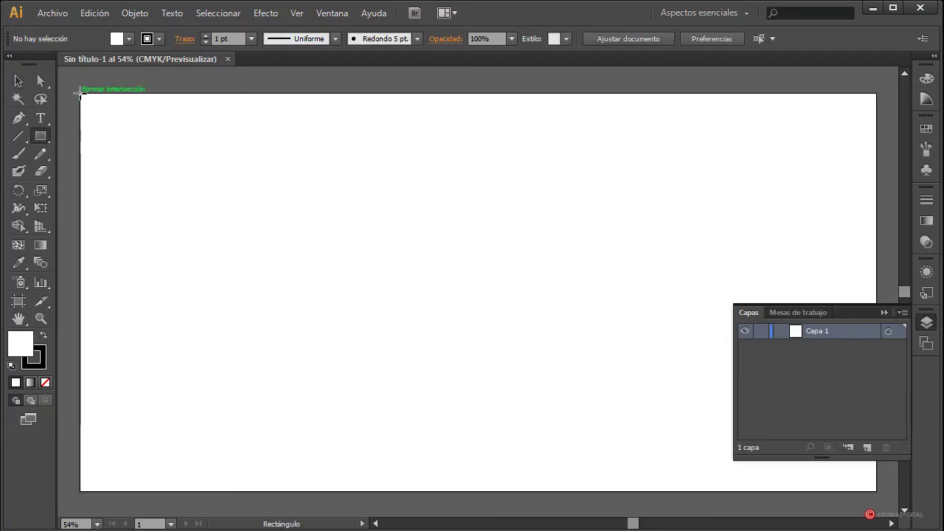
left_click_drag(81, 93, 876, 490)
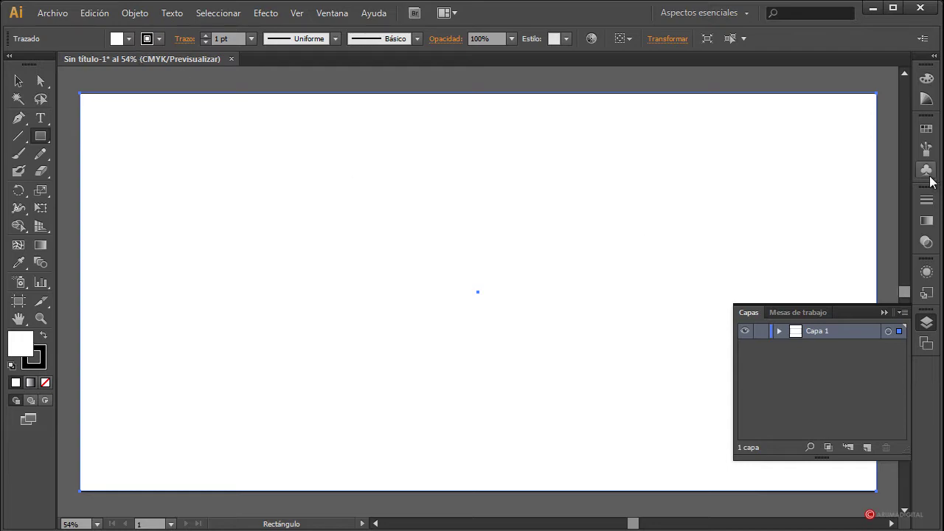
Fill the background rectangle with a radial gradient and set its inner colour stop to the light blue swatch
left_click(927, 220)
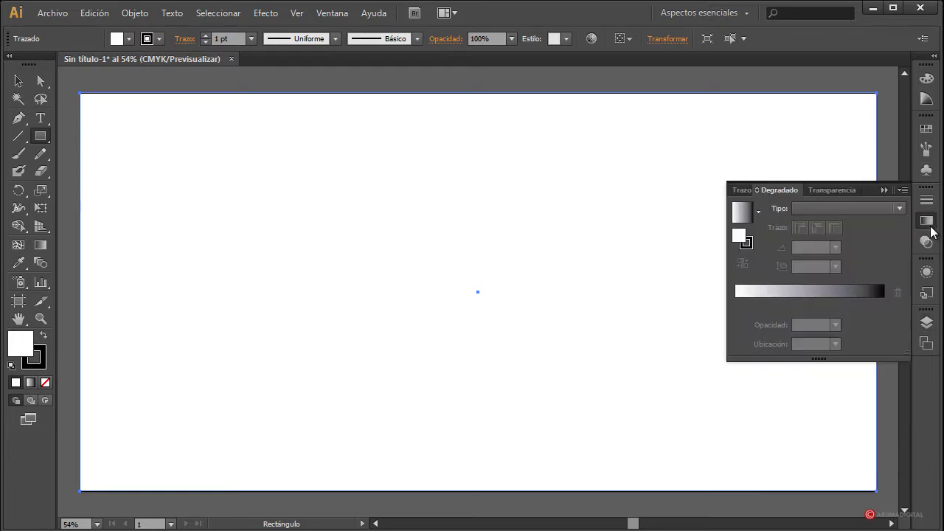
left_click(843, 209)
left_click(819, 239)
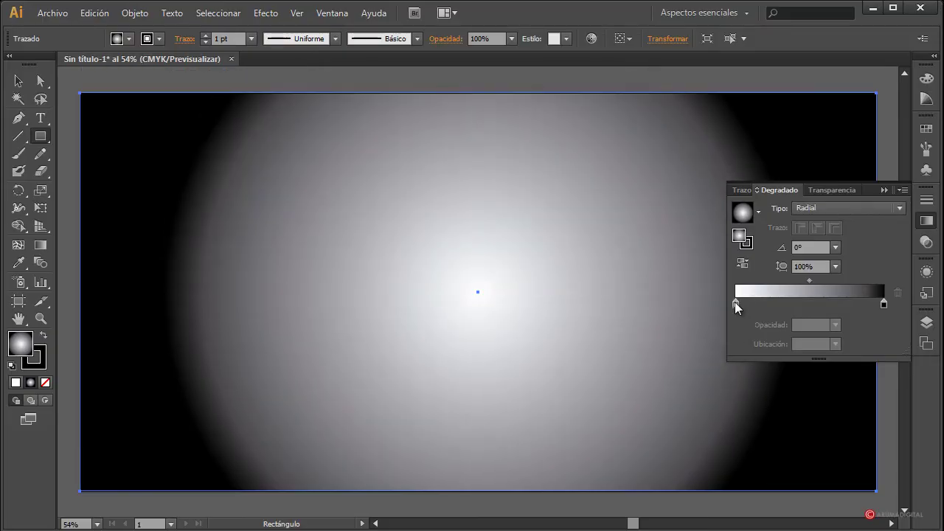
double_click(736, 306)
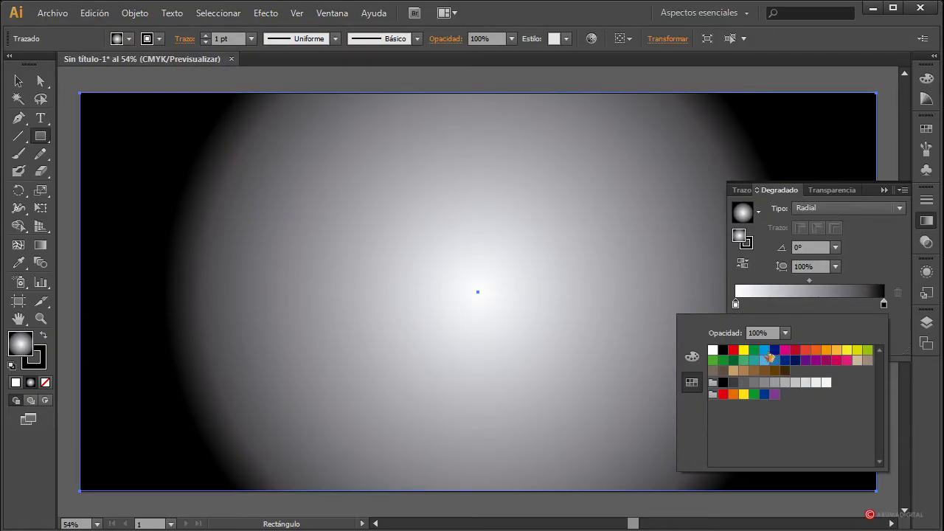
left_click(765, 352)
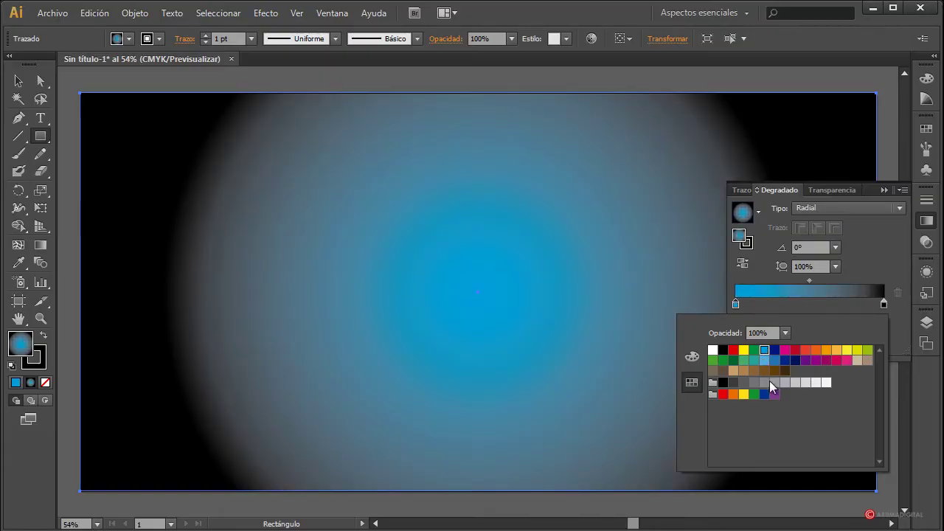
left_click(764, 360)
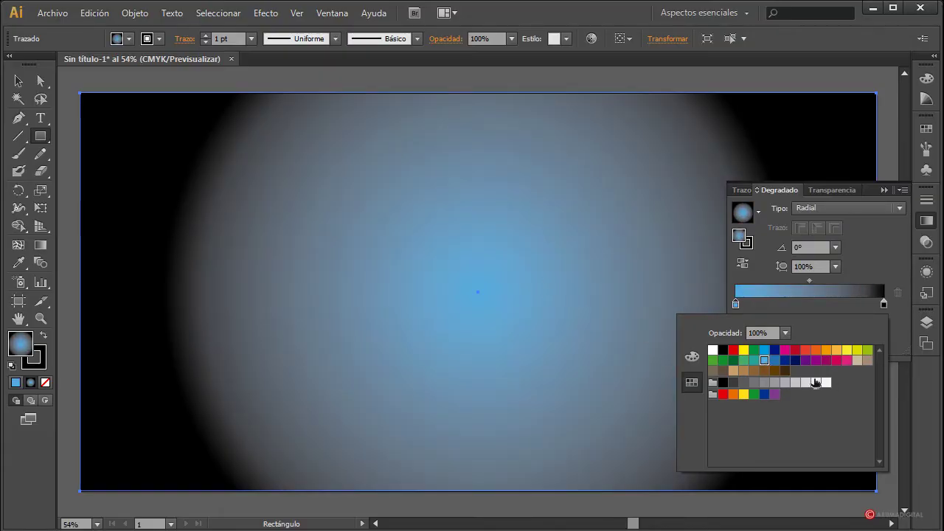
Set the gradient's outer colour stop to a very dark navy with CMYK values 100, 100, 25, 86
left_click(885, 308)
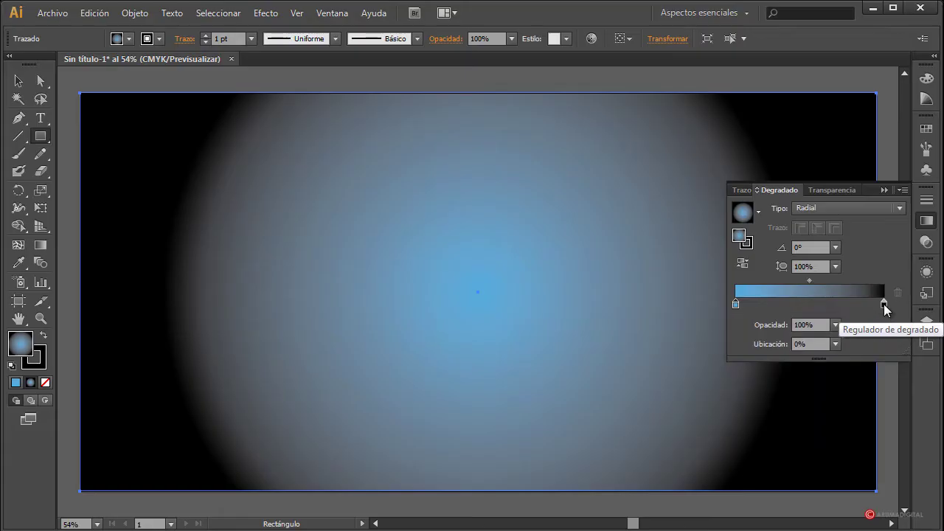
double_click(885, 305)
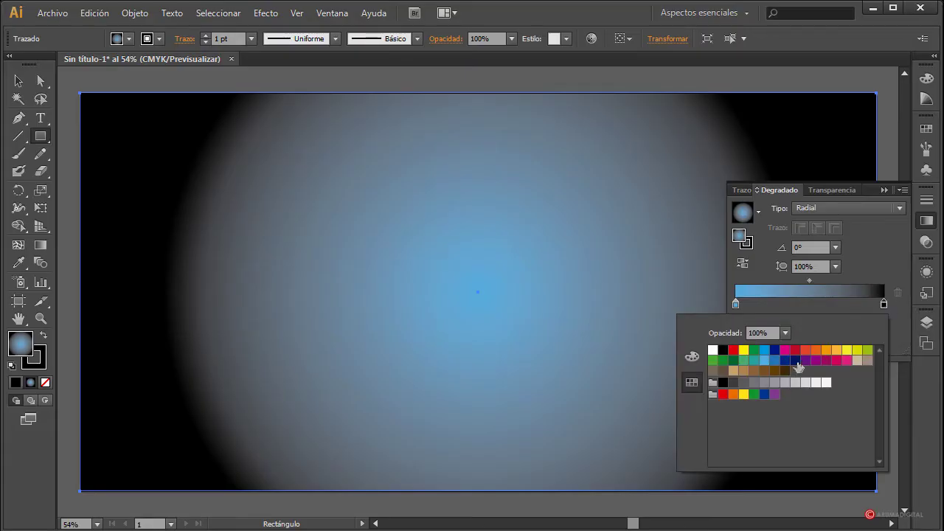
left_click(795, 361)
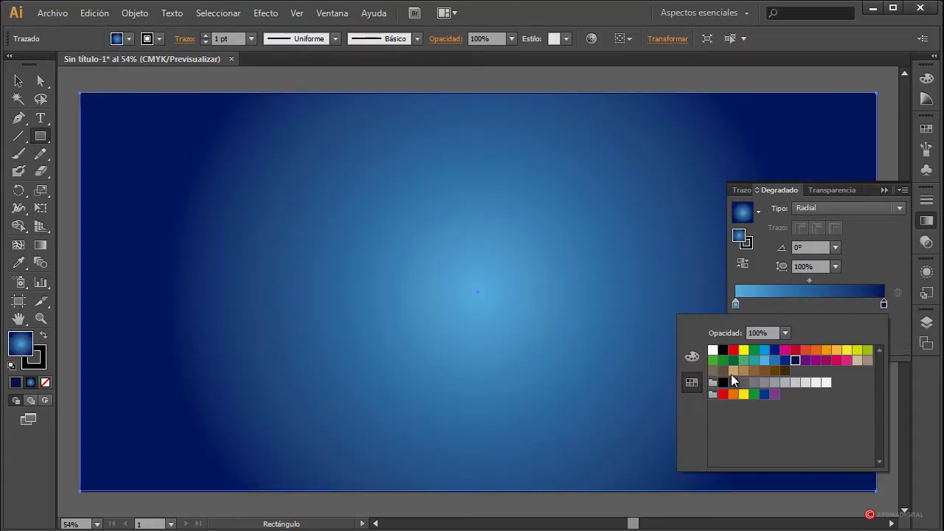
left_click(693, 359)
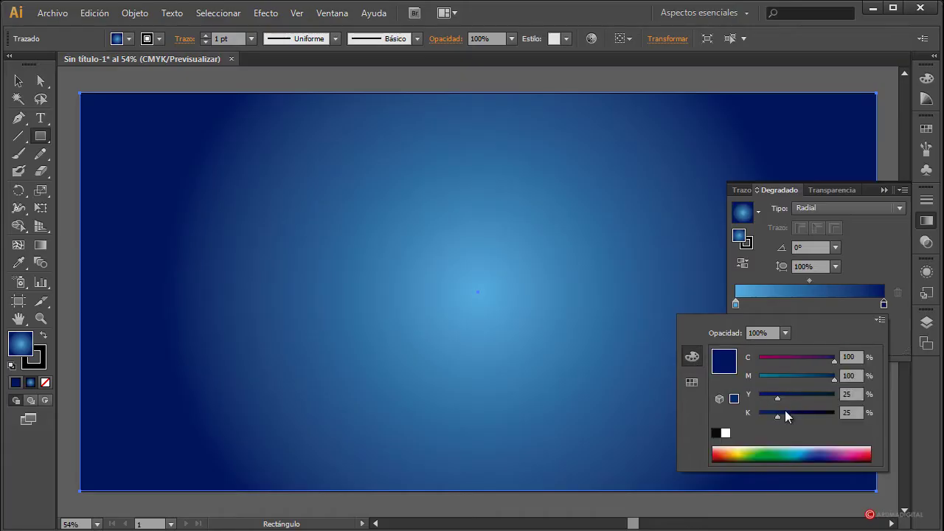
left_click_drag(779, 415, 816, 417)
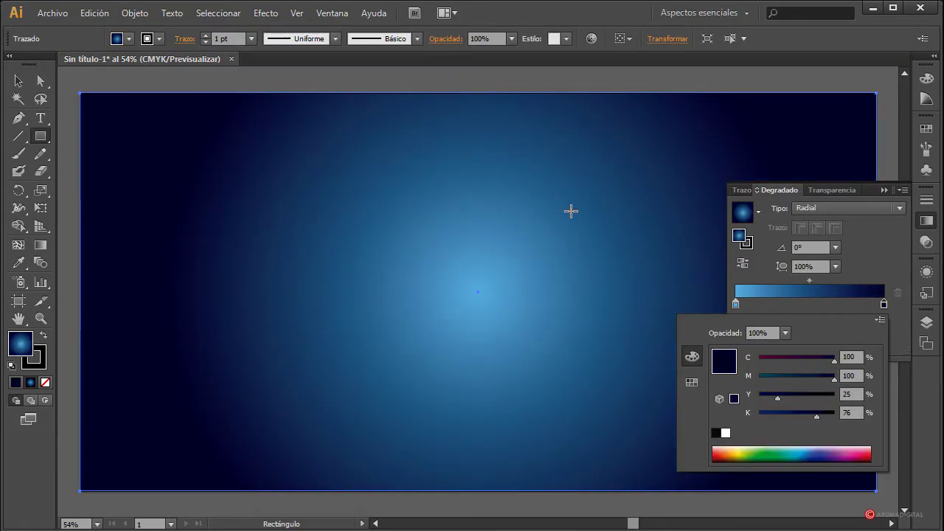
left_click_drag(815, 418, 824, 418)
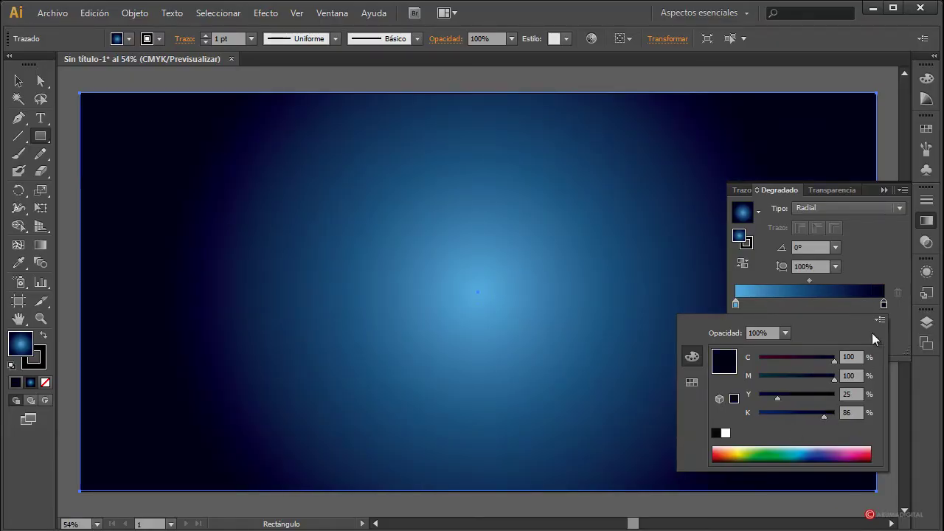
left_click(887, 189)
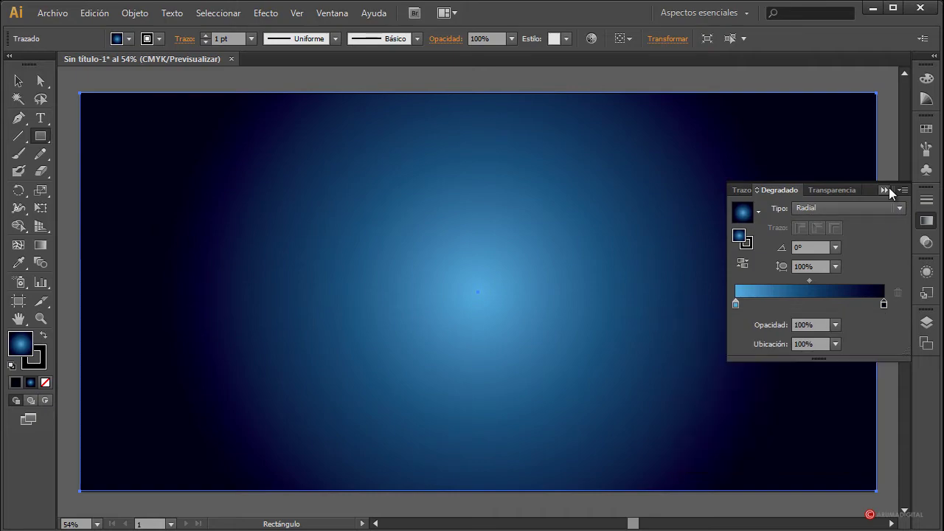
left_click(884, 189)
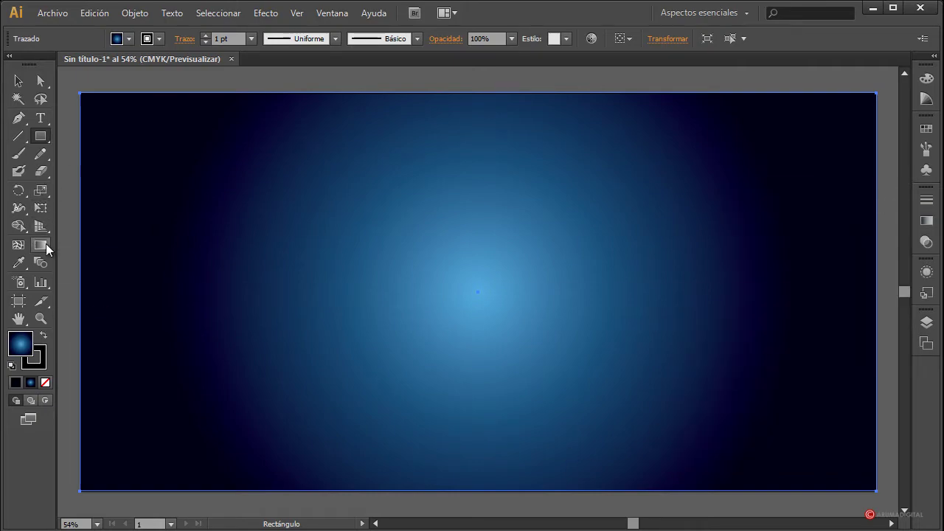
Enlarge the radial gradient's radius so it reaches slightly past the right edge of the artboard
left_click(42, 244)
left_click_drag(794, 293, 889, 292)
mouse_move(890, 292)
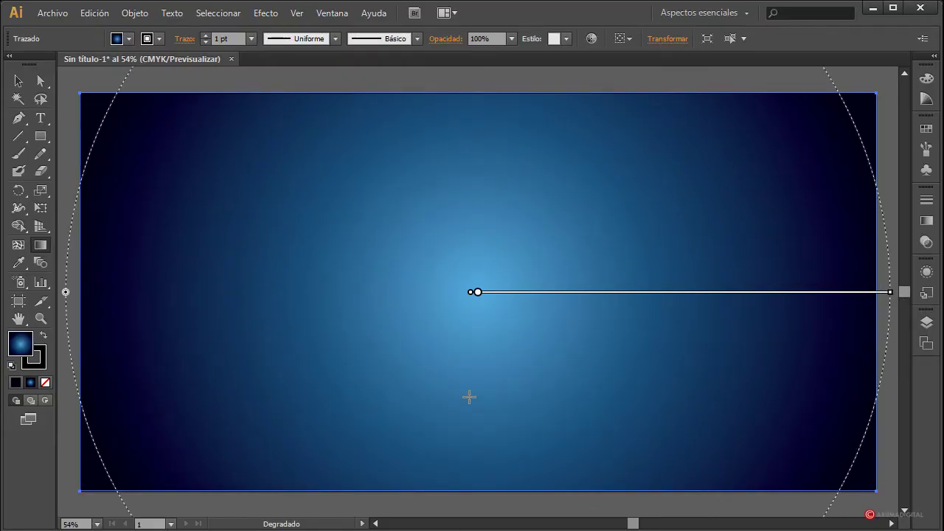
left_click(18, 81)
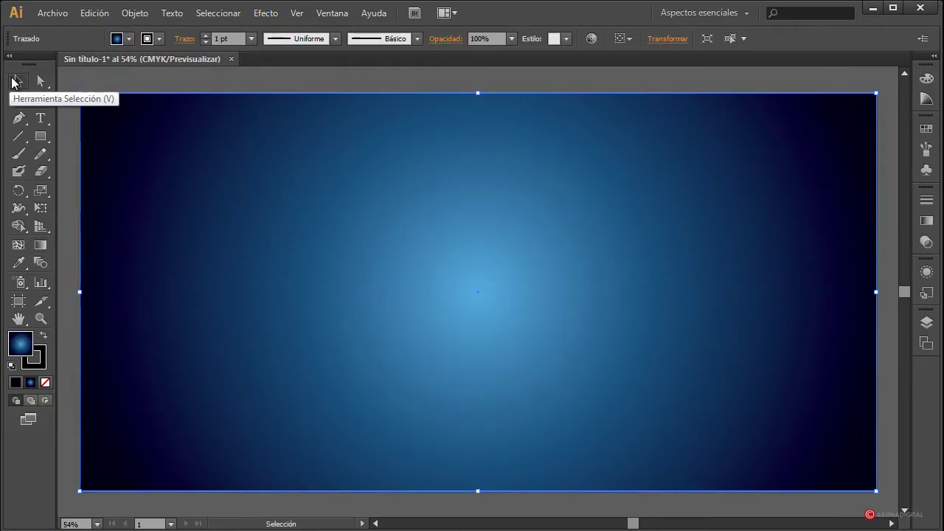
Lock the background layer Capa 1 and add a new layer above it
left_click(930, 323)
left_click(760, 331)
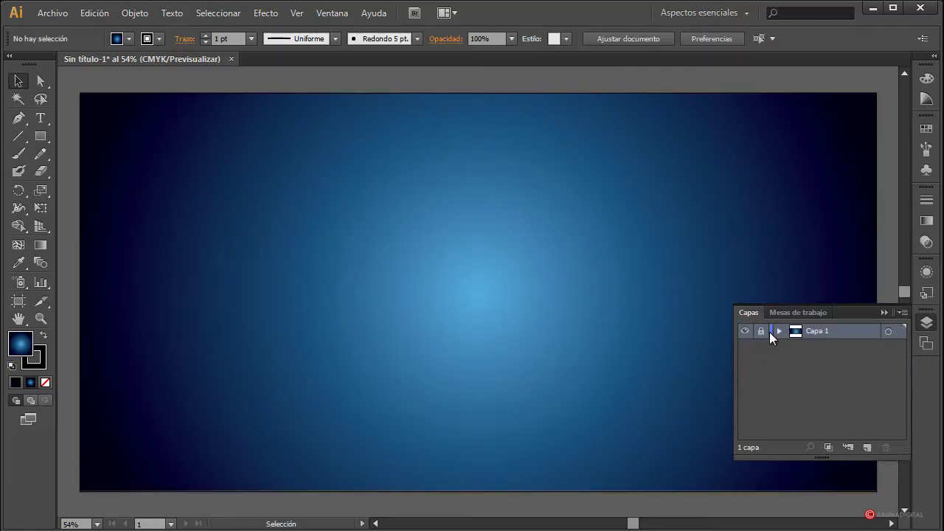
left_click(868, 447)
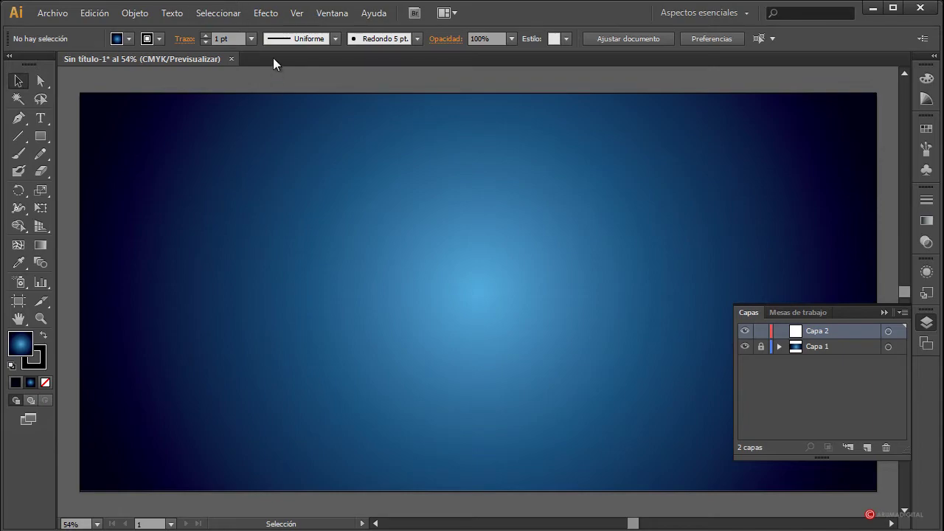
Draw a small square in the upper part of the artboard, left of centre, with a white fill and no stroke
left_click(41, 139)
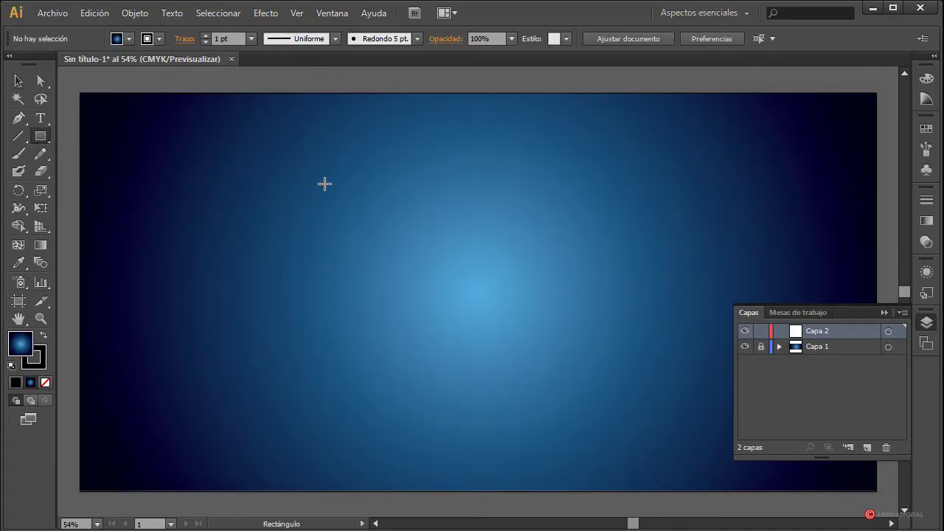
left_click_drag(371, 179, 384, 191)
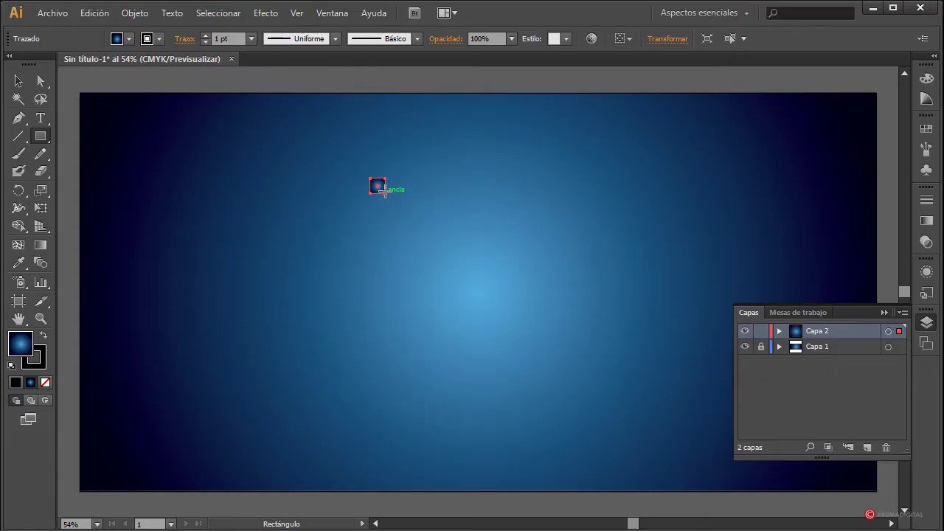
left_click(129, 38)
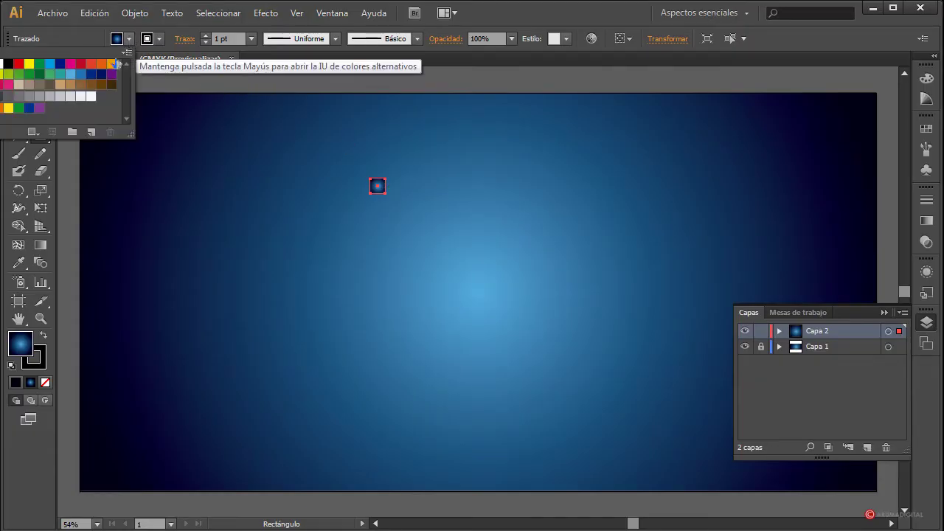
left_click(3, 65)
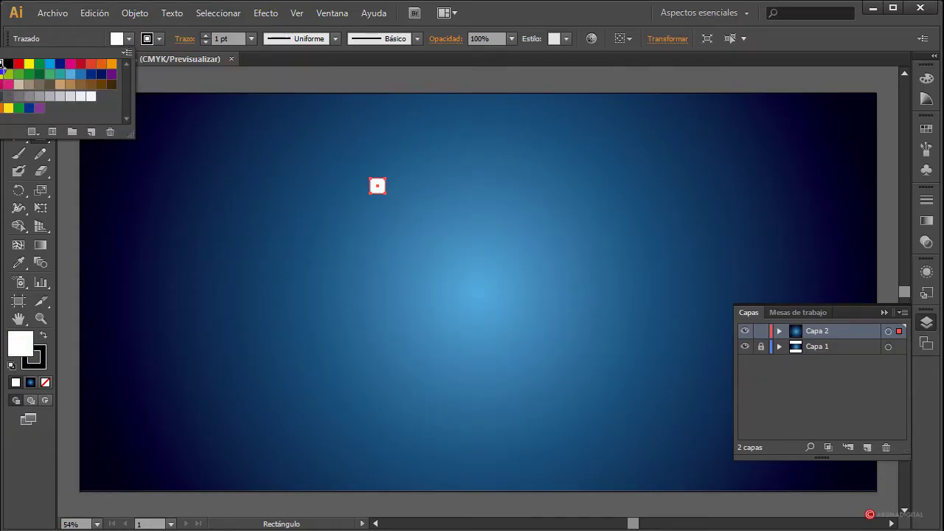
left_click(159, 39)
left_click(8, 65)
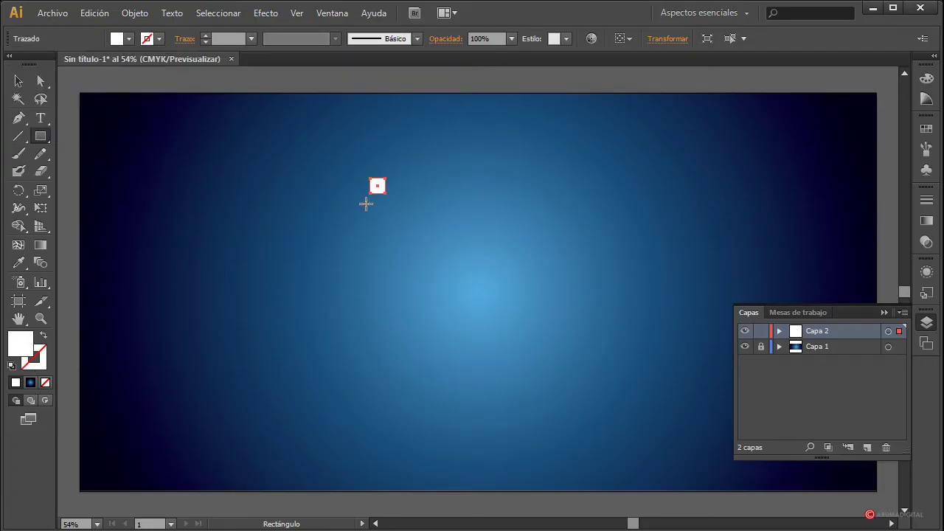
Rotate the small white square so it stands on one corner as a diamond, and deselect it
left_click(23, 78)
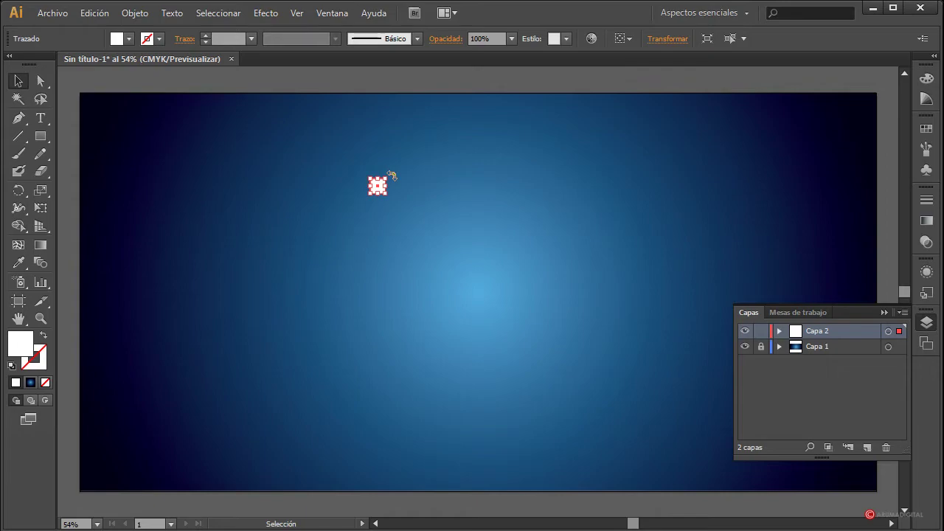
left_click_drag(391, 176, 399, 194)
left_click_drag(399, 195, 402, 198)
left_click(440, 295)
Duplicate the white diamond straight below the original, and place another copy midway between the two
left_click(379, 188)
left_click_drag(380, 190, 377, 254)
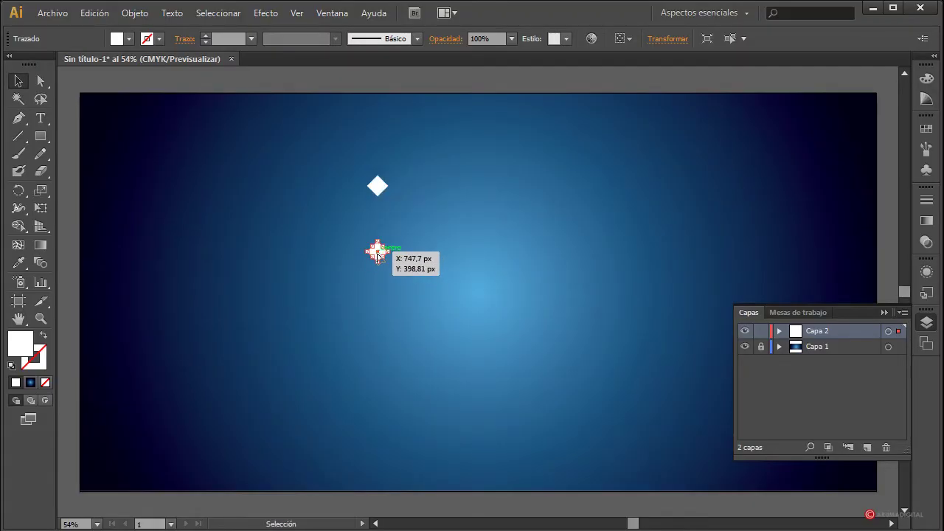
left_click(480, 211)
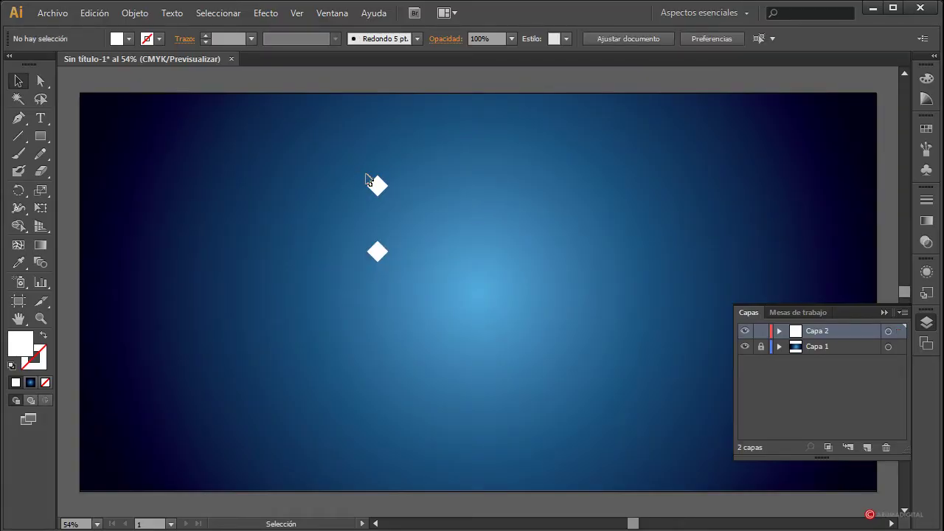
left_click(379, 253)
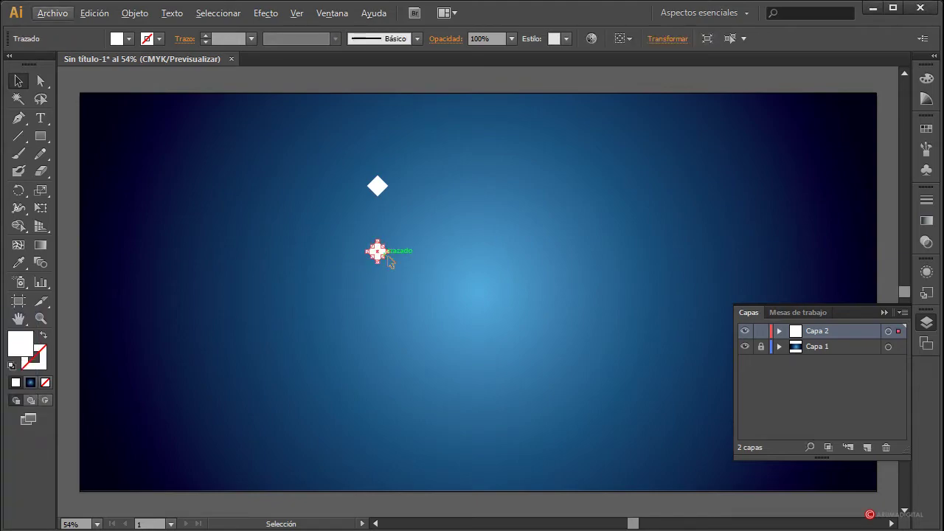
left_click_drag(378, 254, 378, 222)
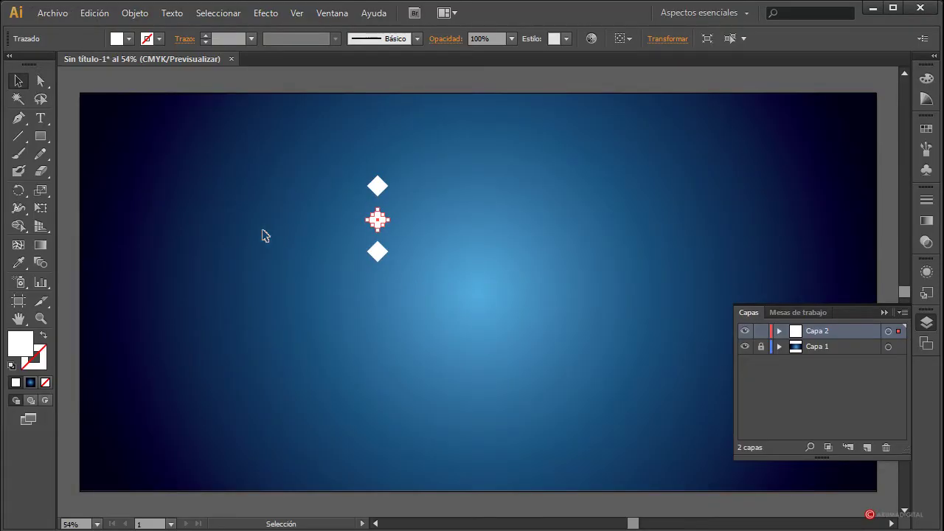
Draw a white eight-pointed star about 57 px wide just above the top diamond, centred on the column, and deselect it
left_click_drag(41, 136, 118, 206)
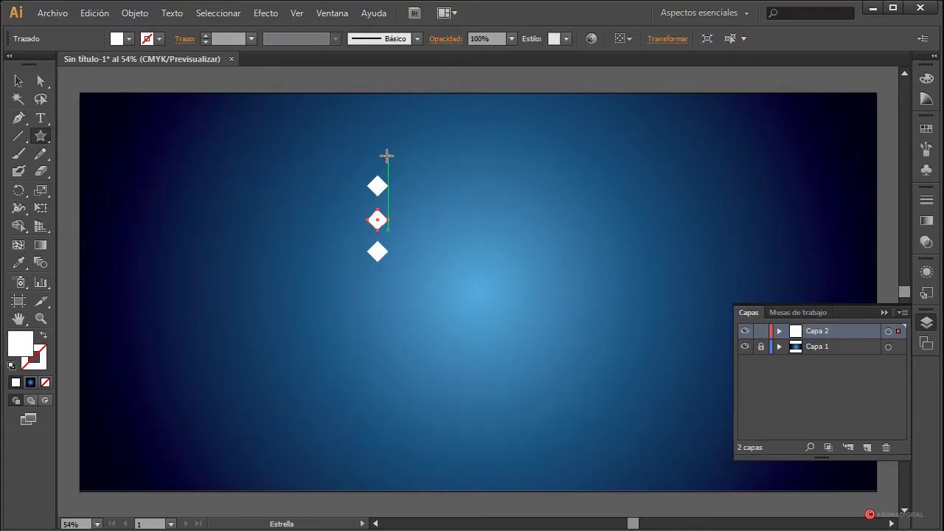
left_click_drag(377, 159, 386, 154)
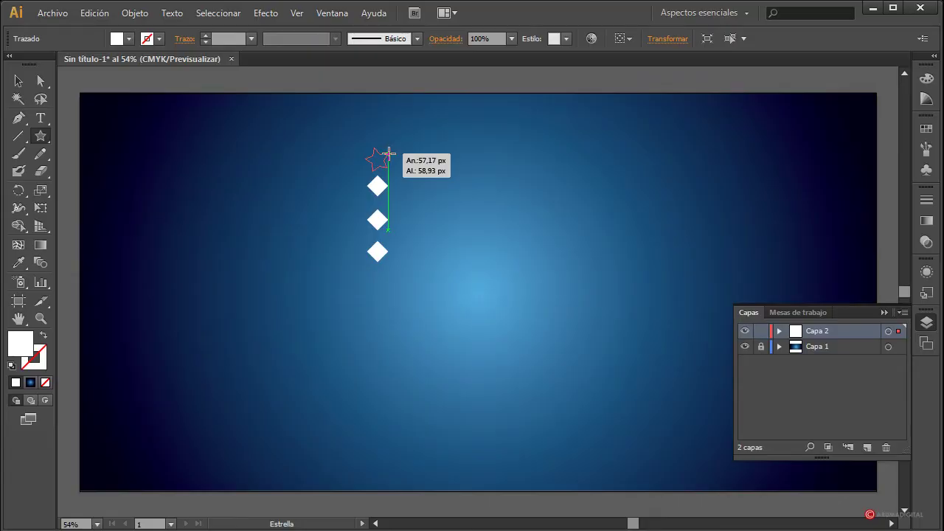
key("Down")
mouse_move(389, 153)
left_mouse_down()
mouse_move(394, 172)
mouse_move(389, 157)
left_mouse_up()
key("Up")
key("Up")
key("Down")
key("Down")
key("Up")
key("Up")
key("Up")
key("Up")
key("Up")
key("Up")
mouse_move(390, 157)
left_mouse_down()
mouse_move(392, 145)
mouse_move(389, 161)
left_mouse_up()
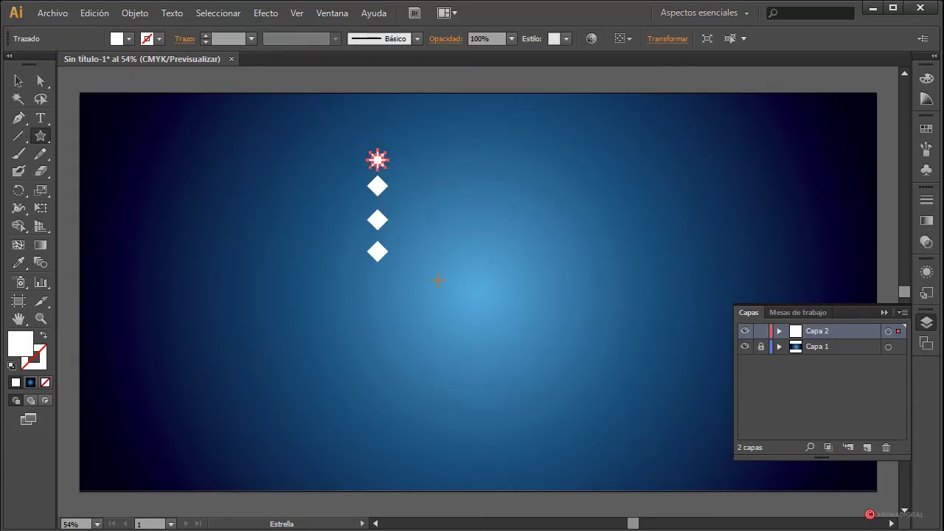
left_click(19, 81)
left_click(280, 215)
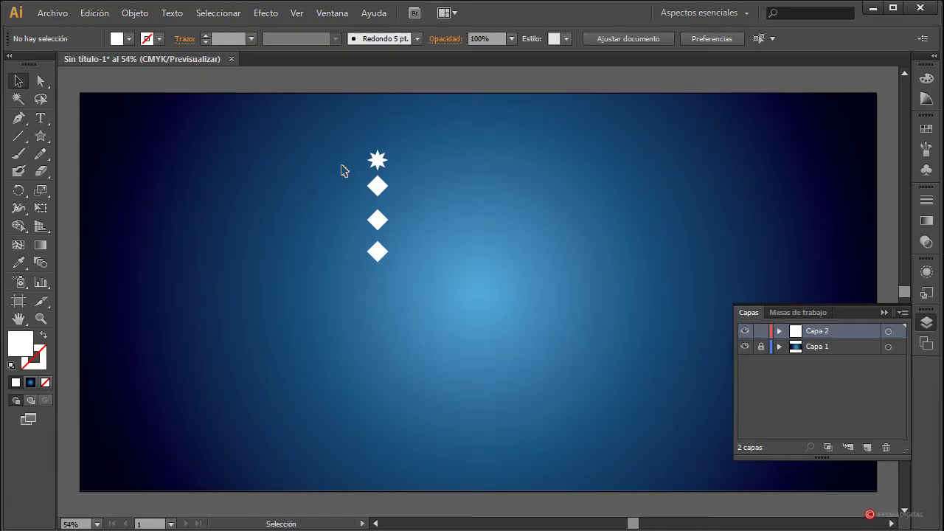
Nudge the middle diamond up so it sits closer to the top diamond, and deselect it
left_click(376, 219)
key("Up")
key("Up")
key("Up")
key("Up")
key("Up")
key("Up")
key("Up")
key("Up")
key("Up")
key("Up")
key("Up")
key("Up")
key("Up")
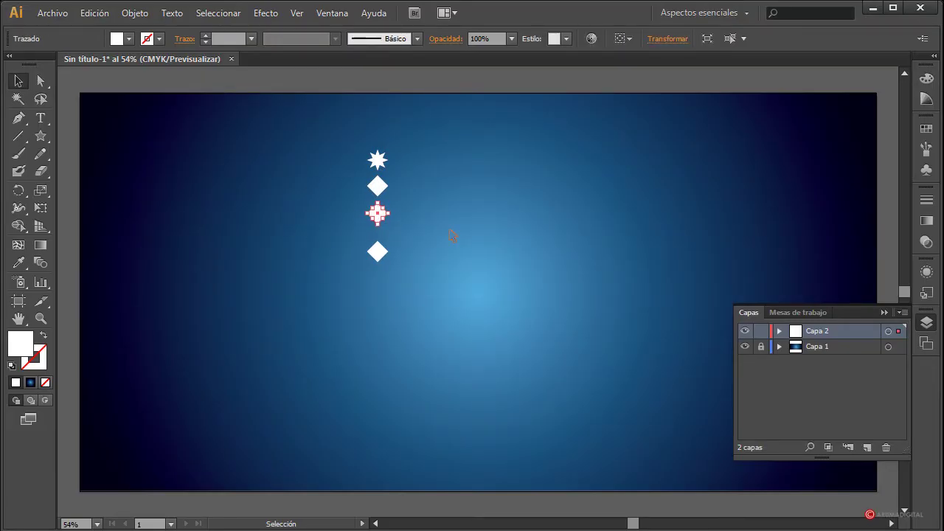
left_click(287, 169)
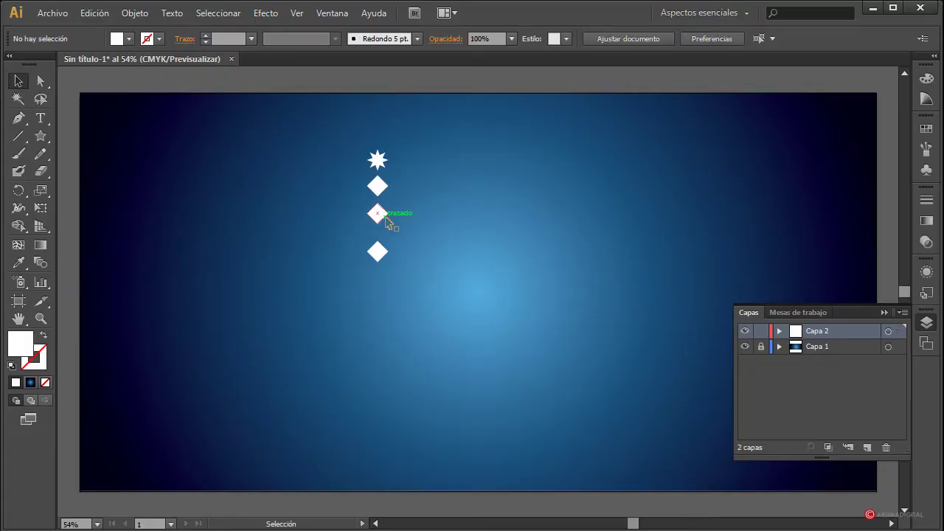
Reshape the middle diamond into an upward arrowhead by lowering its two side anchor points and raising its bottom anchor point inward
left_click(379, 214)
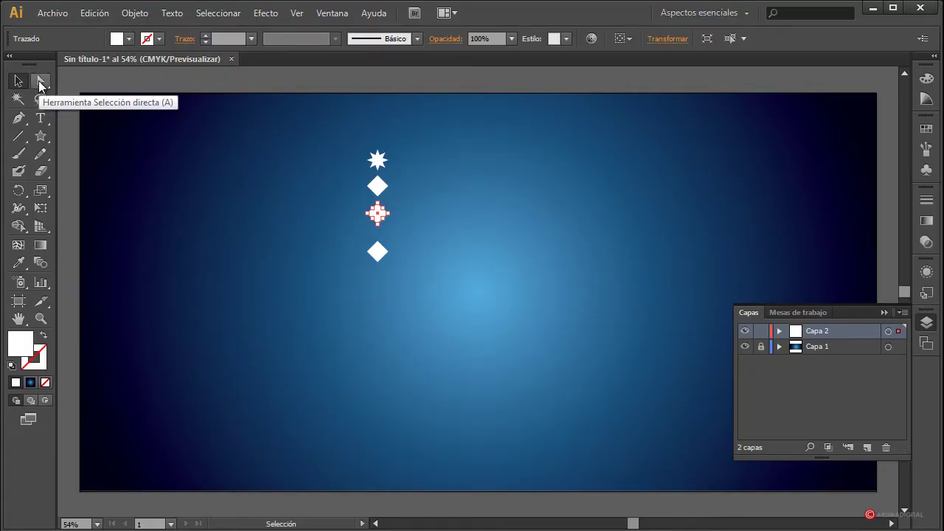
left_click(38, 81)
left_click(403, 228)
left_click(384, 213)
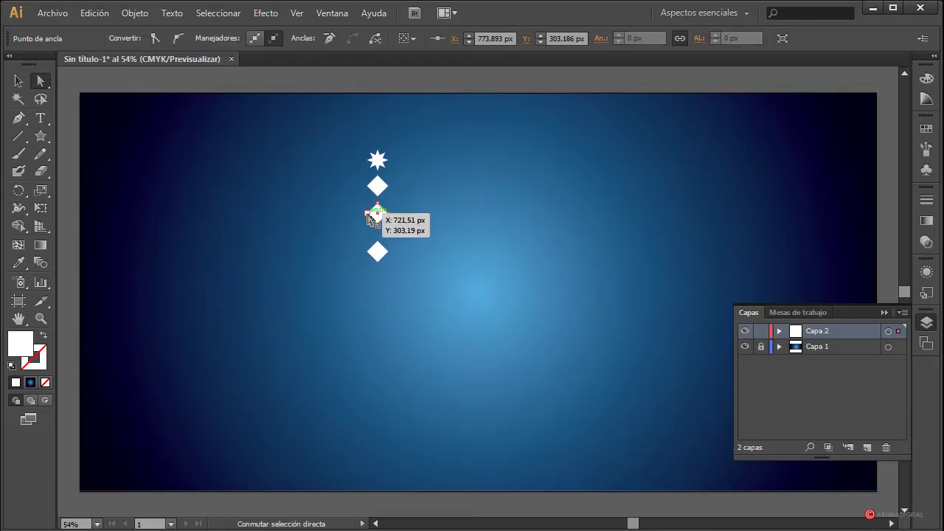
left_click(368, 214, "shift")
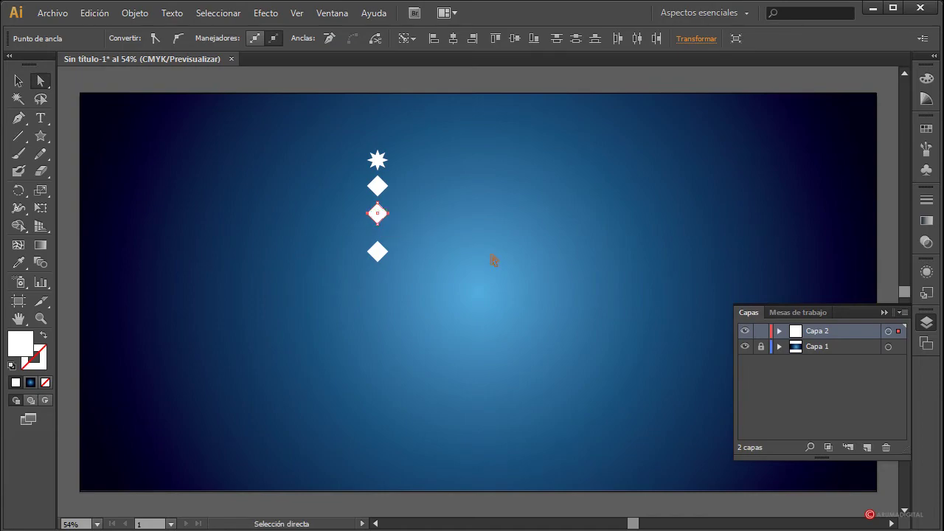
key("shift+Up")
key("shift+Up")
key("shift+Up")
key("shift+Up")
key("shift+Up")
key("shift+Down")
key("shift+Down")
key("shift+Down")
key("shift+Down")
key("shift+Down")
left_click(377, 222)
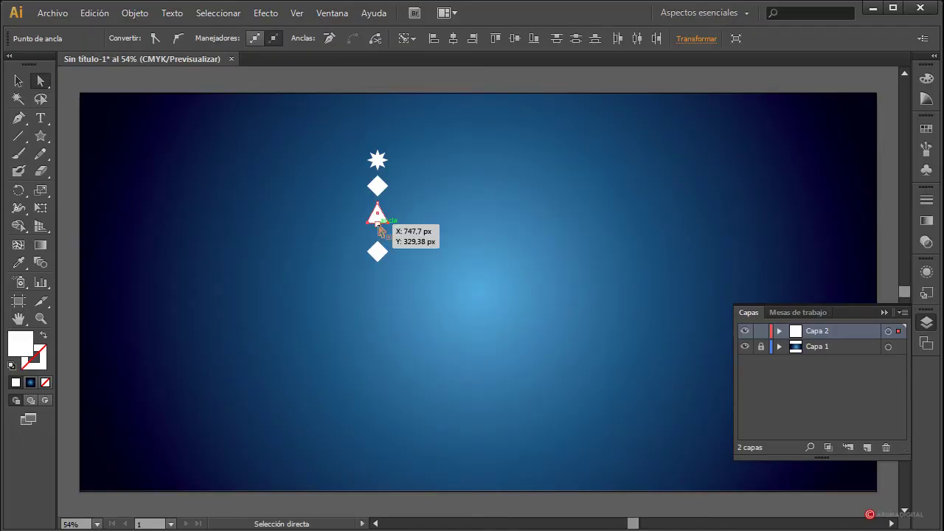
left_click(527, 273)
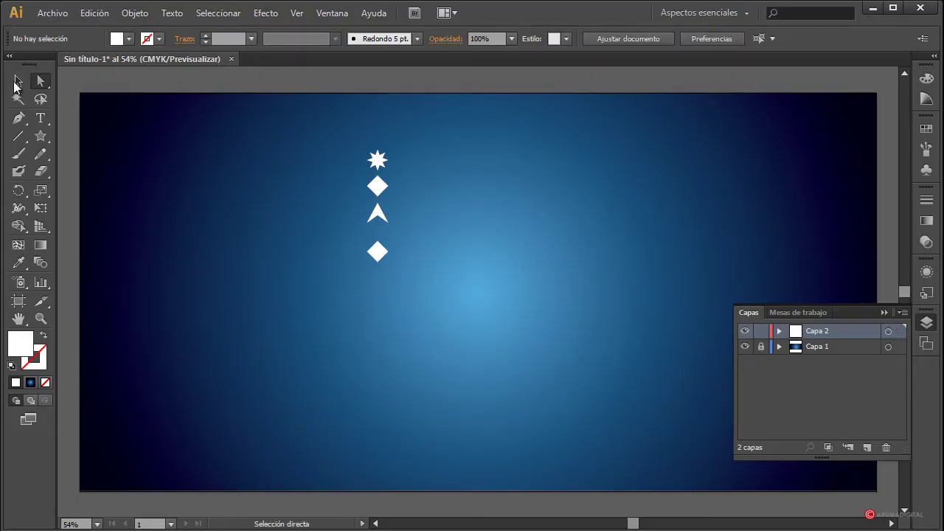
Move the arrowhead up close to the top diamond and duplicate it straight below
left_click(17, 82)
left_click(377, 213)
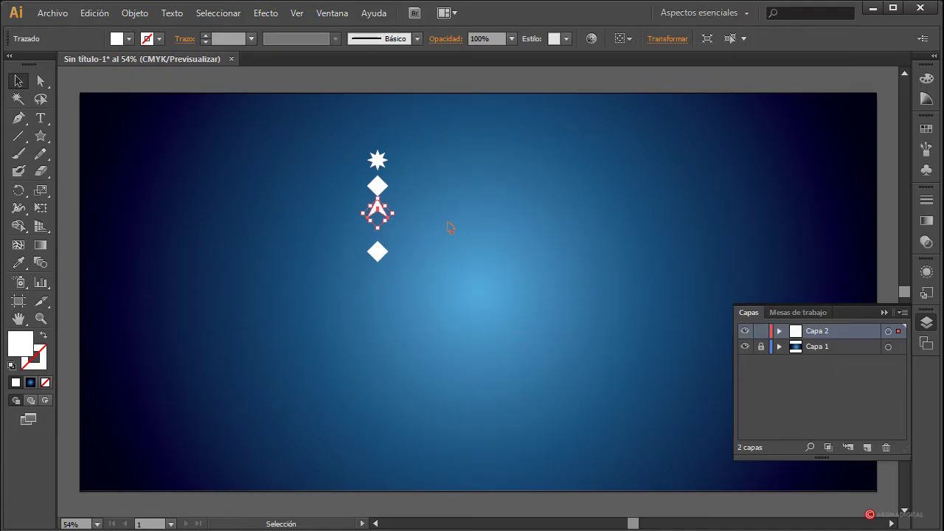
left_click(408, 218)
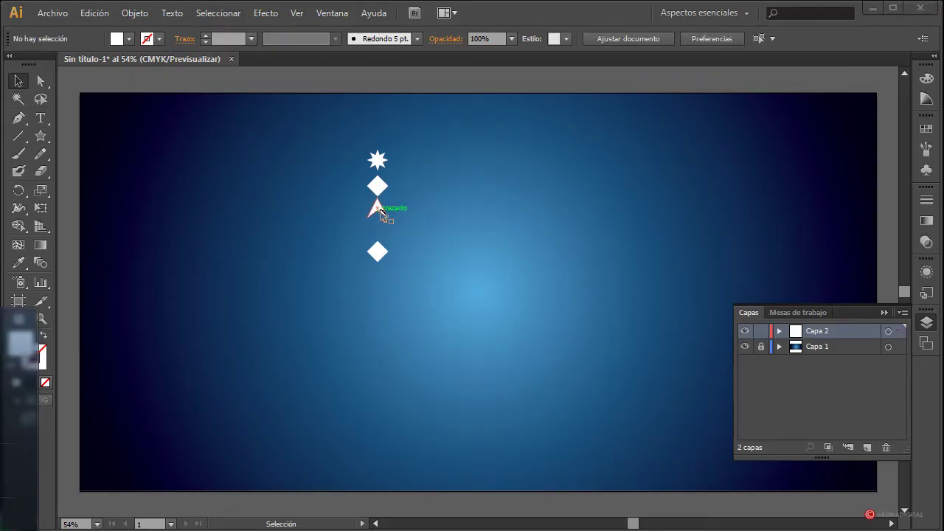
left_click_drag(381, 213, 387, 235)
left_click(466, 323)
Scale the lowest diamond down about its centre, and nudge the upper arrowhead slightly down toward the lower one
left_click(383, 249)
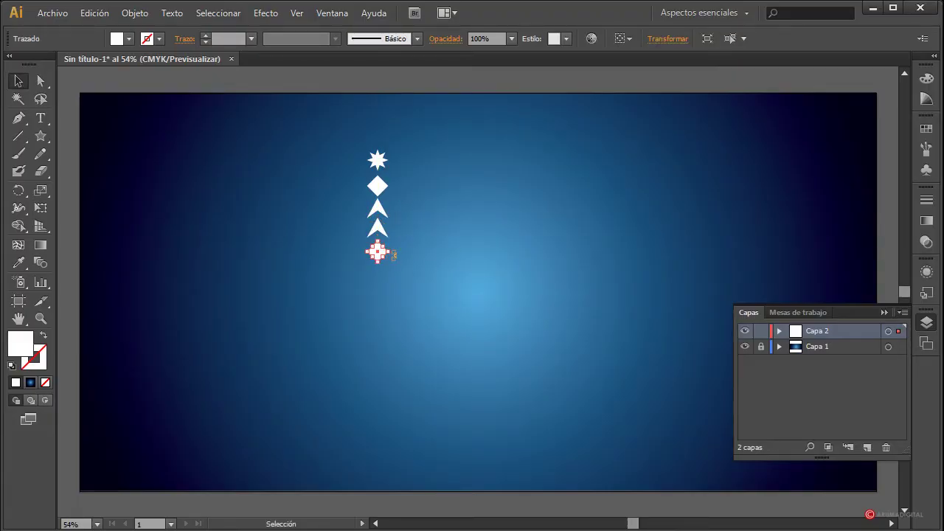
left_click_drag(381, 251, 383, 253)
left_click(421, 285)
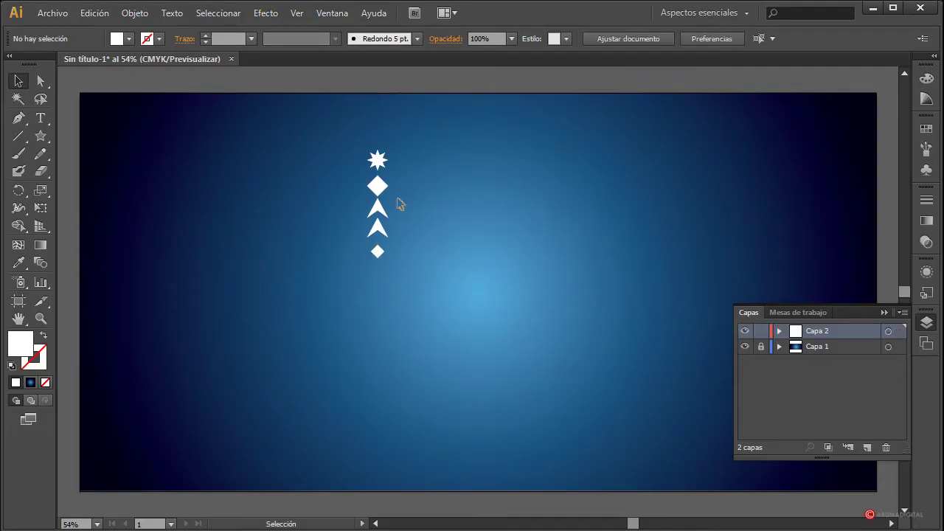
left_click(377, 209)
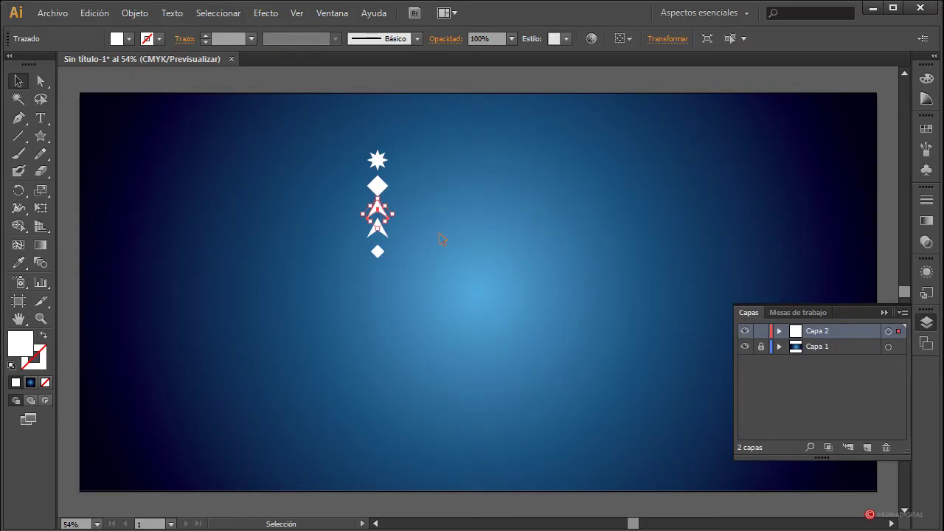
left_click(485, 312)
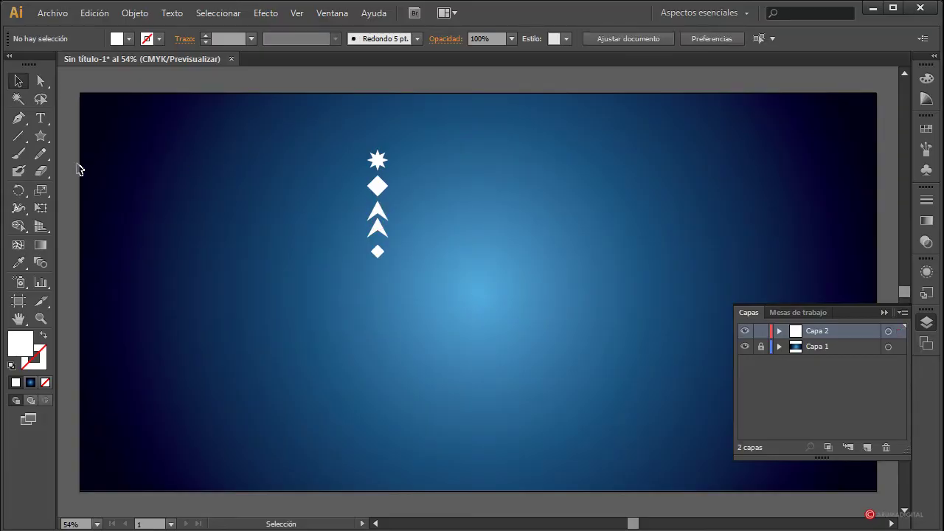
Draw a small white circle just below the small diamond, centred on the column, and deselect it
left_click_drag(41, 136, 105, 171)
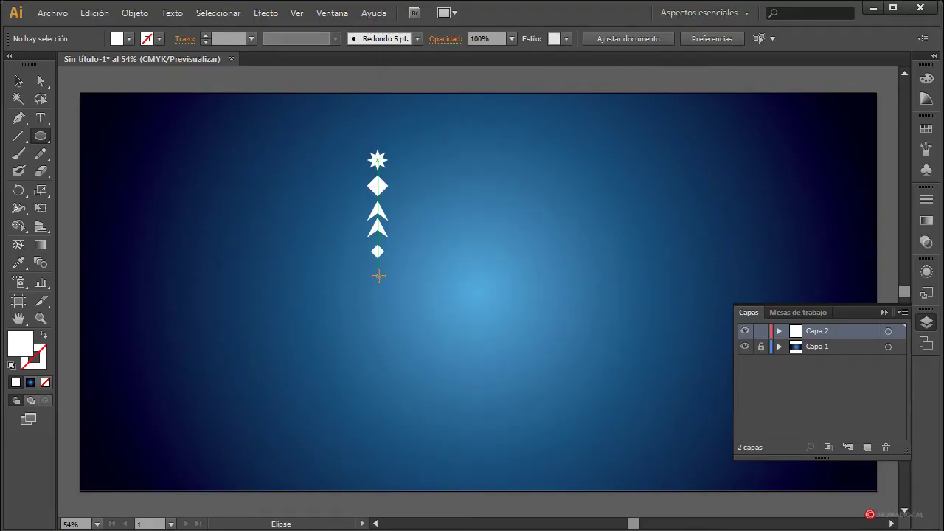
left_click_drag(378, 272, 379, 270)
key("v")
left_click(307, 308)
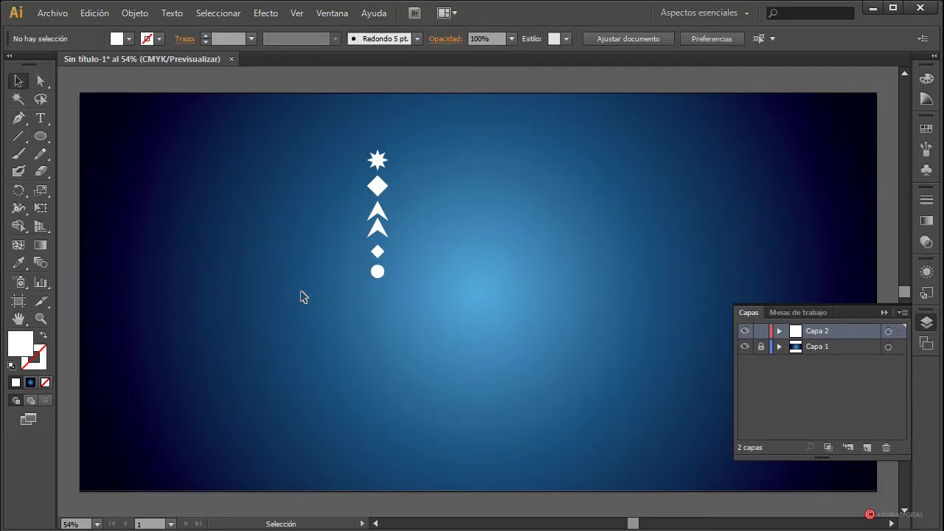
Draw a very thin vertical rectangle through the column's centre, from the star to just below the circle, and deselect it
left_click(41, 138)
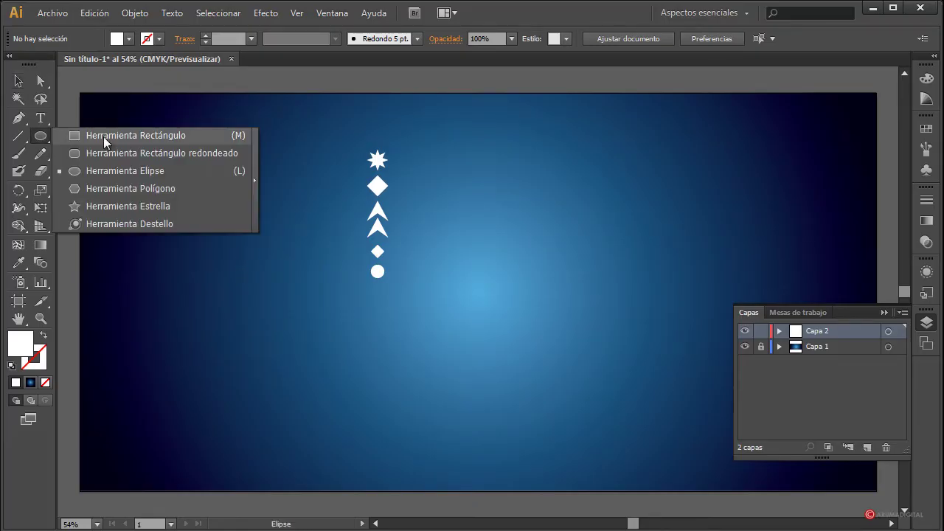
left_click(135, 135)
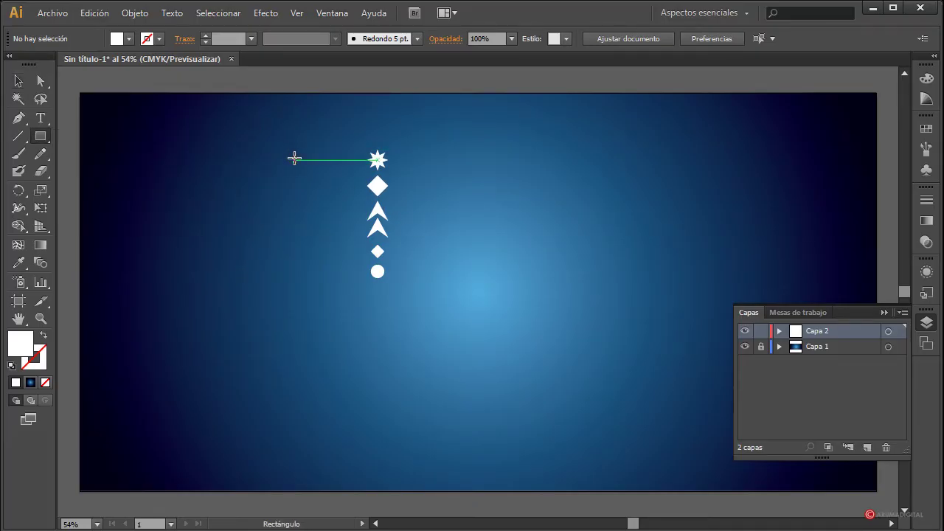
left_click_drag(294, 158, 385, 270)
left_click(19, 82)
key("ctrl+shift+a")
key("ctrl+shift+a")
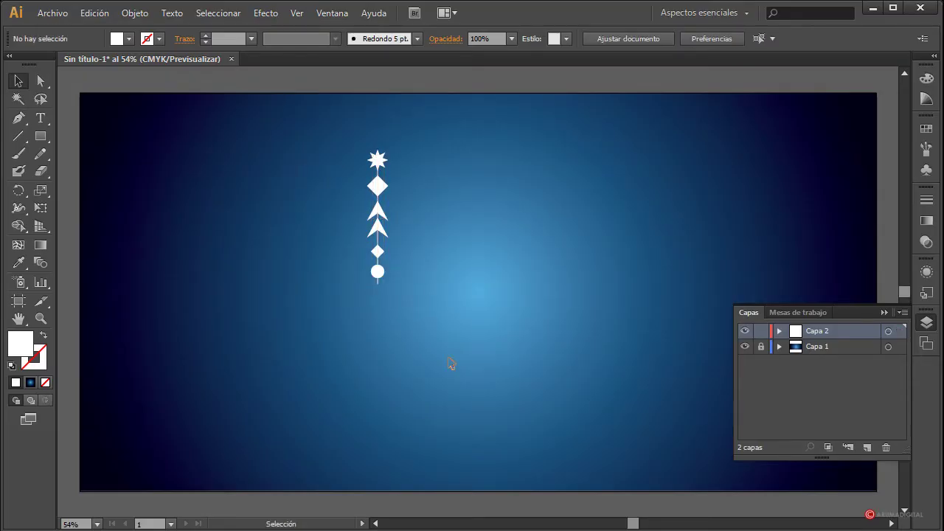
Widen the thin vertical bar about its centre and shift it slightly down so it extends further below the circle
key("ctrl+a")
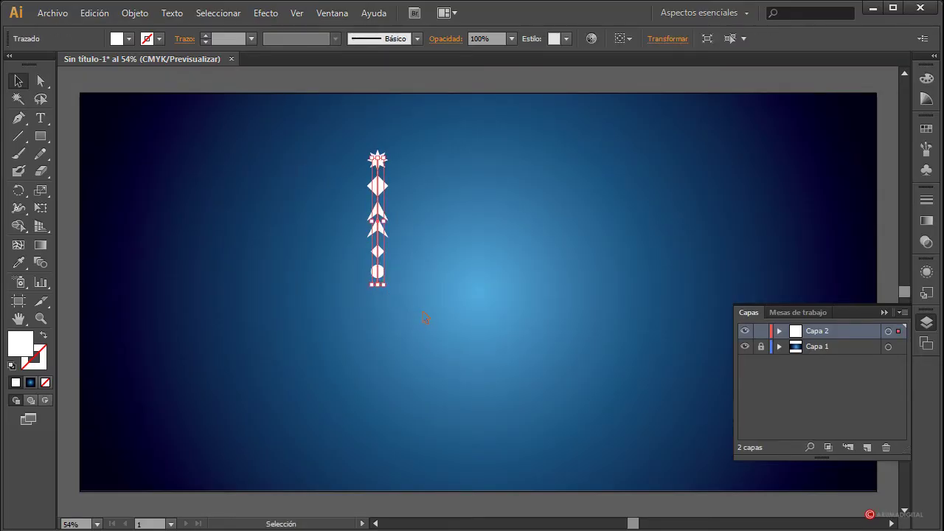
left_click_drag(381, 222, 379, 252)
left_click(425, 249)
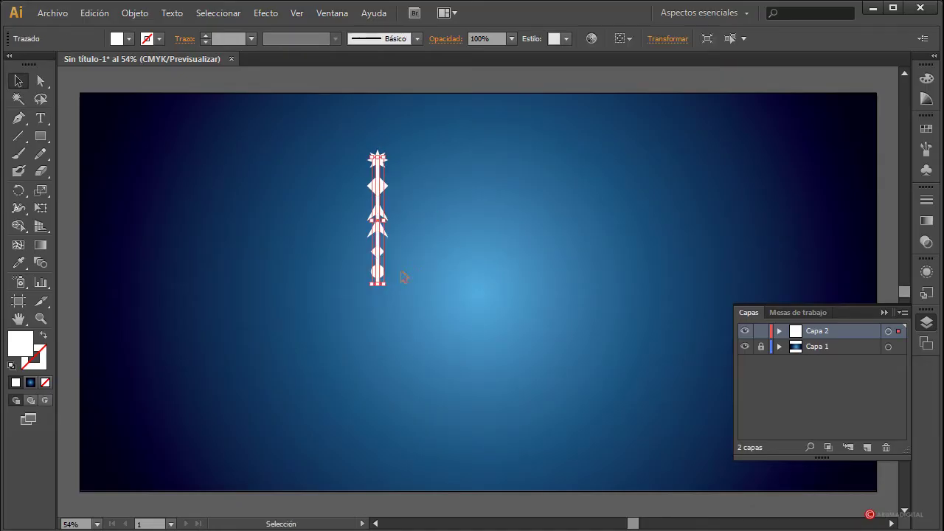
left_click(443, 297)
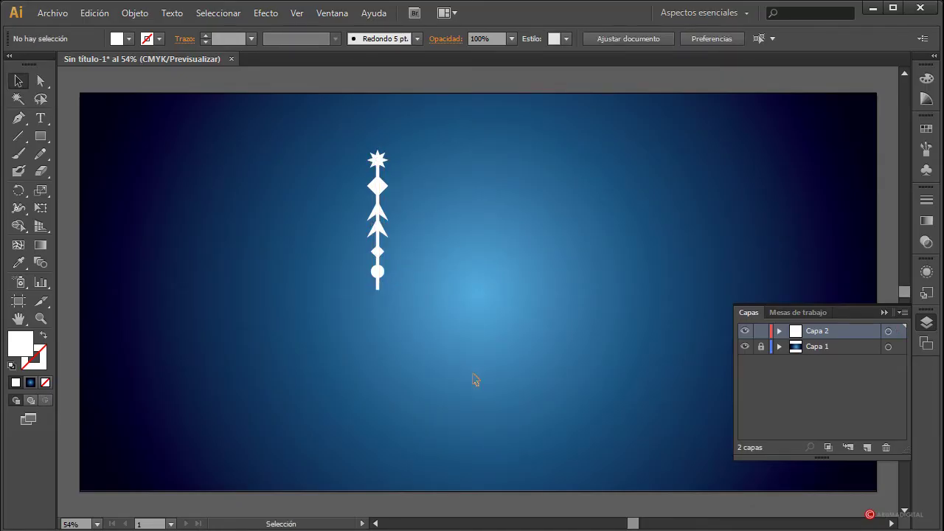
Unite all the shapes of the column with Pathfinder, and move the merged shape up and to the left on the artboard
left_click_drag(308, 131, 452, 314)
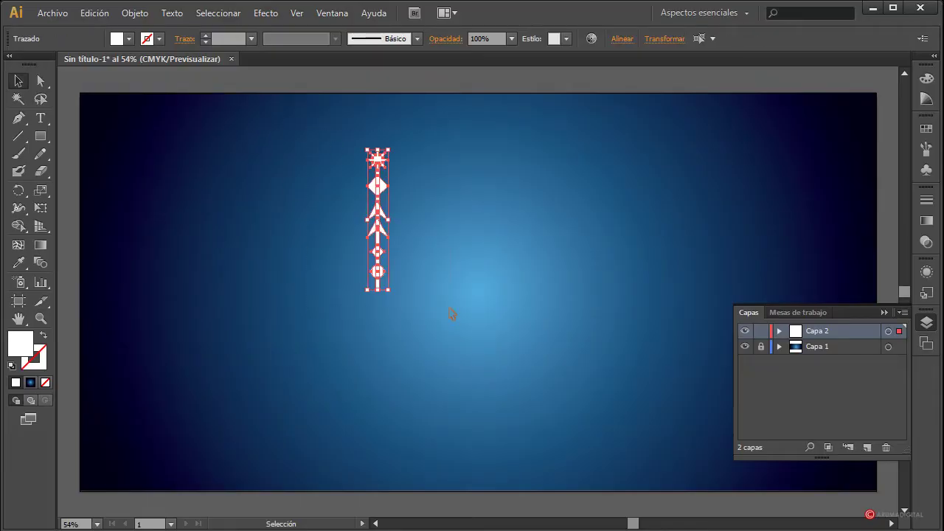
left_click(329, 13)
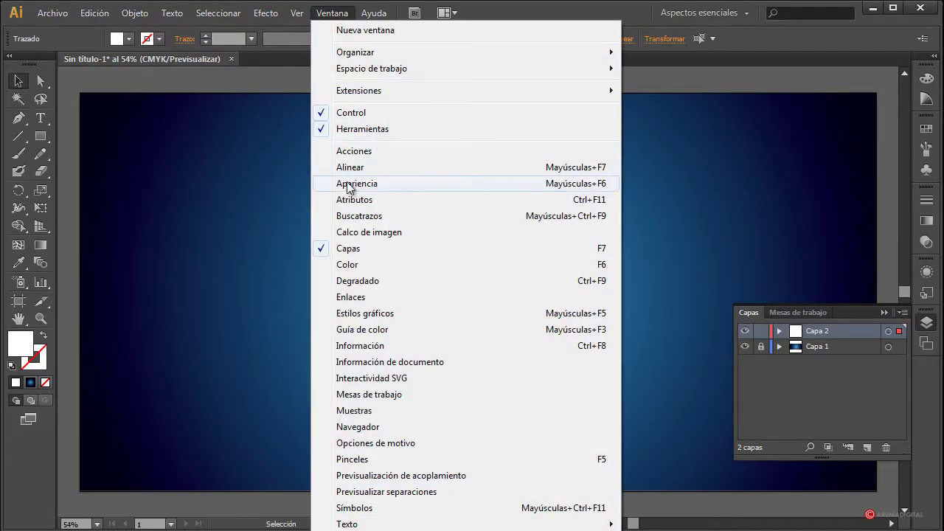
left_click(361, 217)
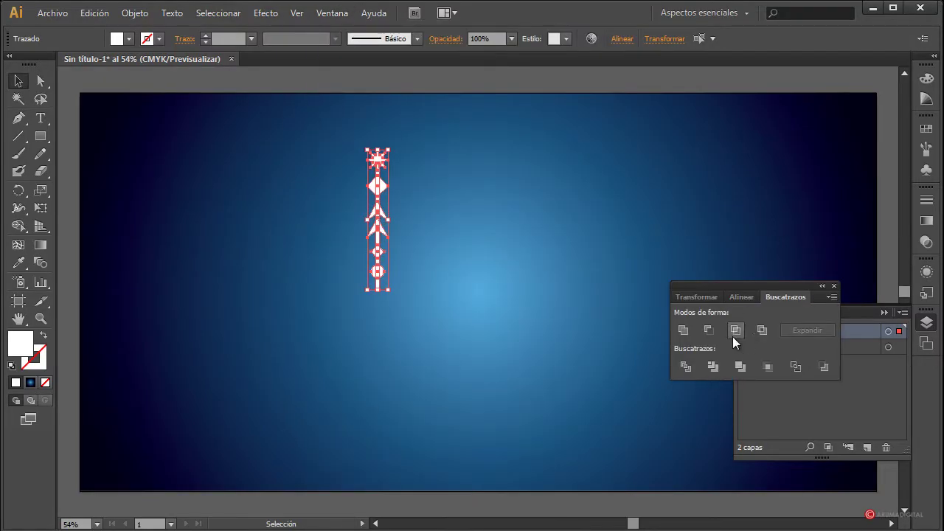
left_click(686, 337)
left_click(584, 253)
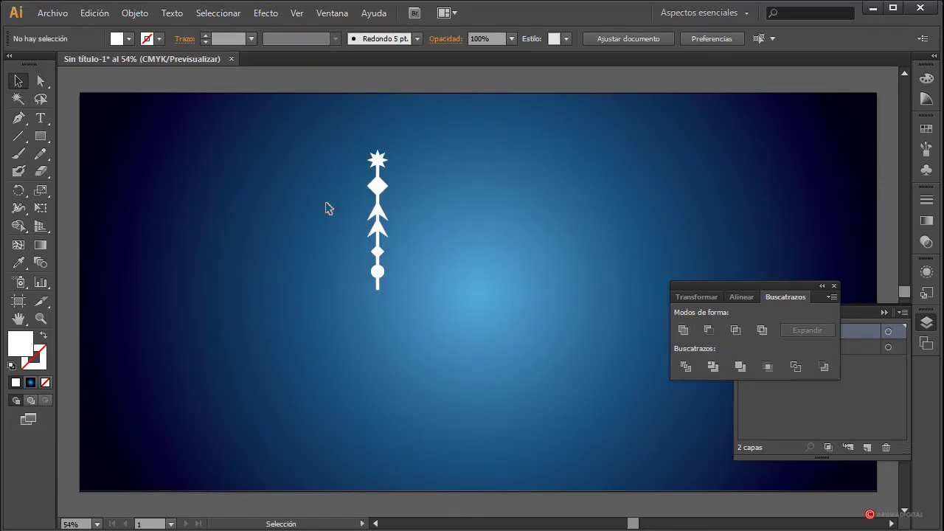
left_click_drag(378, 186, 302, 166)
left_click(396, 250)
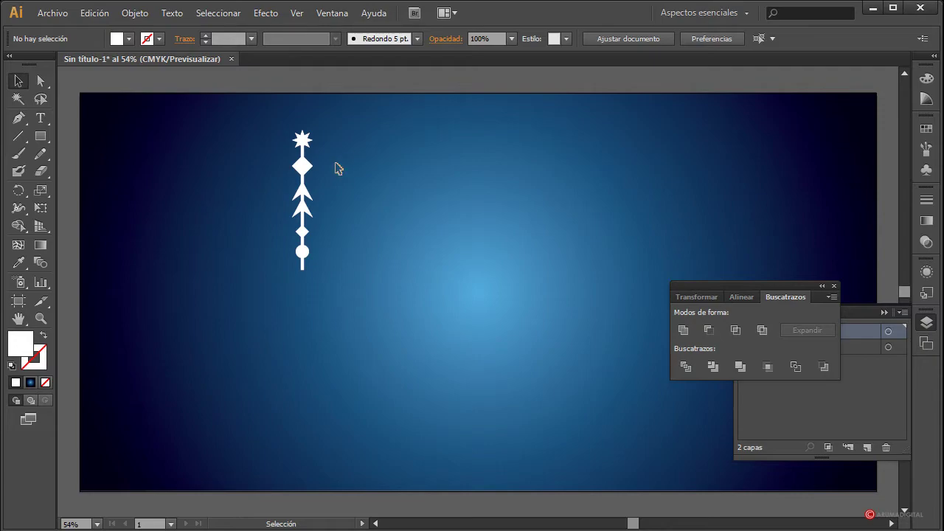
Start a previewed Transform effect on the merged arm, with a 30° rotation about its bottom-centre reference point
left_click(308, 171)
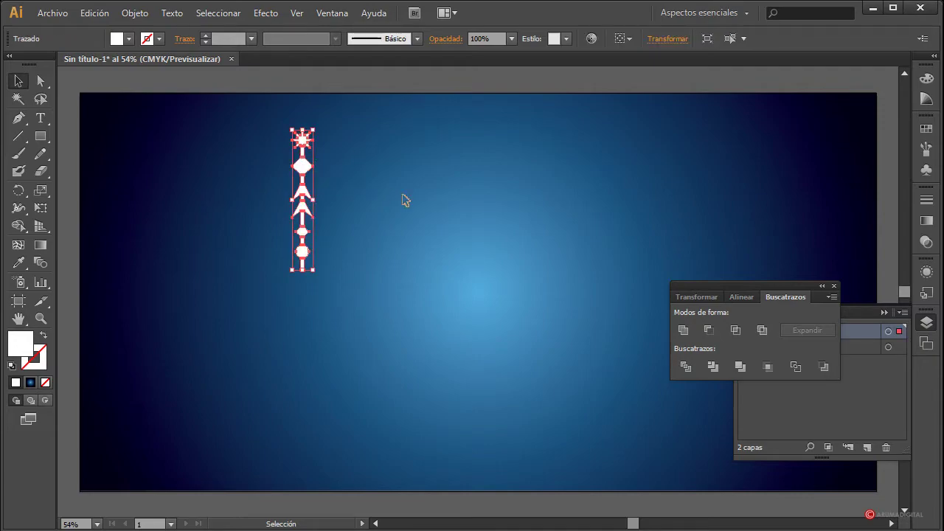
left_click(278, 13)
mouse_move(303, 145)
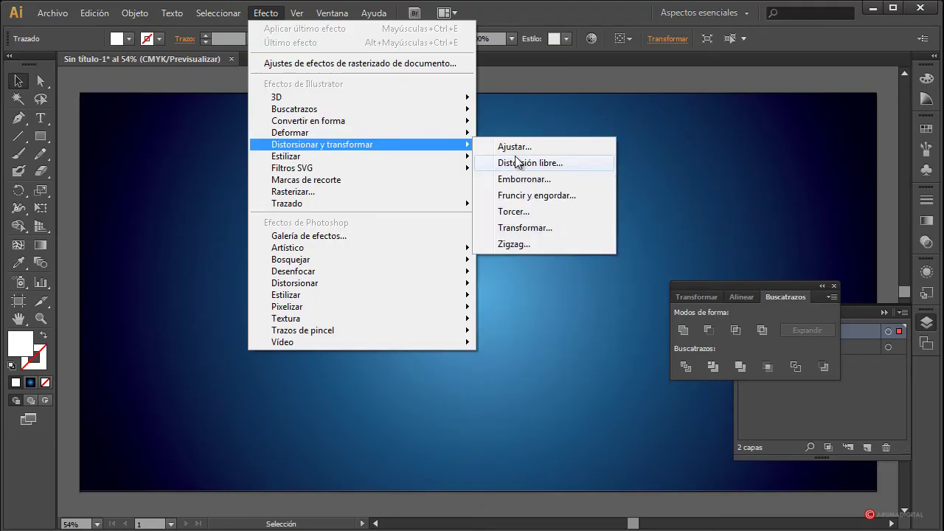
left_click(524, 228)
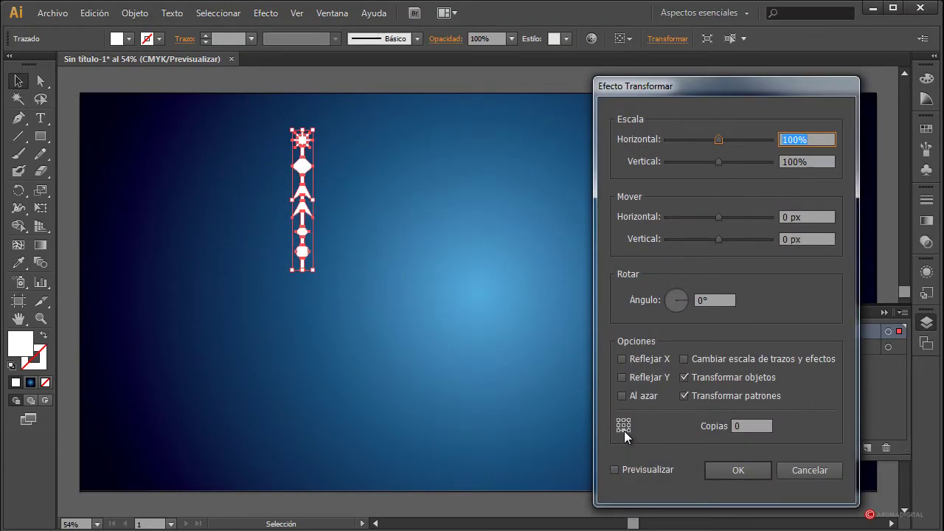
left_click(722, 302)
type("30")
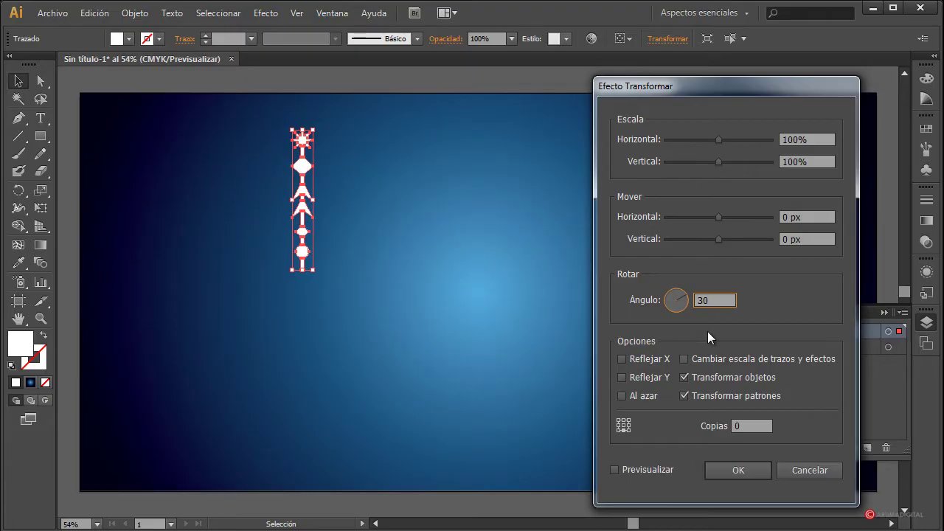
left_click(640, 474)
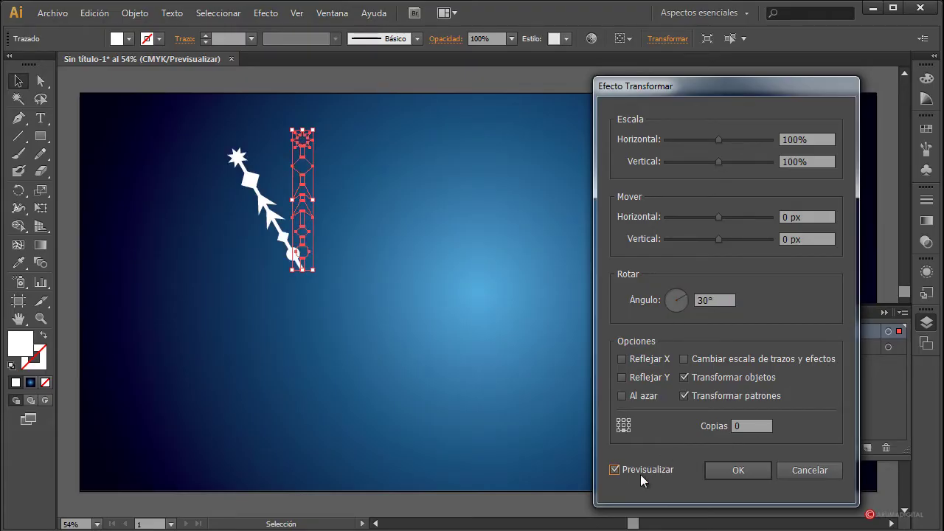
Set the number of rotated copies to 11, apply the Transform effect and deselect the snowflake
left_click(700, 425)
type("1")
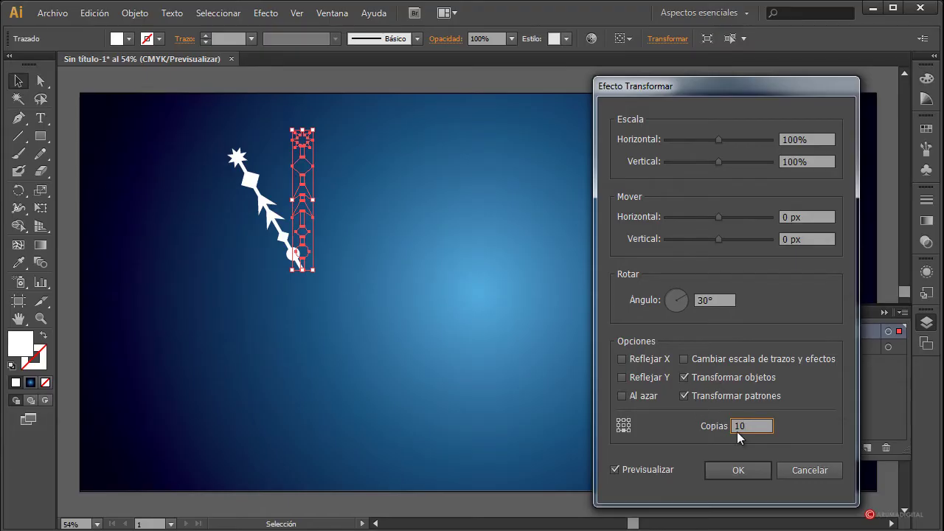
key("Tab")
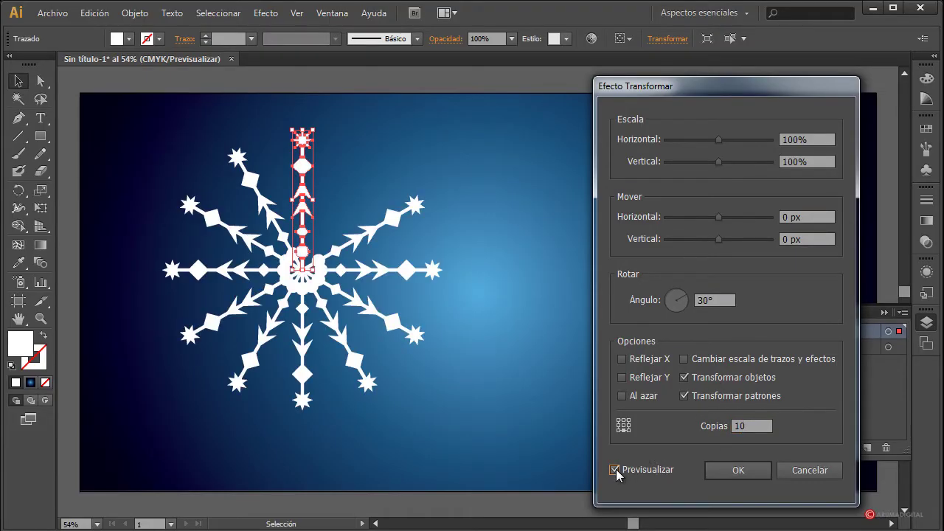
double_click(739, 425)
type("11")
key("Tab")
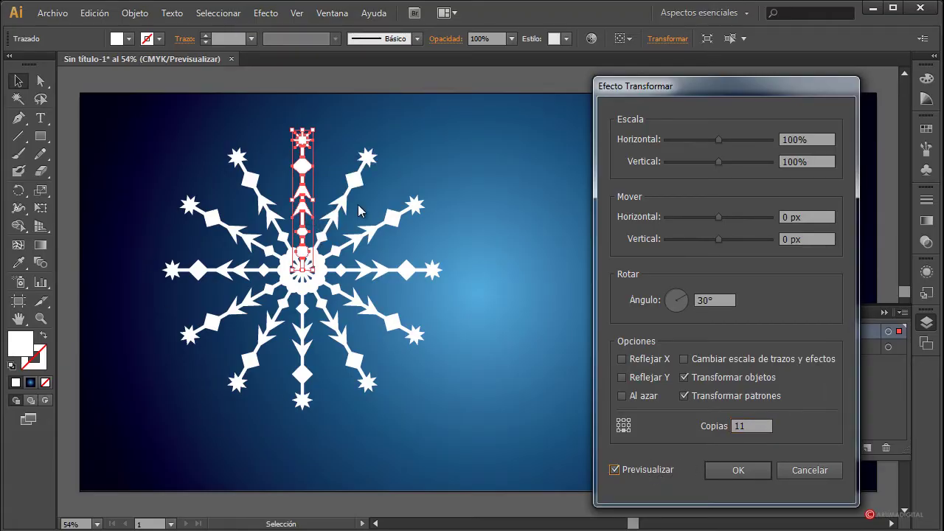
left_click(741, 469)
left_click(517, 331)
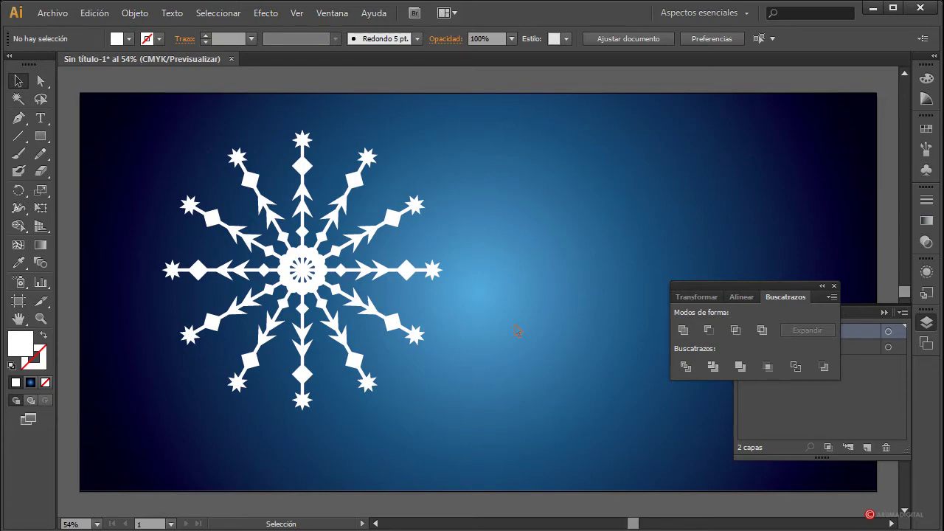
Expand the appearance of the snowflake arm so its rotated copies turn into real shapes, and deselect it
left_click(302, 243)
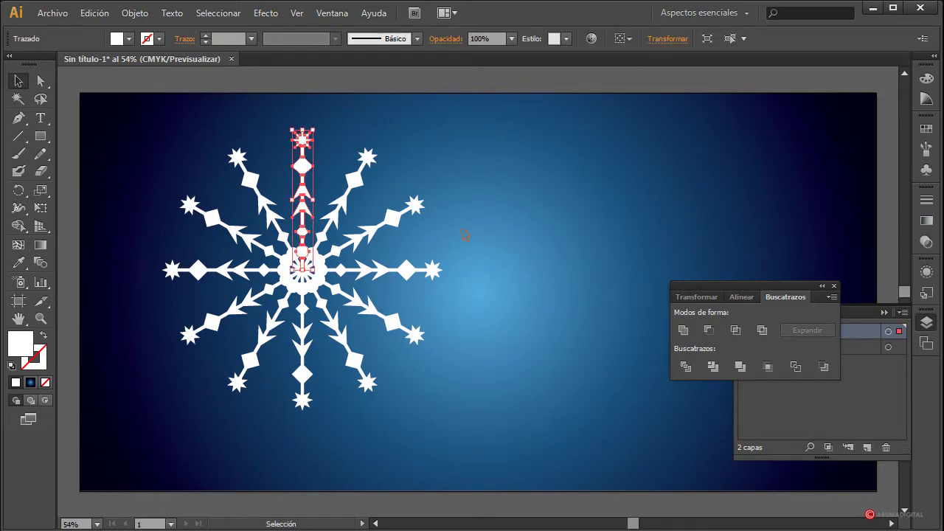
left_click(528, 248)
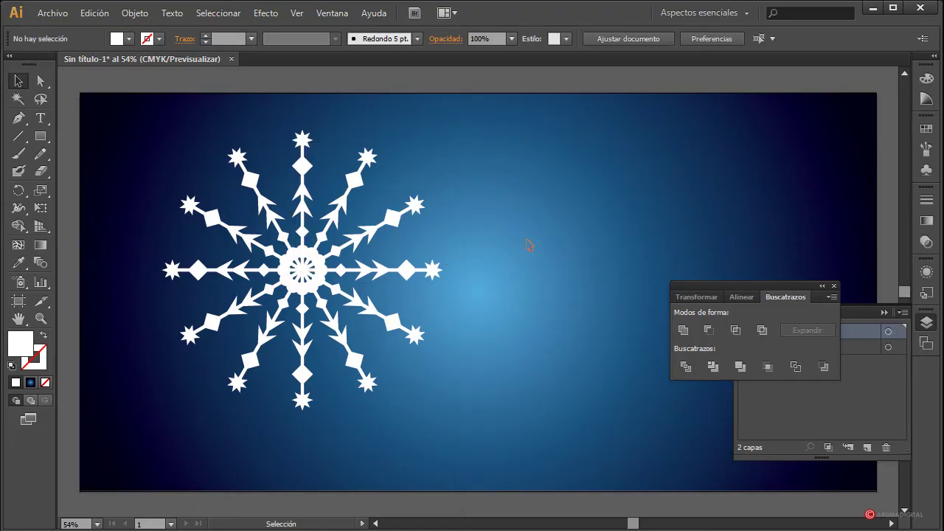
left_click(302, 214)
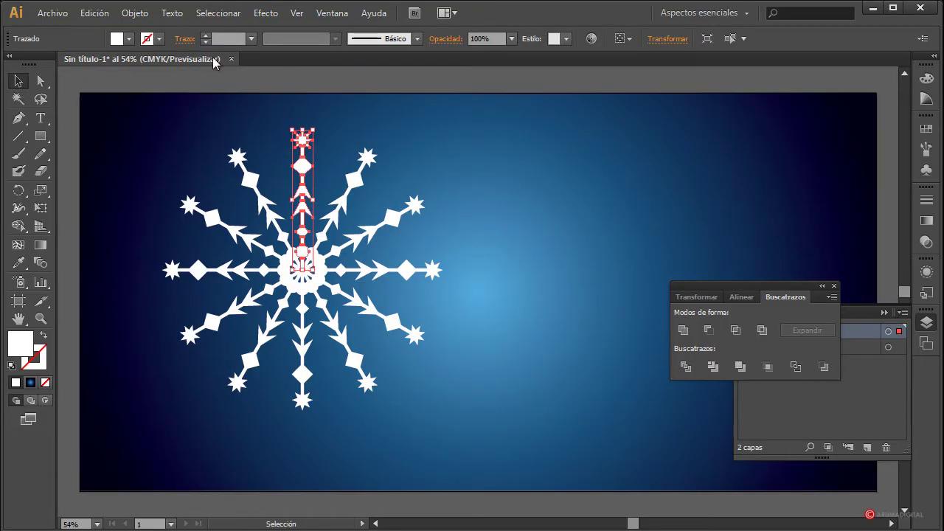
left_click(135, 12)
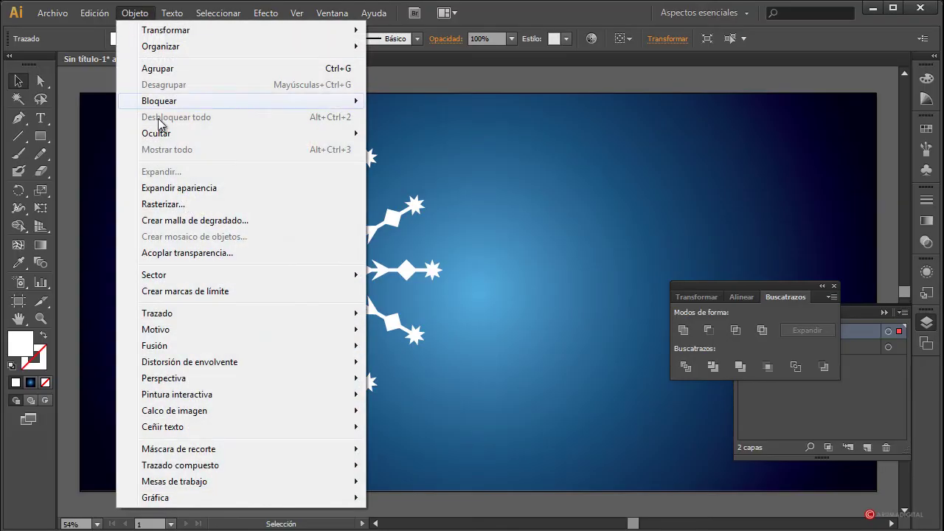
left_click(168, 194)
left_click(423, 247)
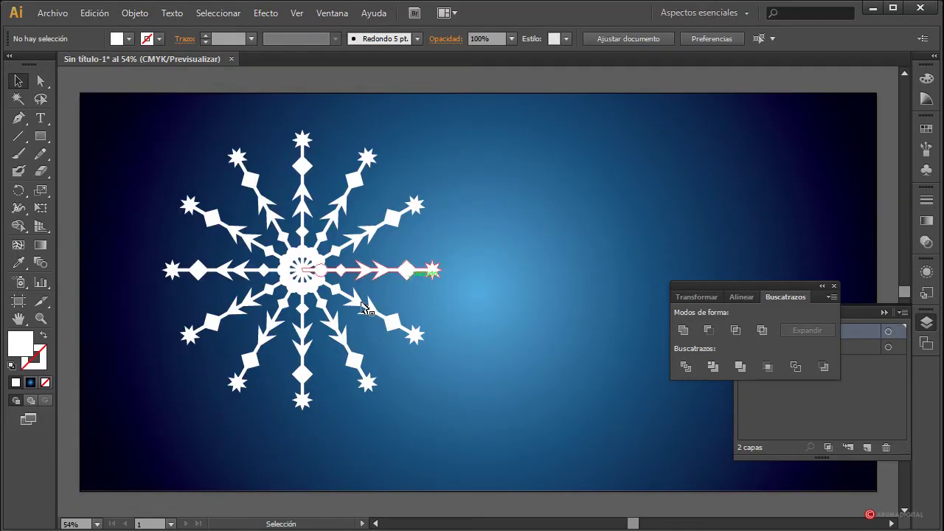
Unite the expanded snowflake group into a single shape with Pathfinder and deselect it
left_click(297, 290)
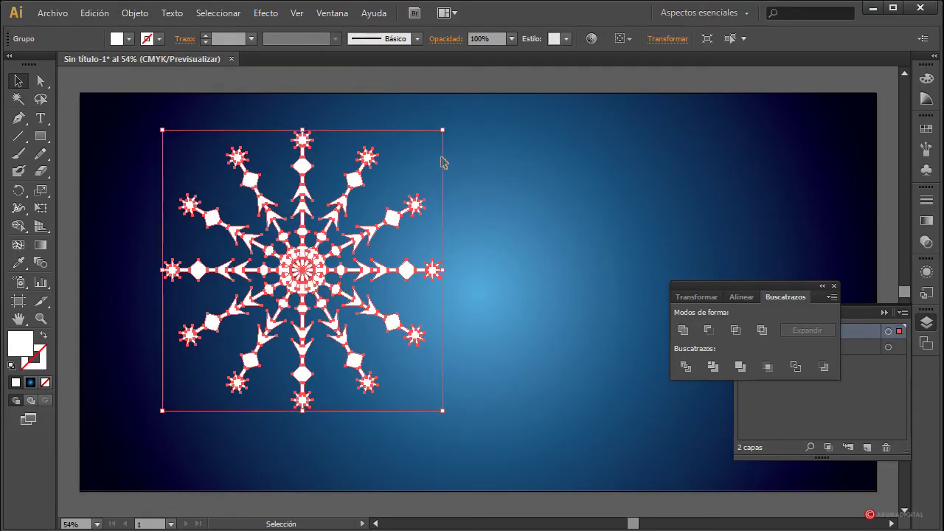
left_click(689, 331)
left_click(599, 306)
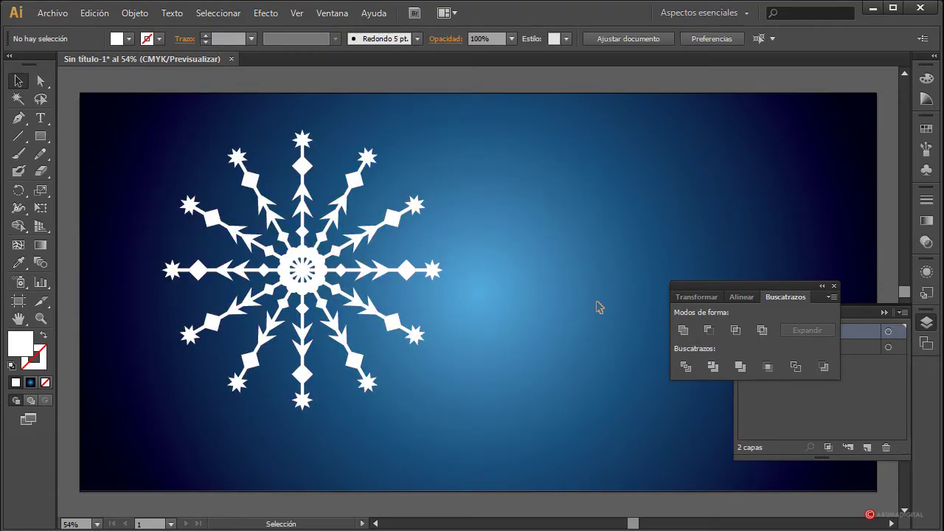
left_click(295, 313)
left_click(531, 349)
left_click(284, 273)
left_click(511, 292)
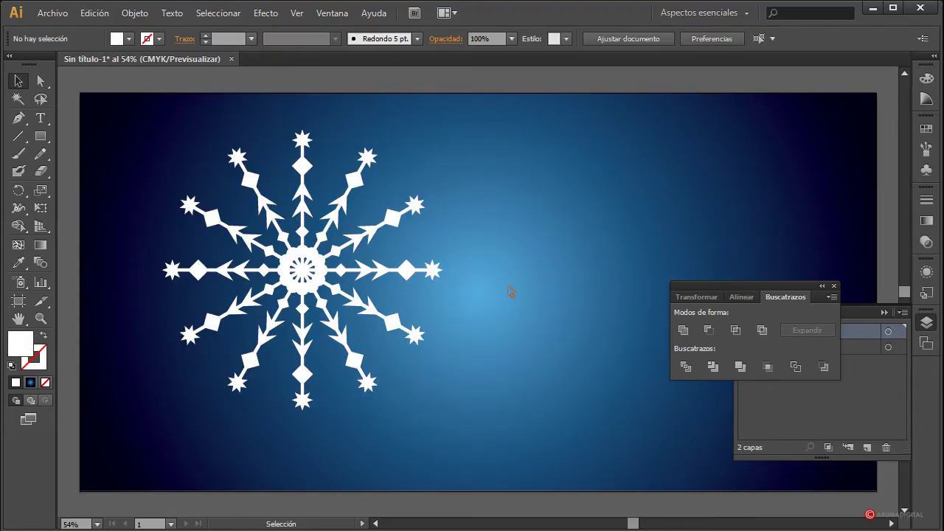
Fill the united snowflake with the blue-to-black radial gradient and deselect it
left_click(345, 263)
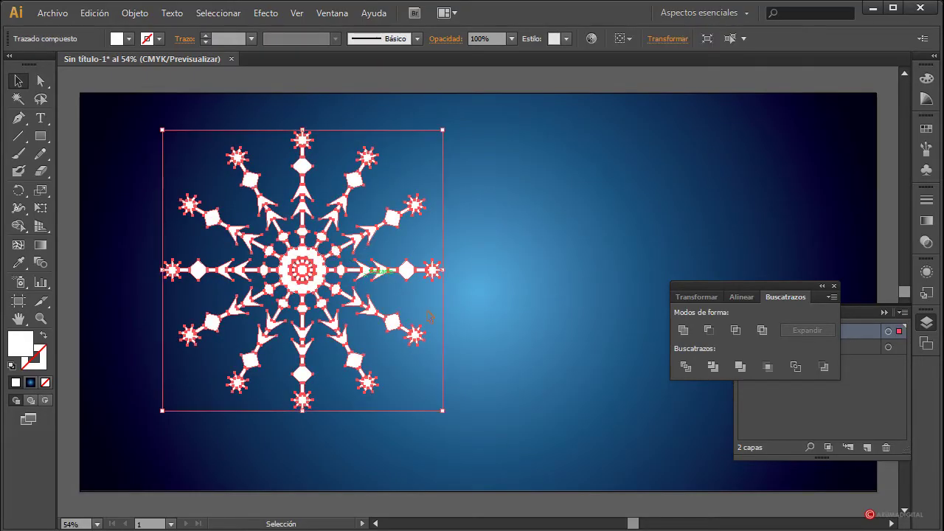
left_click(930, 224)
left_click(829, 205)
left_click(816, 239)
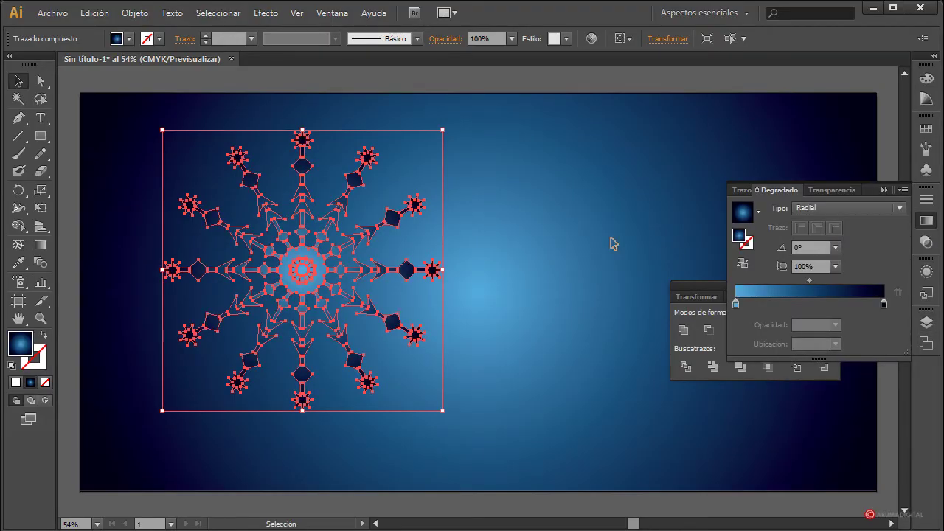
left_click(402, 415)
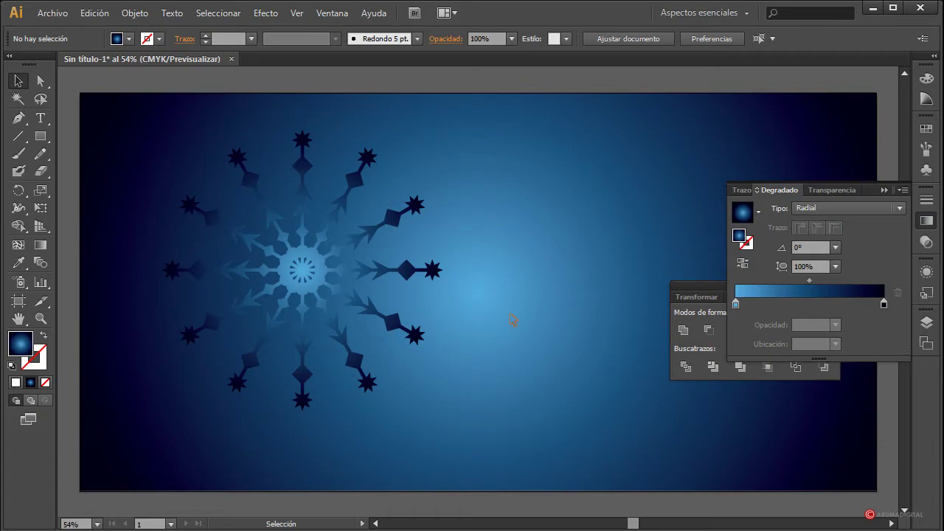
Scale the snowflake down proportionally about its centre to roughly two thirds, and move it to the artboard's upper-left corner
left_click(280, 309)
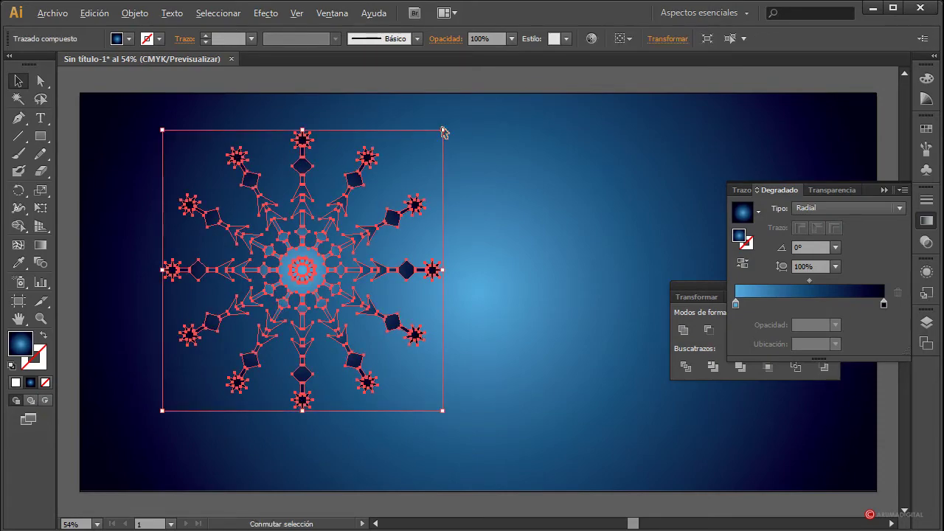
left_click_drag(443, 131, 412, 180)
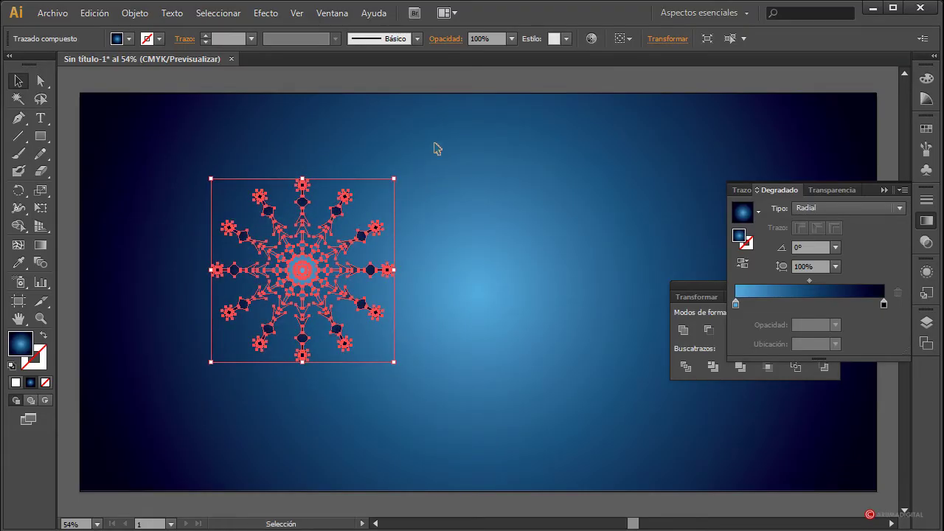
left_click_drag(295, 227, 295, 226)
left_click_drag(229, 182, 219, 184)
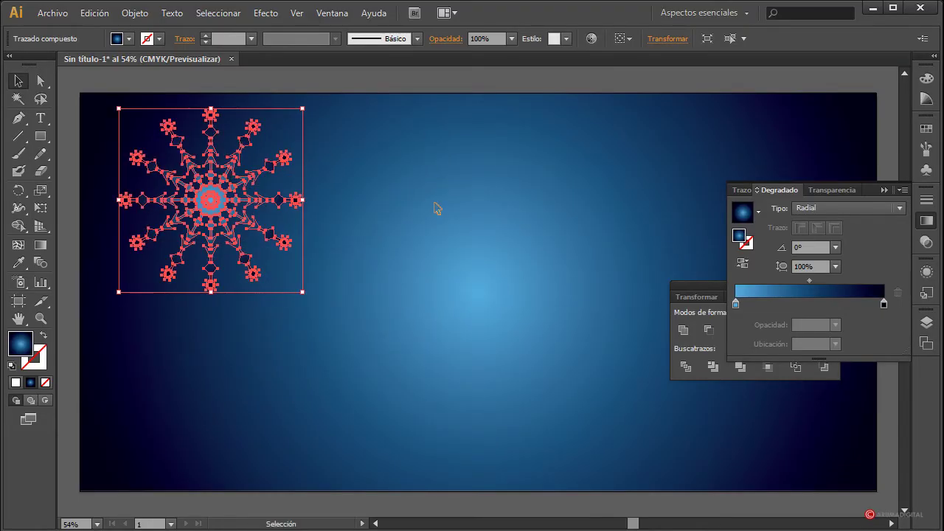
Set the snowflake's blending mode to Screen (Trama) and deselect it
left_click(289, 147)
left_click(249, 194)
left_click(926, 242)
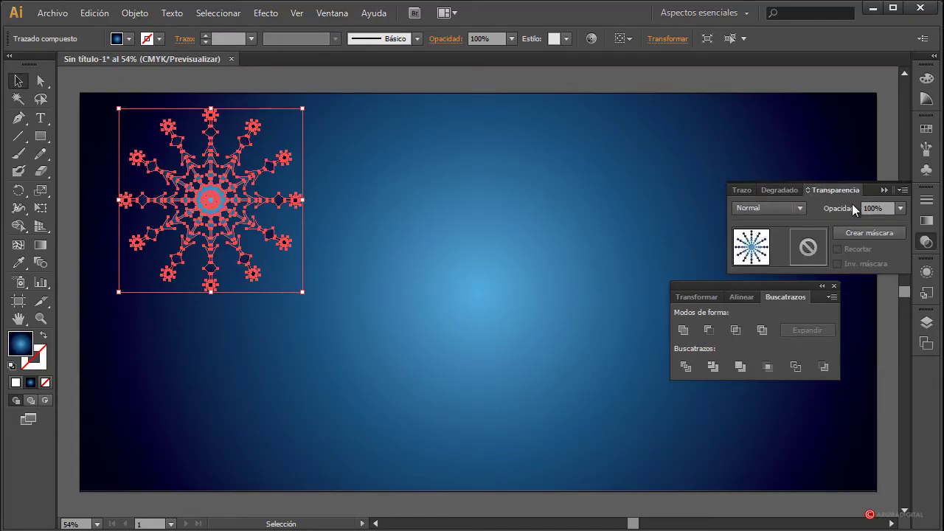
left_click(787, 208)
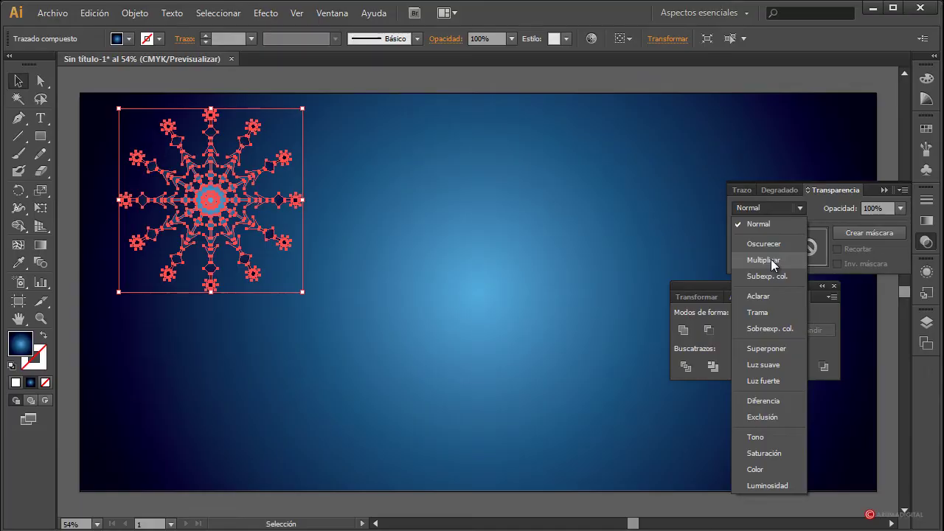
left_click(760, 312)
left_click(445, 257)
Try the snowflake at 50% opacity
left_click(248, 219)
left_click(901, 208)
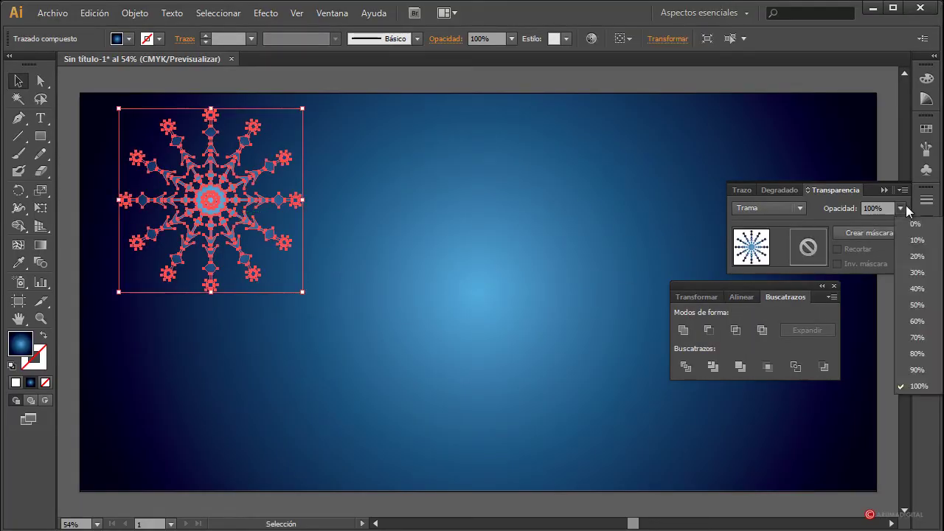
left_click(910, 298)
left_click(379, 295)
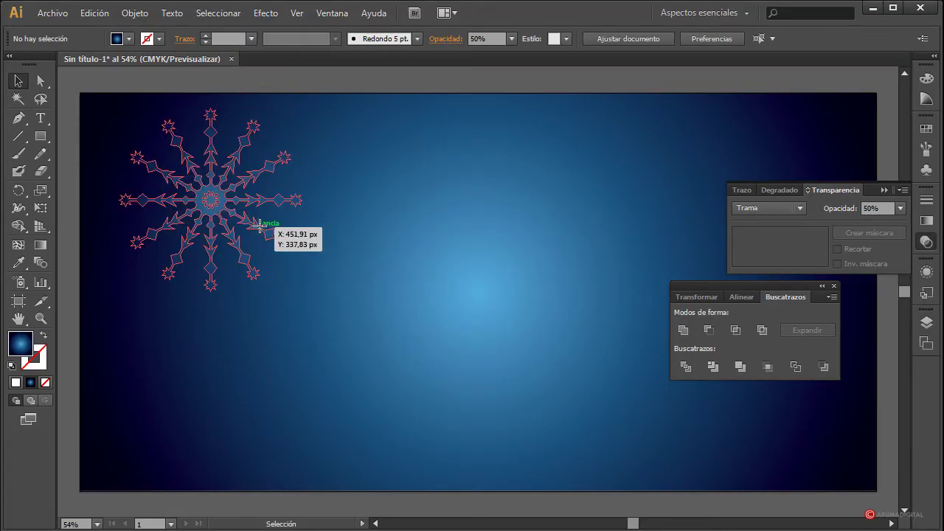
Set the snowflake's opacity to 30% and deselect it
left_click(253, 225)
left_click(901, 207)
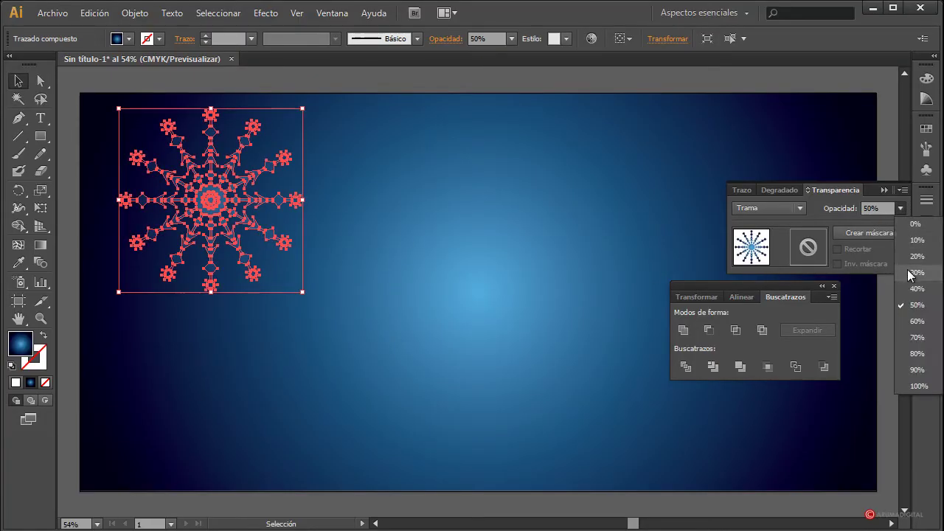
left_click(910, 273)
left_click(440, 263)
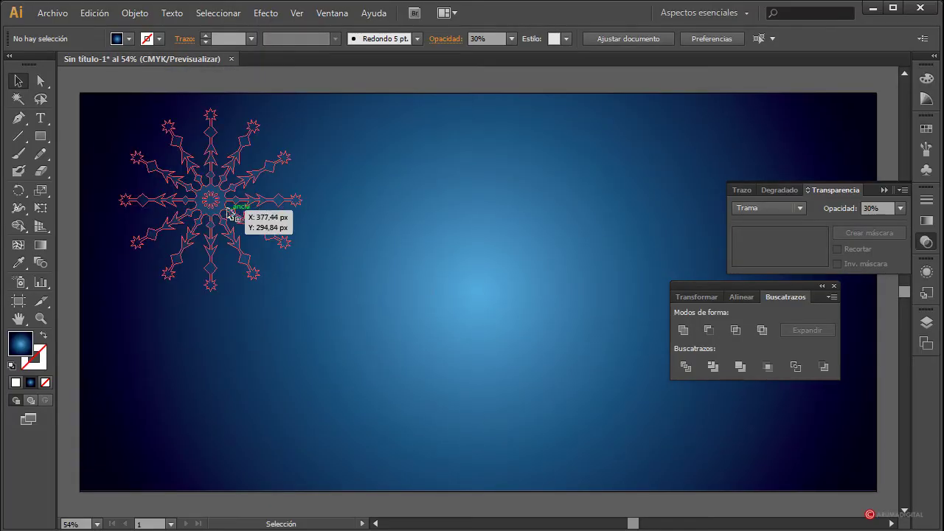
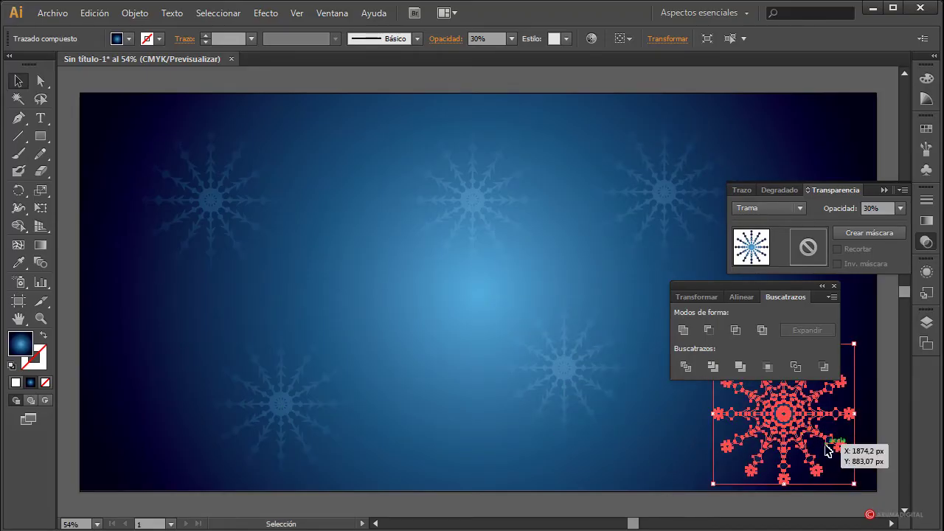
Scale down the lower-right, lower-middle, top-middle and upper-right snowflakes about their centres so that their sizes vary
left_click_drag(855, 484, 602, 406)
left_click(545, 295)
left_click(528, 157)
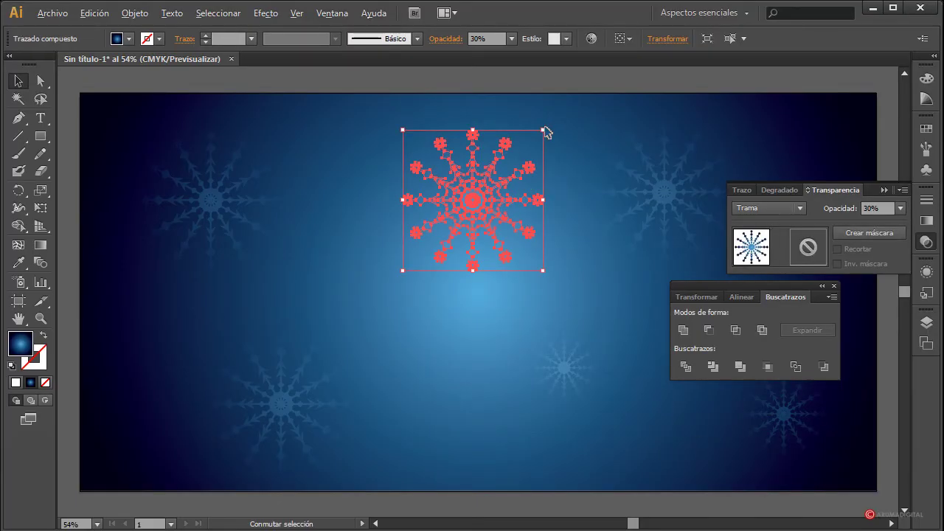
left_click_drag(533, 140, 724, 131)
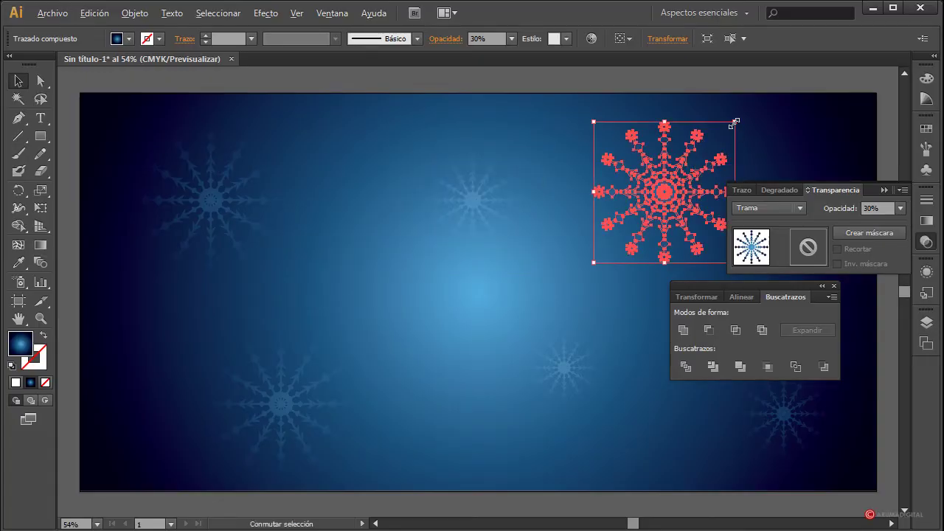
left_click_drag(601, 175, 148, 183)
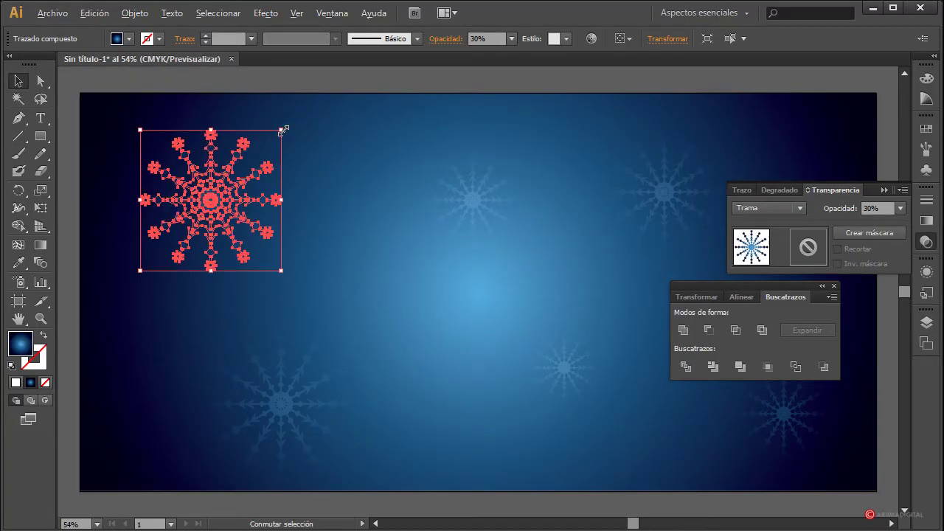
Scale the upper-left snowflake down to about half its size, move it slightly up and left, and deselect it
left_click_drag(280, 131, 251, 156)
left_click(430, 404)
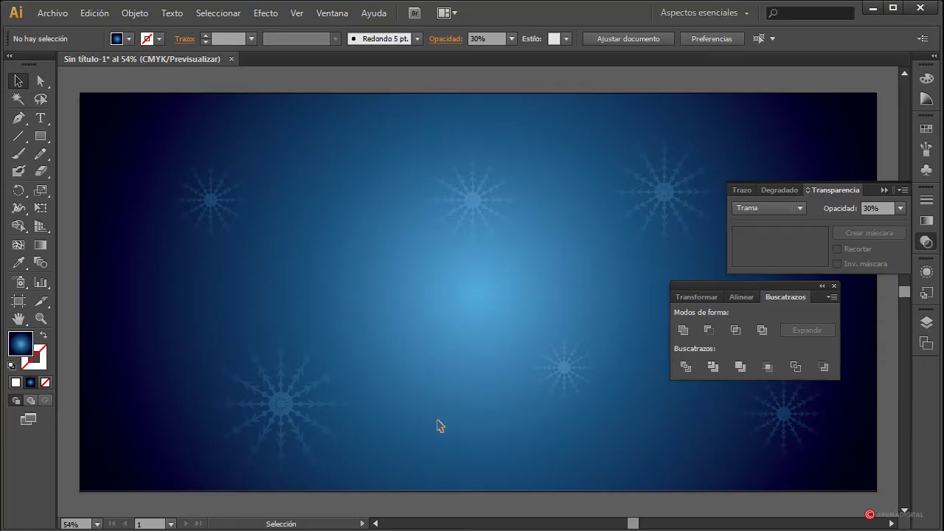
left_click_drag(218, 218, 203, 184)
left_click(476, 333)
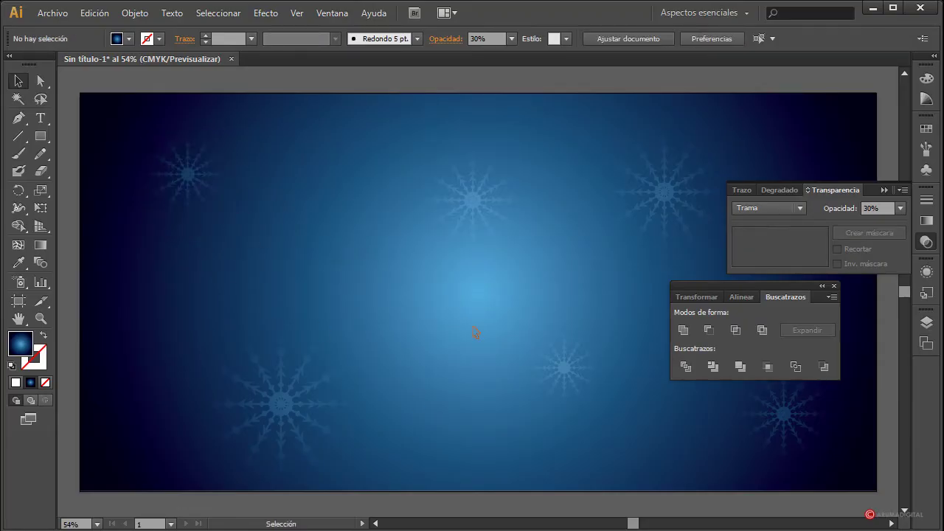
Duplicate the large lower-left snowflake into the upper-left area, set the copy's blend mode to Multiplicar, and deselect it
left_click(336, 383)
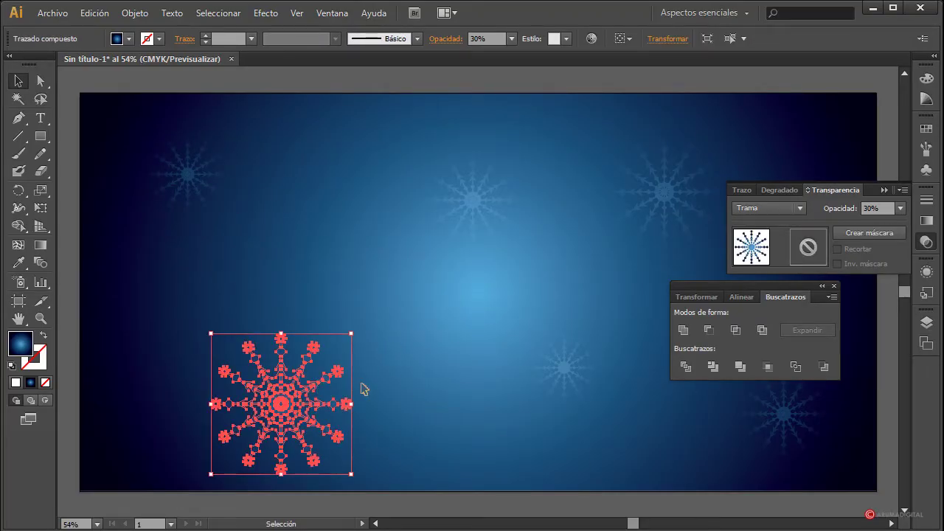
left_click_drag(317, 393, 368, 243)
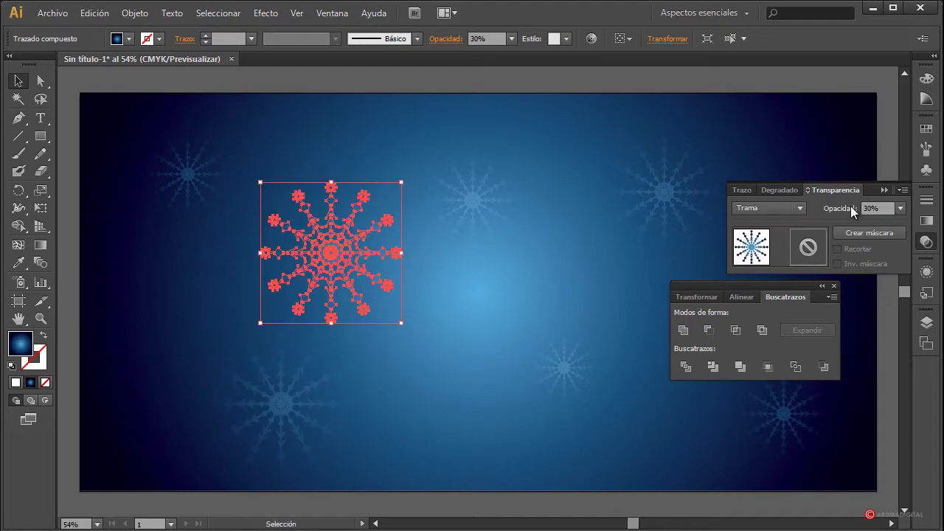
left_click(798, 207)
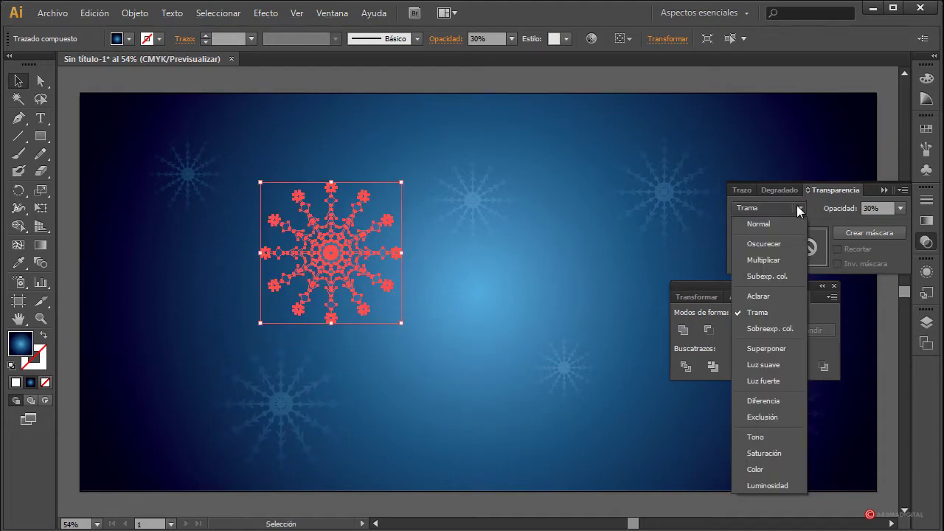
left_click(757, 264)
left_click(444, 415)
Scatter copies of the Multiplicar snowflake at the left edge, lower middle, upper right of centre and lower right, scaling them to varied smaller sizes
left_click_drag(365, 269, 212, 339)
left_click(443, 362)
left_click_drag(257, 249, 223, 285)
left_click_drag(185, 331, 624, 97)
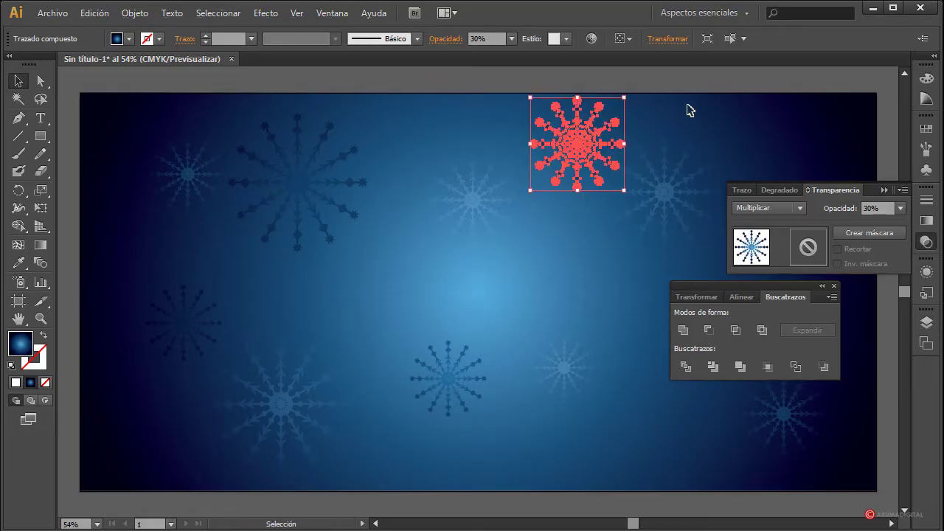
left_click_drag(584, 149, 700, 419)
left_click_drag(724, 466, 701, 442)
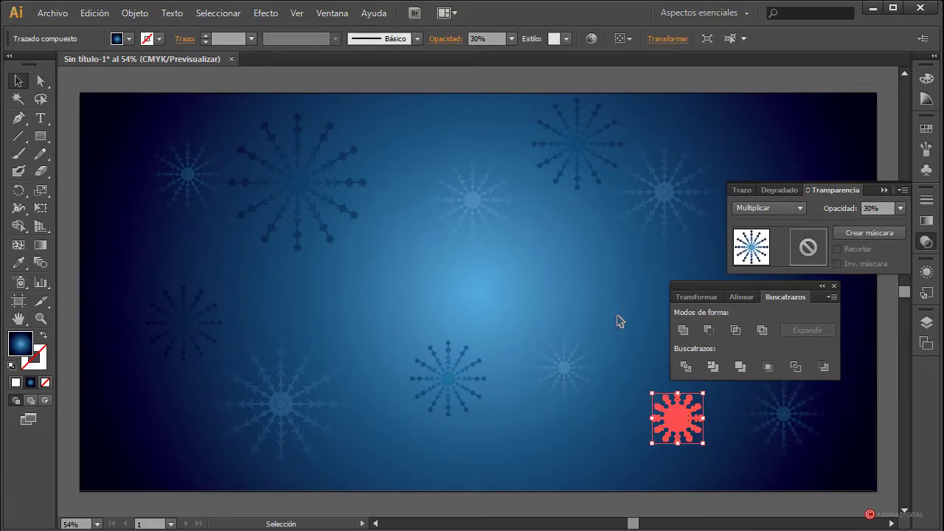
left_click(619, 320)
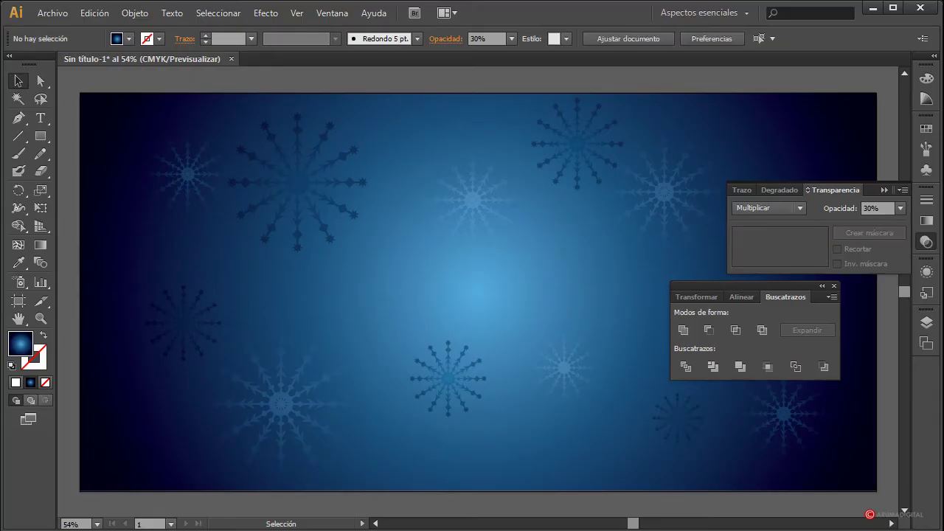
Duplicate the large dark upper-left snowflake to the centre of the artboard and set the copy's blend mode to Normal
left_click(317, 190)
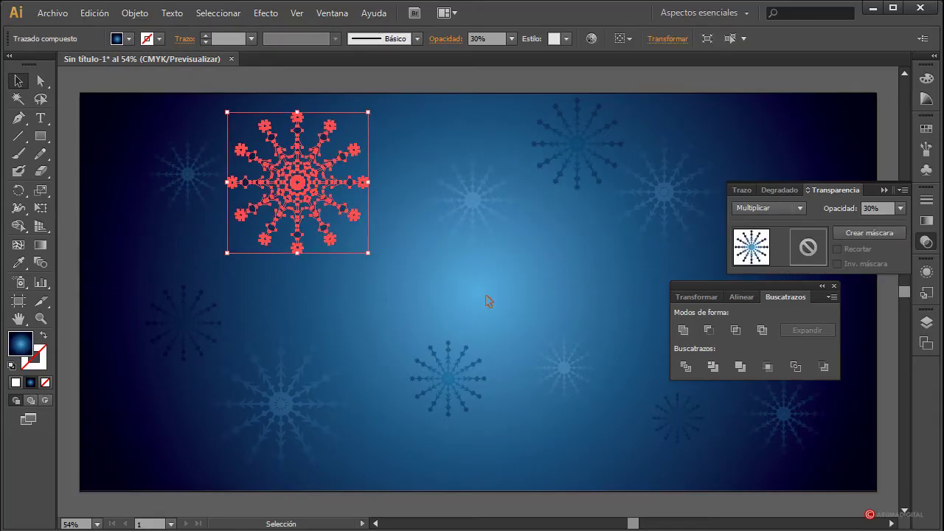
left_click_drag(237, 199, 432, 302)
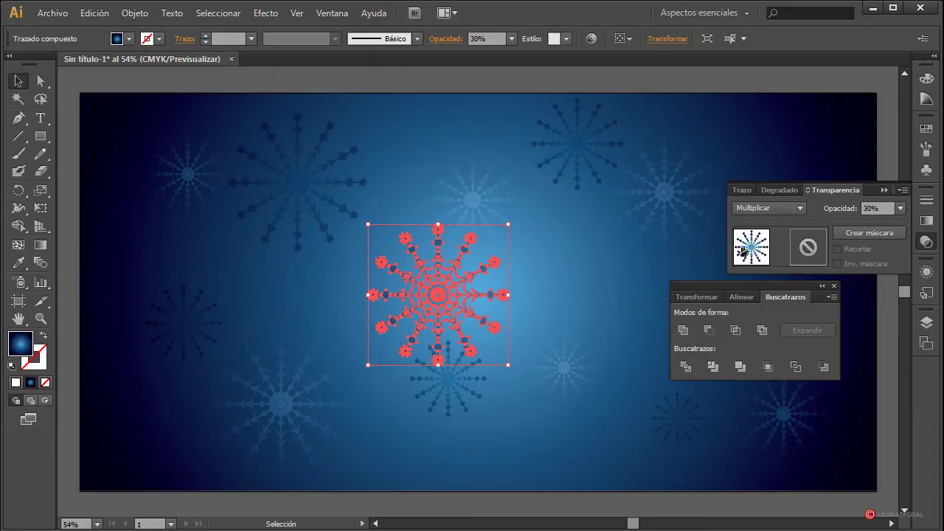
left_click(784, 207)
left_click(774, 220)
left_click(564, 279)
Fill the central snowflake with white, set its opacity to 100%, and deselect it
left_click(434, 284)
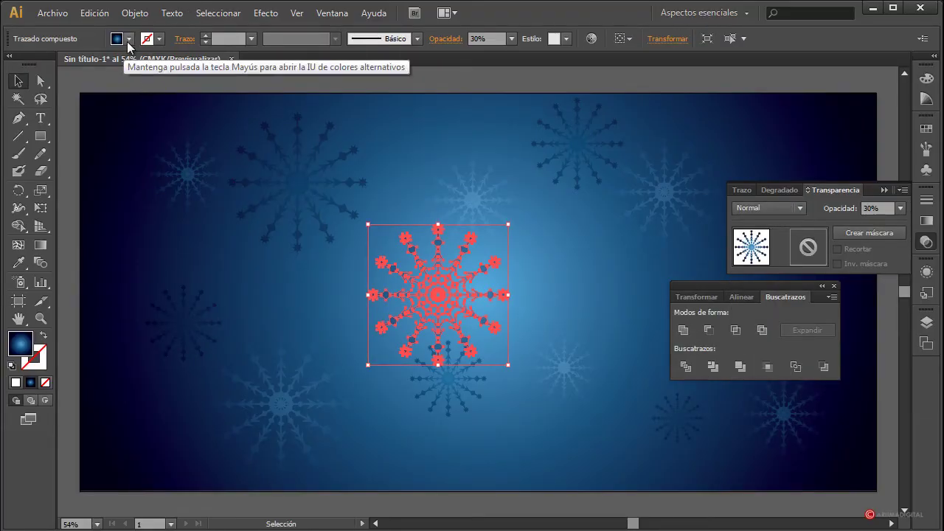
left_click(118, 38)
left_click(7, 65)
left_click(424, 161)
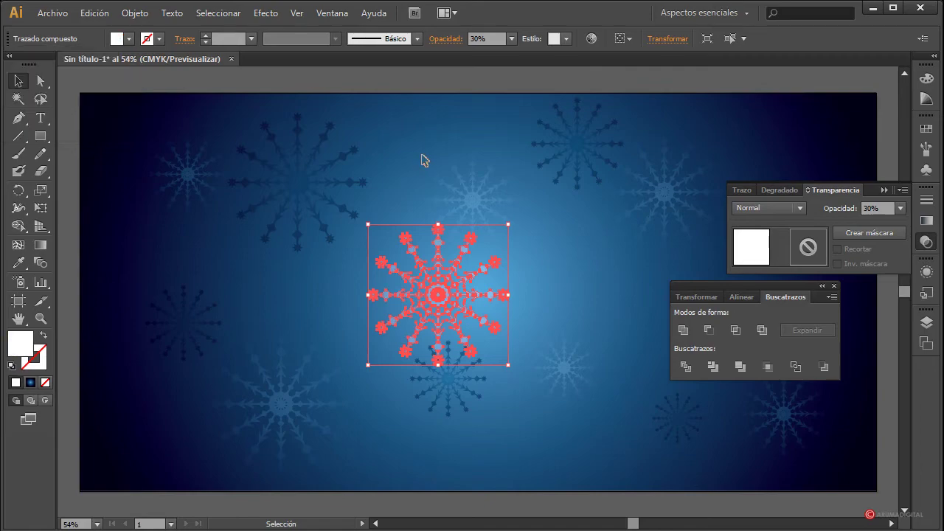
left_click(424, 160)
right_click(443, 285)
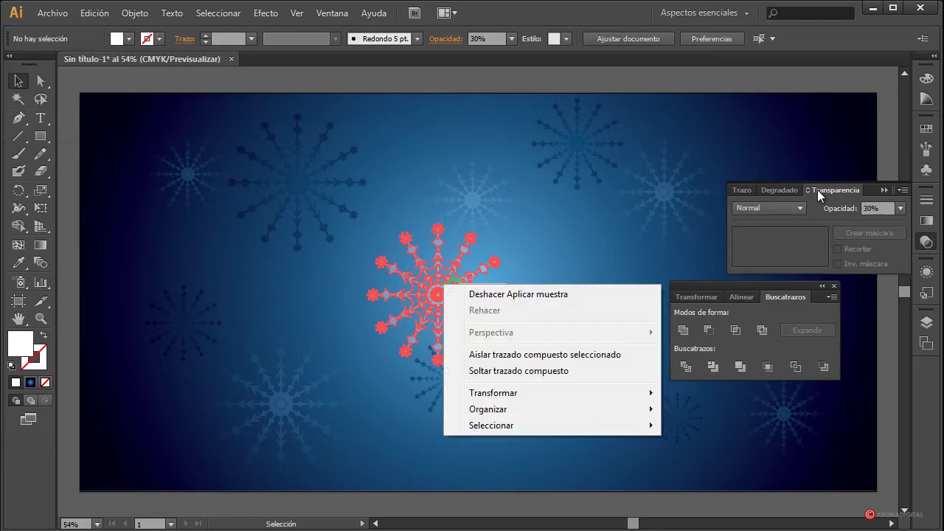
left_click(900, 211)
left_click(918, 387)
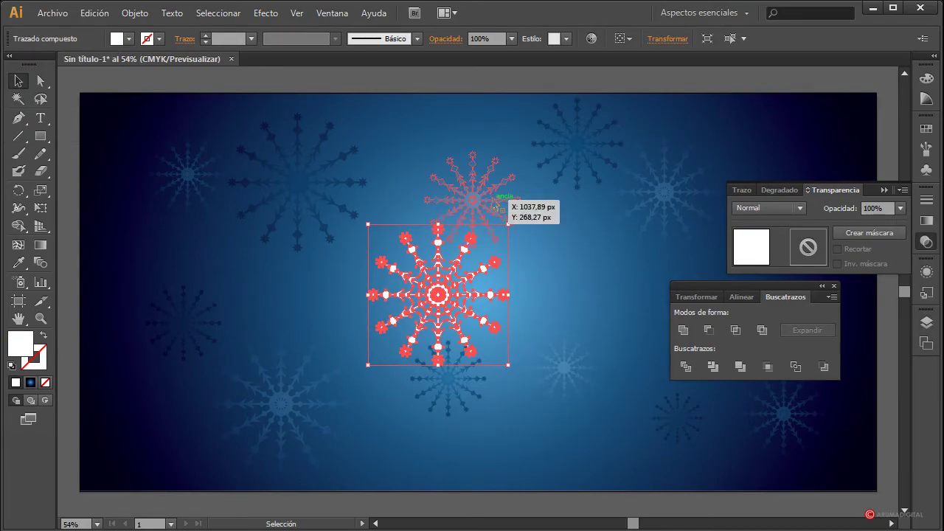
left_click(580, 413)
Move the white snowflake from the centre to the upper-left corner area of the artboard and deselect it
left_click_drag(422, 304, 133, 158)
left_click(405, 317)
left_click_drag(154, 209, 179, 258)
left_click(425, 312)
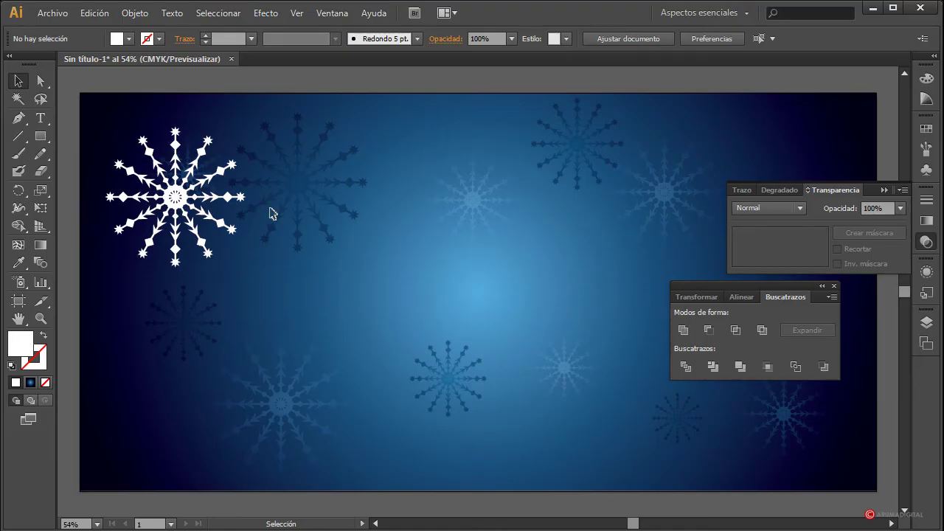
Duplicate the white snowflake to the artboard's upper-right corner, scale the copy down slightly so it overlaps the top edge, and deselect it
left_click_drag(222, 208, 401, 202)
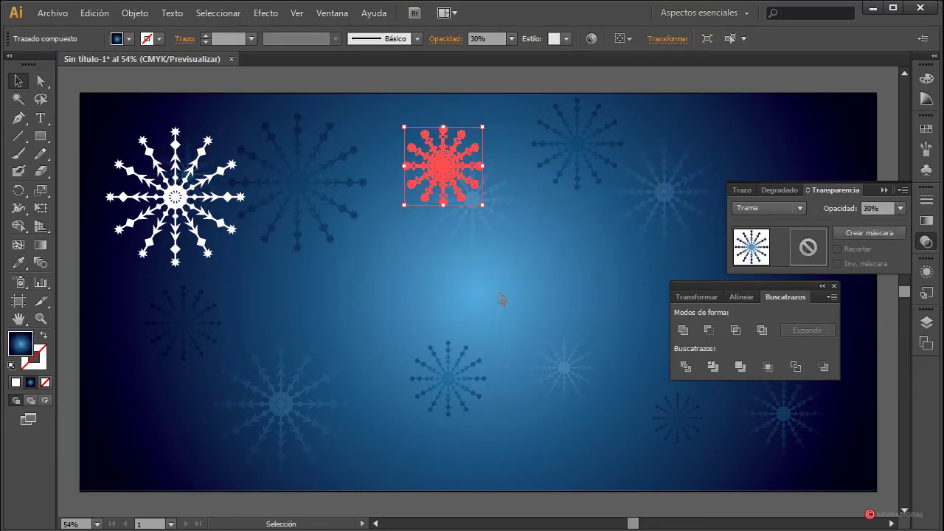
key("ctrl+z")
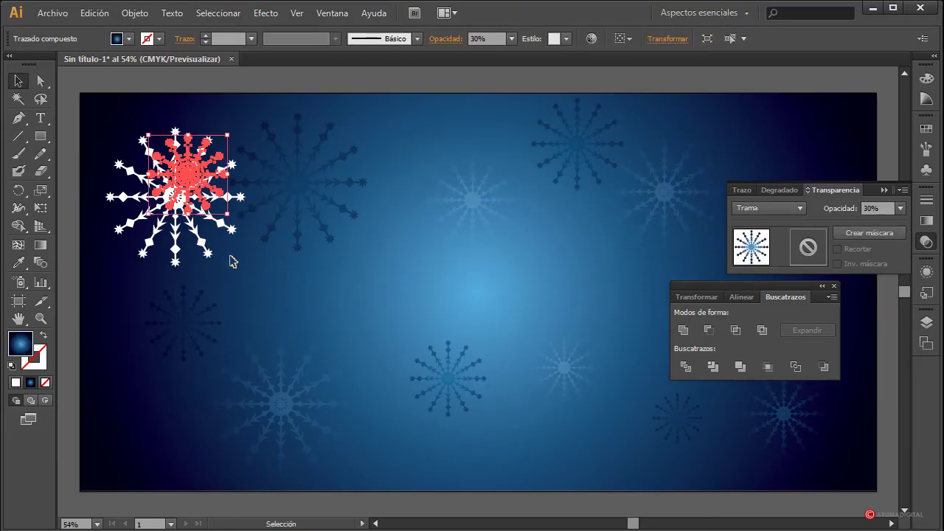
left_click(151, 256)
left_click_drag(151, 256, 634, 265)
left_click_drag(603, 307, 832, 141)
left_click_drag(860, 169, 889, 181)
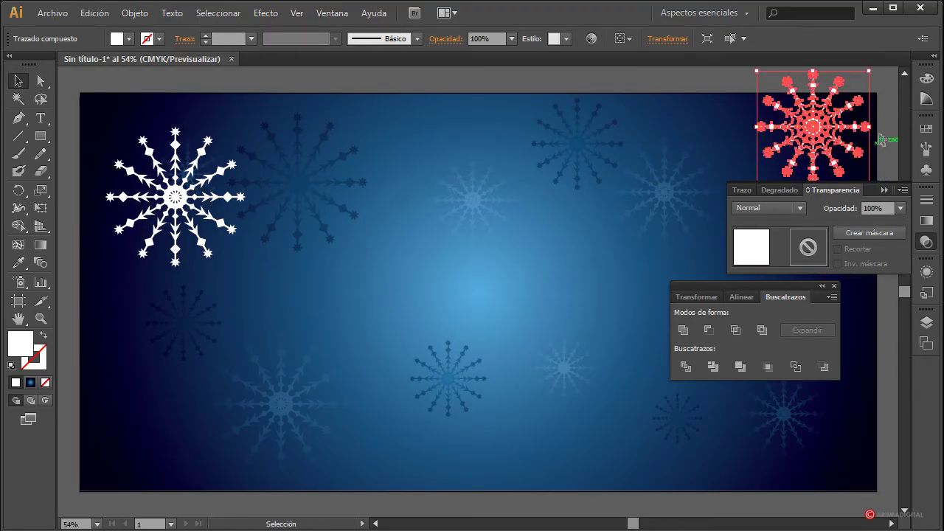
key("ctrl+shift+a")
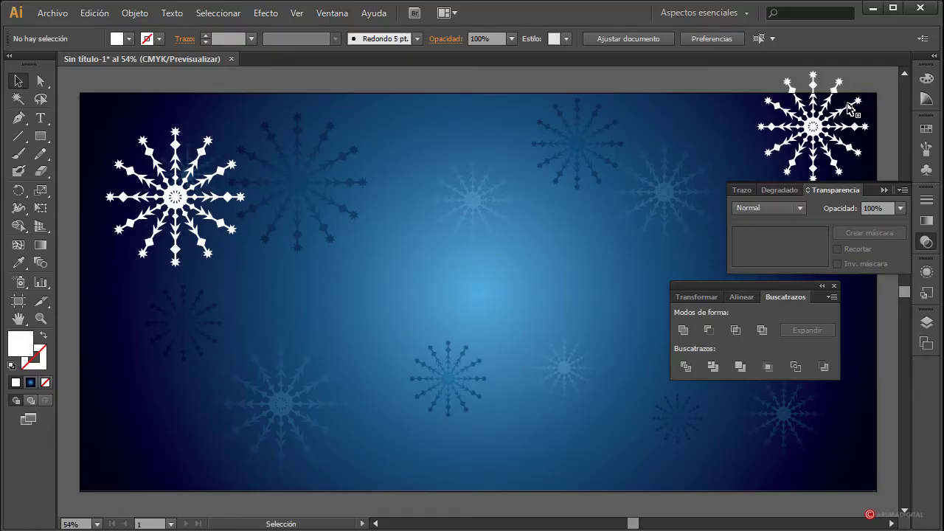
Duplicate the upper-right white snowflake to the bottom centre edge, enlarge the copy about its centre, and deselect it
left_click_drag(850, 109, 558, 452)
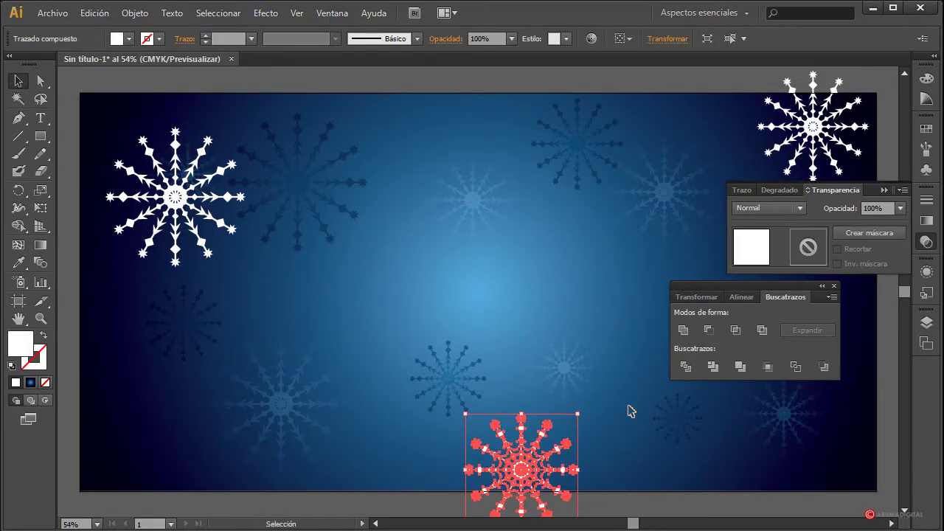
left_click_drag(578, 413, 597, 395)
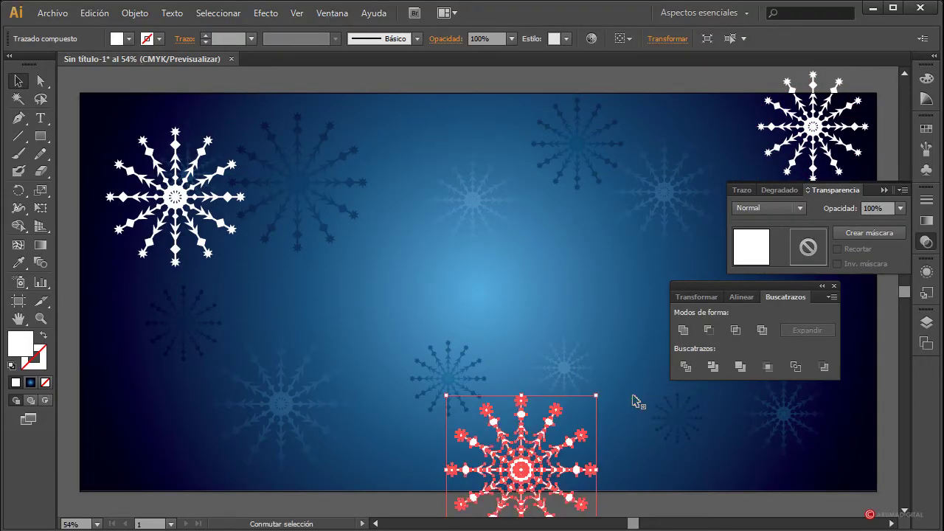
left_click(897, 445)
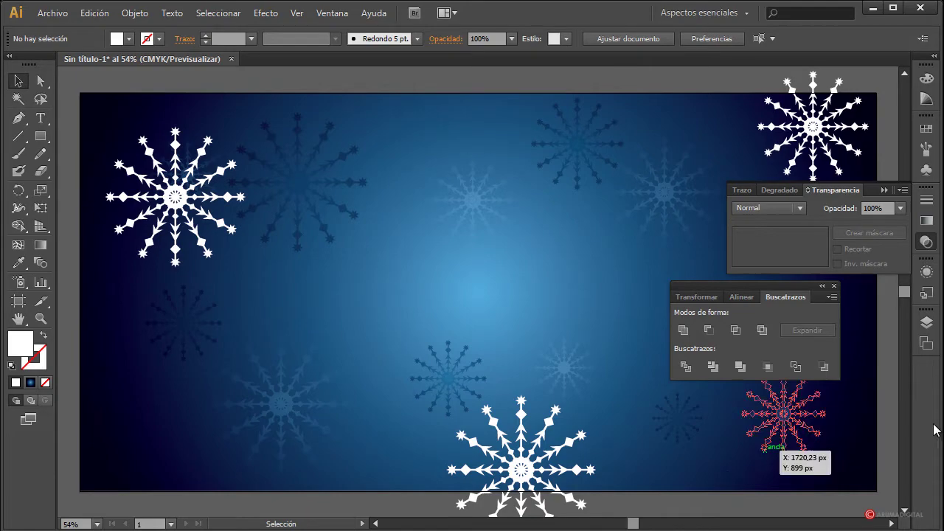
Open the Paquete de vectores florales symbol library and enlarge it so that all its symbols fit
left_click(926, 171)
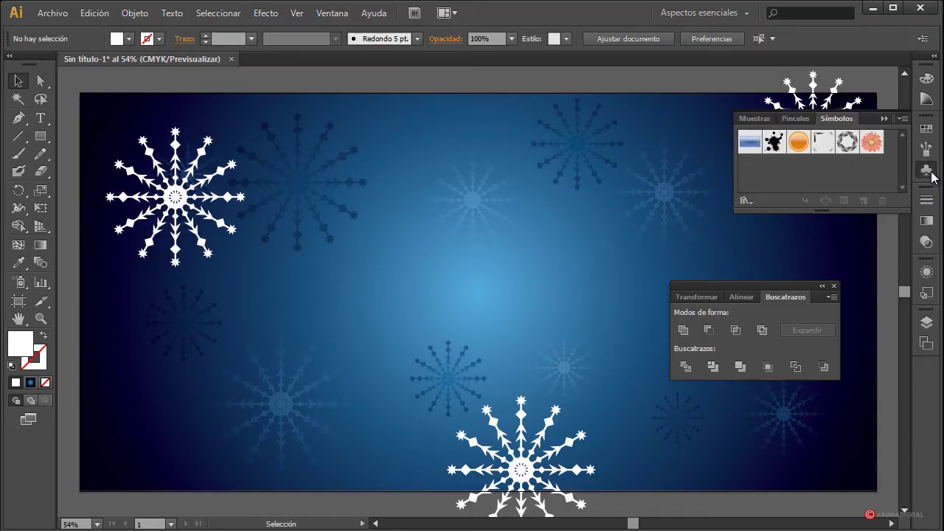
left_click(902, 118)
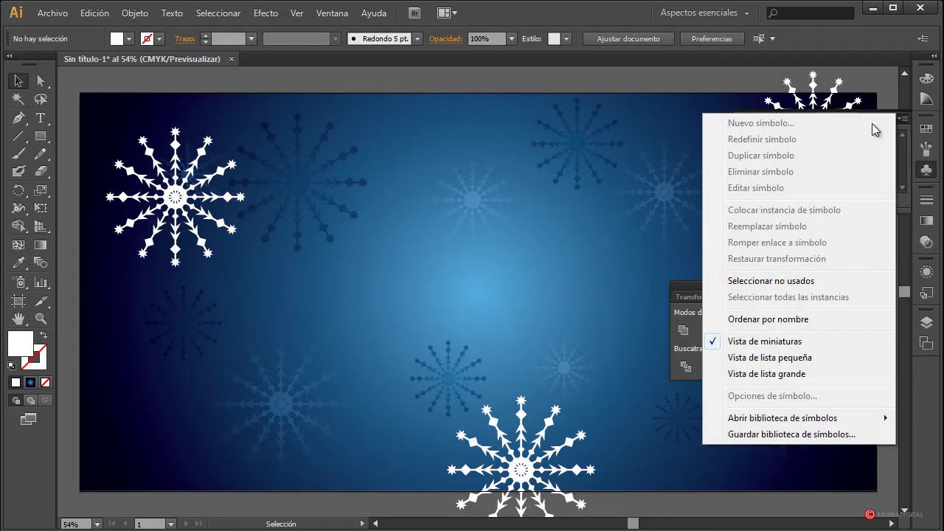
mouse_move(814, 417)
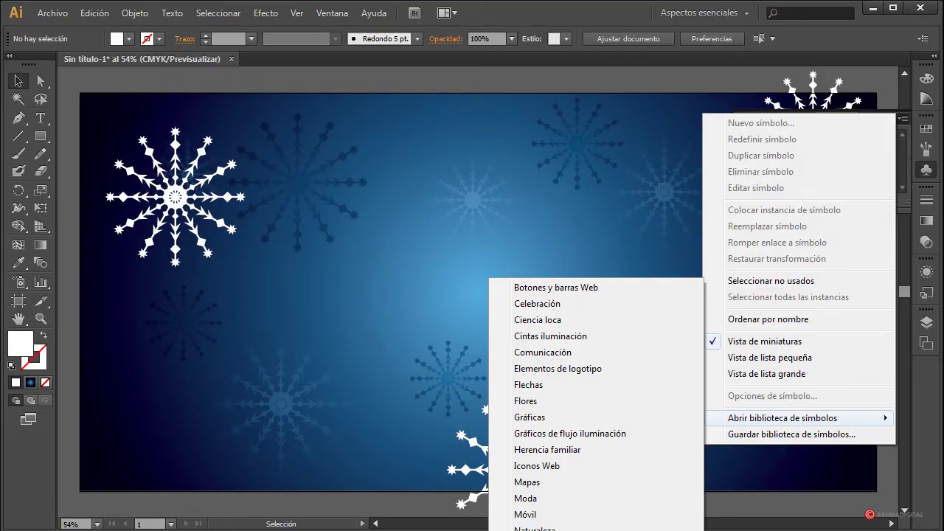
left_click(558, 529)
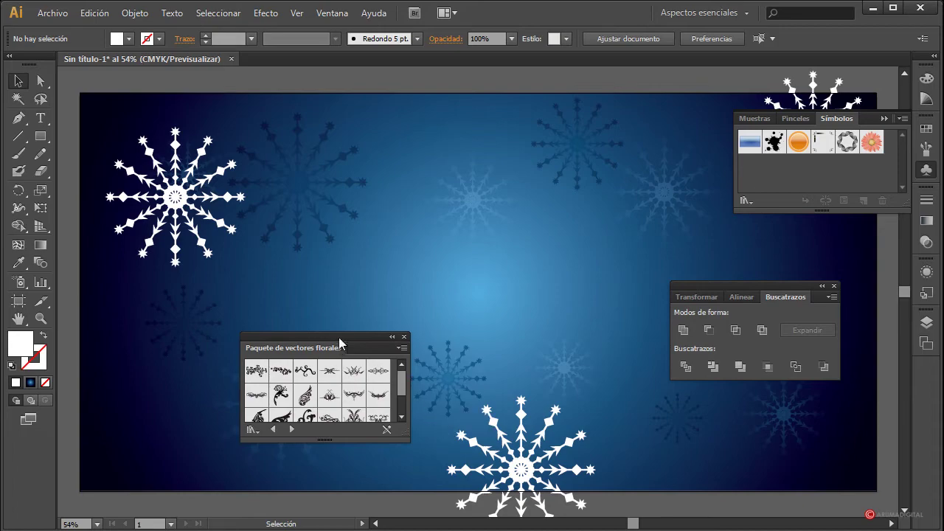
left_click_drag(339, 337, 330, 288)
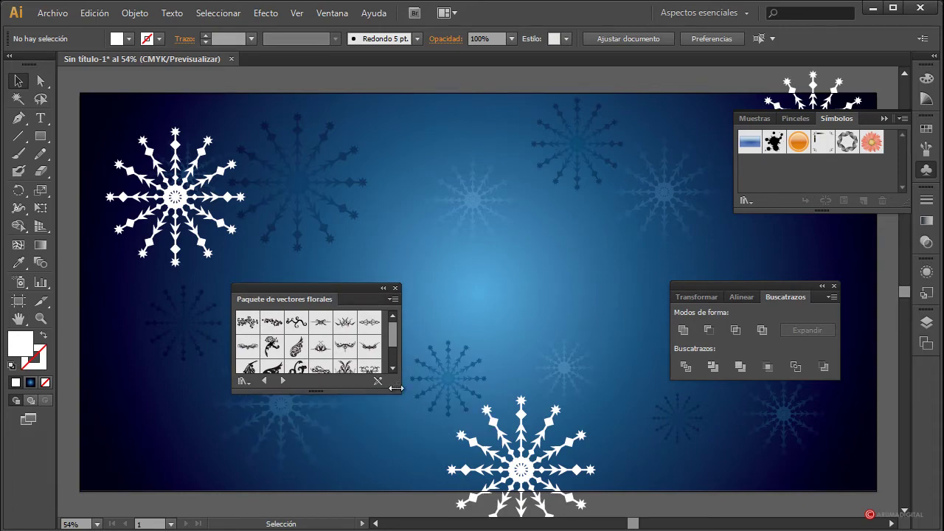
left_click_drag(409, 400, 477, 457)
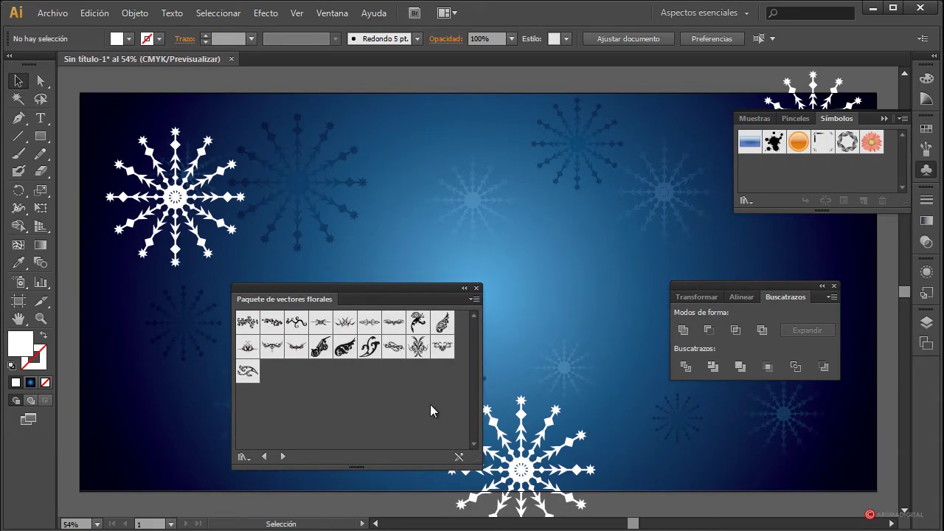
left_click_drag(371, 299, 327, 308)
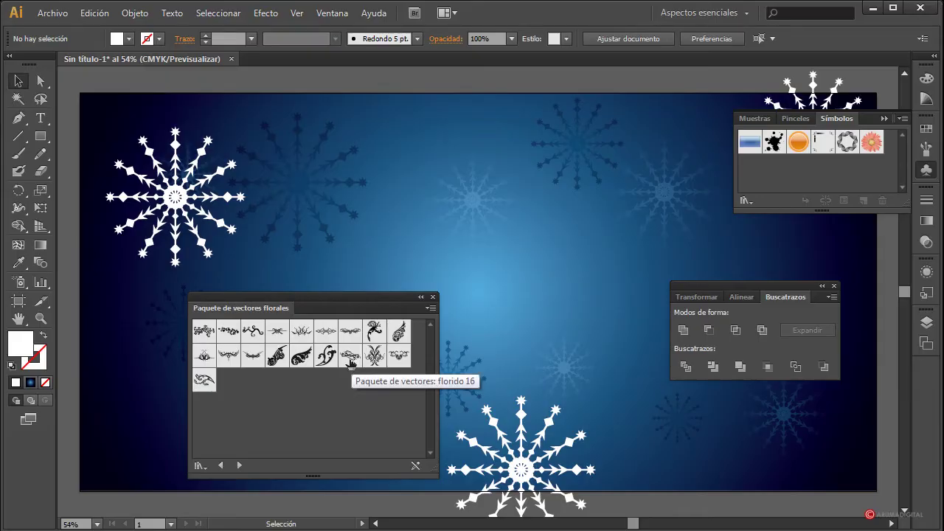
Place the florido 14 symbol on the artboard right of the large dark snowflake, close the floral library, and deselect the symbol
left_click_drag(301, 355, 392, 205)
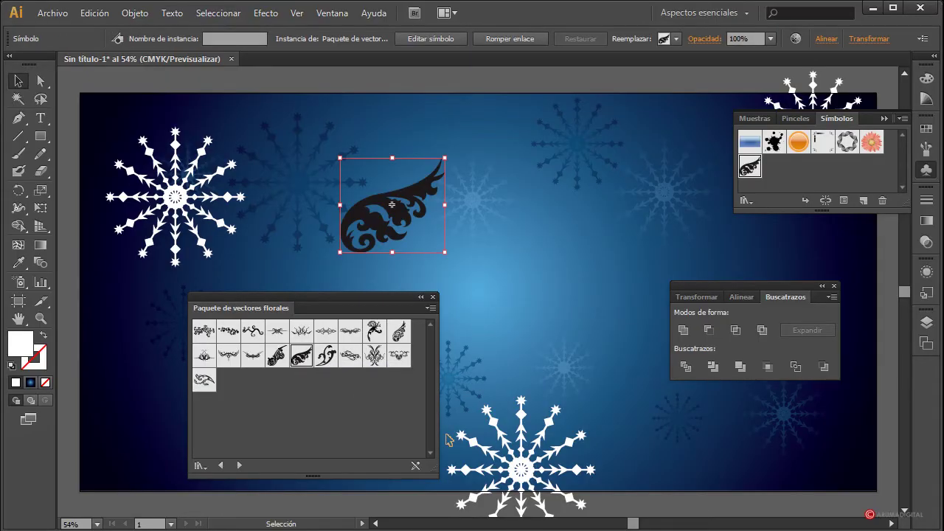
left_click(433, 298)
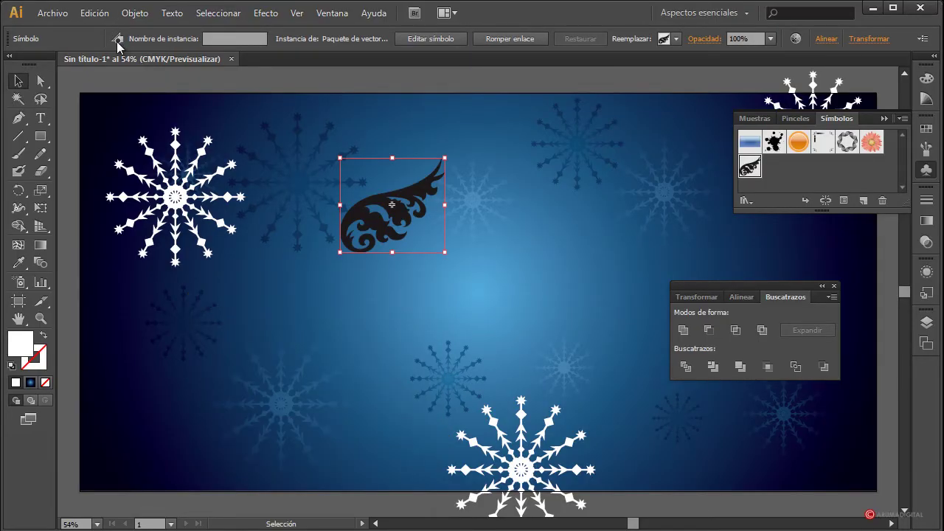
left_click(531, 257)
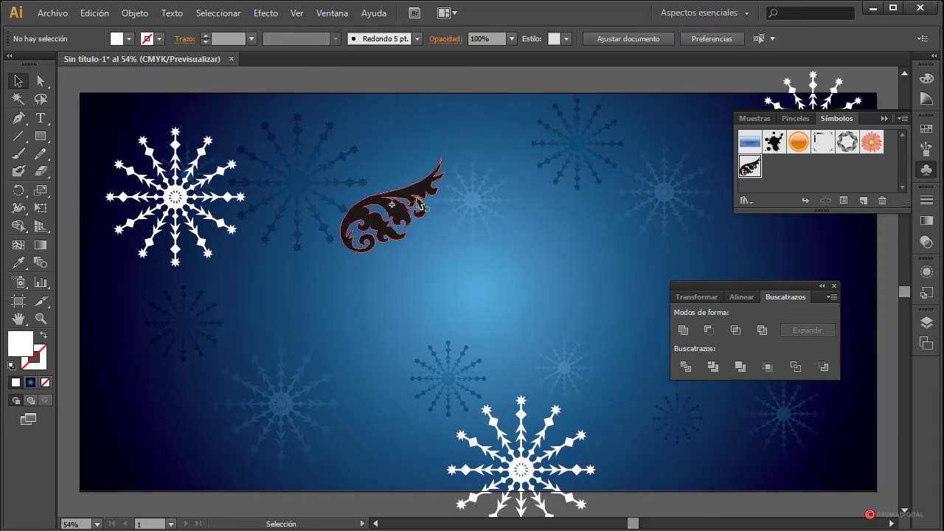
Edit the florido 14 symbol definition so that its ornament is filled with white, and exit symbol editing
left_click(434, 225)
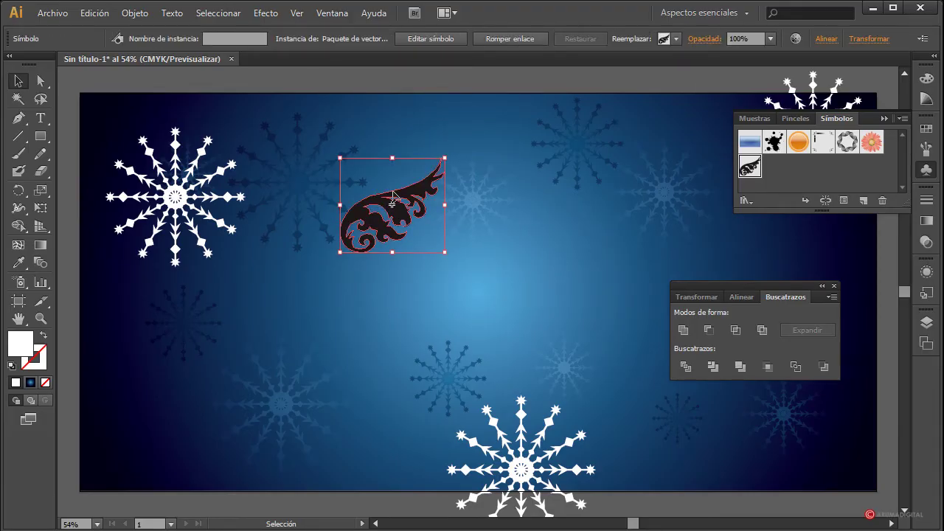
double_click(404, 195)
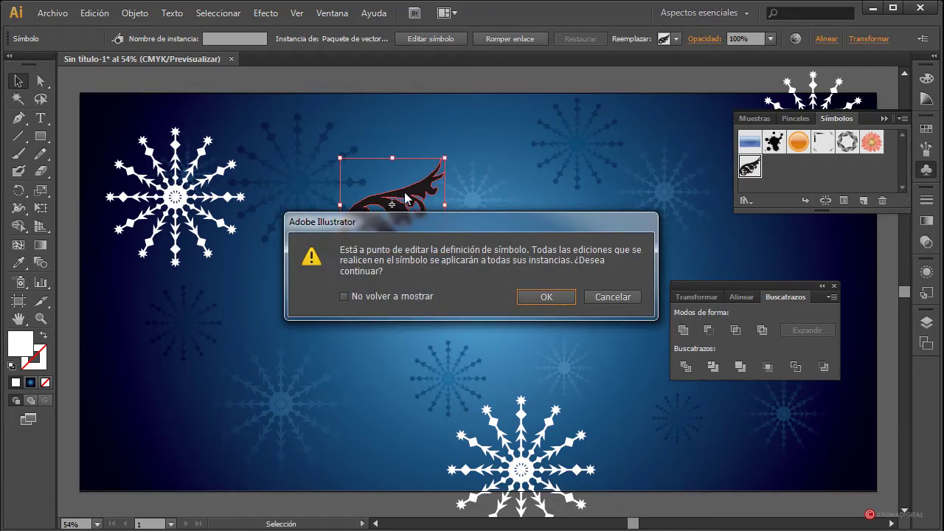
left_click(544, 297)
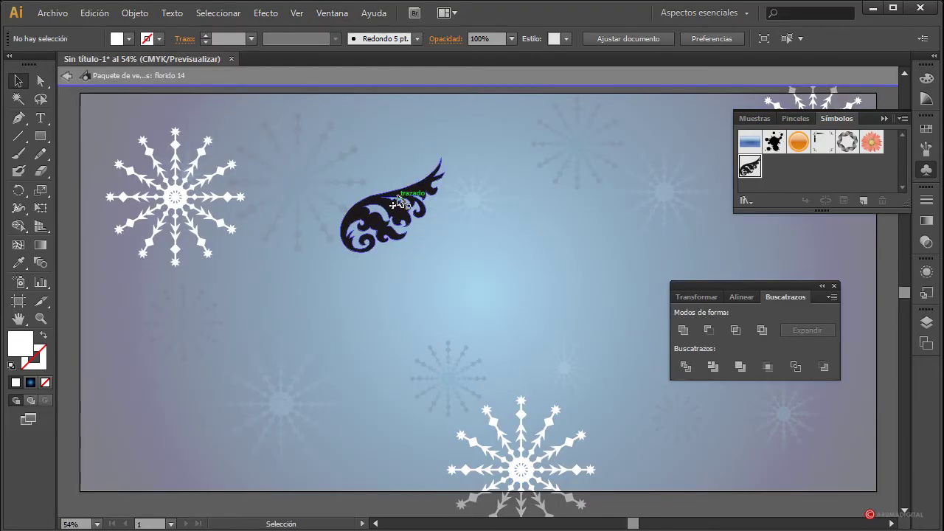
left_click(396, 205)
left_click(129, 38)
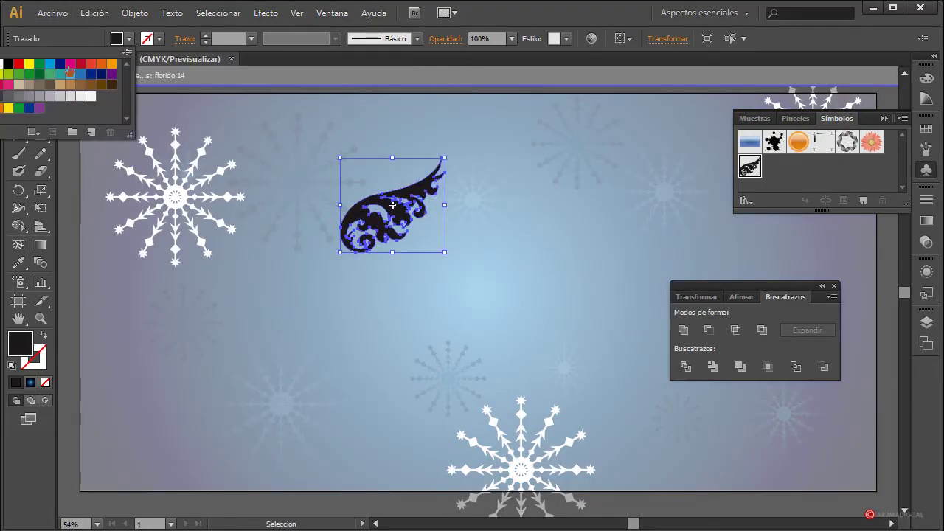
left_click(2, 64)
double_click(546, 241)
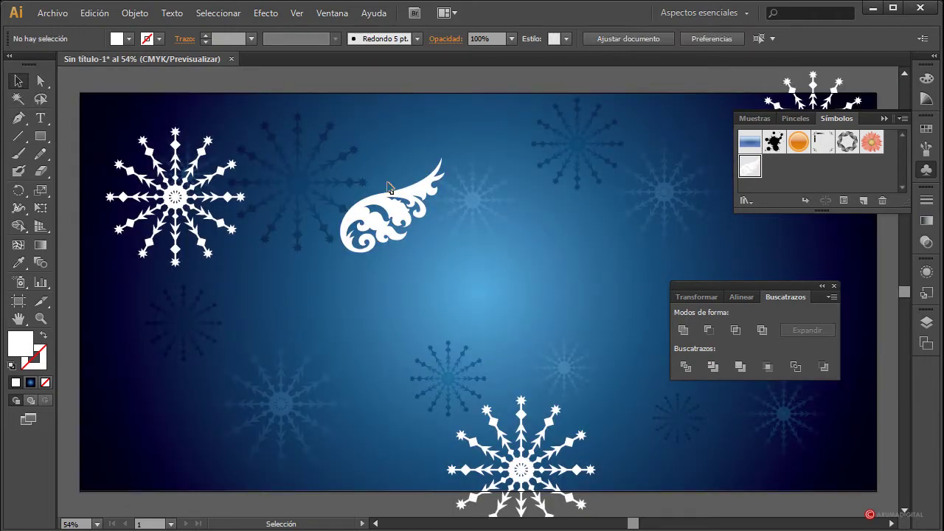
Move the white floral ornament to the lower-left area of the artboard and enlarge it to roughly two and a half times its size
left_click_drag(390, 188, 264, 315)
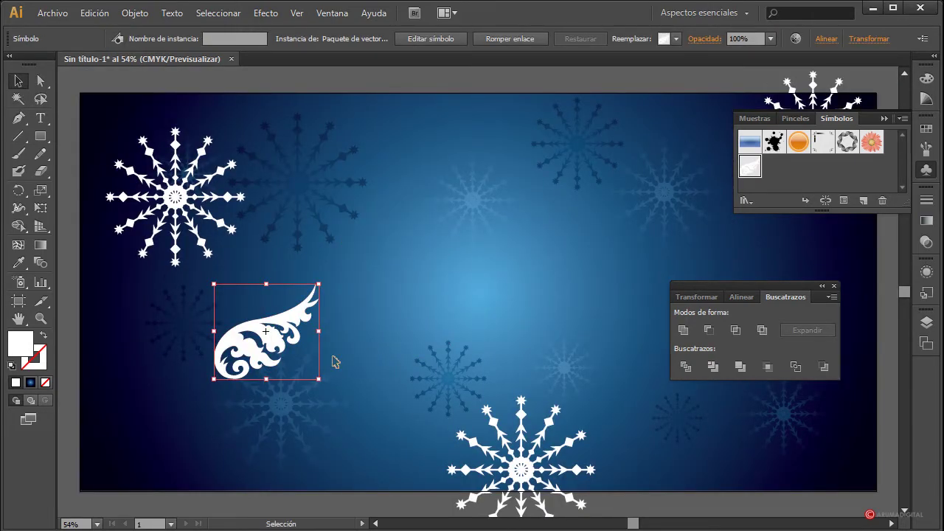
left_click(424, 317)
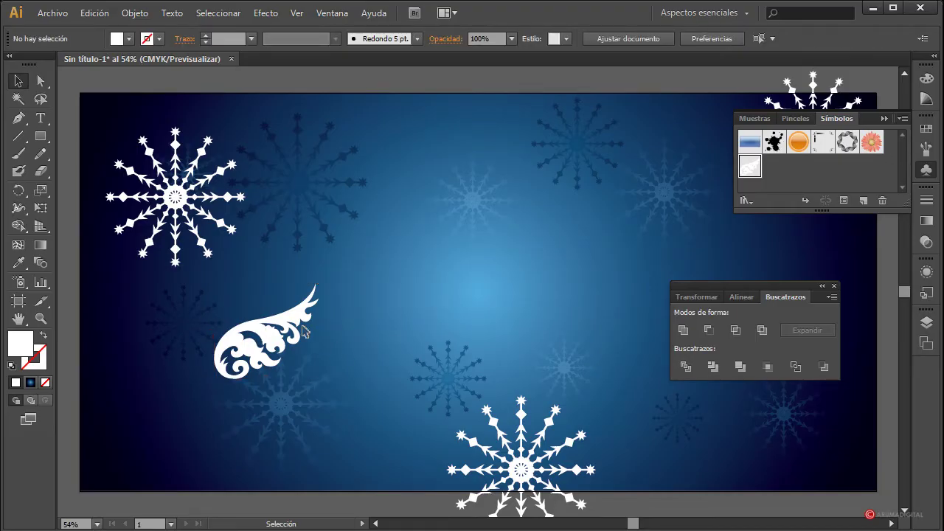
left_click(305, 302)
left_click_drag(318, 283, 332, 328)
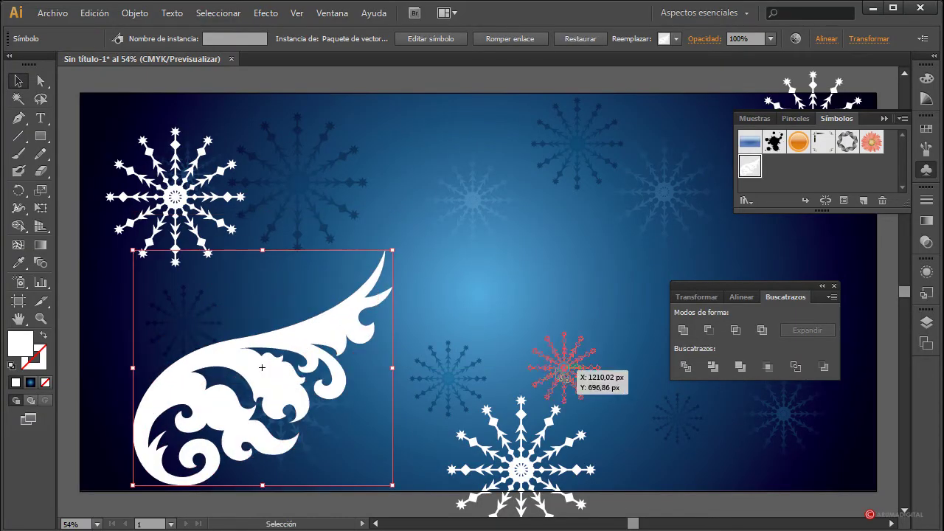
Set the large floral ornament's blending mode to Trama and its opacity to 10%, and deselect it
left_click(926, 241)
left_click(803, 208)
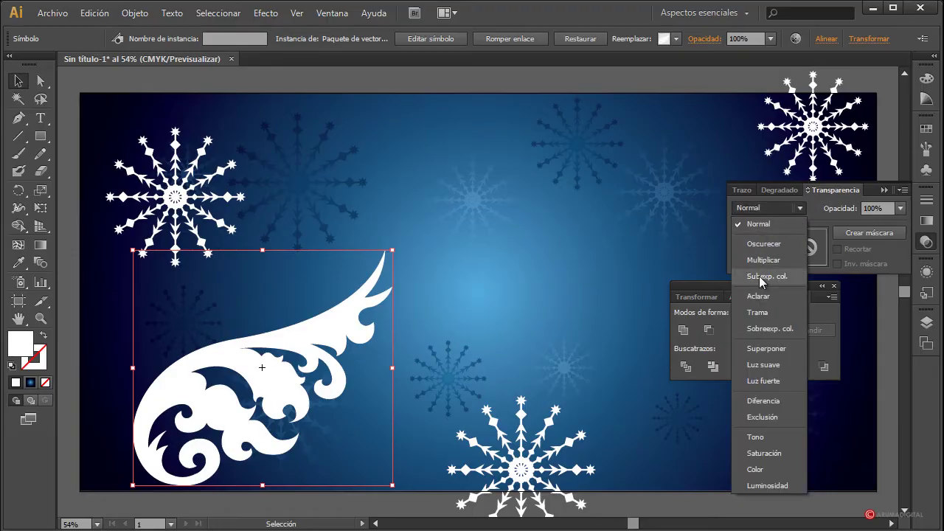
left_click(759, 312)
left_click(900, 208)
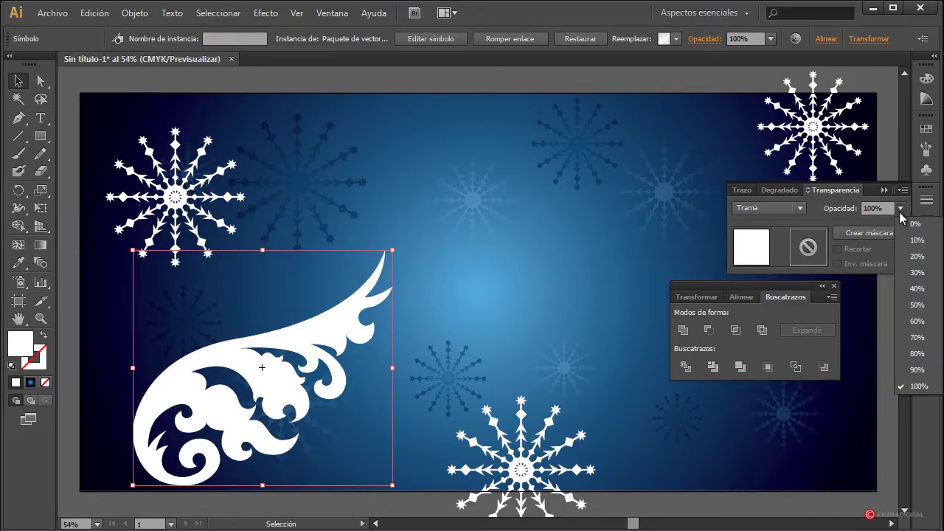
left_click_drag(915, 254, 918, 247)
left_click(523, 242)
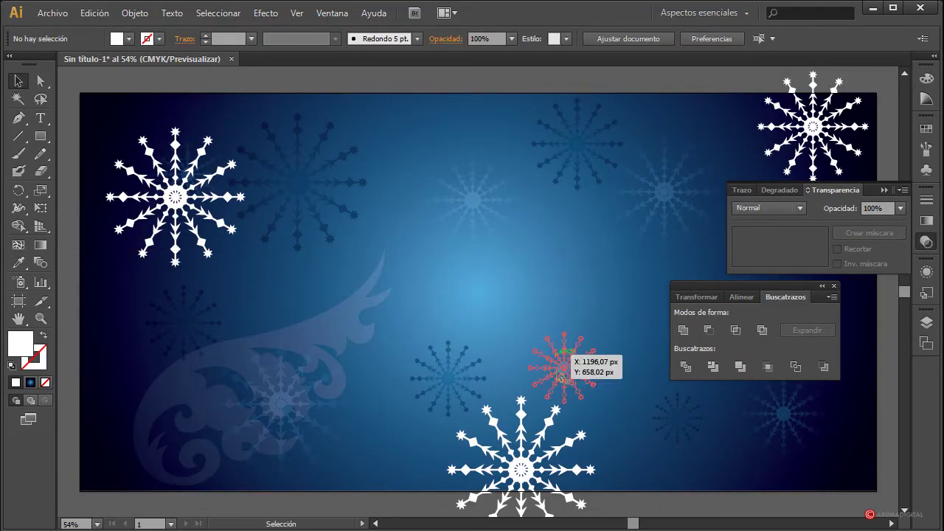
Reposition the faint floral ornament in the bottom-left corner so that it extends partly beyond the artboard's edges
left_click_drag(332, 337, 474, 276)
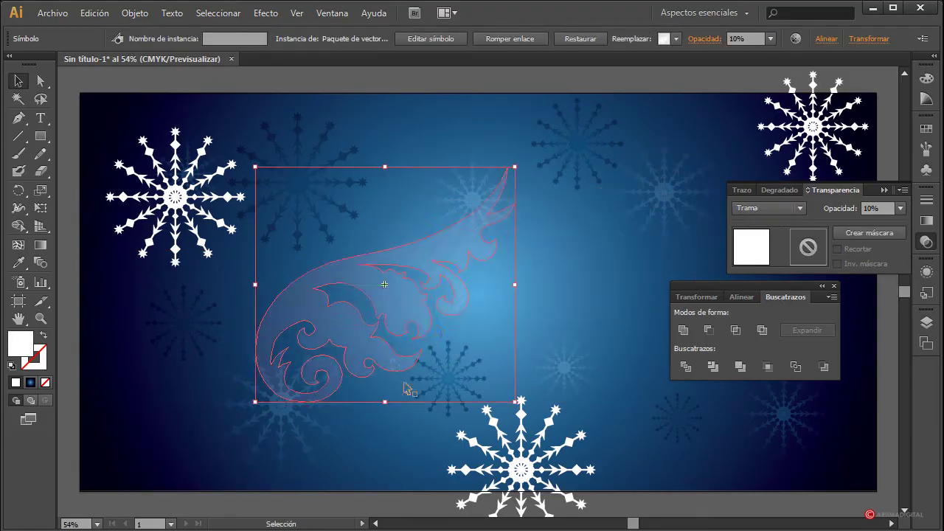
left_click(248, 391)
left_click(369, 327)
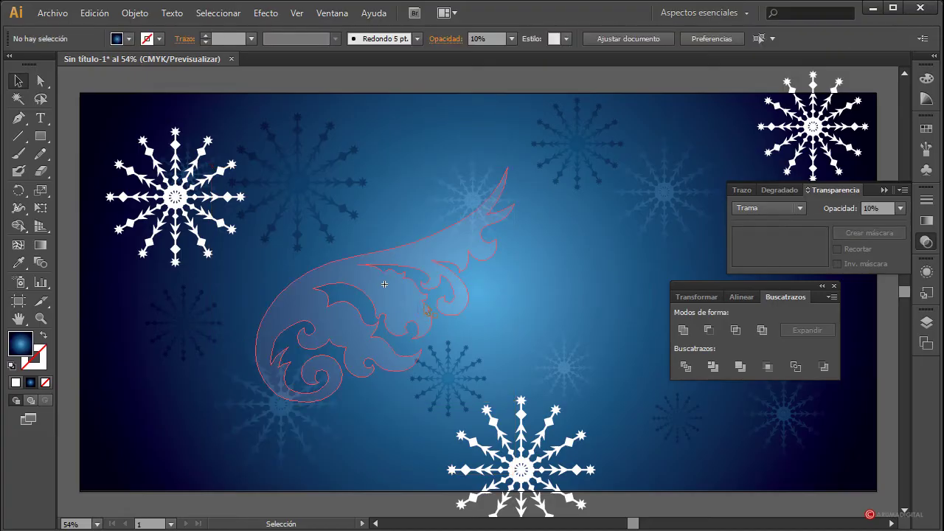
left_click_drag(377, 332, 185, 456)
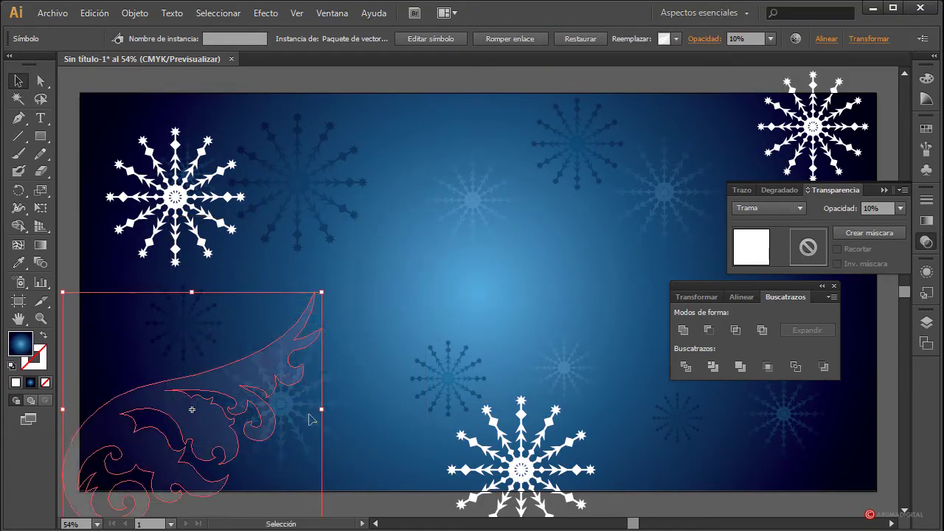
left_click(497, 295)
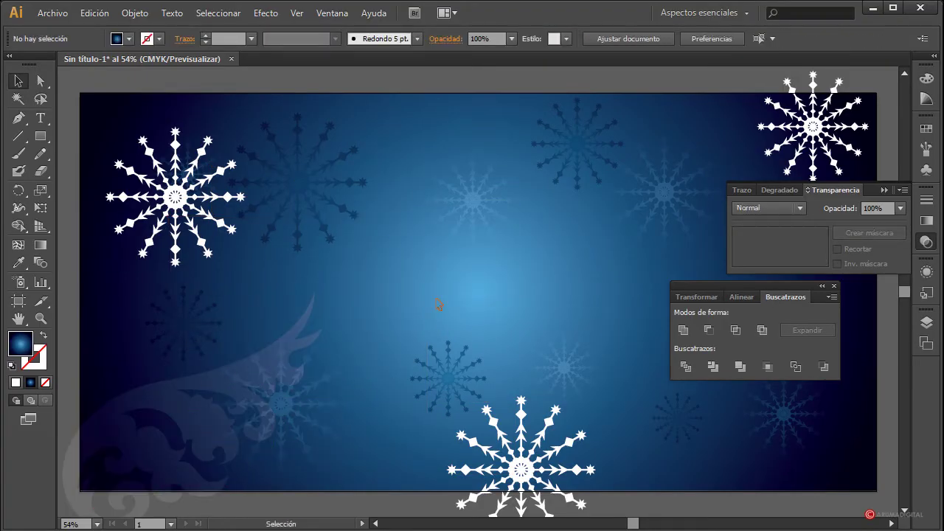
left_click(178, 395)
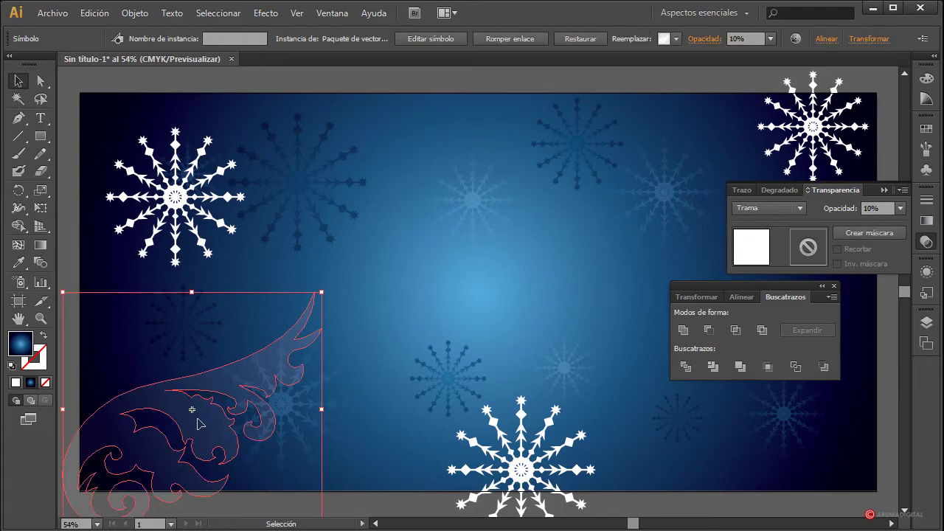
left_click_drag(197, 423, 185, 417)
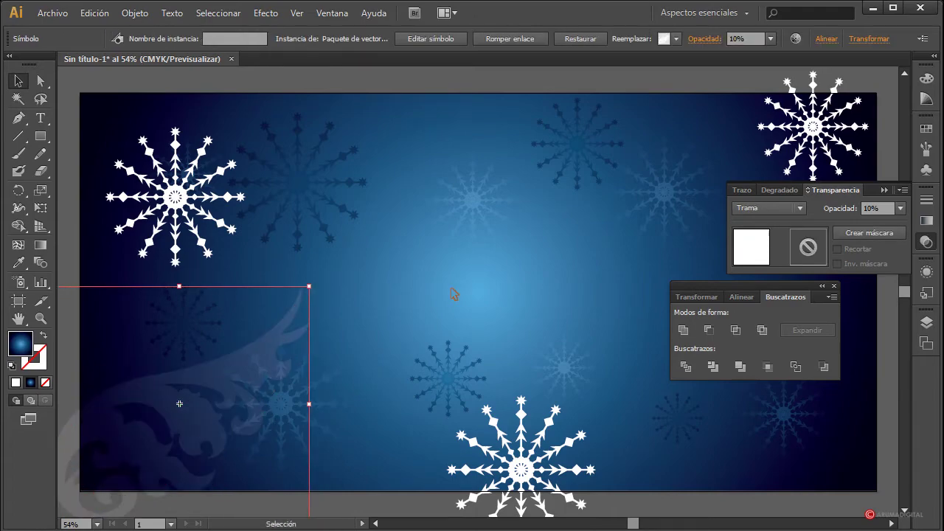
Duplicate the faint ornament near the artboard's centre, shrink the copy, rotate it upright, and shift it slightly left
left_click_drag(233, 380, 547, 246)
left_click_drag(620, 150, 538, 224)
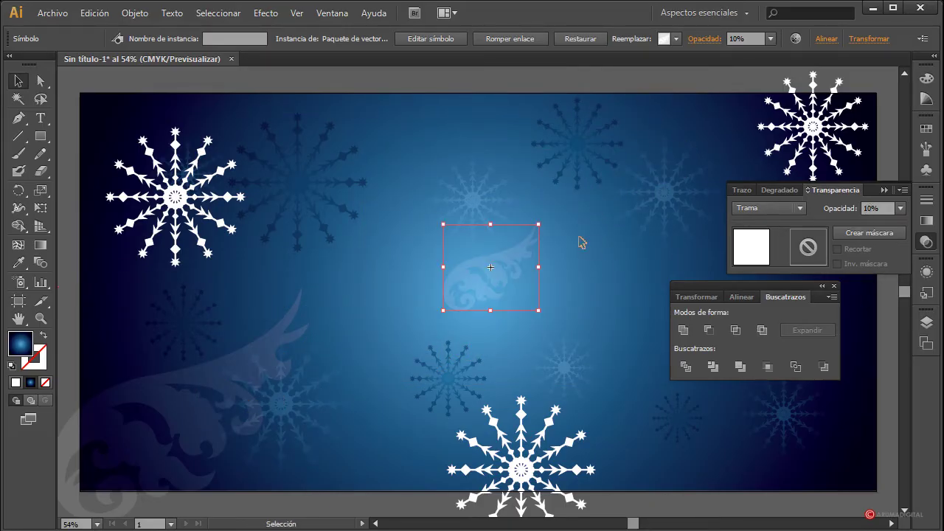
left_click_drag(544, 219, 487, 194)
left_click_drag(490, 278, 418, 279)
Restore the small ornament copy to 100% opacity and Normal blending mode, and deselect it
left_click(900, 208)
left_click(919, 386)
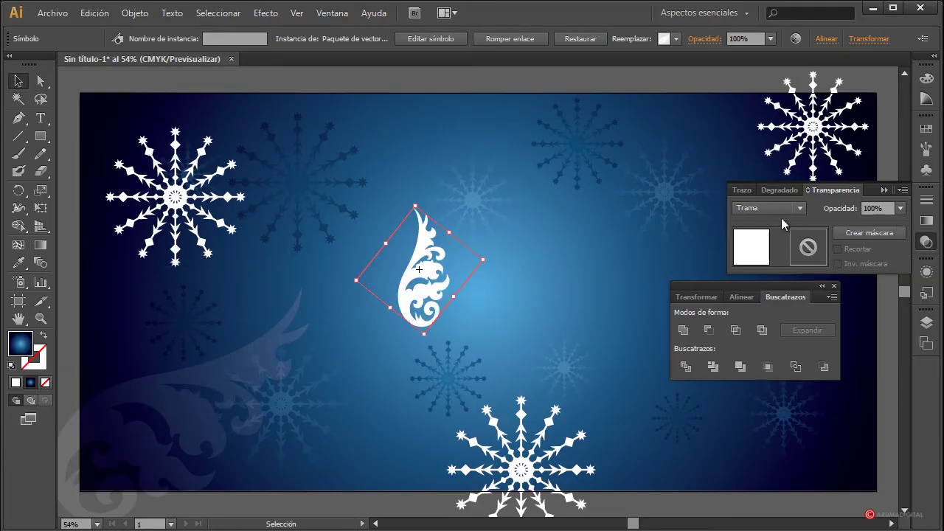
left_click(780, 210)
left_click(774, 223)
left_click(543, 275)
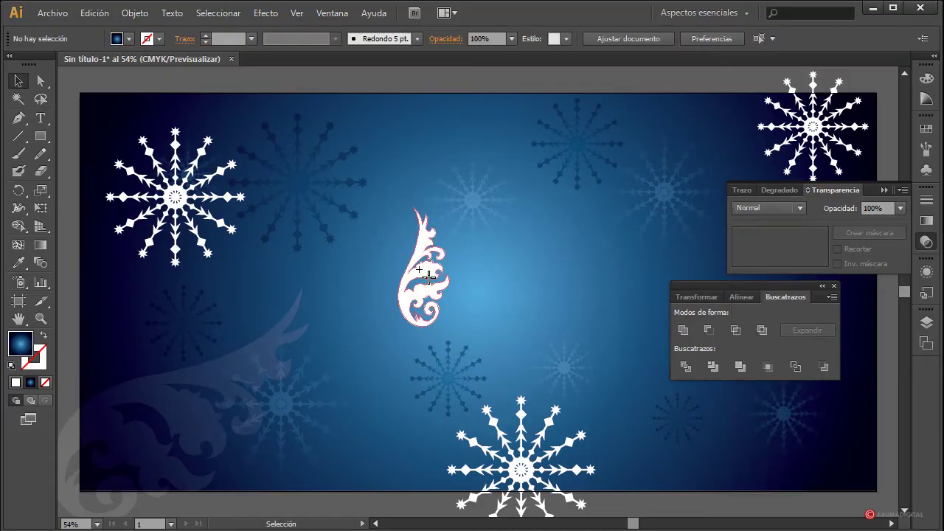
Move the small ornament up and left, and preview a Transform effect with a 30° rotation about its bottom-centre point and 11 copies
left_click(447, 285)
left_click_drag(447, 285, 401, 267)
left_click(266, 14)
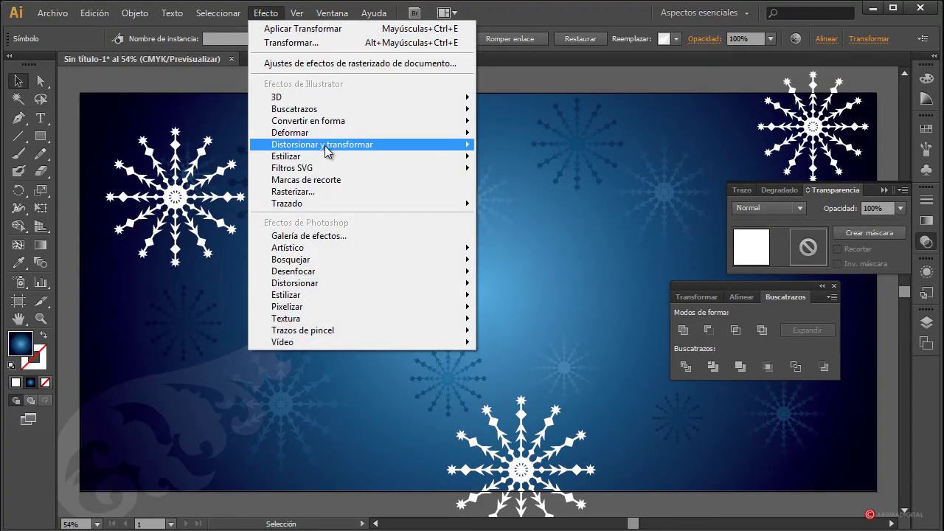
mouse_move(326, 146)
left_click(520, 230)
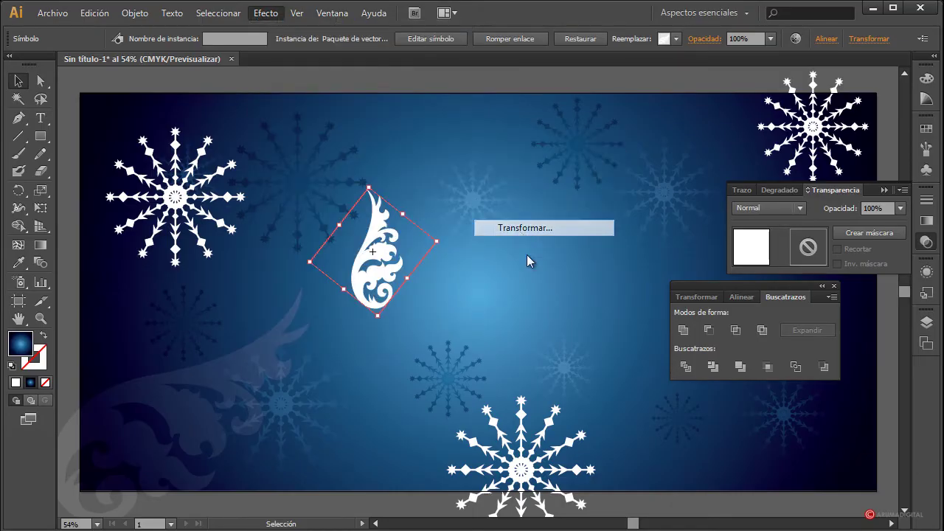
left_click(616, 470)
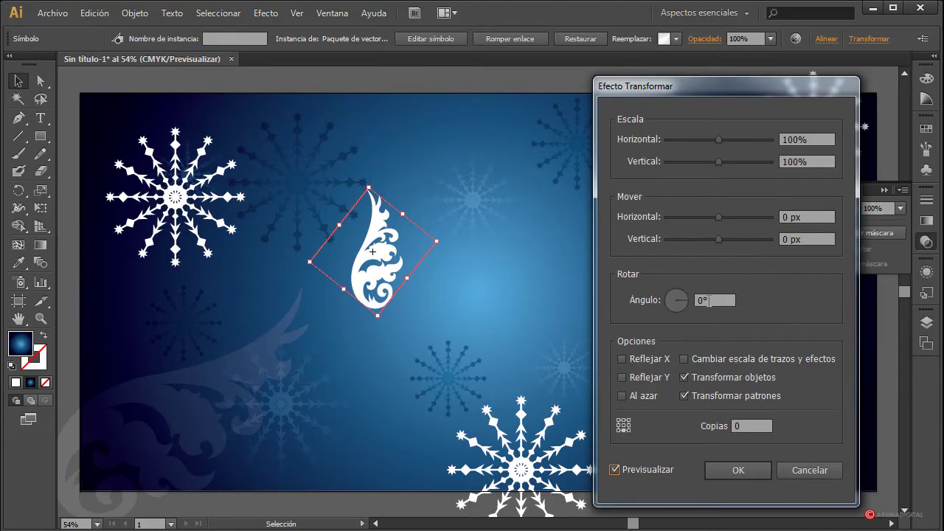
left_click(710, 301)
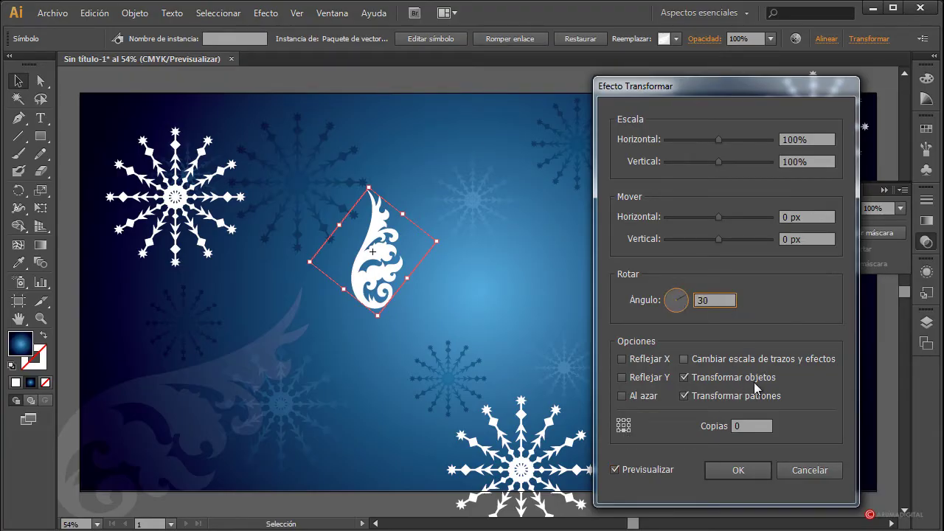
key("Tab")
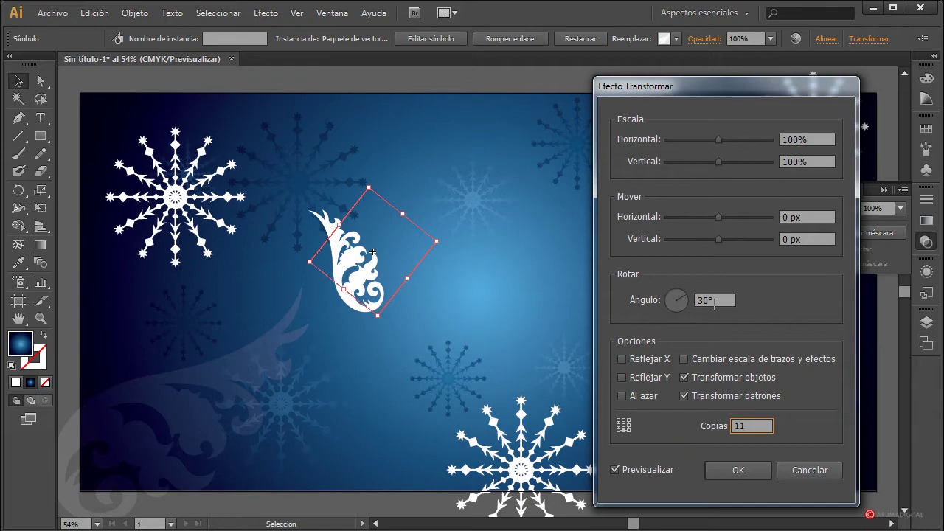
Try rotation angles of 45° and 90° for the Transform effect with its 11 copies
left_click(714, 302)
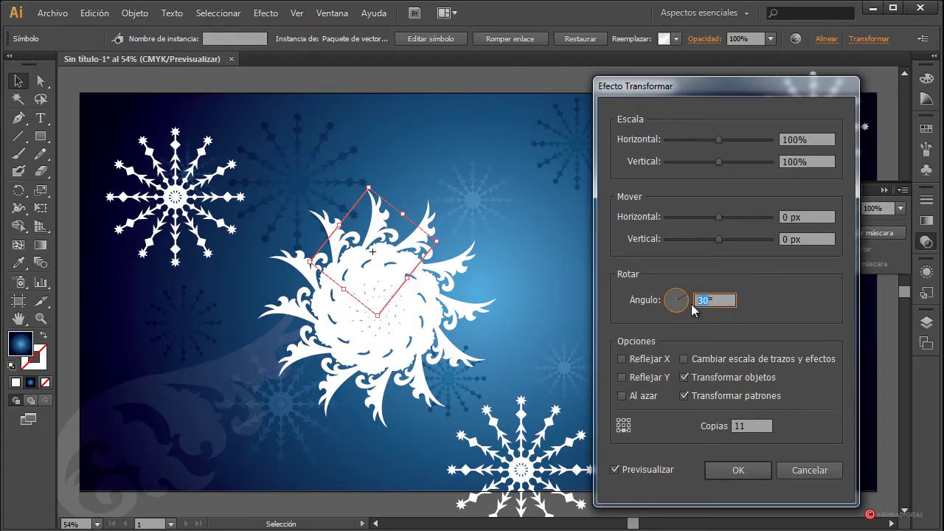
type("45")
left_click(760, 428)
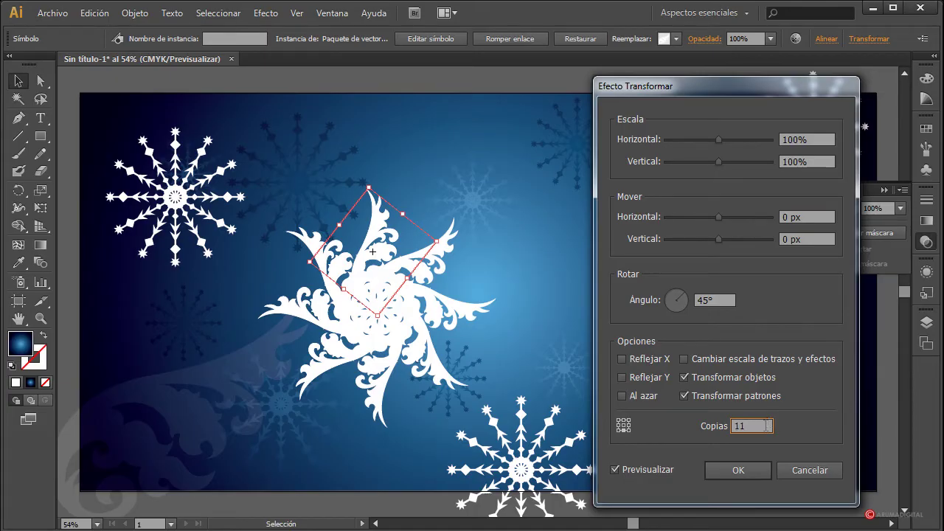
left_click(709, 303)
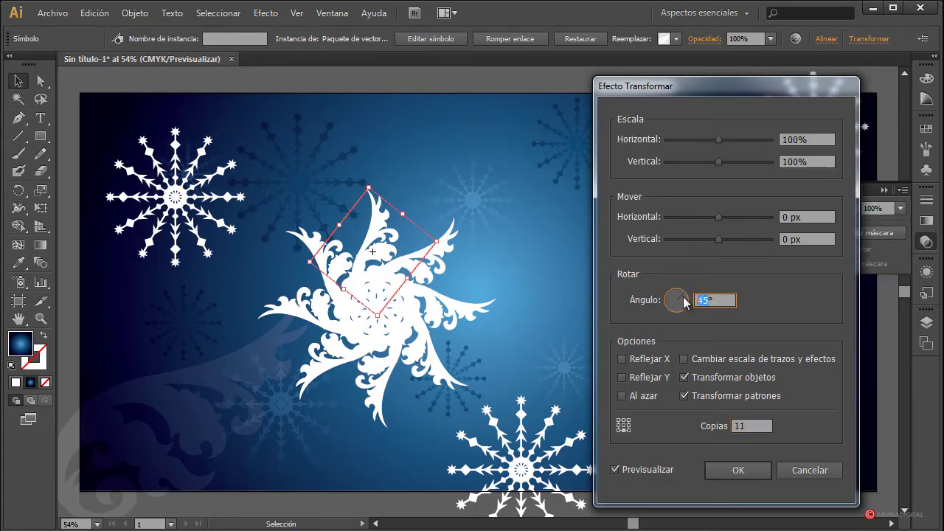
type("90")
left_click(759, 425)
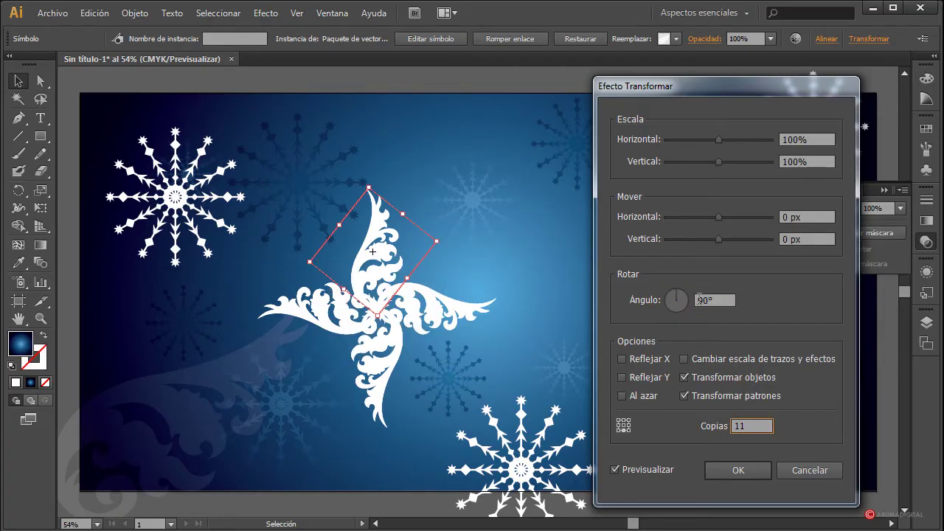
Set the Transform effect's rotation angle to 135° with 7 copies, and apply the effect to the ornament
left_click(705, 299)
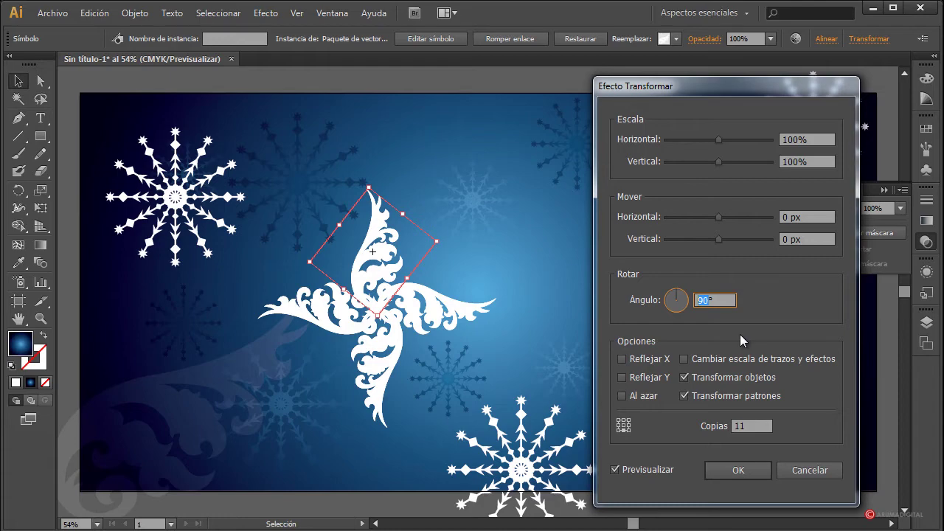
type("135")
left_click(759, 425)
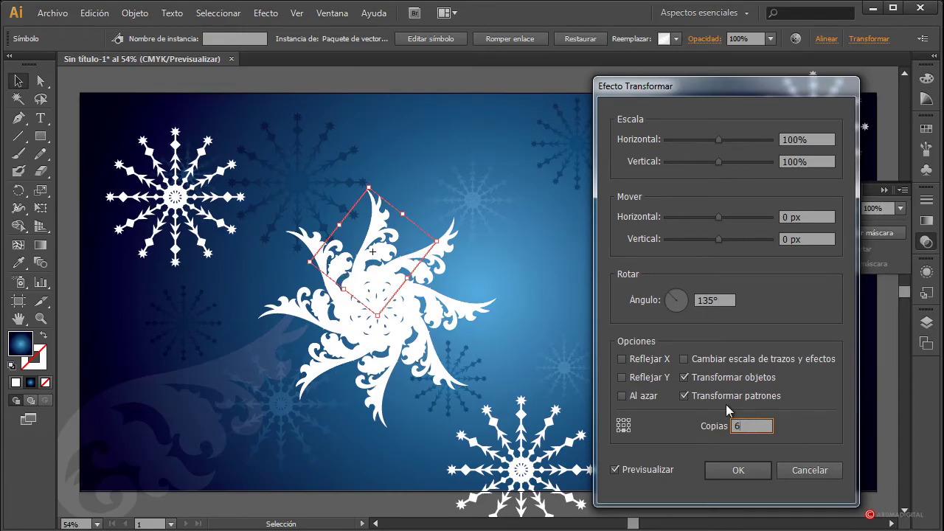
key("shift+Tab")
key("Tab")
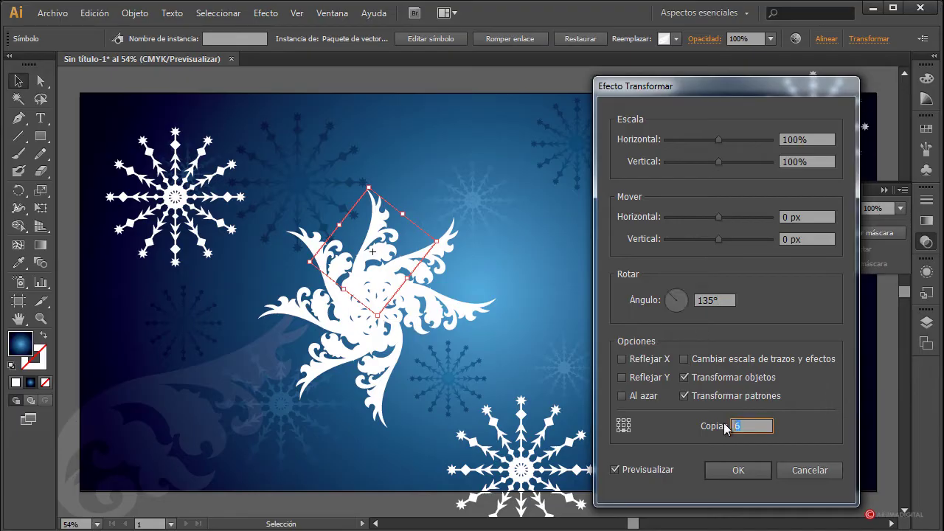
type("7")
left_click(730, 299)
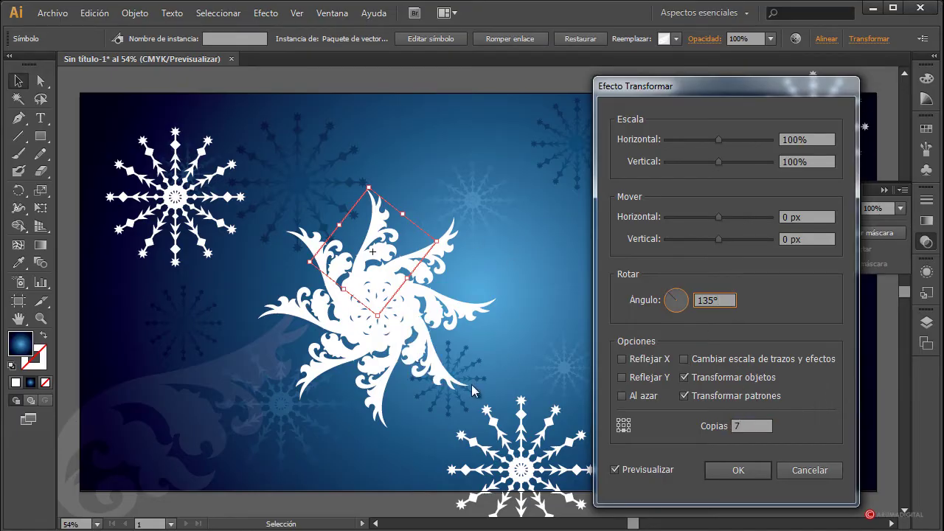
left_click(719, 470)
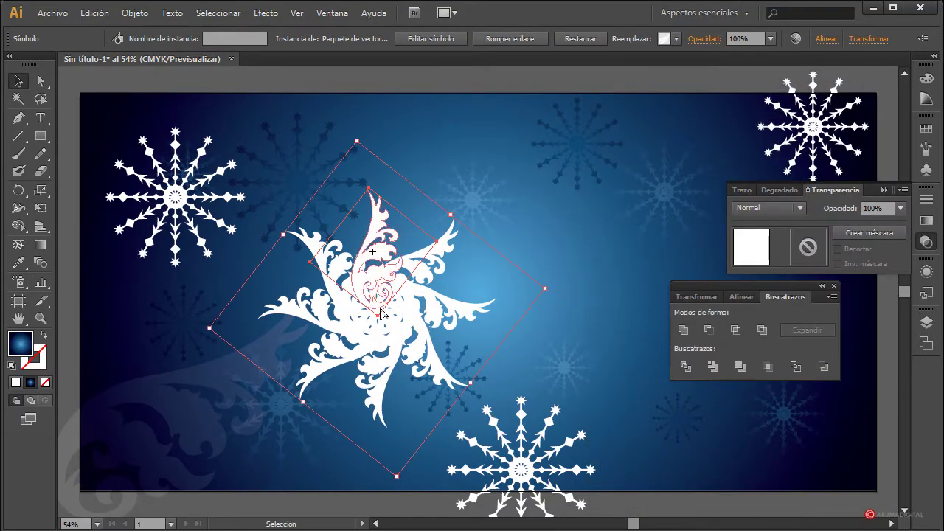
Expand the appearance of the rotated ornament, and expand the resulting group's object and fill into editable paths
left_click(135, 12)
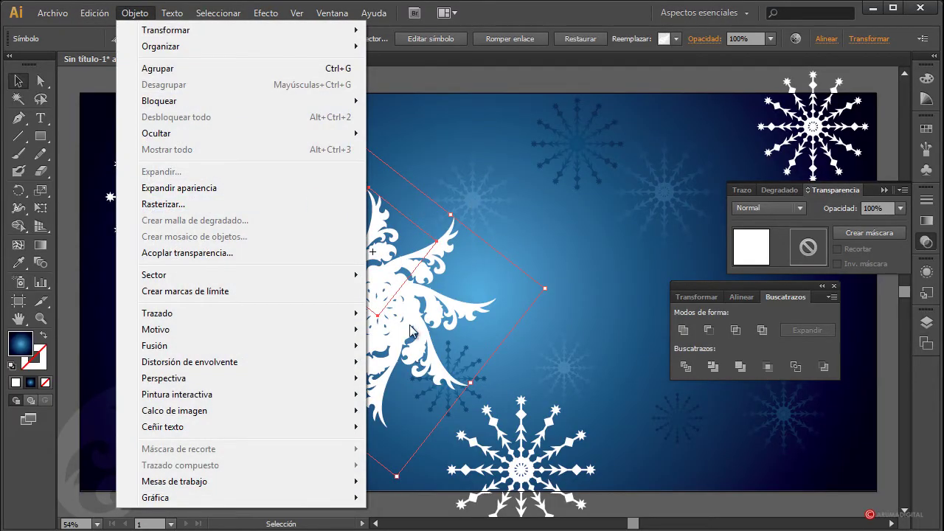
left_click(169, 188)
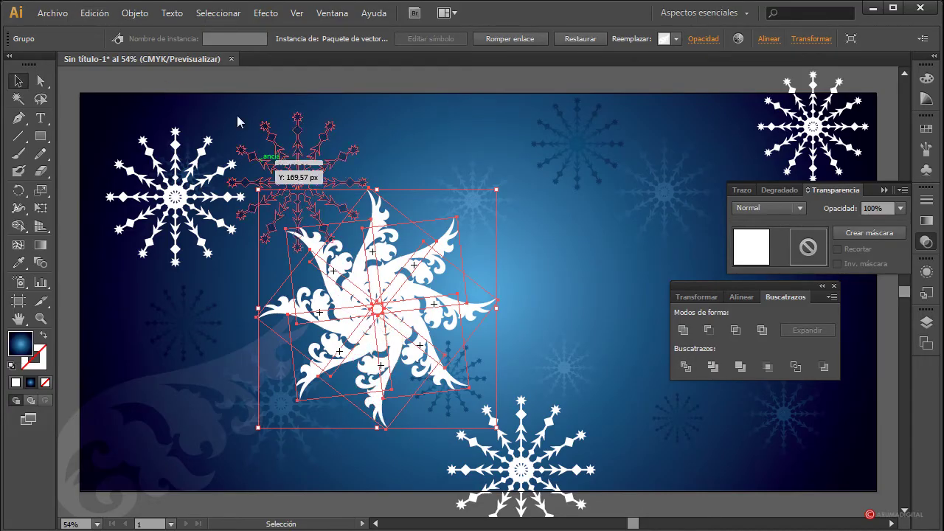
left_click(94, 12)
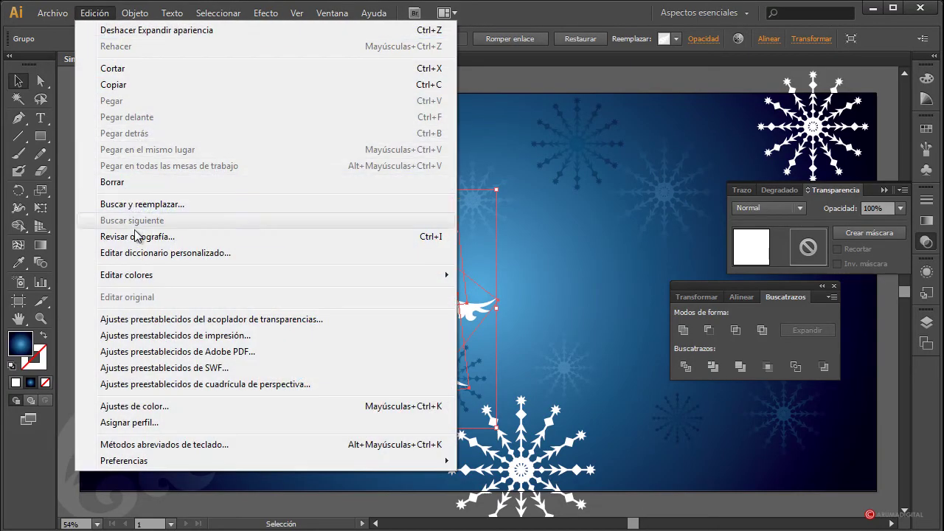
mouse_move(135, 13)
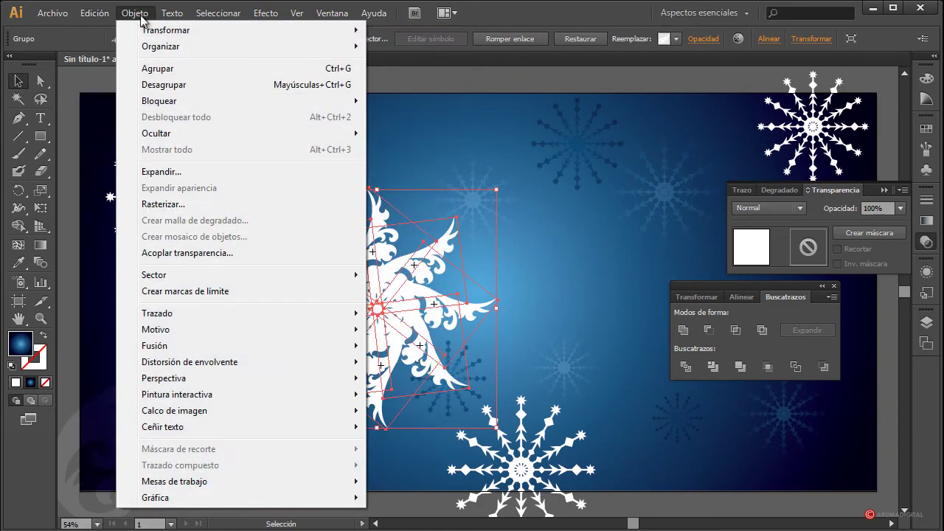
left_click(160, 172)
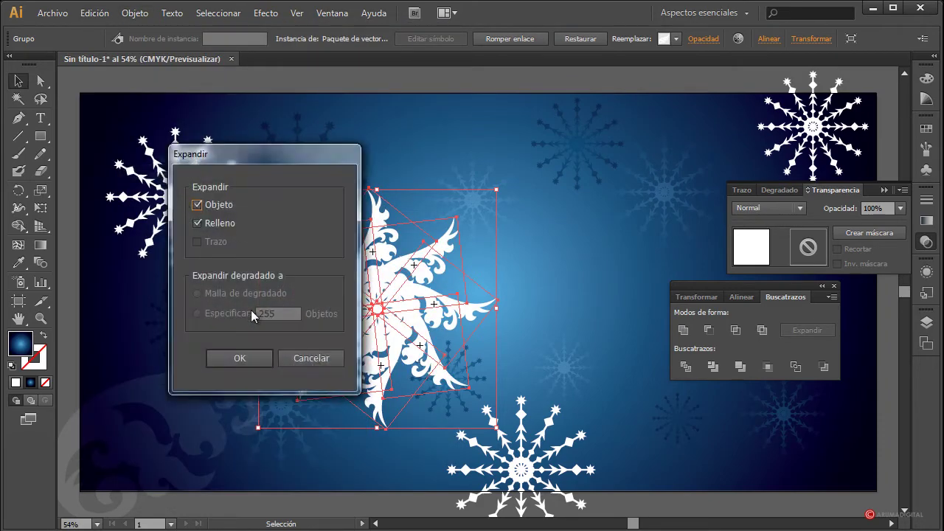
left_click(255, 355)
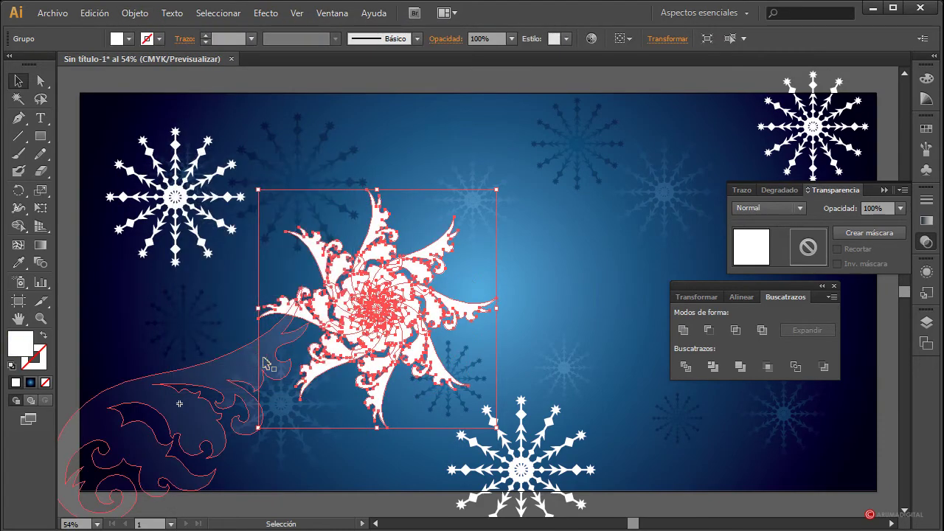
Unite the rotated ornament copies into one shape, move it right of the artboard's centre, and scale it down to roughly half size
left_click(683, 330)
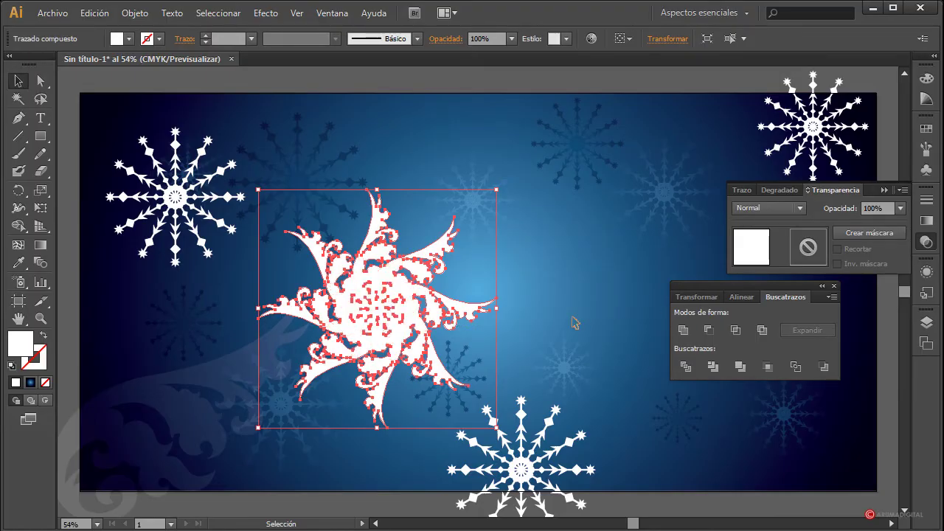
left_click(576, 324)
left_click_drag(410, 316, 571, 293)
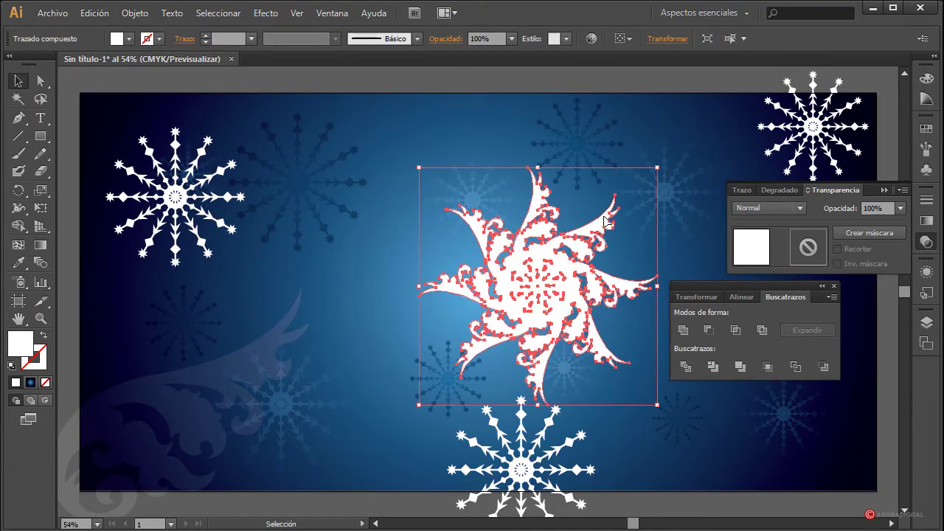
left_click_drag(656, 168, 604, 220)
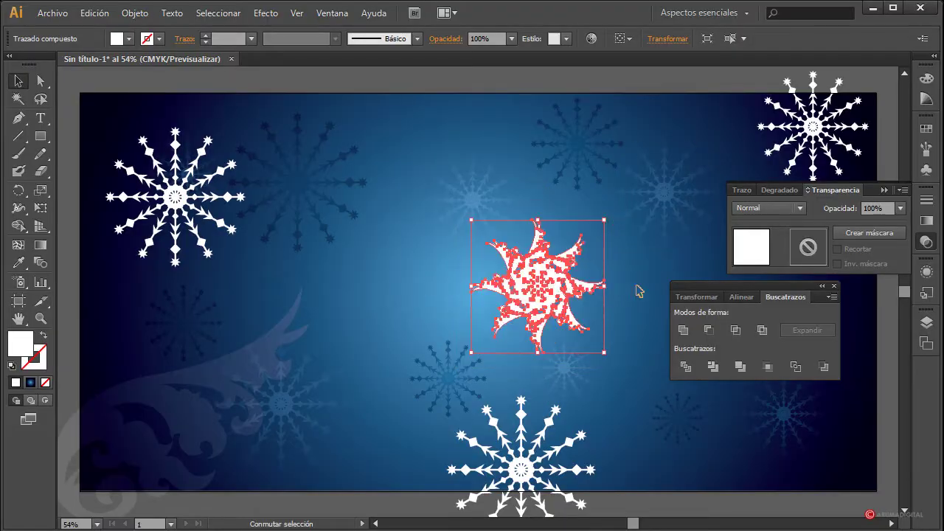
Set the ornament snowflake's blend mode to Trama (Screen) and its opacity to 30%
left_click(793, 206)
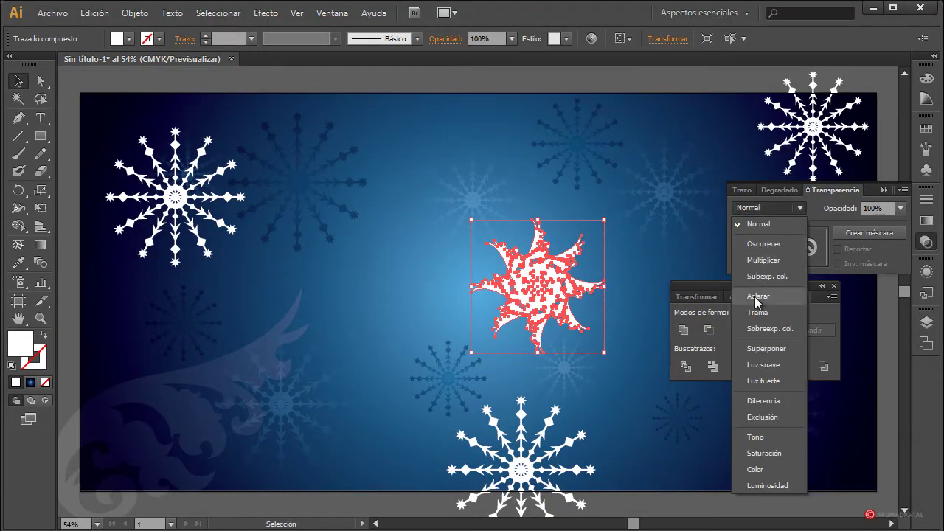
left_click(760, 308)
left_click(899, 208)
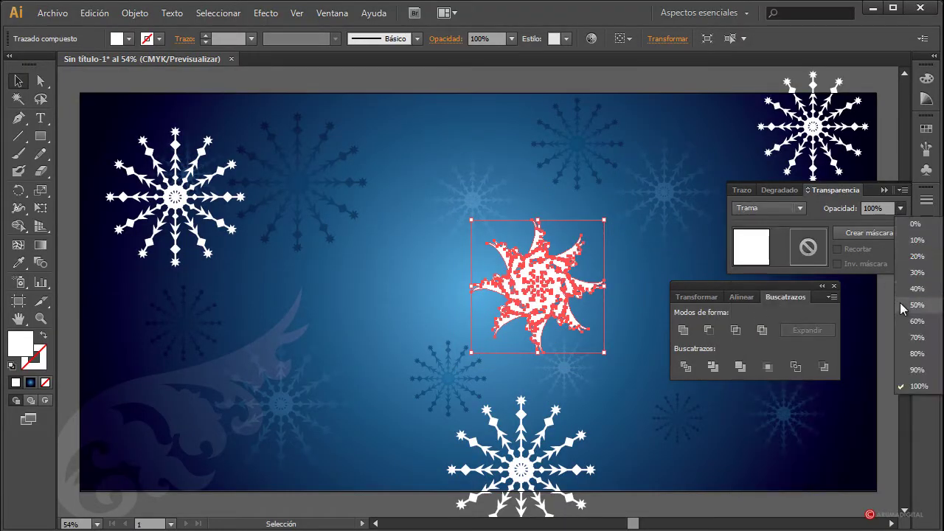
left_click(911, 276)
left_click(428, 273)
left_click(509, 284)
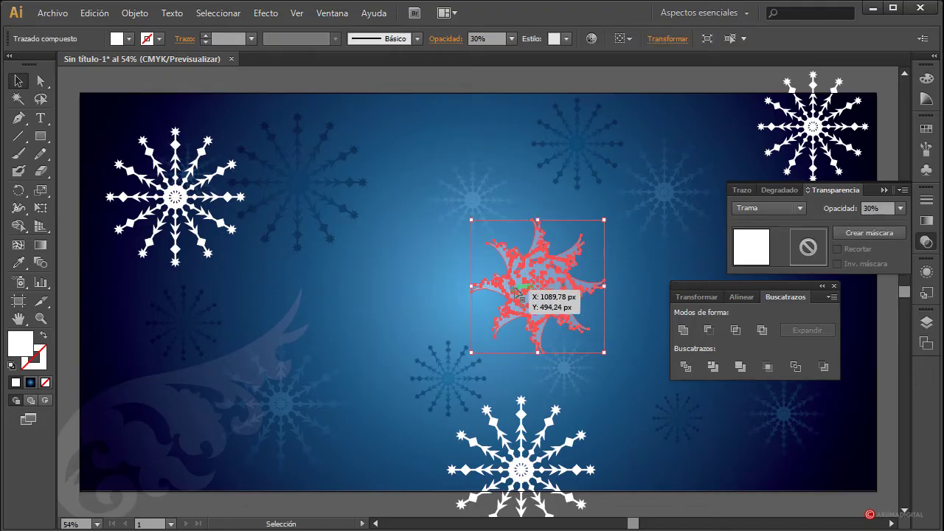
Shrink the ornament snowflake further, and place one copy near the upper middle and another left of the artboard's centre
left_click_drag(603, 220, 575, 249)
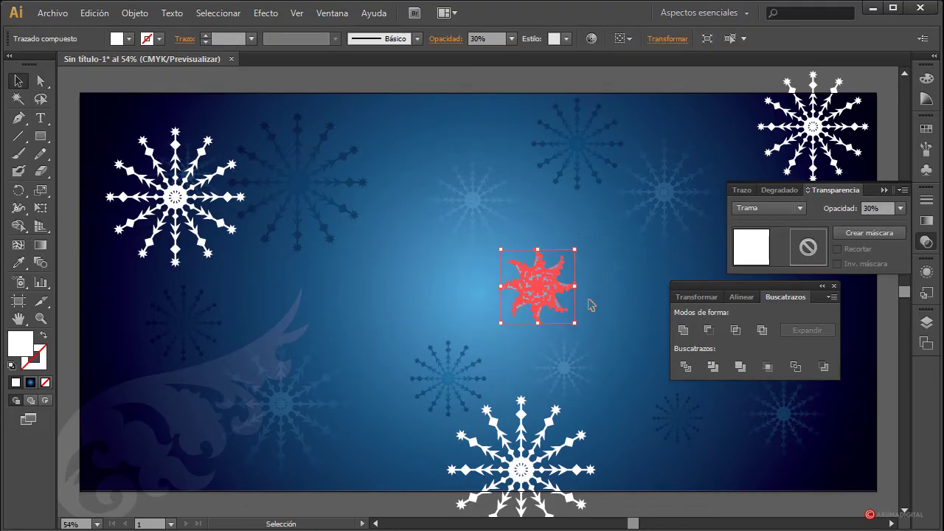
left_click_drag(549, 295, 410, 170)
left_click_drag(431, 190, 405, 325)
left_click(622, 244)
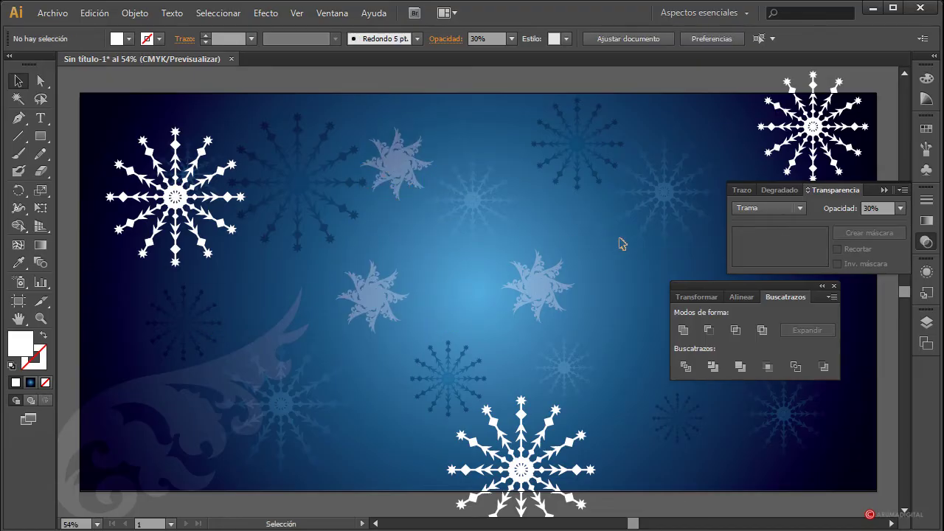
Enlarge the ornament snowflake copy left of the artboard's centre about its own midpoint
left_click(396, 287)
left_click_drag(418, 263, 434, 235)
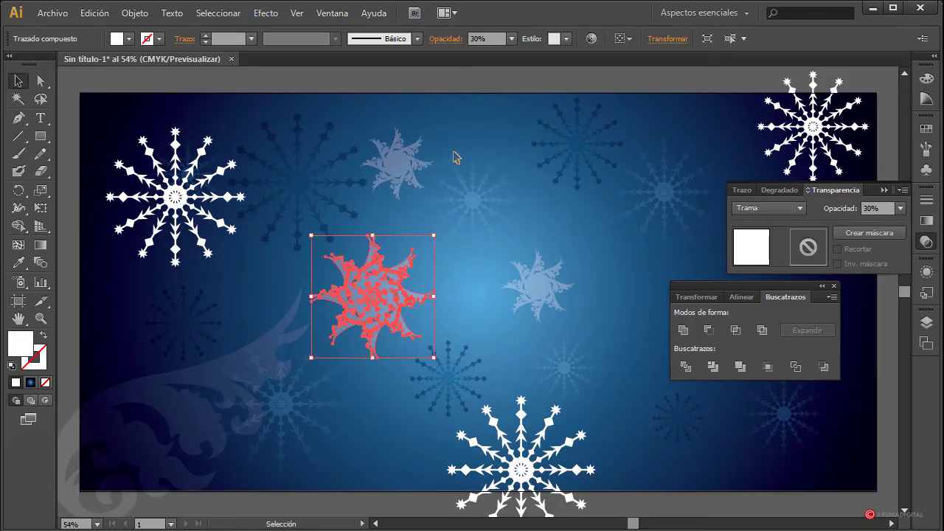
left_click(456, 157)
scroll(422, 418, "down", 1)
scroll(421, 417, "up", 1)
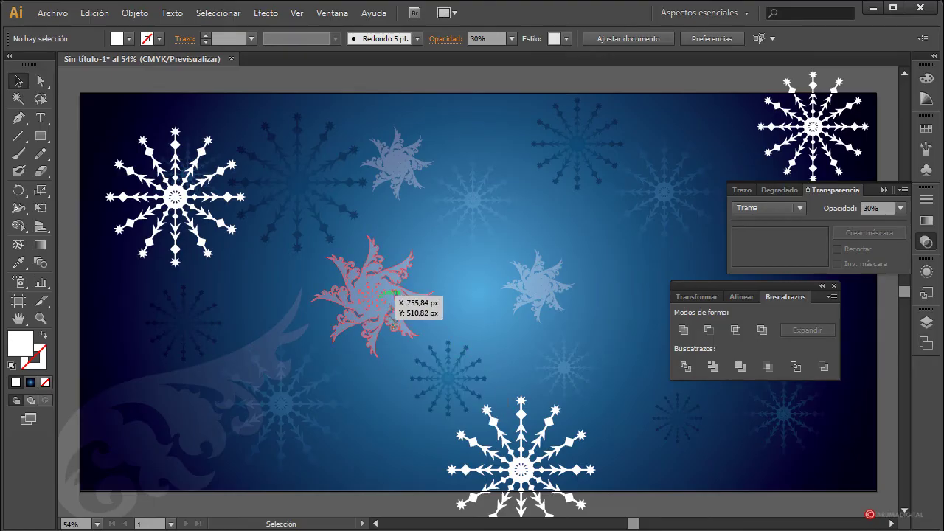
Set the enlarged ornament snowflake's blend mode to Multiplicar (Multiply)
left_click(369, 299)
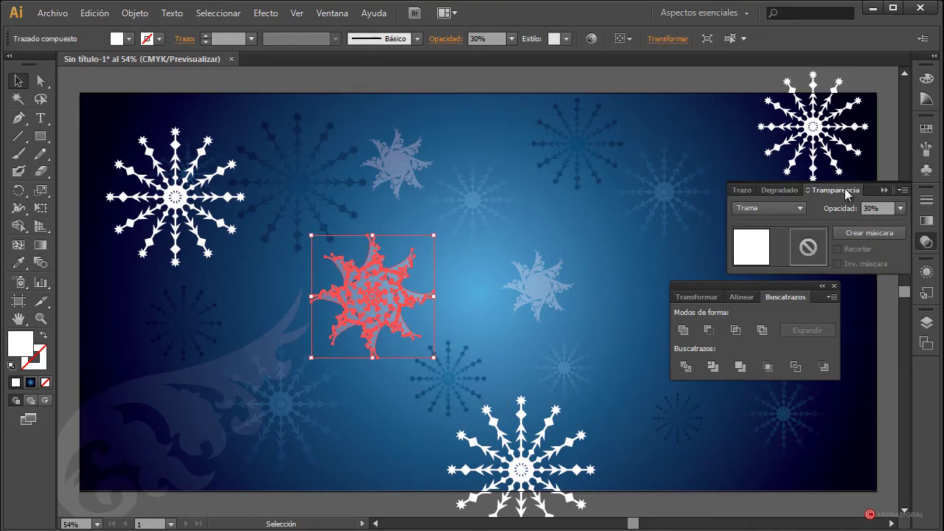
left_click(799, 208)
left_click(776, 272)
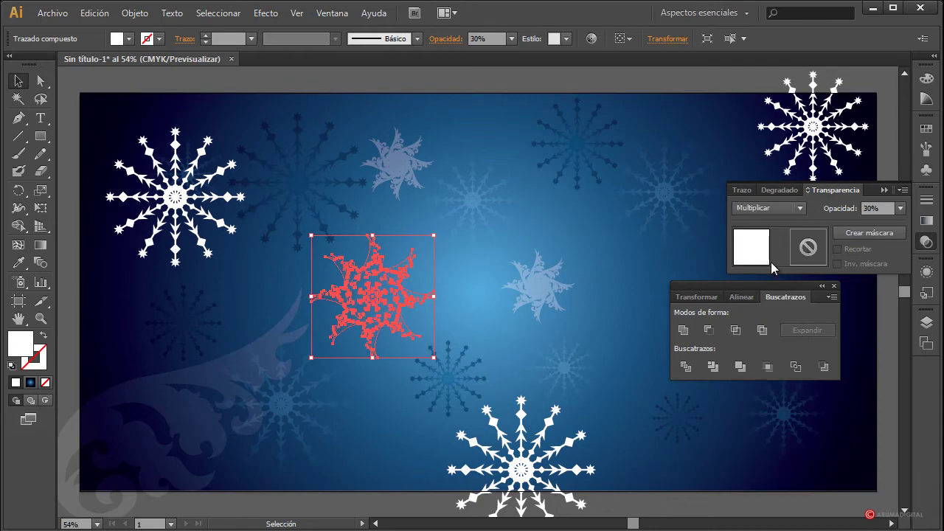
left_click(564, 367)
left_click(390, 292)
Fill the enlarged ornament snowflake with a dark grey swatch
left_click(129, 38)
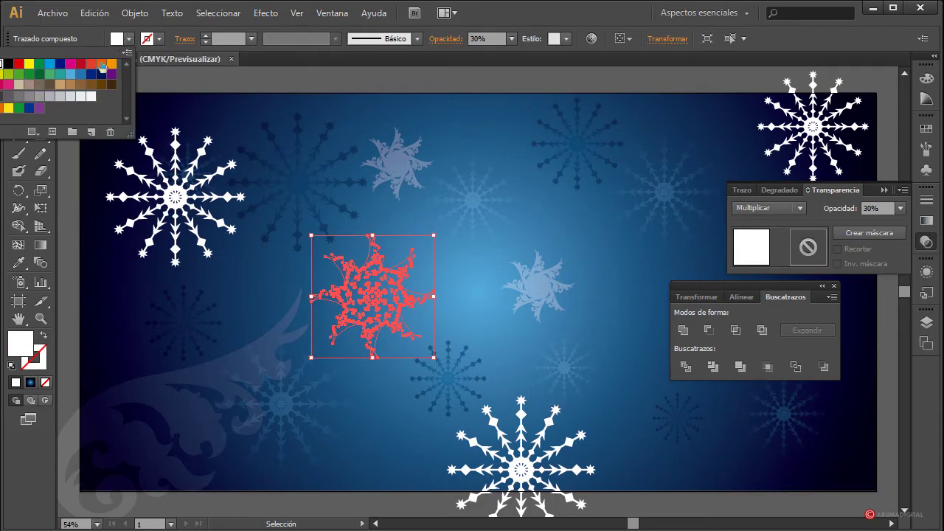
left_click(44, 97)
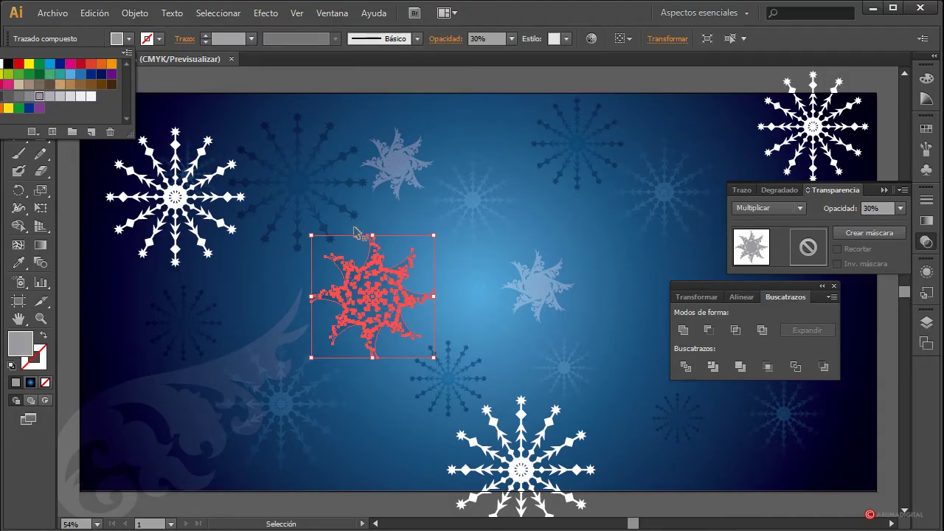
left_click(18, 96)
key("Escape")
left_click(265, 244)
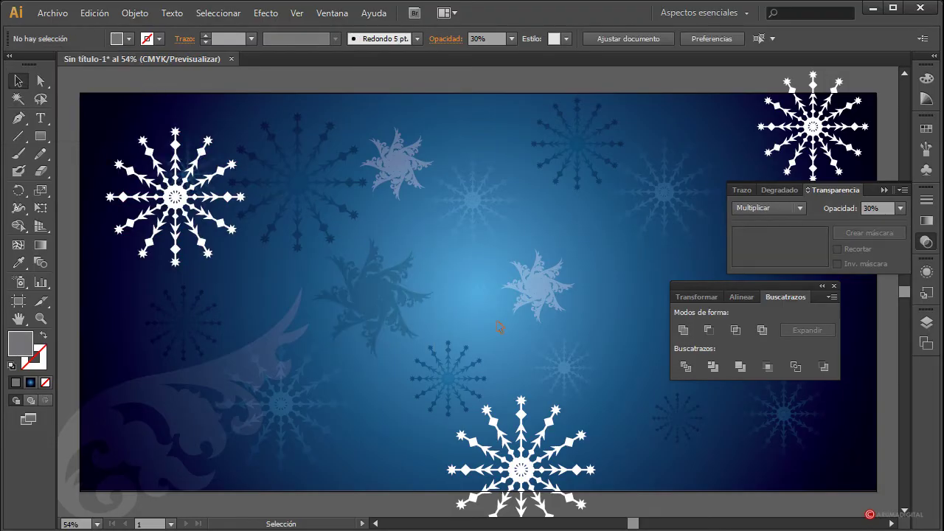
Nudge the dark ornament snowflake down and right, and move the pale one on the other side of the centre further right
left_click(390, 299)
left_click_drag(389, 300, 404, 317)
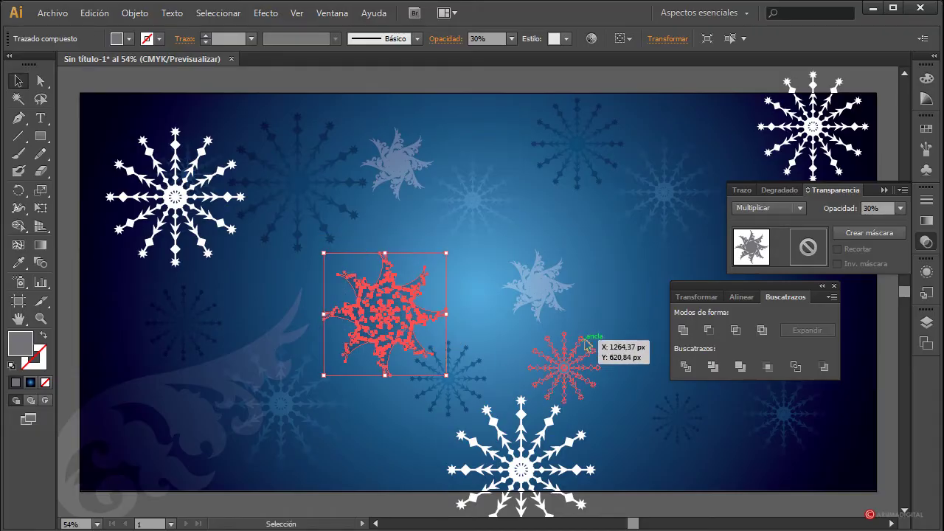
left_click(607, 333)
left_click(554, 295)
left_click_drag(553, 289, 607, 294)
left_click(614, 453)
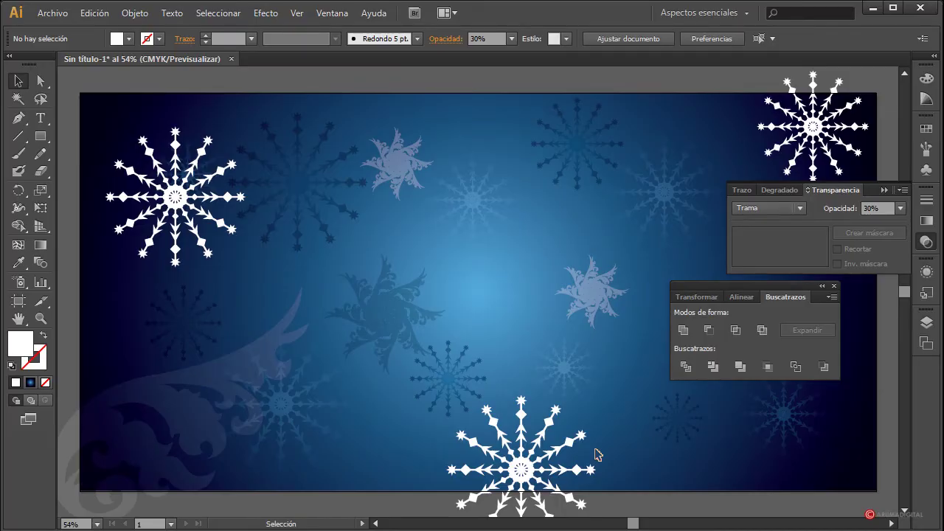
Hide the Transparency and Pathfinder palettes, and display the document's layers
left_click(885, 190)
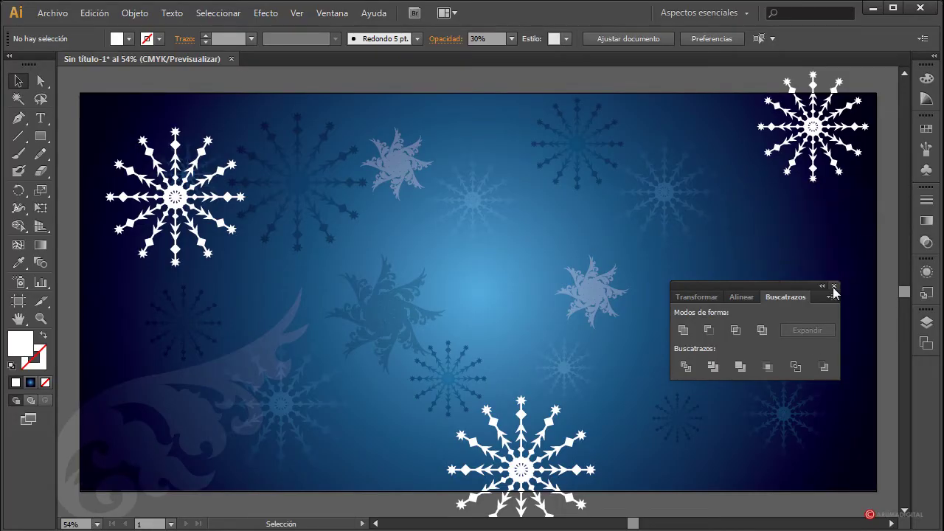
left_click(834, 287)
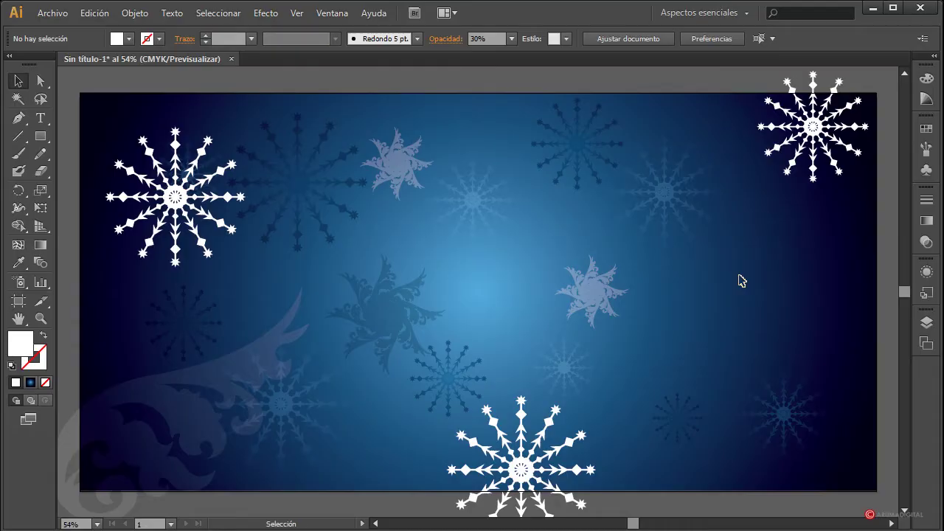
left_click(41, 136)
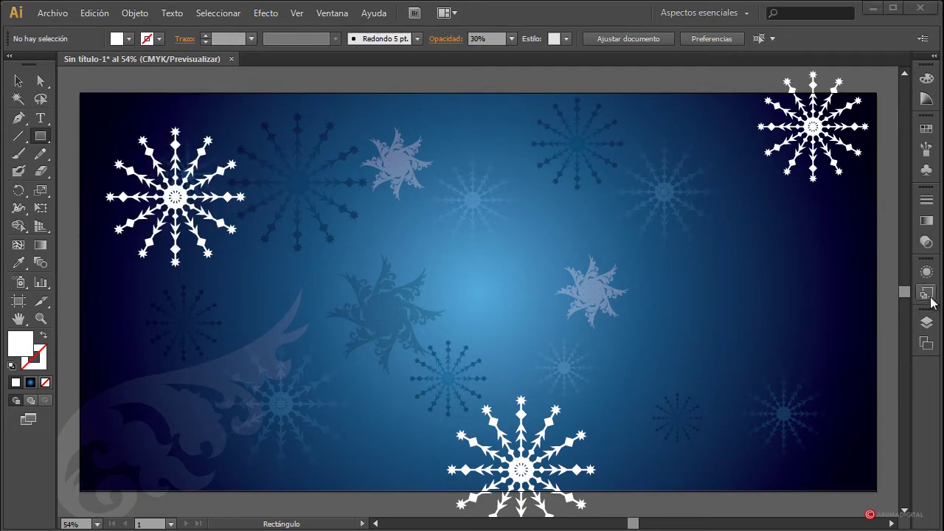
left_click(927, 323)
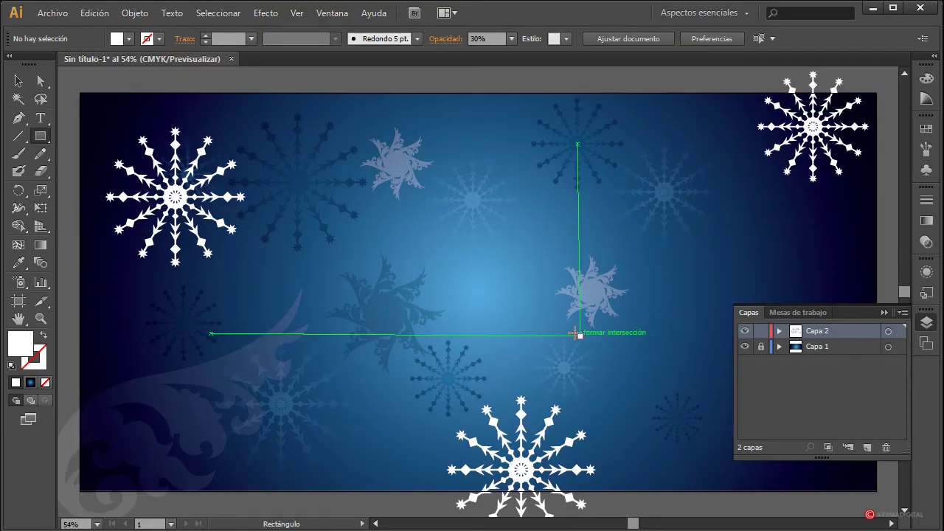
left_click(19, 81)
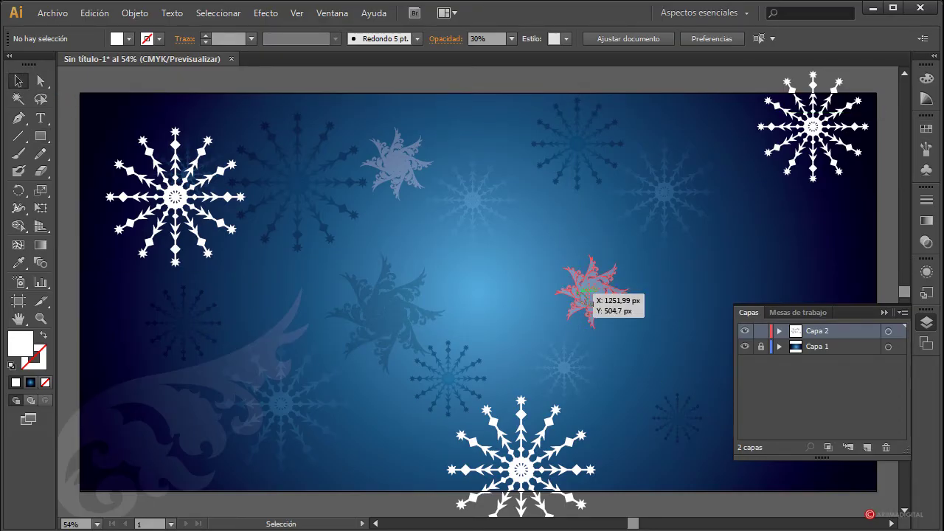
Set the opacity of the pale ornament snowflake right of centre to 10%
left_click(588, 293)
left_click(927, 242)
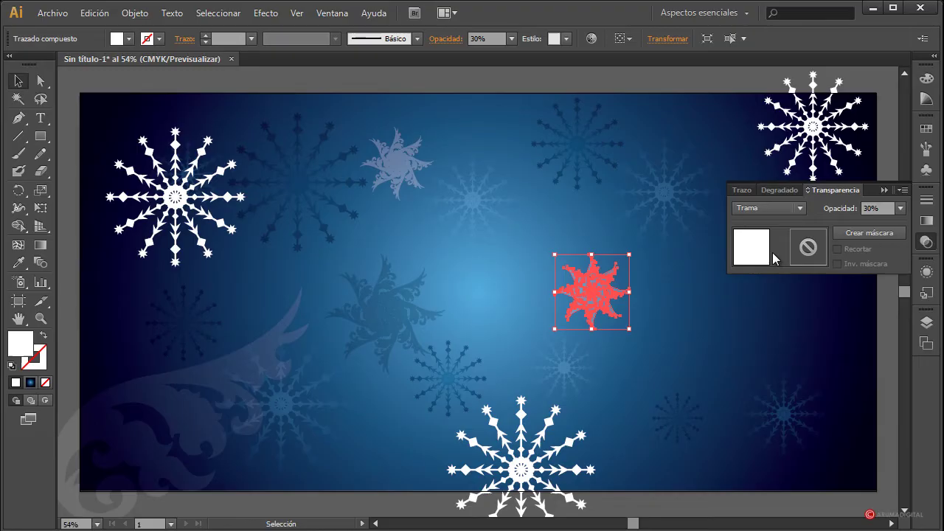
left_click(900, 209)
left_click(916, 240)
left_click(420, 260)
Set the opacity of the pale ornament snowflake near the artboard's upper middle to 20%, after trying 10%
left_click(402, 174)
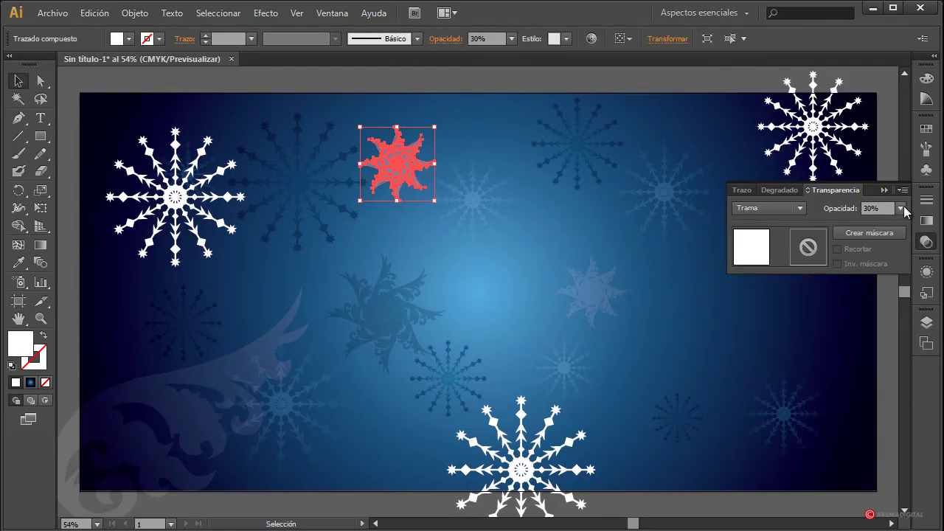
left_click(900, 209)
left_click(916, 240)
left_click(900, 209)
left_click(903, 261)
left_click(750, 345)
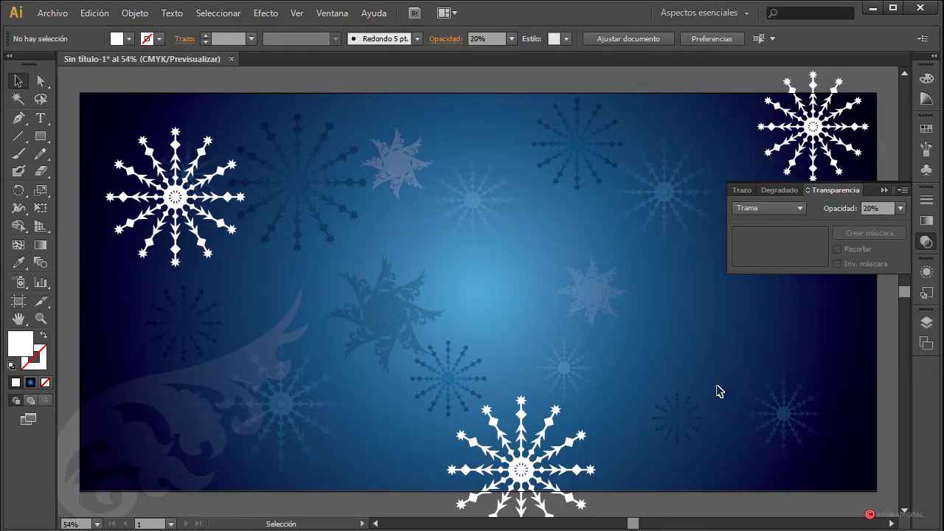
Try an opacity of 80% on the large white snowflake at the artboard's bottom edge
left_click(523, 458)
left_click(898, 210)
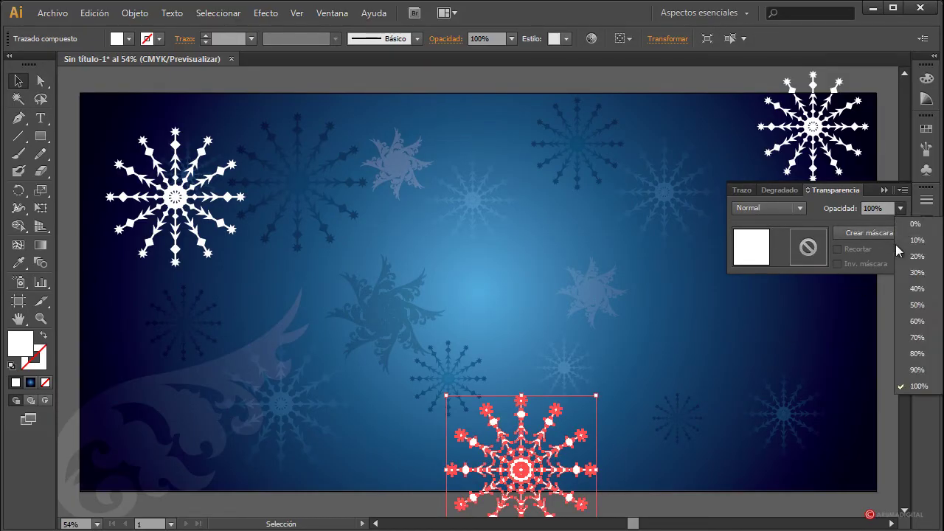
left_click(917, 353)
left_click(683, 369)
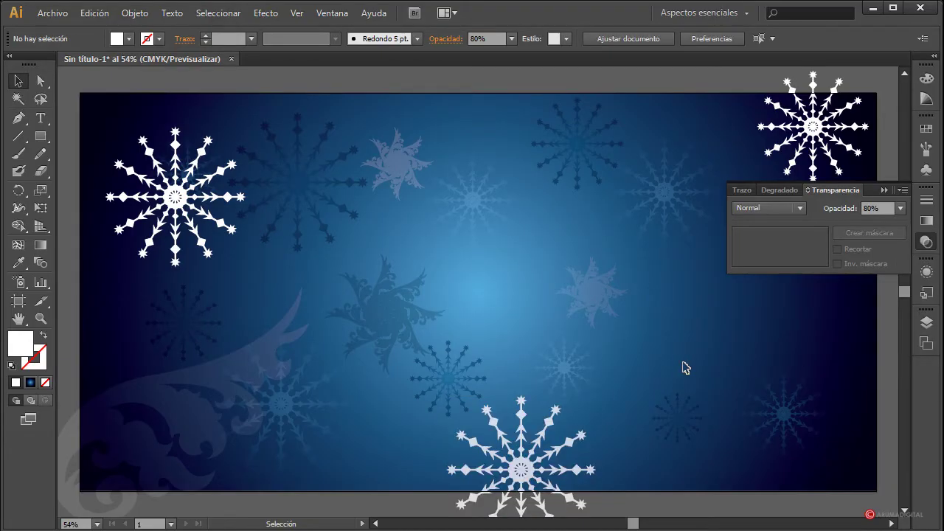
Set the opacity of the large white snowflake at the artboard's bottom edge to 60%
left_click(524, 461)
left_click(899, 208)
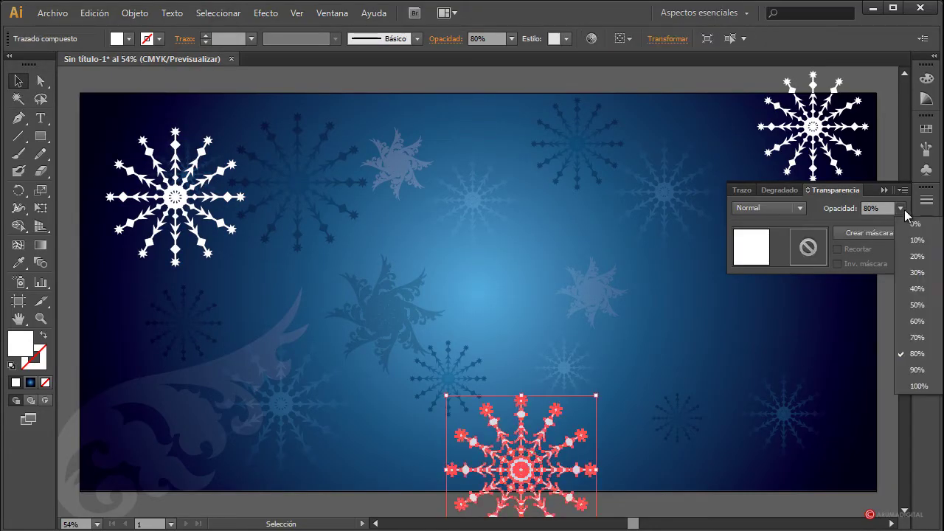
left_click(917, 317)
left_click(685, 384)
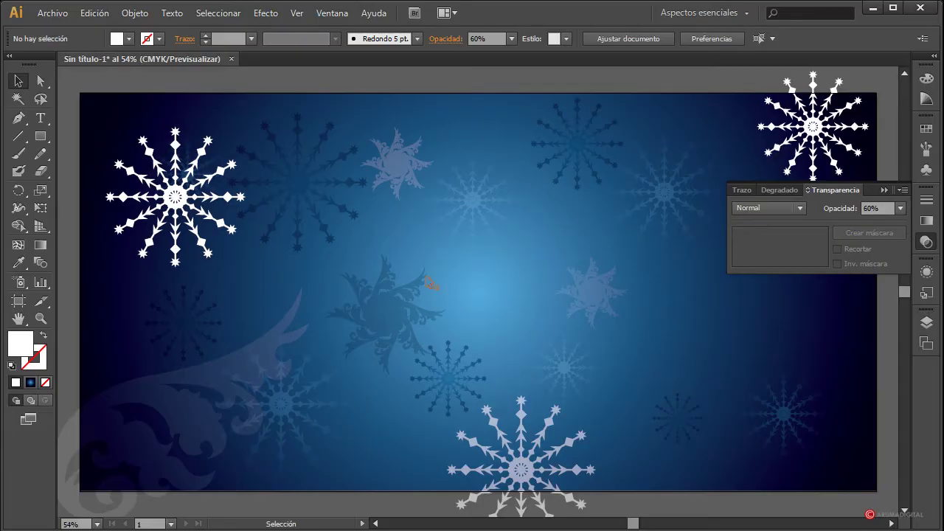
Move the large white snowflake on the left side slightly down, and shift the pale upper ornament snowflake slightly up and right
left_click_drag(199, 222, 184, 254)
mouse_move(377, 140)
left_mouse_down()
mouse_move(405, 147)
mouse_move(385, 126)
left_mouse_up()
left_click(766, 365)
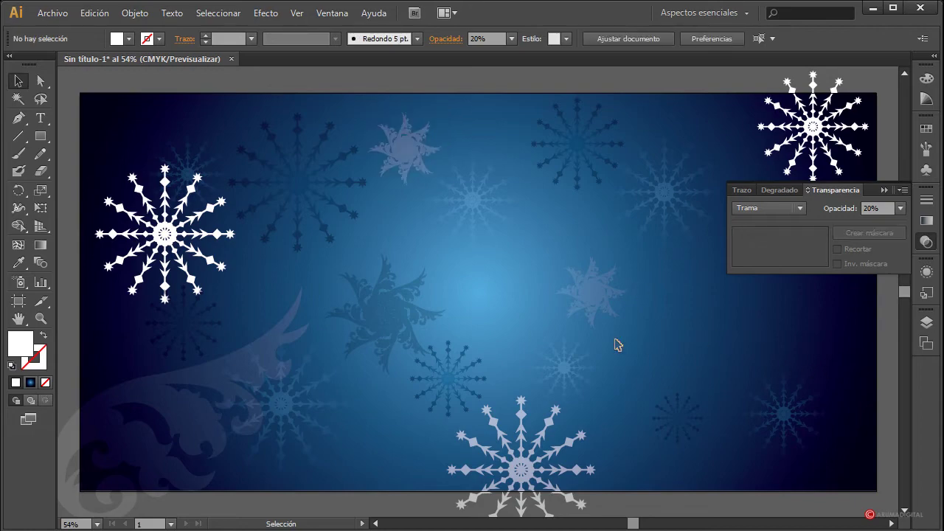
Move the dark ornament snowflake to the artboard's right side, and the pale 10% one to just left of centre
left_click(407, 326)
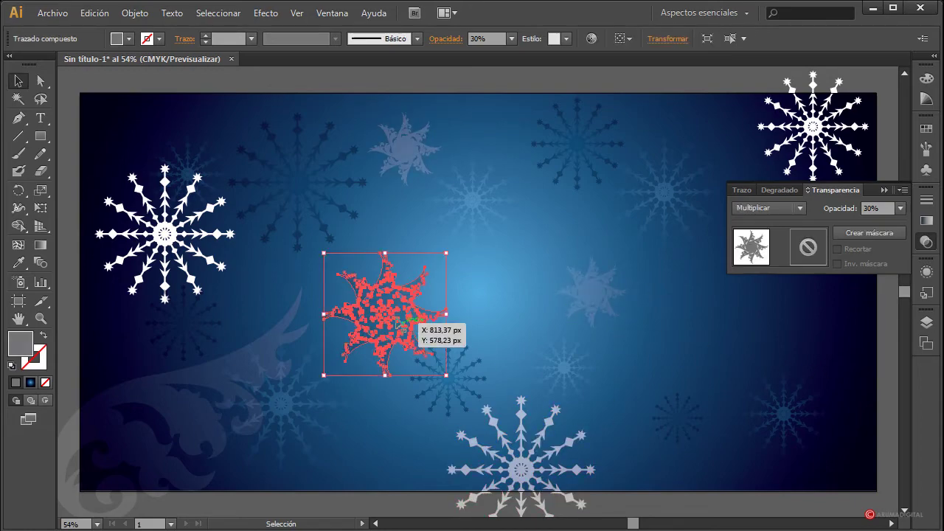
left_click_drag(402, 324, 789, 325)
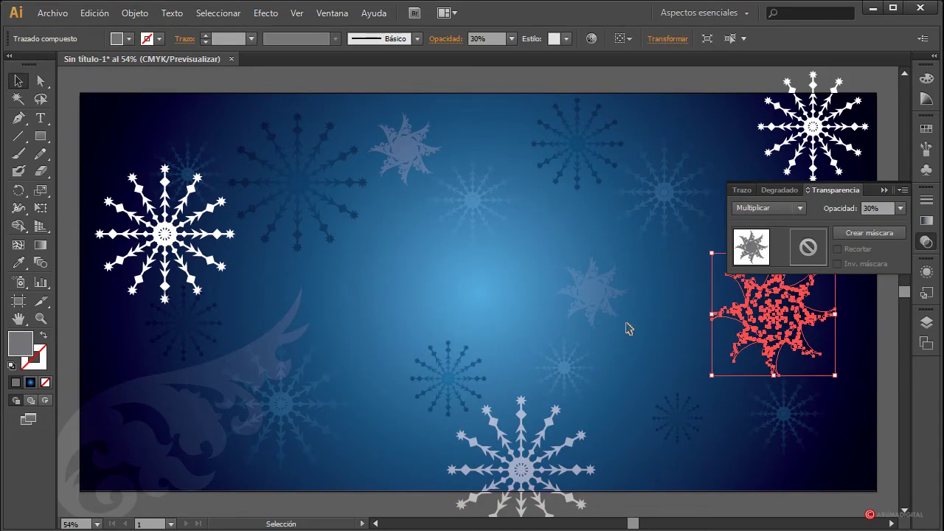
left_click_drag(593, 299, 411, 284)
left_click(661, 352)
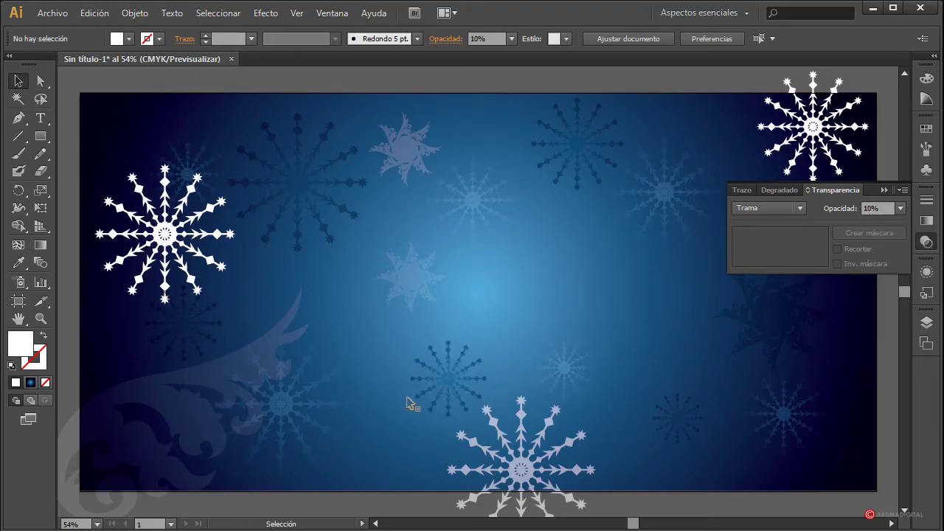
Duplicate the small dark blue snowflake below the centre to a spot right of centre, and enlarge the copy
left_click_drag(449, 379, 563, 285)
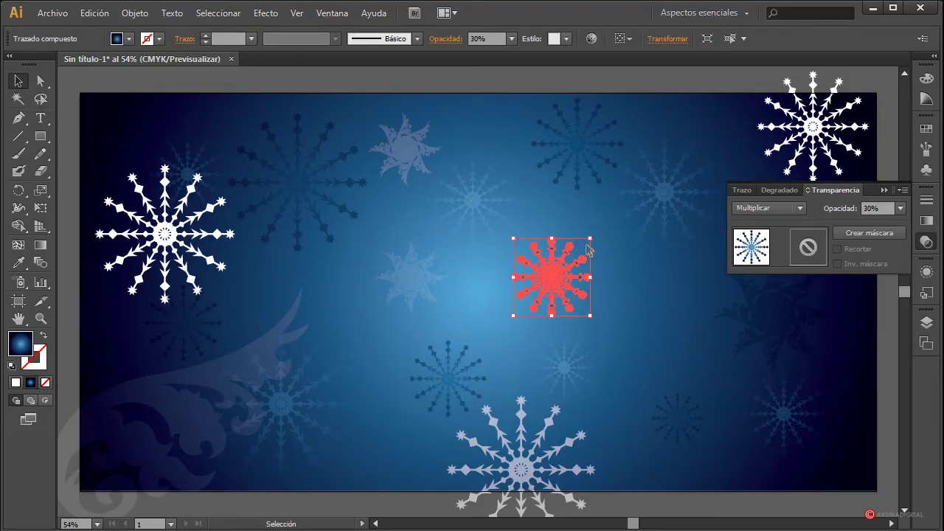
left_click(603, 325)
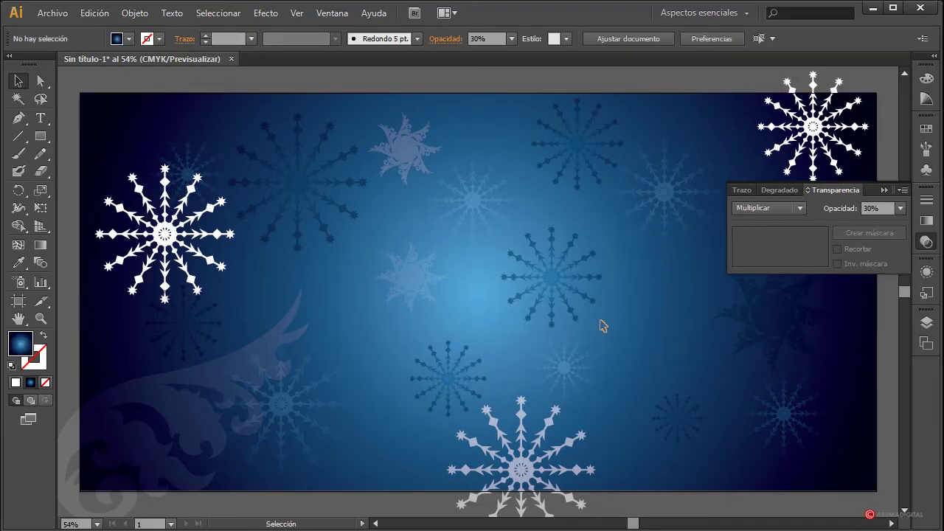
Rotate the dark blue snowflake just right of the artboard's centre slightly clockwise
left_click(549, 291)
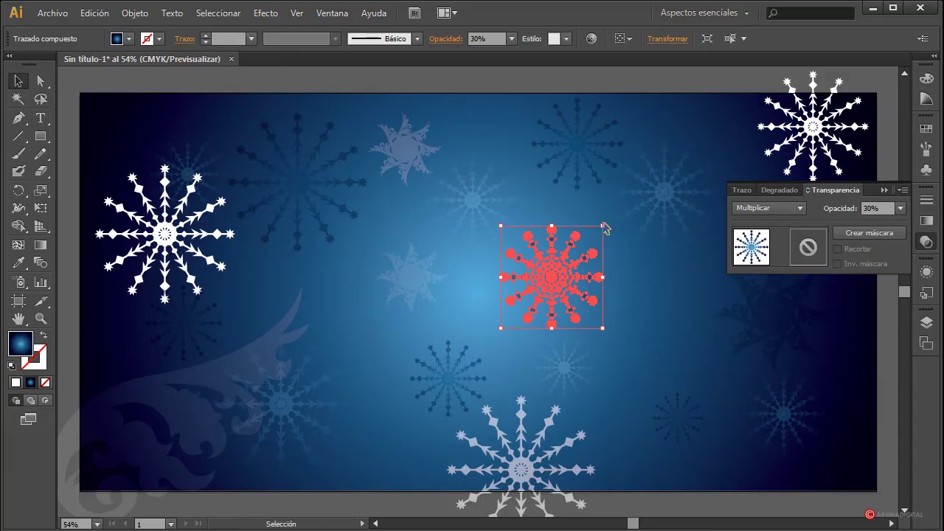
left_click_drag(607, 219, 614, 239)
left_click(649, 317)
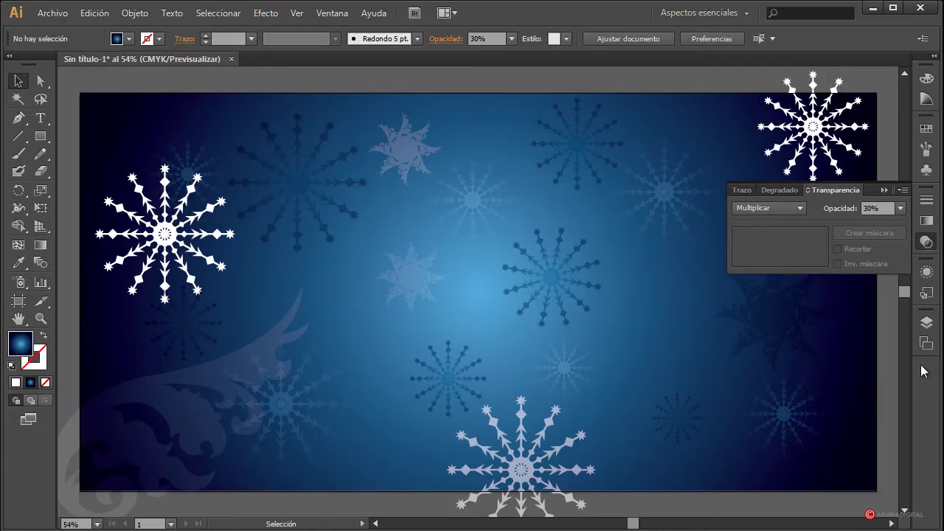
Add a new layer above the snowflakes and draw a medium-sized circle on it at the artboard's centre
left_click(926, 323)
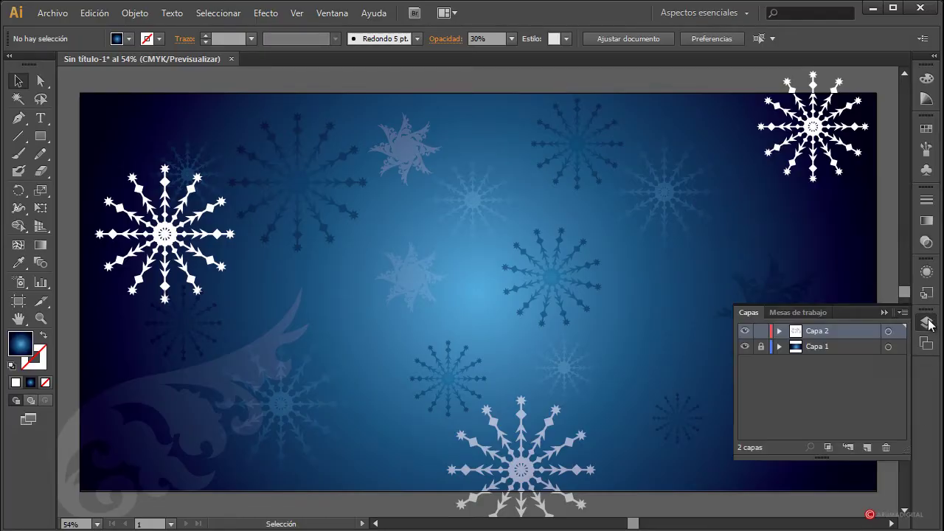
left_click(866, 448)
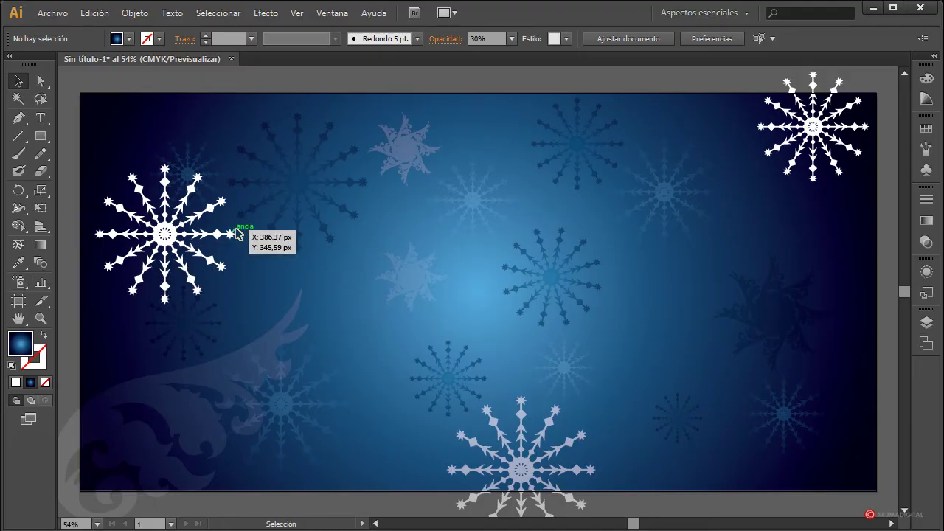
left_click(41, 135)
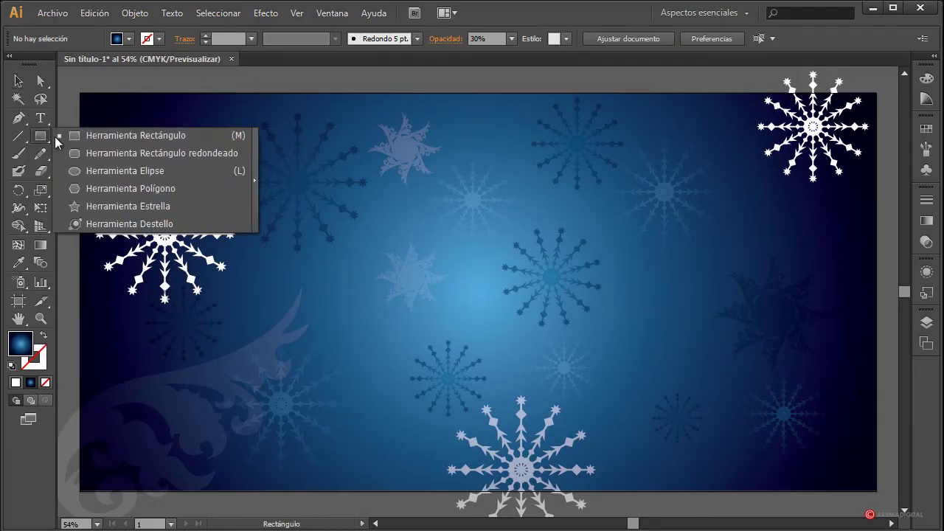
left_click(119, 170)
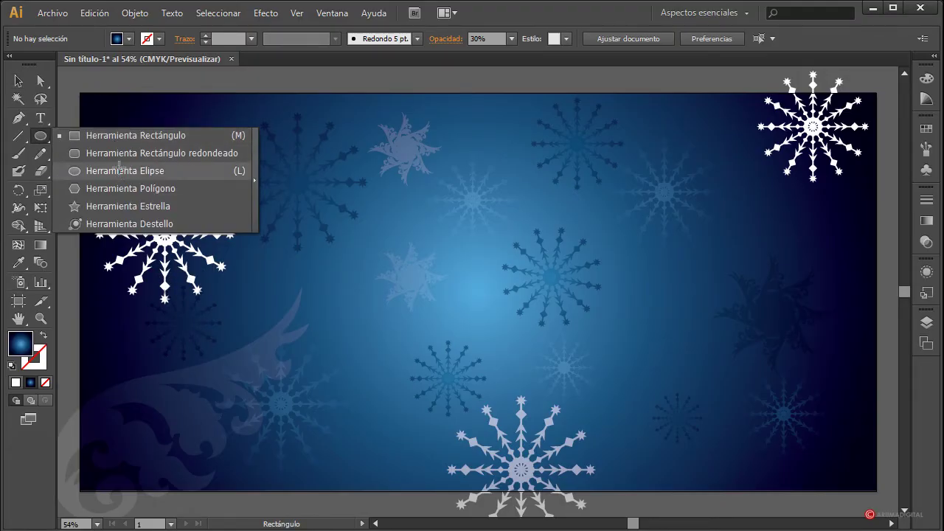
left_click_drag(430, 241, 543, 354)
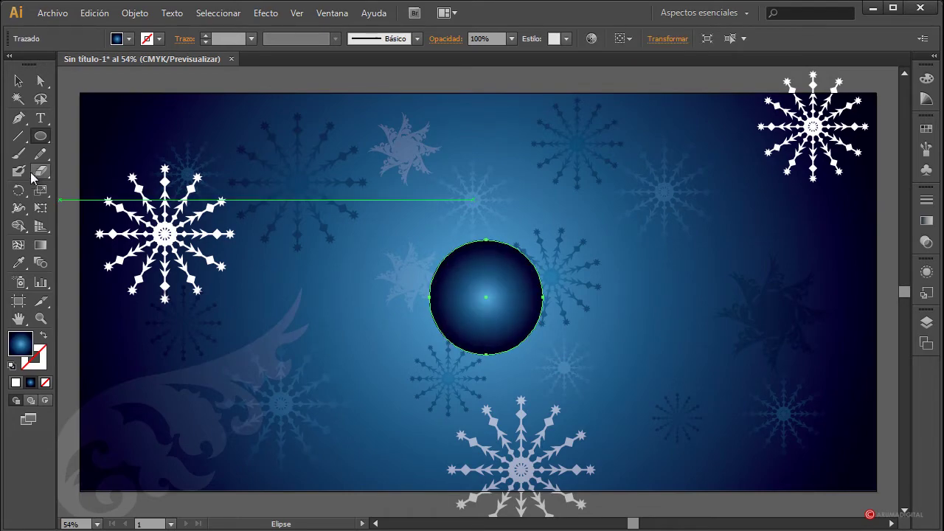
Fill the central circle with solid red from the swatches
left_click(130, 39)
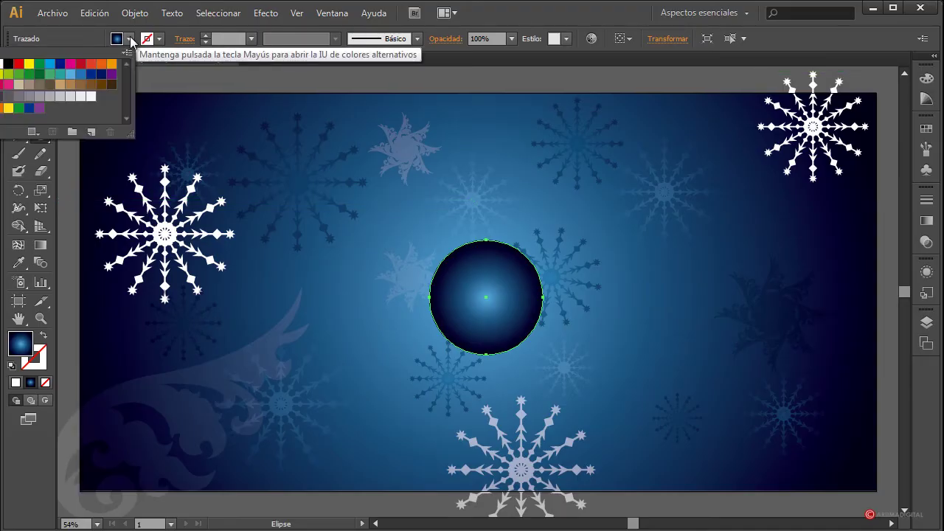
left_click(18, 65)
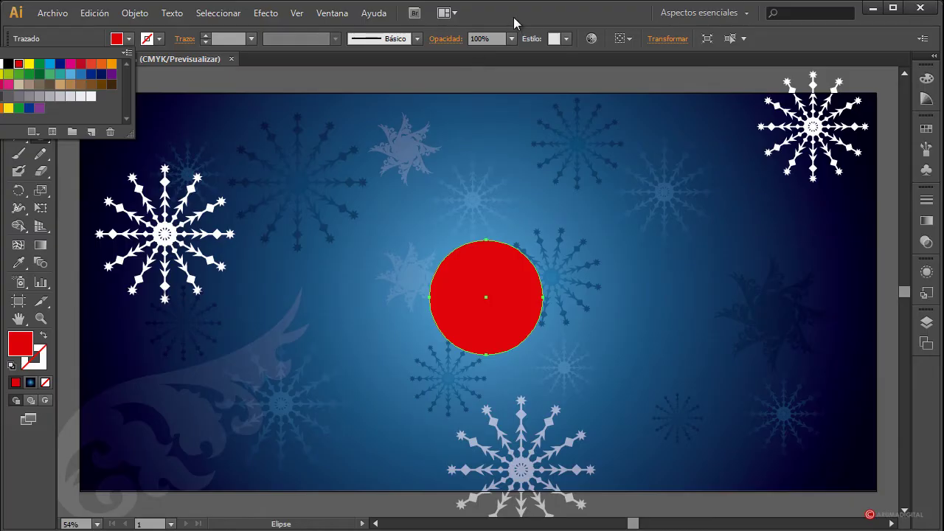
left_click(513, 17)
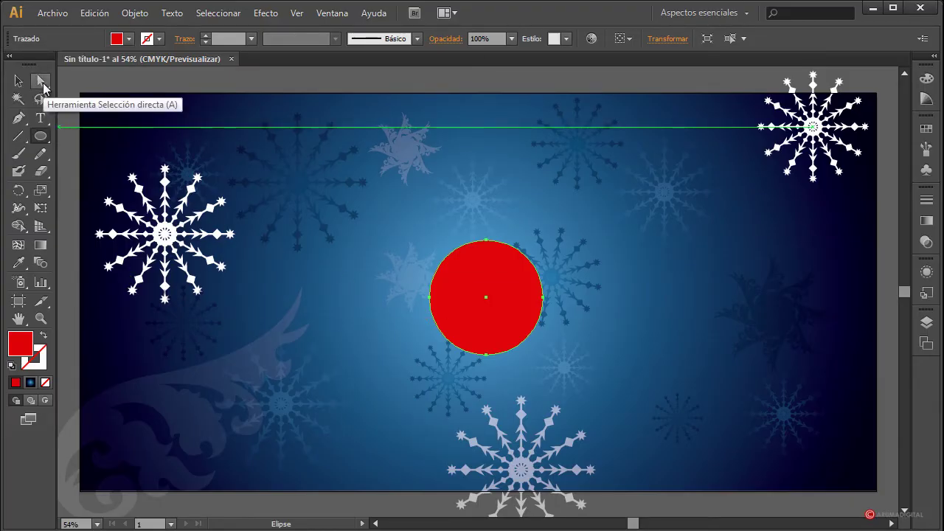
Flatten the red circle's underside by moving its lowest anchor point up about 54 px
left_click(40, 81)
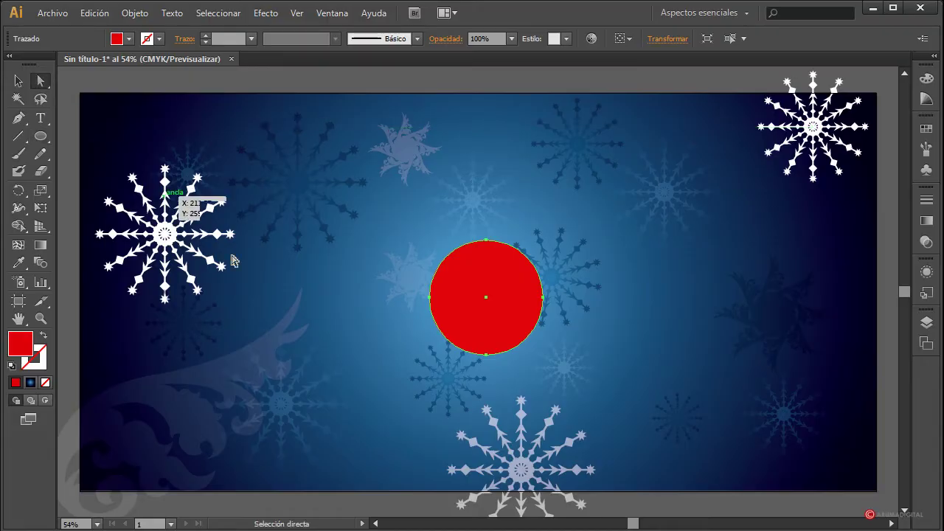
left_click(486, 355)
left_click_drag(486, 356, 488, 335)
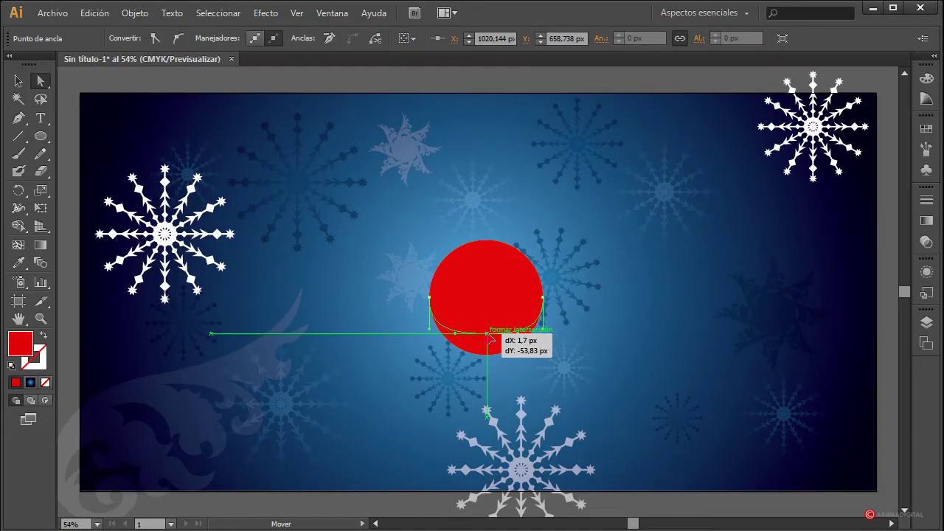
left_click_drag(489, 336, 488, 334)
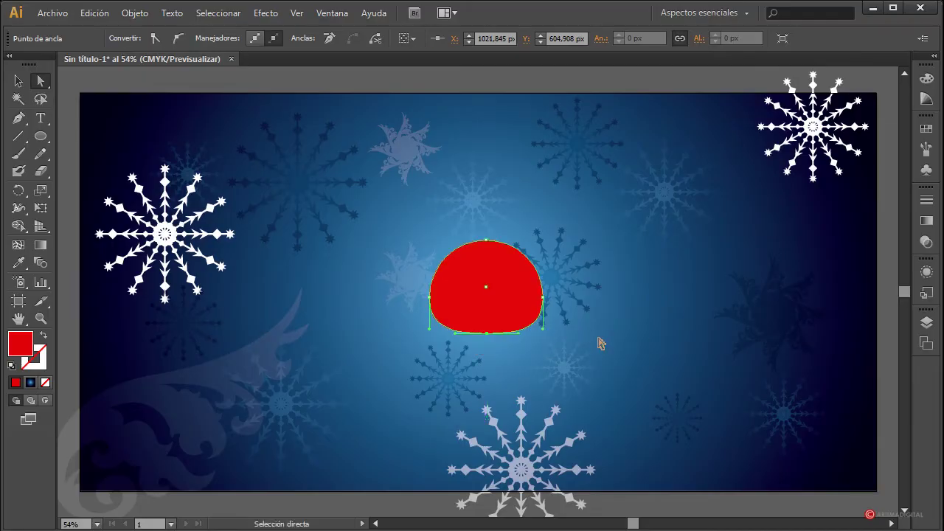
left_click(602, 343)
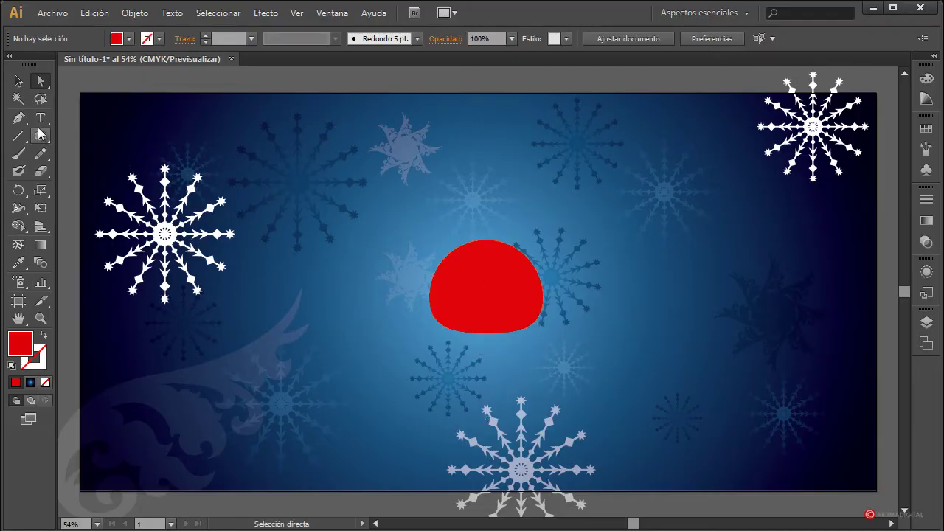
Draw a narrow upright red ellipse left of the dome and bend it into a sleeve by moving its right anchor inward and extending its lower curve
left_click_drag(43, 139, 120, 171)
left_click_drag(309, 259, 339, 327)
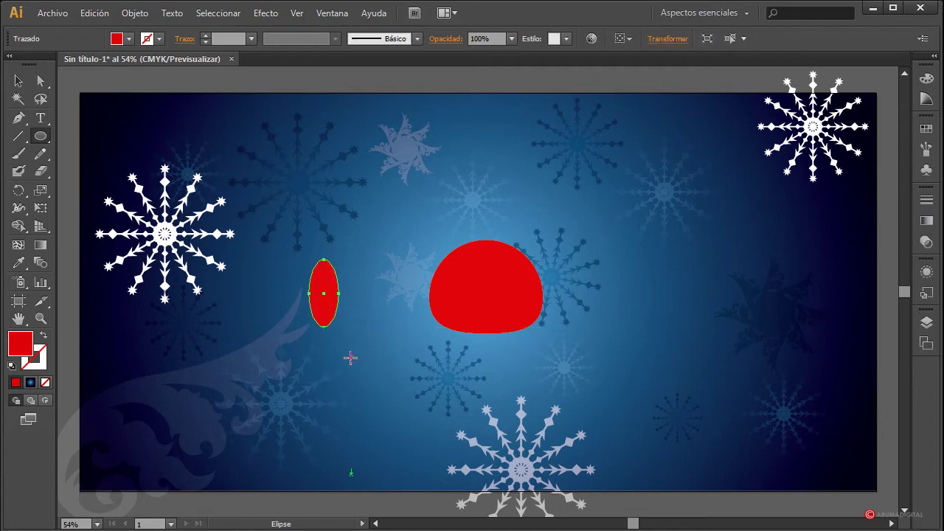
left_click(41, 80)
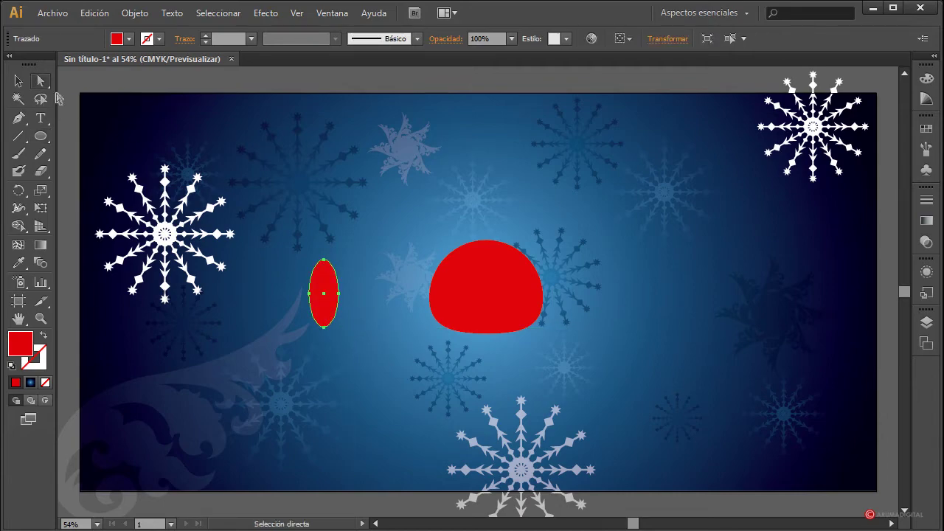
left_click(340, 294)
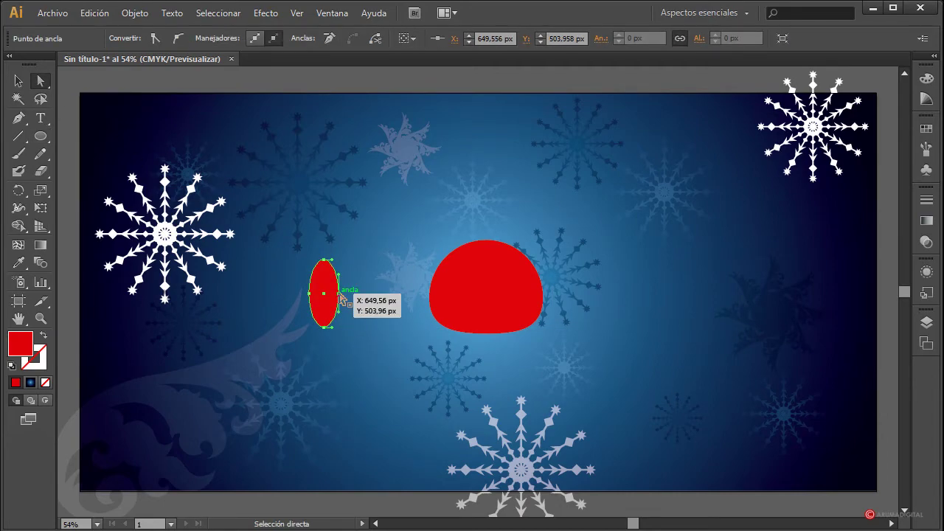
left_click_drag(340, 295, 332, 296)
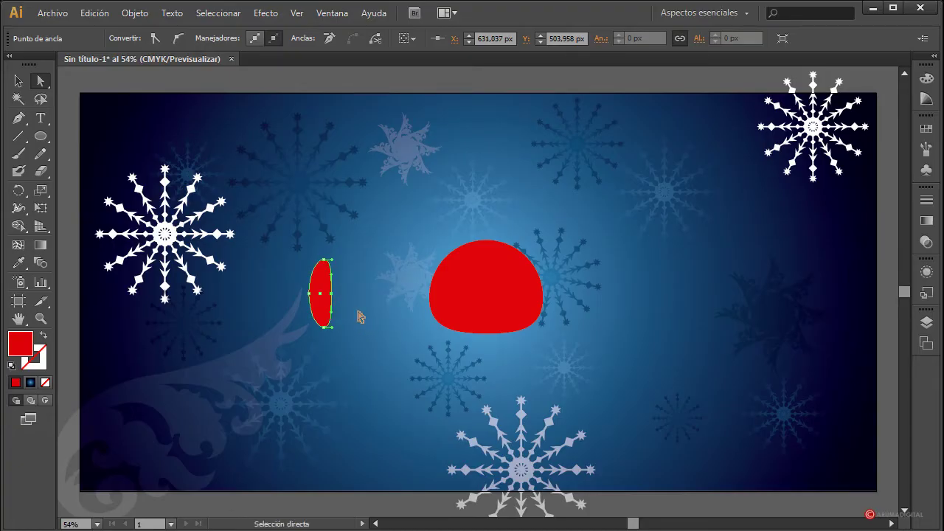
left_click(327, 328)
left_click_drag(335, 332, 361, 332)
left_click(382, 348)
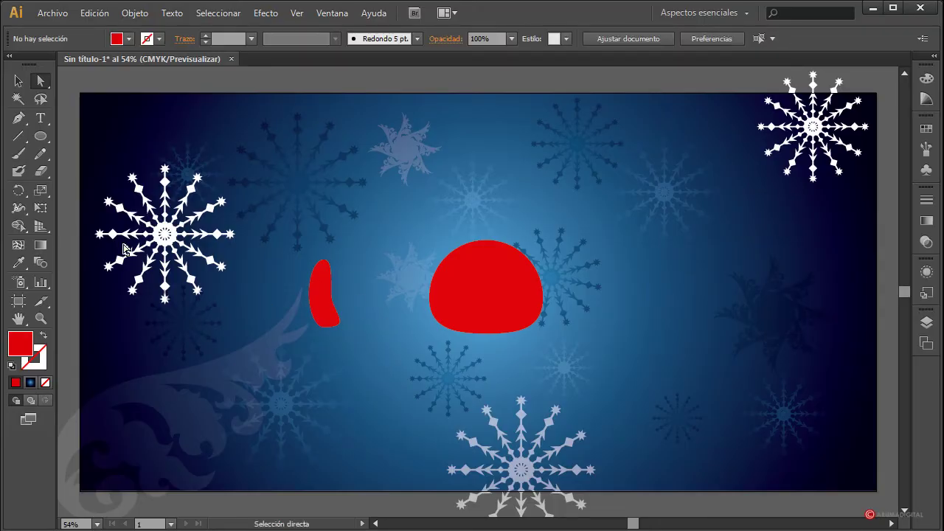
Draw a small flat ellipse just below the red sleeve and fill it with light orange
left_click(40, 138)
left_click_drag(332, 345, 351, 356)
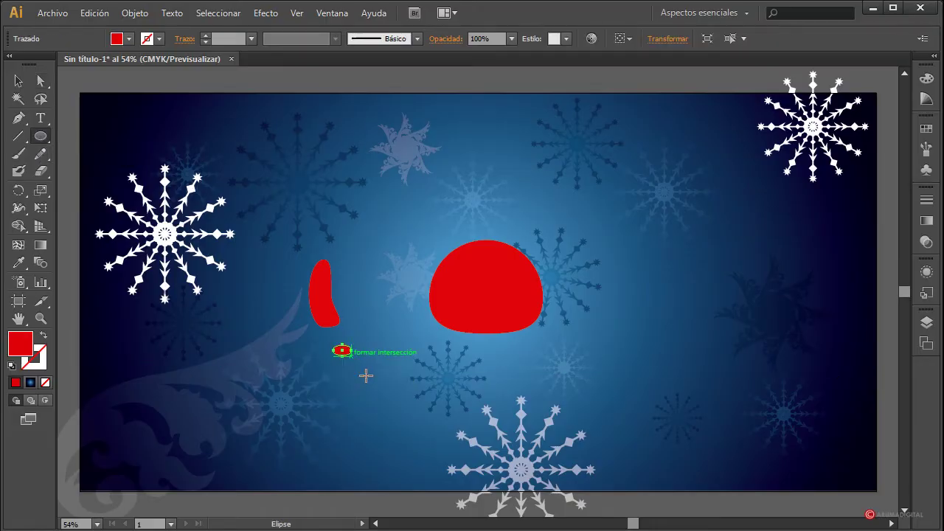
left_click(130, 39)
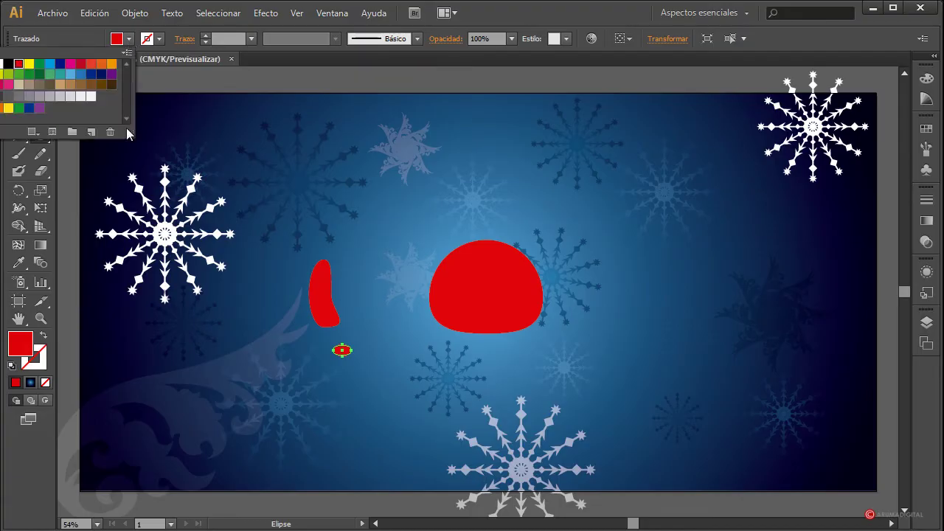
left_click(110, 65)
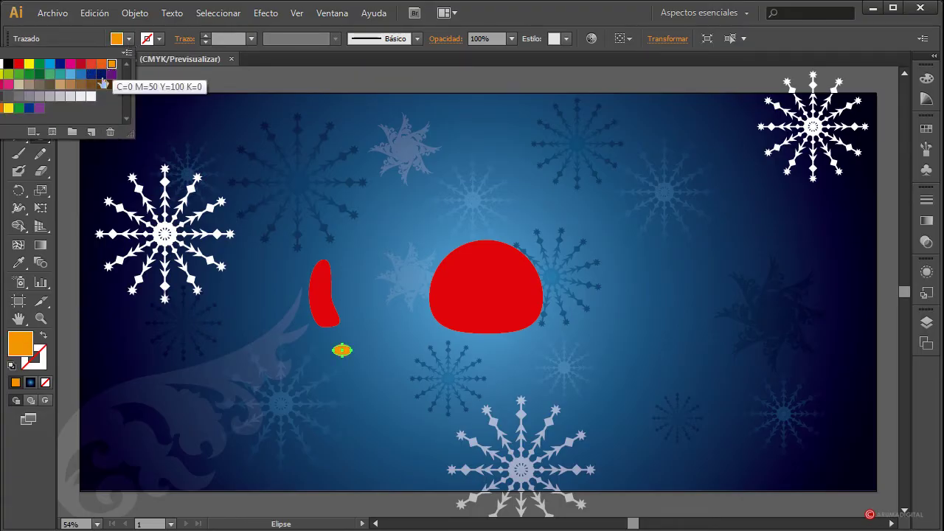
left_click(9, 107)
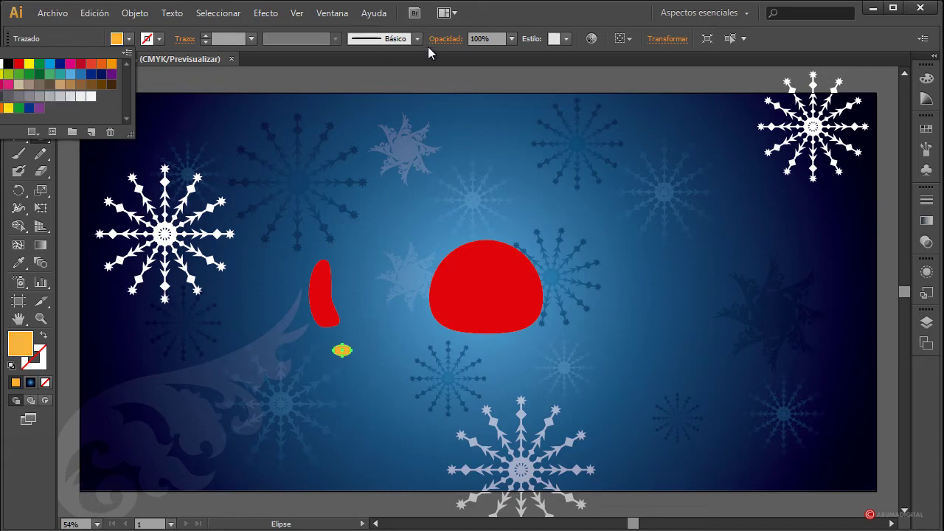
left_click(554, 16)
Move the small orange ellipse onto the sleeve's lower end and send it behind the sleeve as a hand
left_click(18, 81)
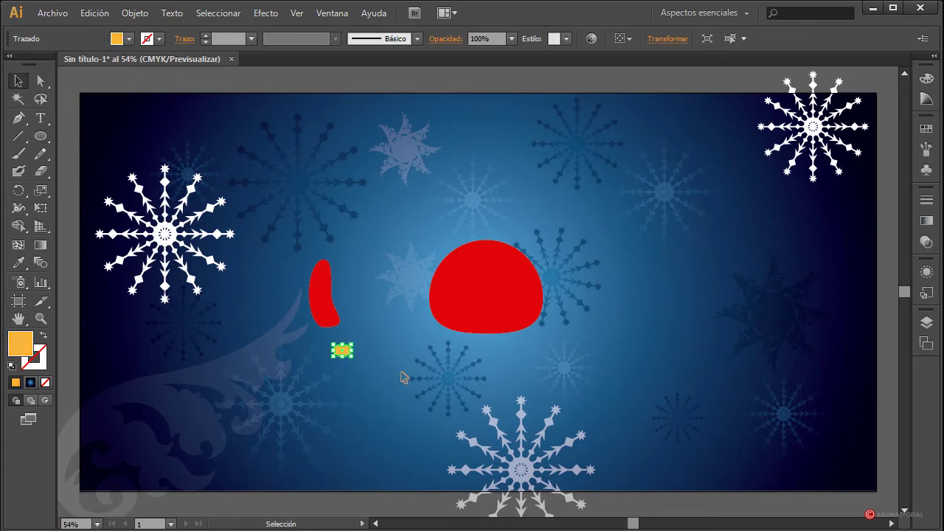
left_click(344, 359)
left_click_drag(343, 359, 332, 335)
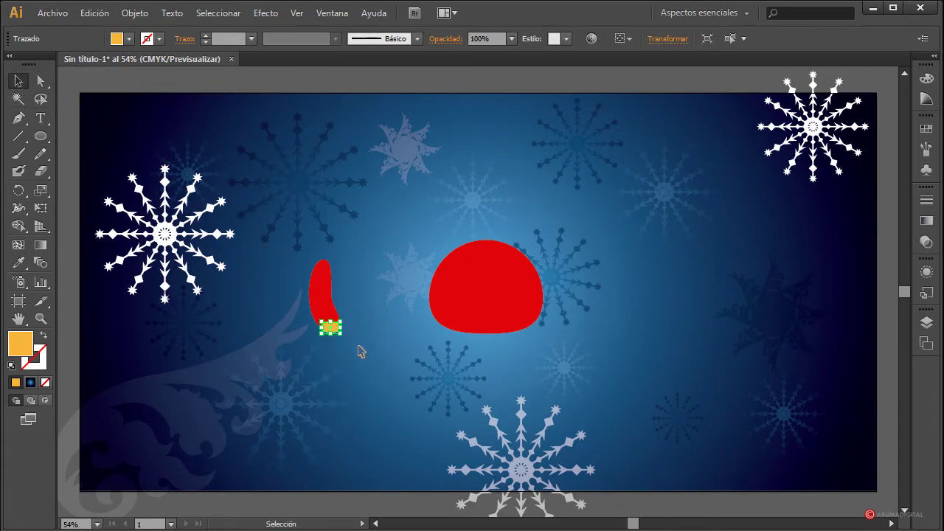
left_click(417, 407)
left_click(329, 326)
key("ctrl+bracketleft")
left_click(404, 357)
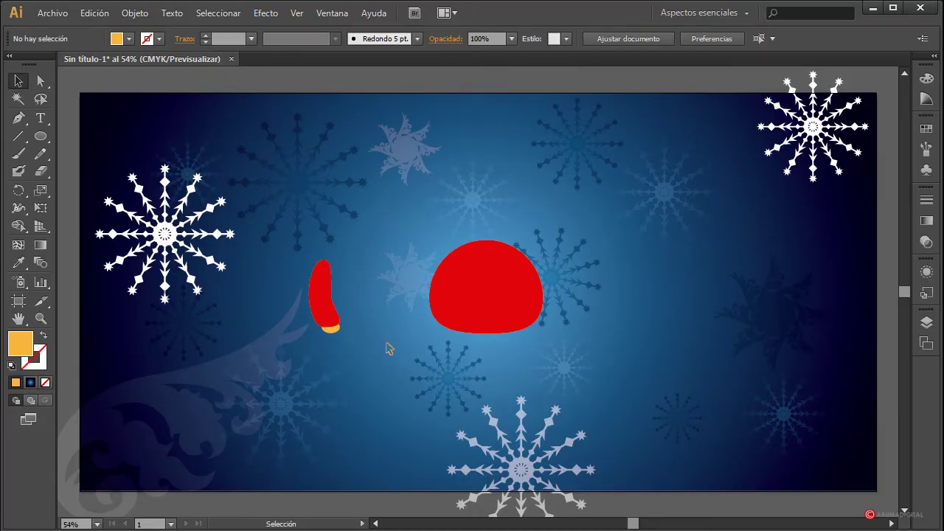
Draw a wide ellipse covering all but the sleeve's lower end, and divide the two shapes with Pathfinder
left_click(41, 137)
left_click_drag(270, 249, 365, 312)
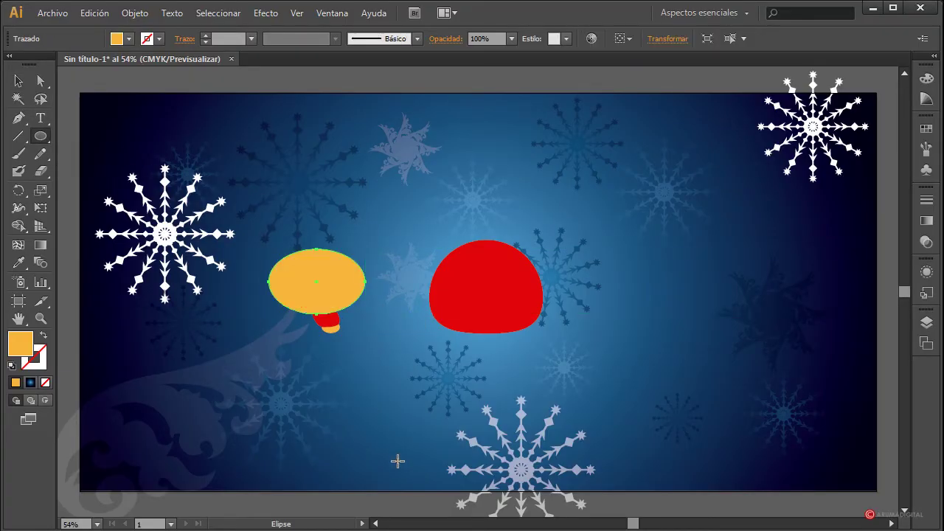
key("v")
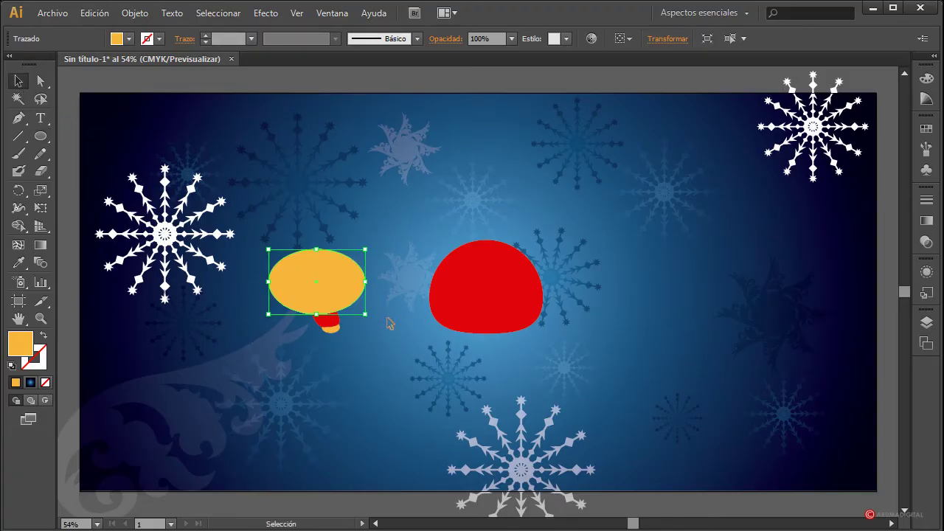
left_click(326, 319, "shift")
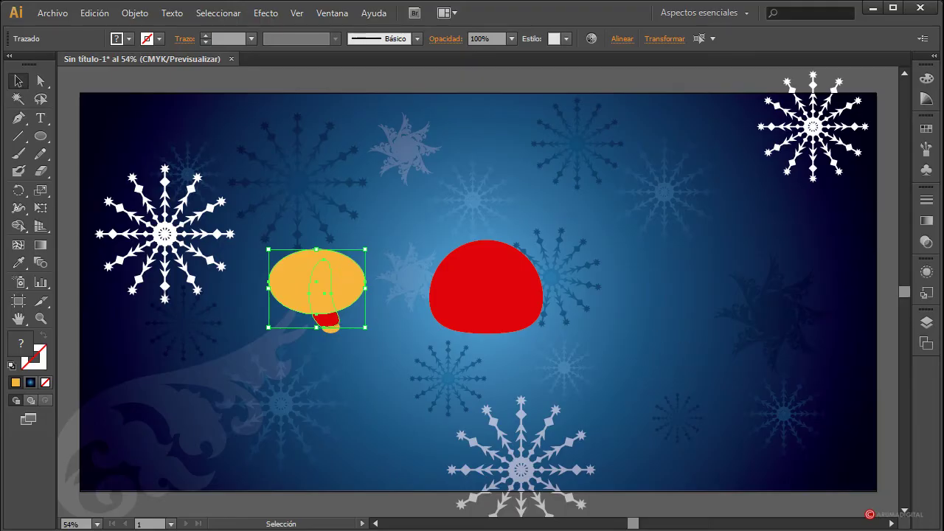
left_click(332, 13)
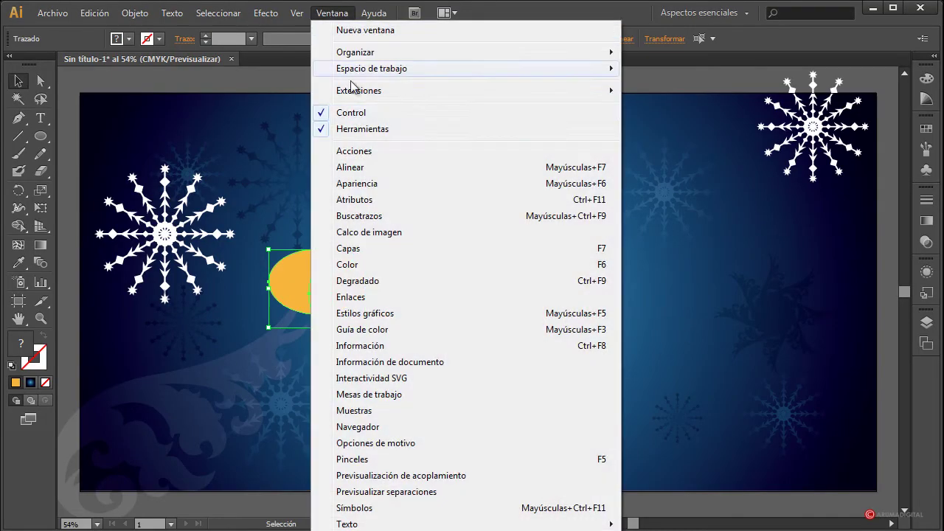
left_click(361, 216)
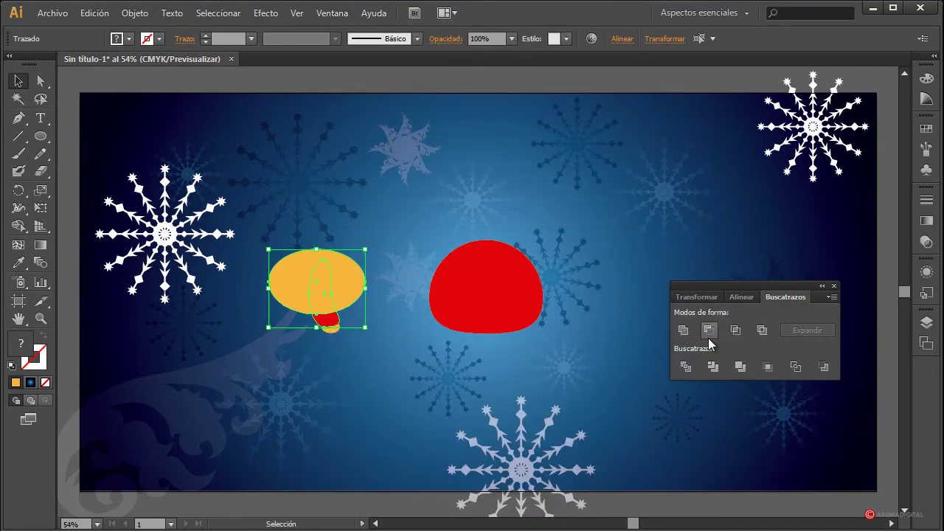
left_click(694, 366)
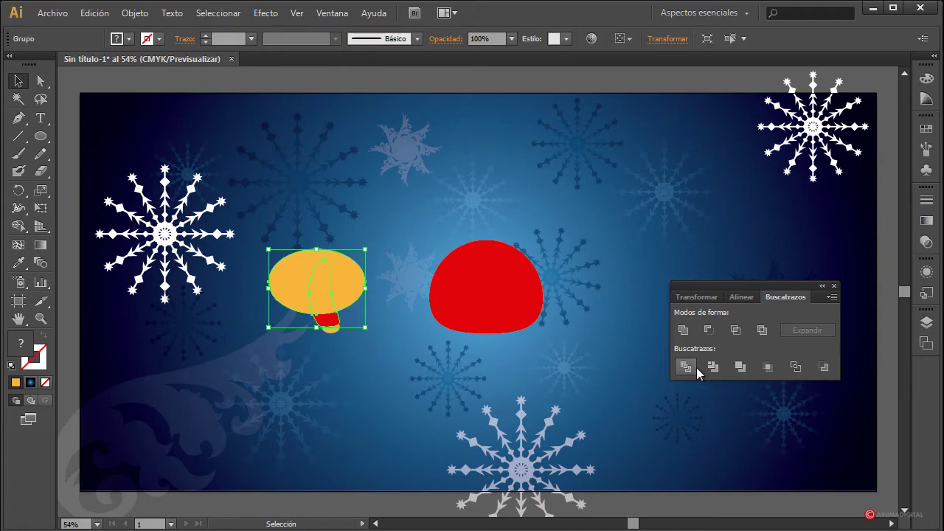
left_click(426, 383)
Isolate the divided group and delete the part of the wide ellipse outside the sleeve
double_click(345, 285)
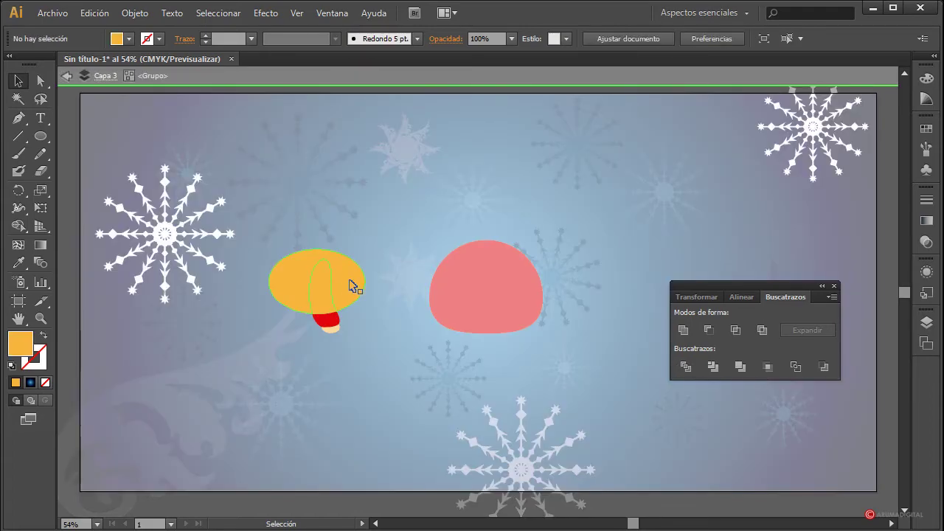
left_click(362, 292)
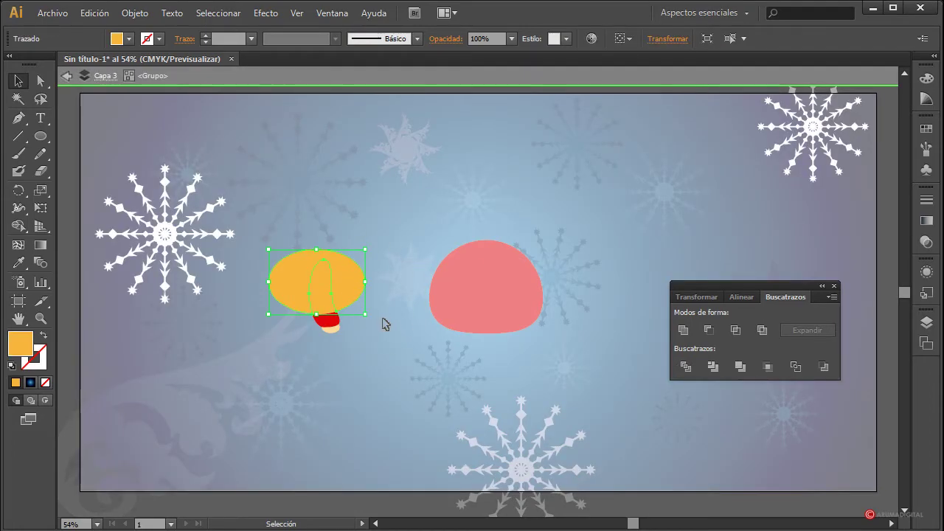
key("Delete")
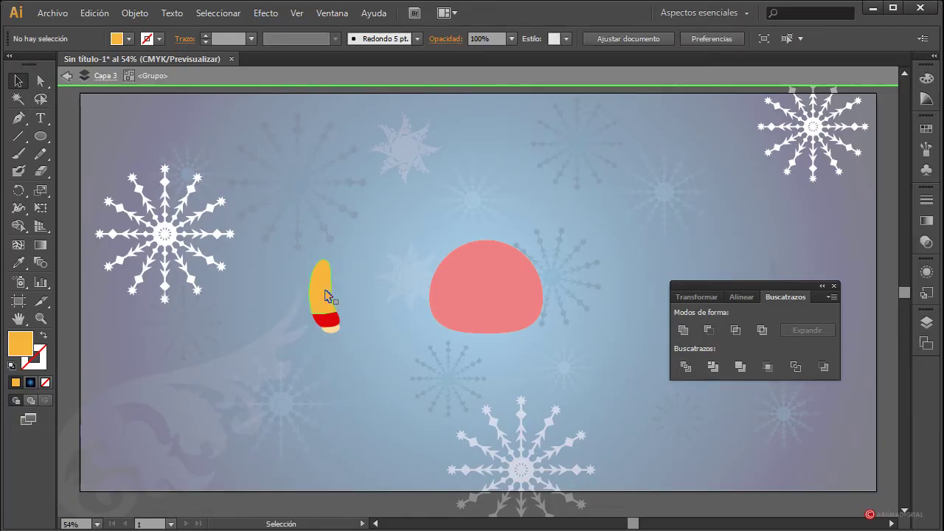
Leave isolation mode and ungroup the divided sleeve shapes
left_click(330, 295)
left_click(372, 299)
double_click(371, 300)
left_click(331, 294)
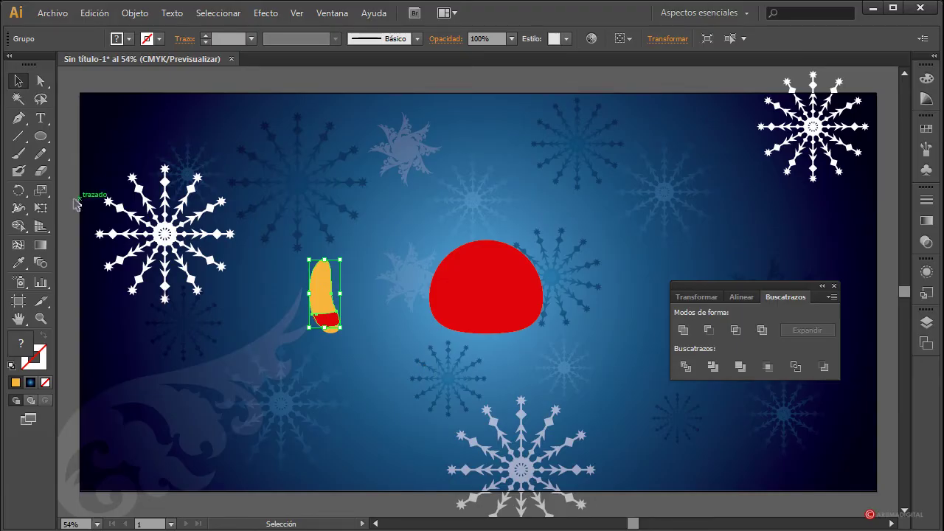
left_click_drag(323, 287, 397, 227)
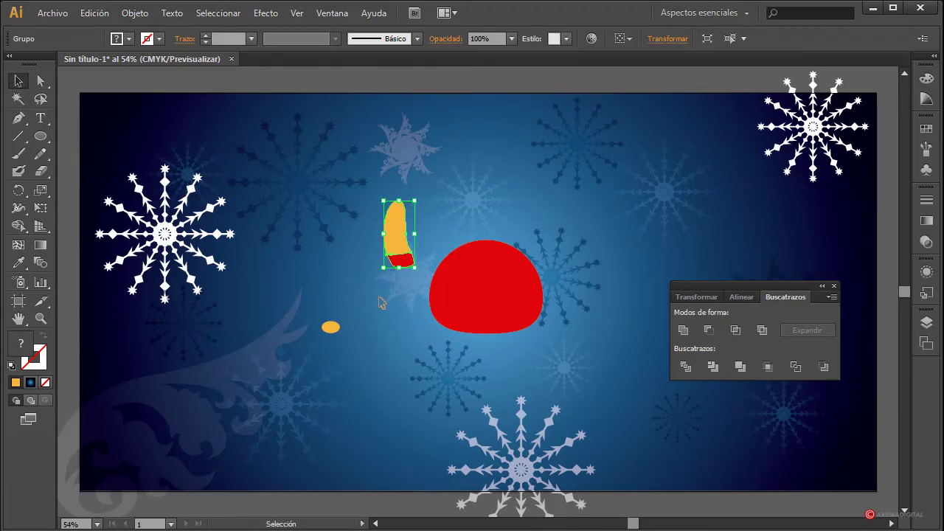
key("ctrl+z")
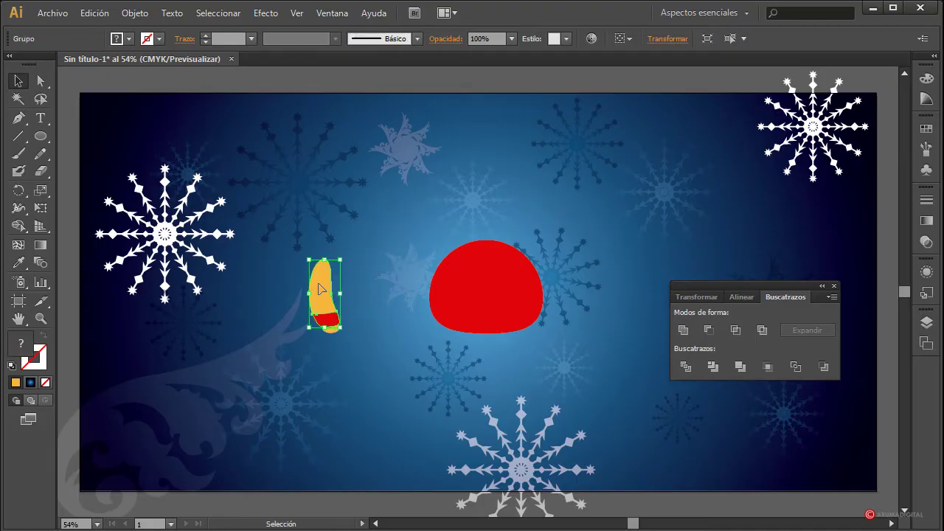
left_click(139, 13)
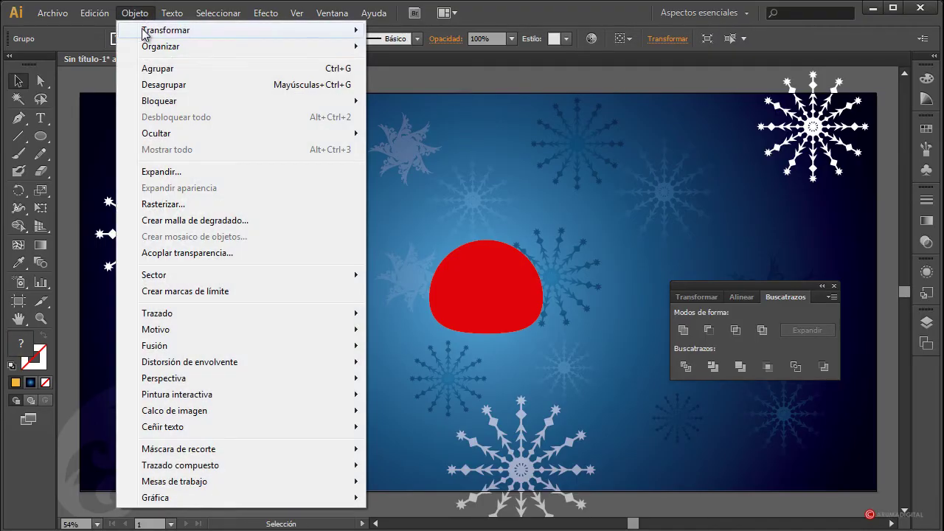
left_click(162, 85)
left_click_drag(325, 295, 365, 230)
key("ctrl+z")
left_click(350, 253)
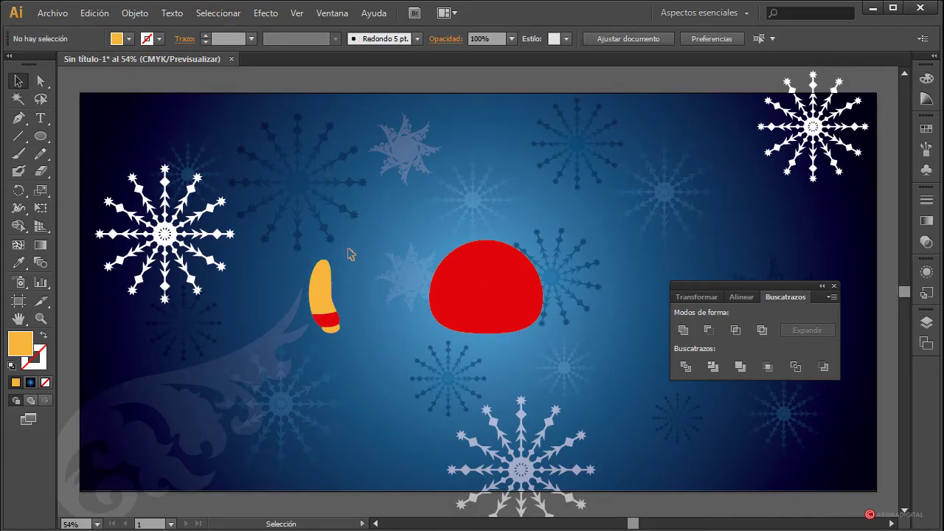
Fill the lower band of the divided sleeve with white as a cuff
left_click(330, 316)
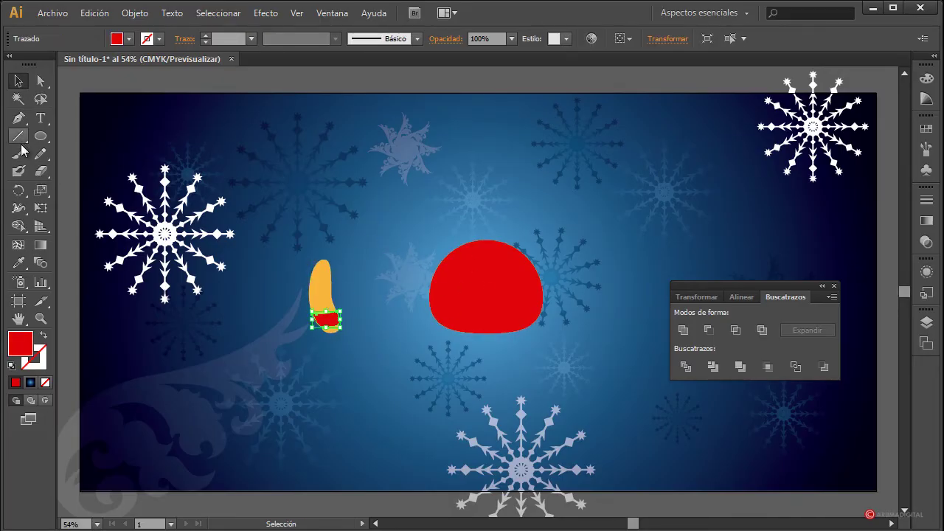
left_click(128, 39)
left_click(5, 72)
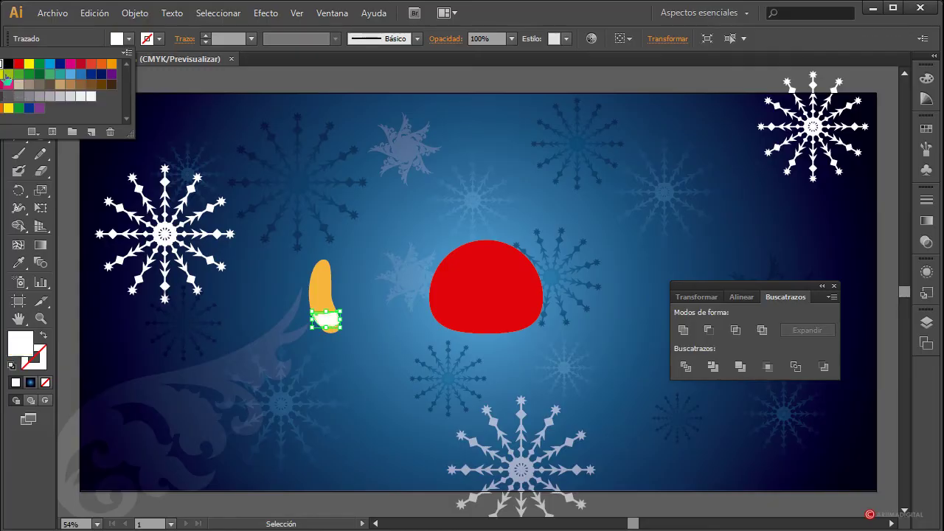
left_click(351, 251)
Recolor the orange upper part of the sleeve with the red body's fill using the Eyedropper
left_click(324, 286)
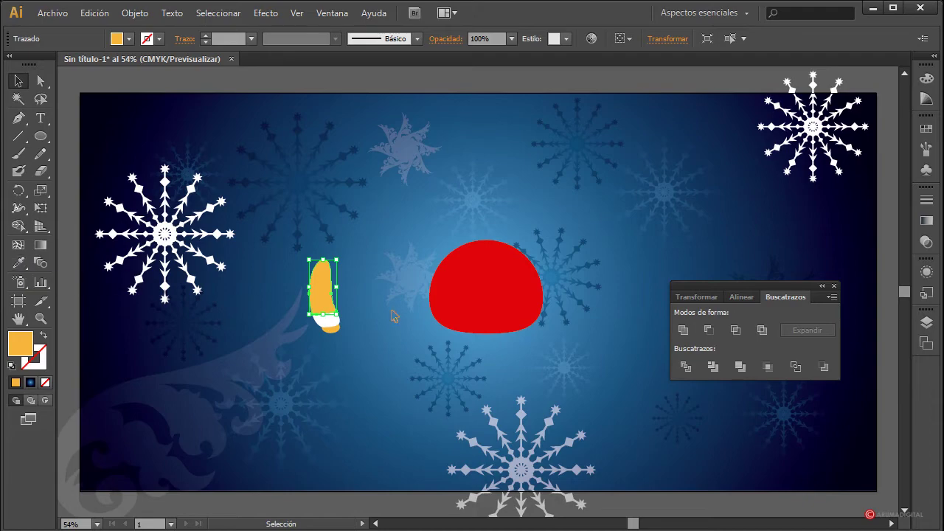
left_click(19, 262)
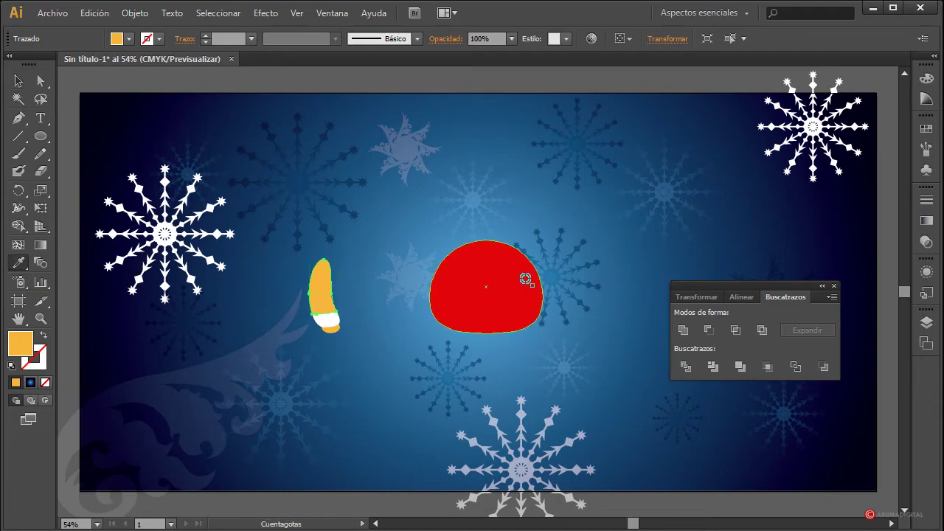
left_click(525, 279)
left_click(18, 82)
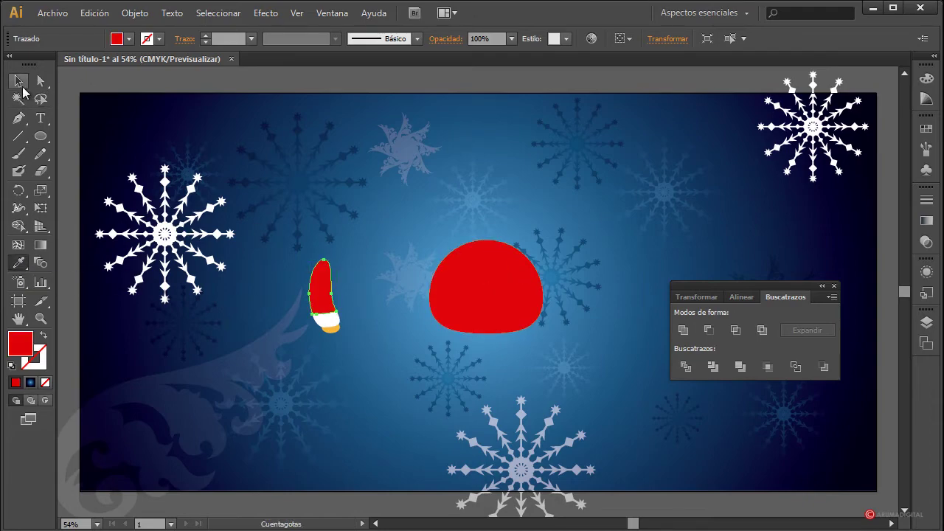
left_click(308, 217)
Group the red sleeve, white cuff and orange hand into one arm
left_click_drag(351, 354, 295, 284)
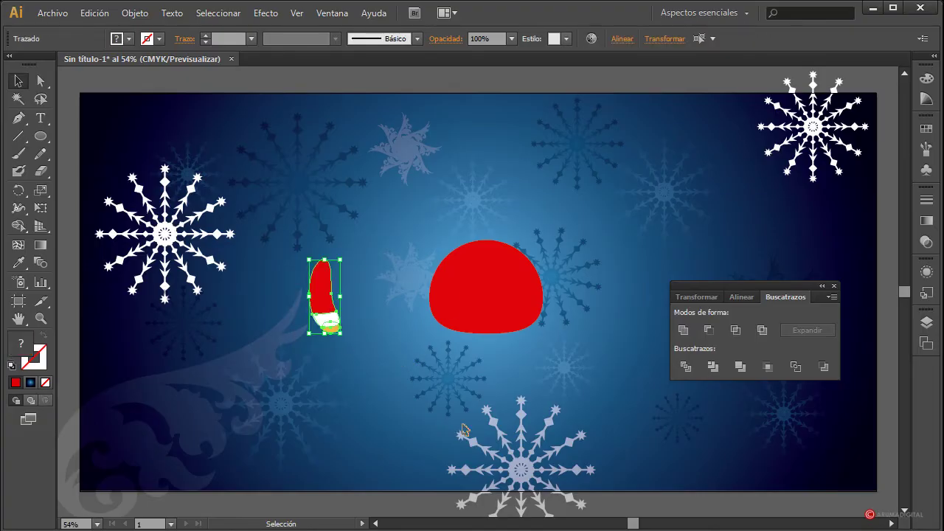
left_click(135, 12)
left_click(156, 68)
left_click(337, 232)
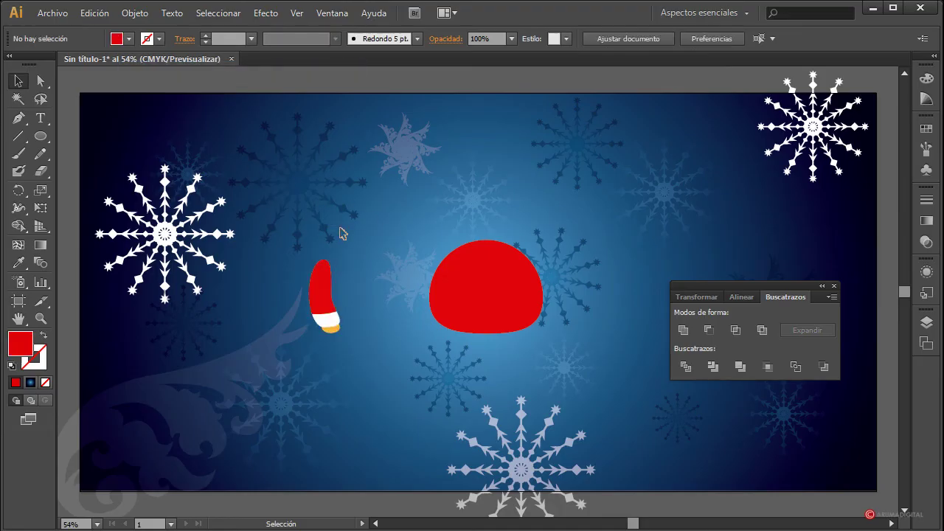
Move the arm group onto the left side of the red body and adjust its shape to fit inside
left_click_drag(322, 292, 450, 291)
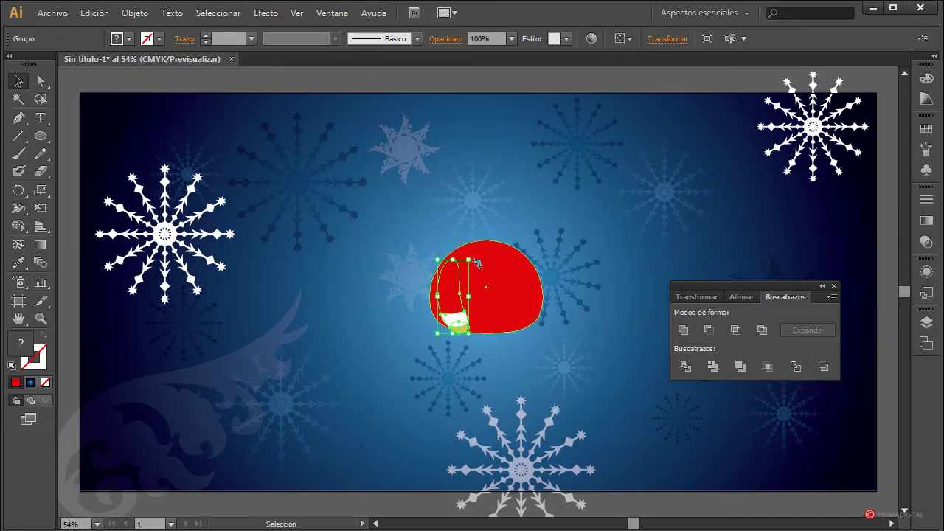
mouse_move(470, 261)
left_mouse_down()
mouse_move(444, 267)
mouse_move(470, 278)
mouse_move(505, 254)
mouse_move(472, 274)
left_mouse_up()
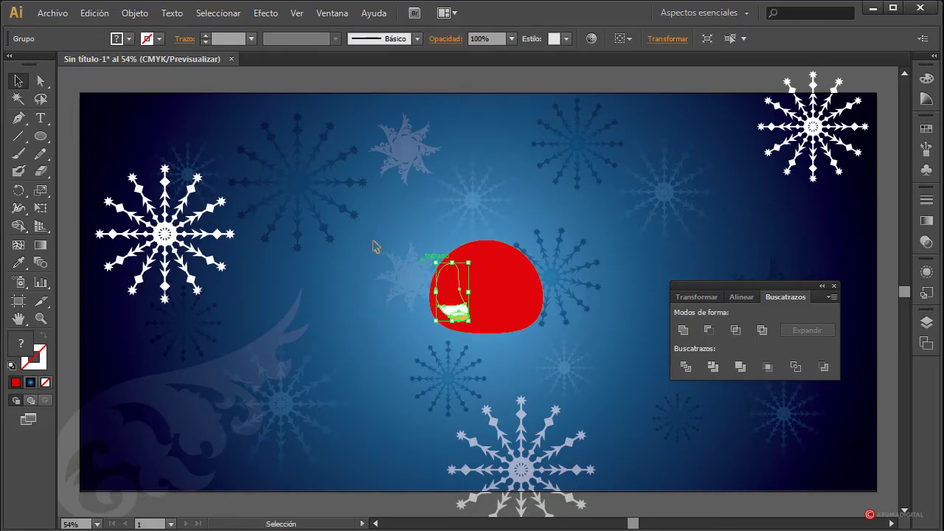
left_click(260, 417)
left_click(451, 293)
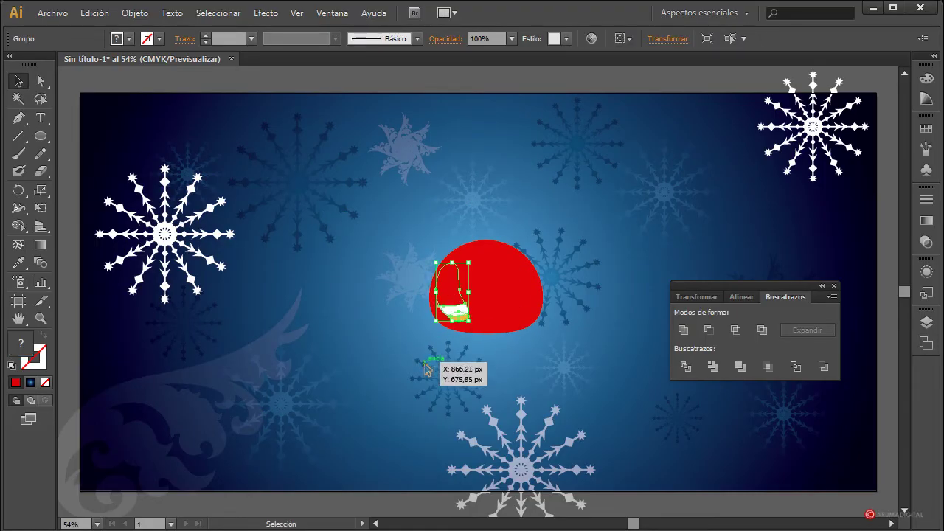
Add anchor points around the sleeve's rounded upper end and delete the points between them to open the outline
left_click(18, 118)
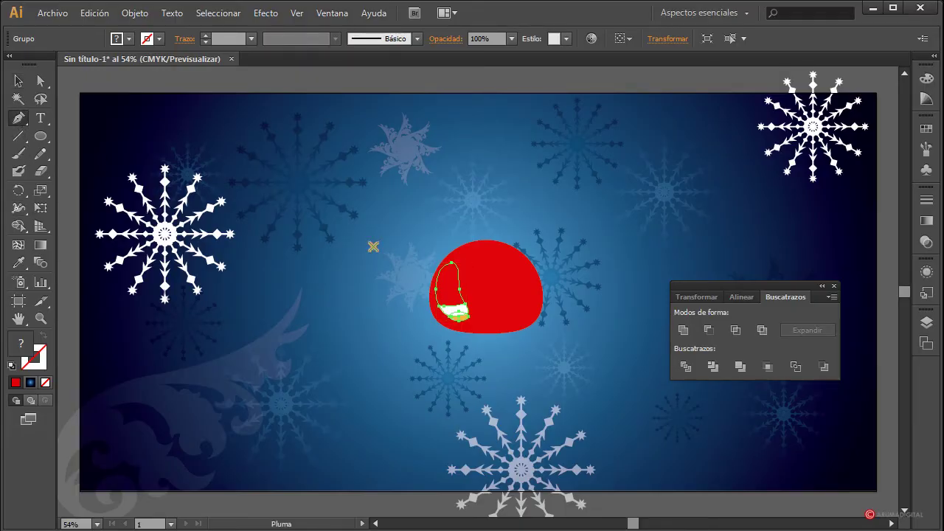
left_click(458, 269)
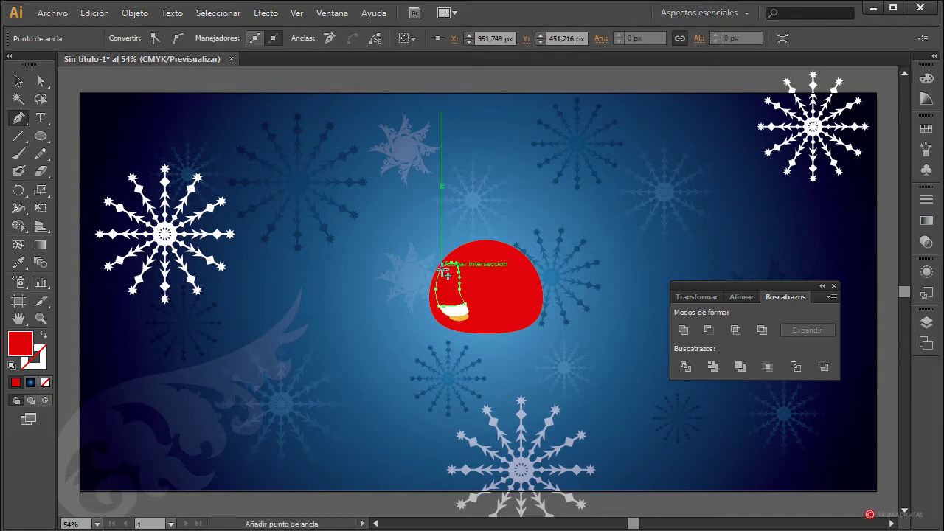
key("a")
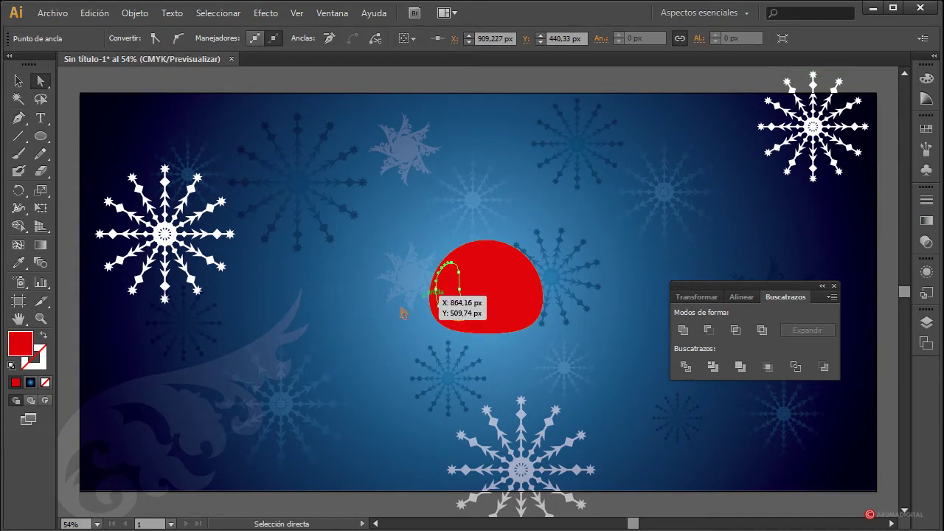
left_click(454, 288)
left_click(458, 272)
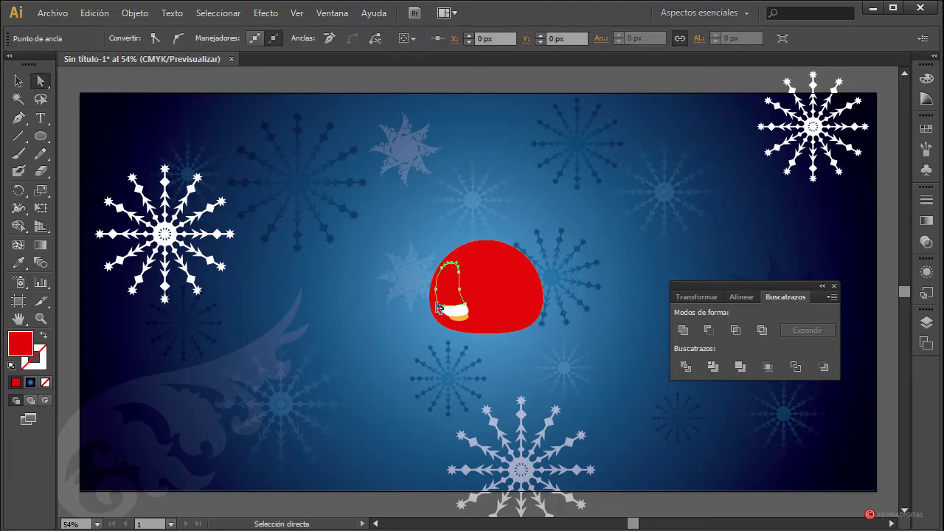
key("Delete")
left_click(329, 345)
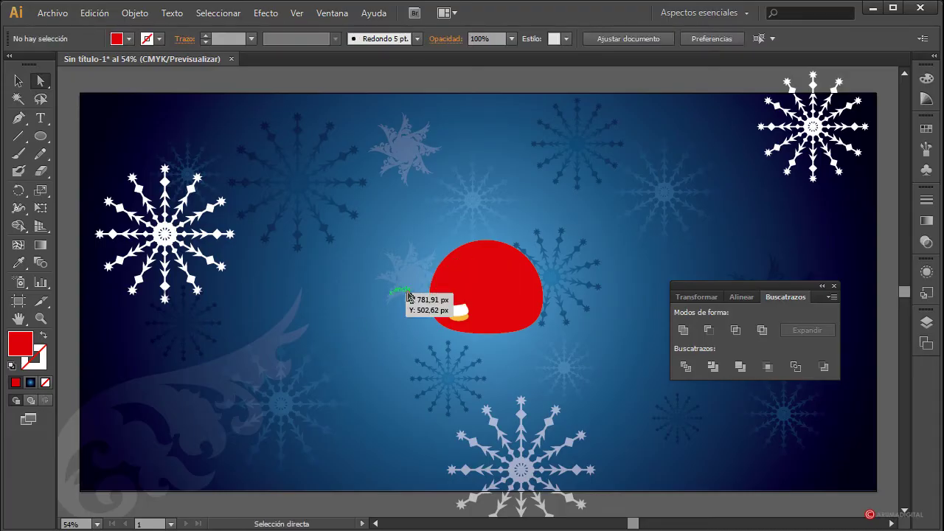
left_click(455, 313)
key("d")
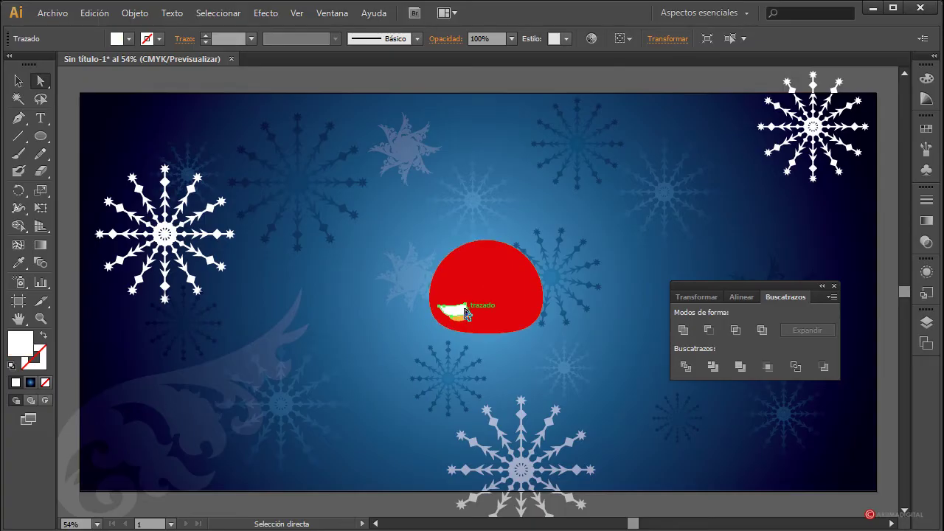
key("v")
key("ctrl+shift+a")
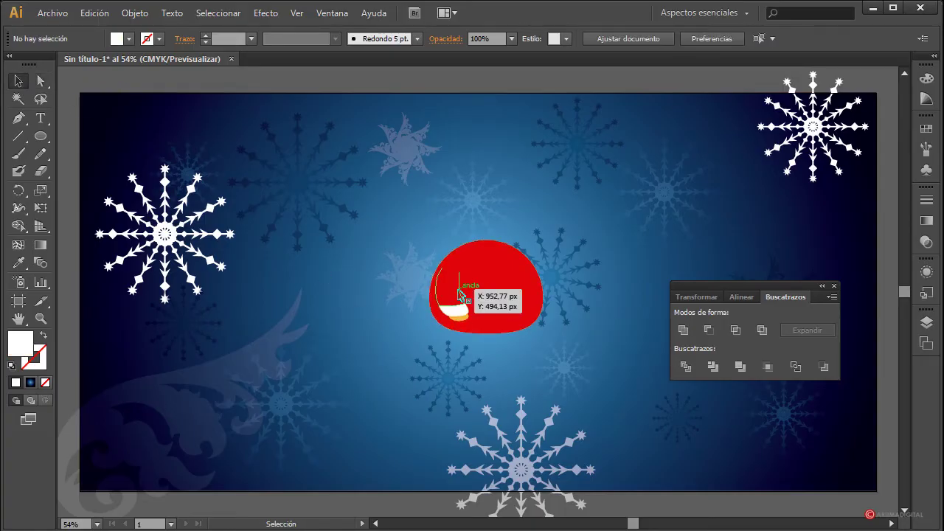
Reflect a copy of the arm group across the vertical axis and move it to the right side of the red body
left_click(451, 308)
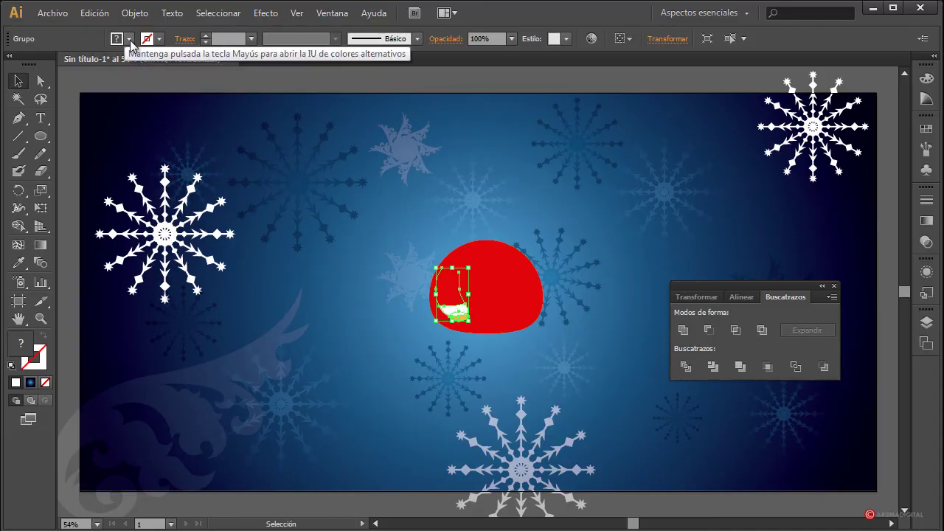
key("a")
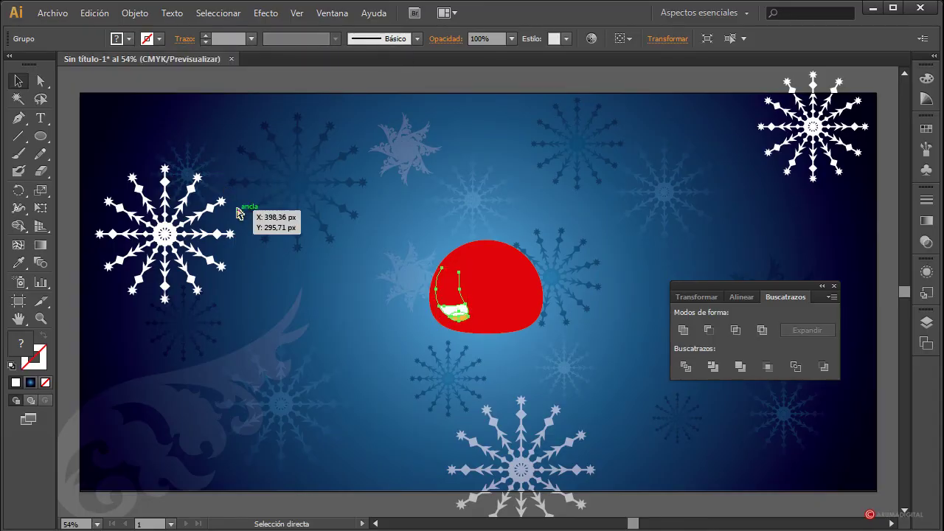
key("v")
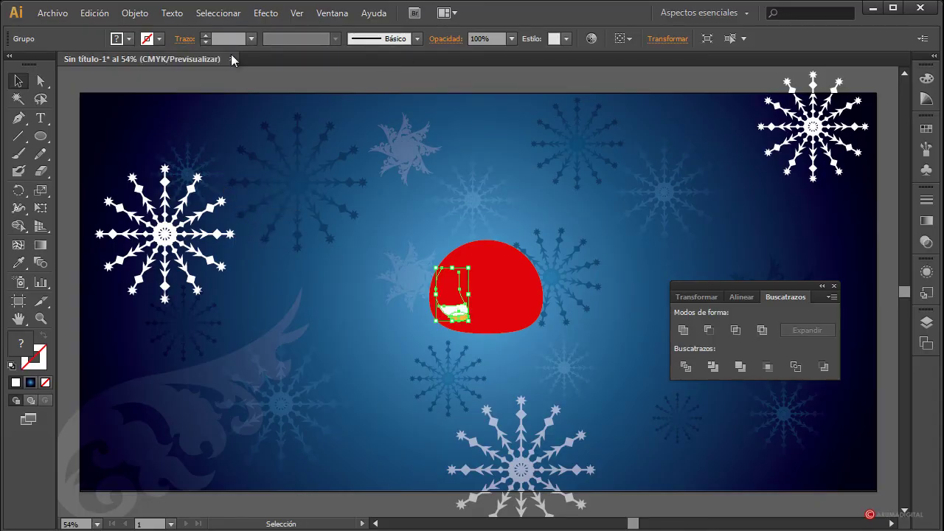
left_click(155, 14)
mouse_move(168, 31)
left_click(417, 84)
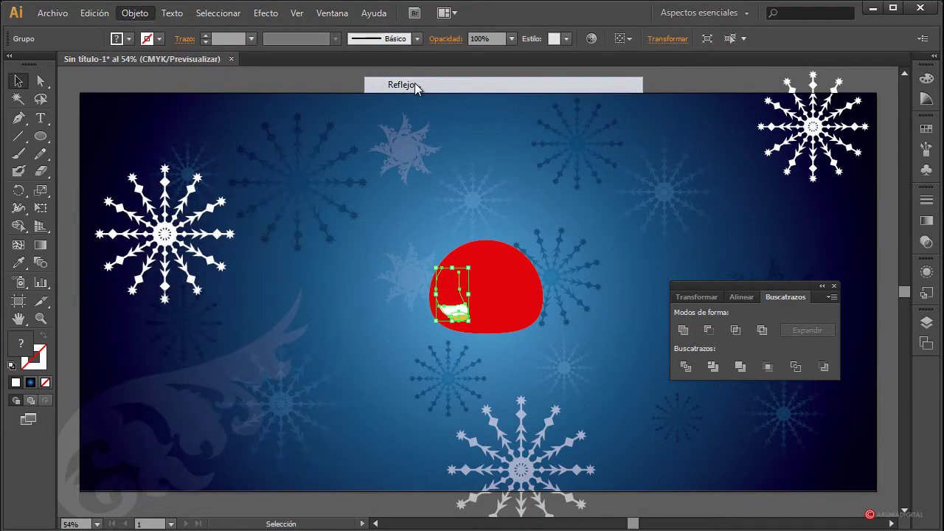
left_click(131, 397)
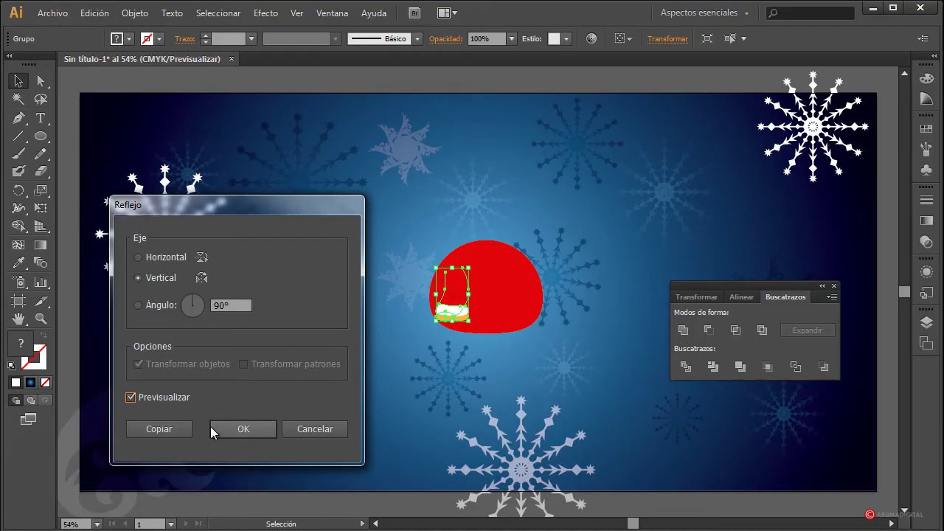
left_click(177, 428)
left_click_drag(454, 303, 521, 303)
left_click(347, 410)
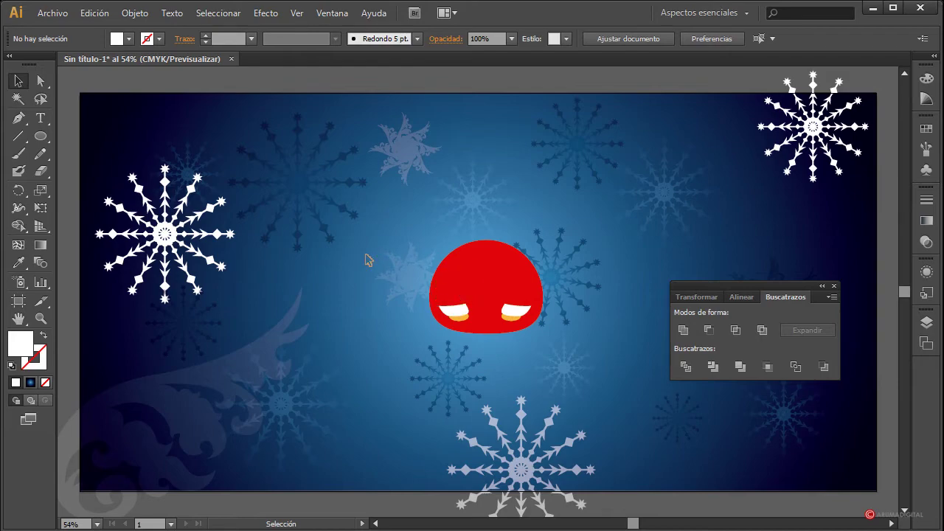
Draw a small white circle left of the red body and a larger white circle overlapping its lower edge
left_click(41, 136)
left_click_drag(291, 269, 338, 311)
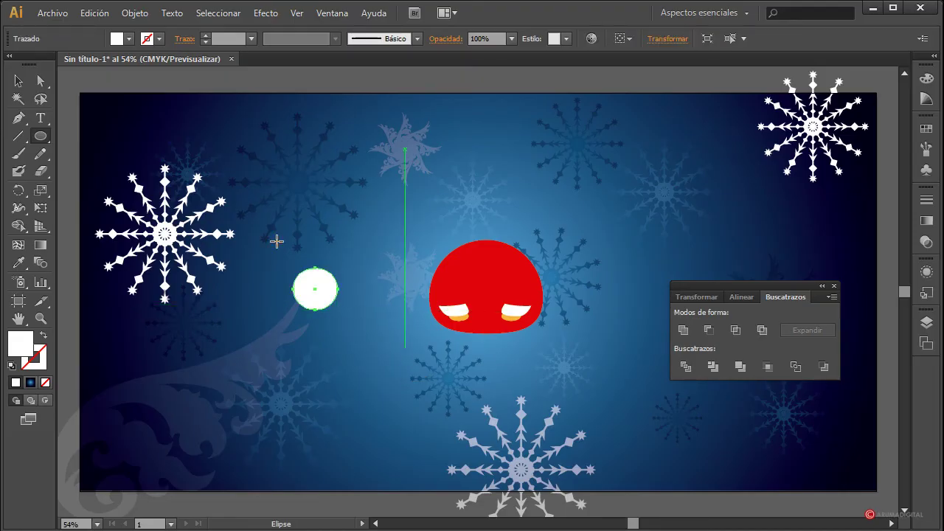
left_click(41, 139)
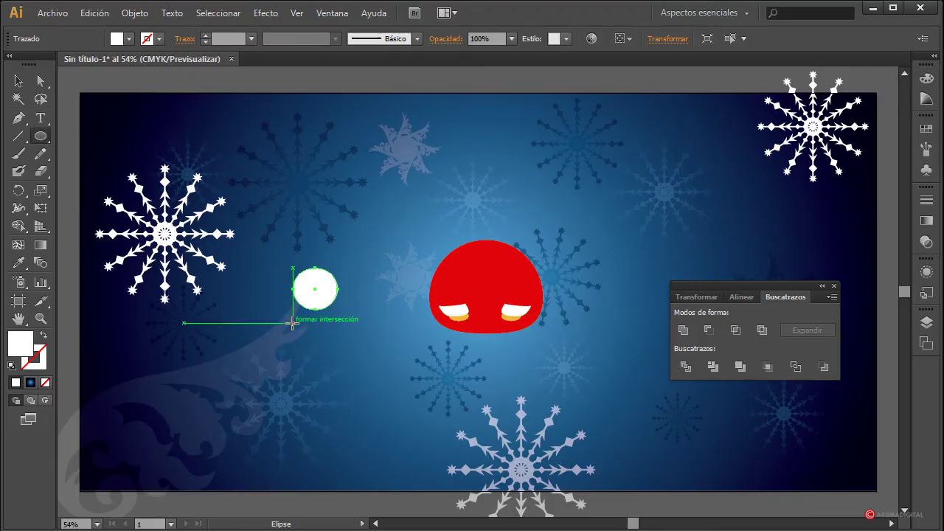
mouse_move(291, 273)
left_mouse_down()
mouse_move(360, 345)
mouse_move(335, 354)
mouse_move(341, 365)
mouse_move(338, 333)
mouse_move(339, 352)
left_mouse_up()
Select the smaller upper white circle and switch to Direct Selection for editing its anchor points
left_click(19, 81)
left_click(331, 284)
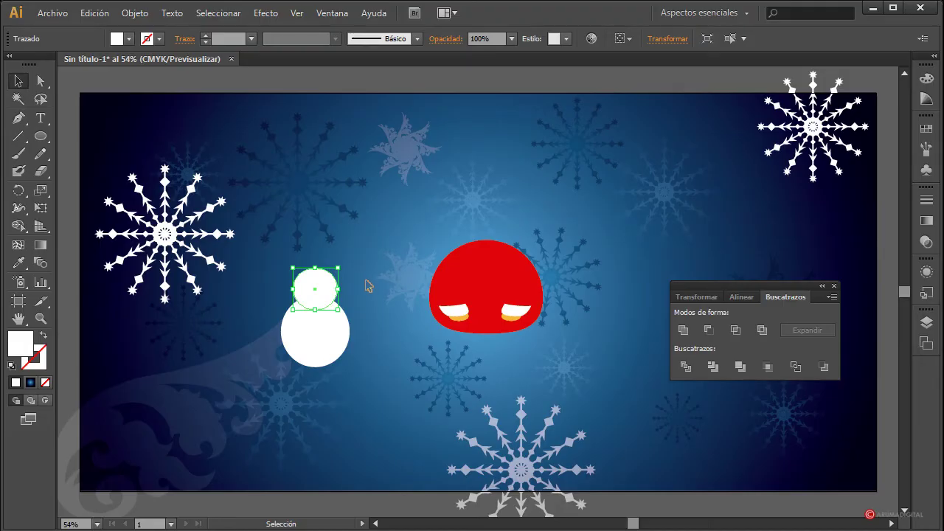
key("a")
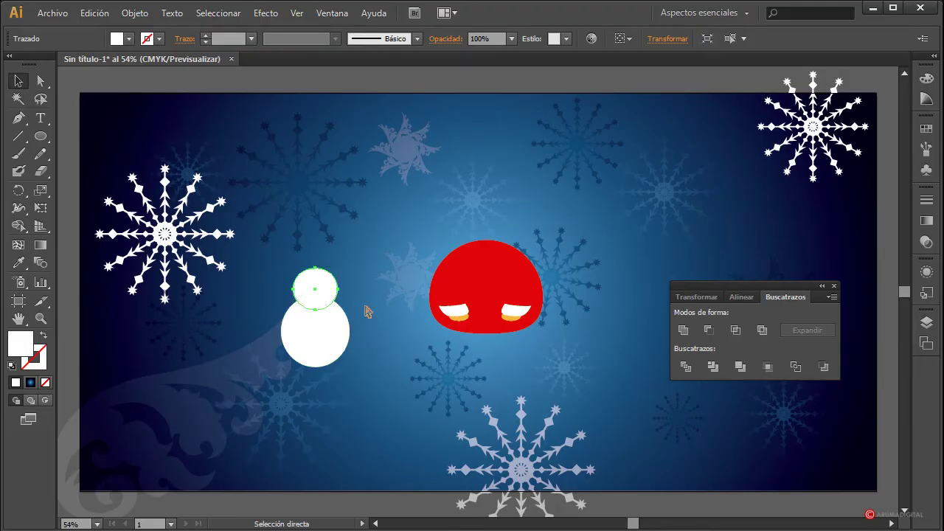
Add several anchor points with the Pen tool along the lower edge of the large white circle on both sides
key("v")
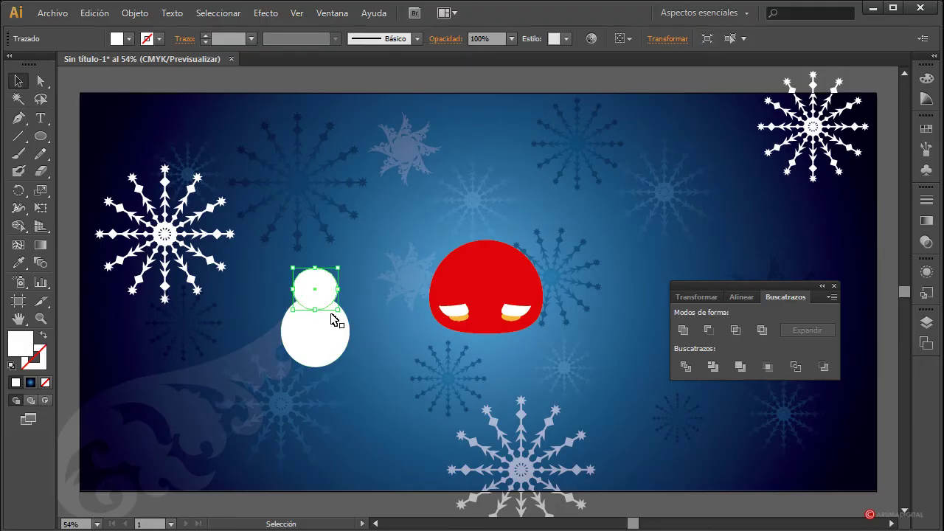
left_click(317, 341)
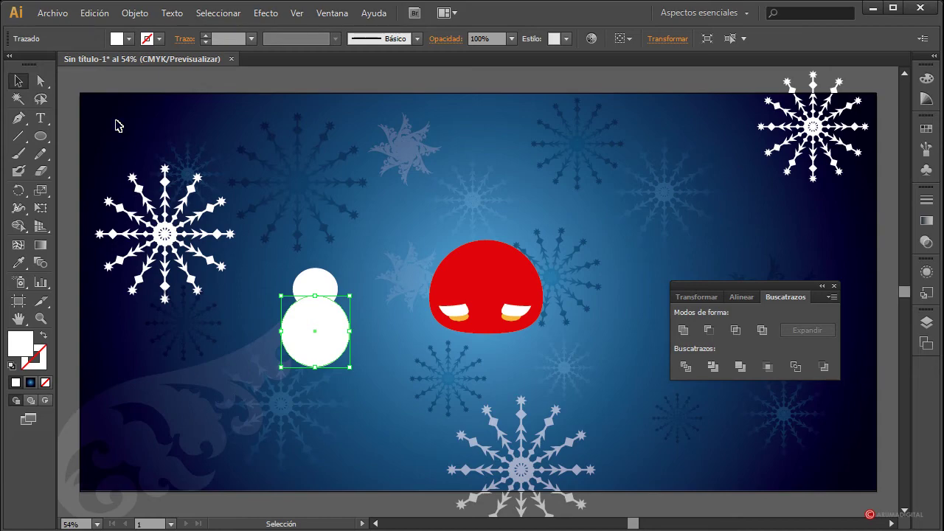
left_click(13, 120)
left_click(13, 121)
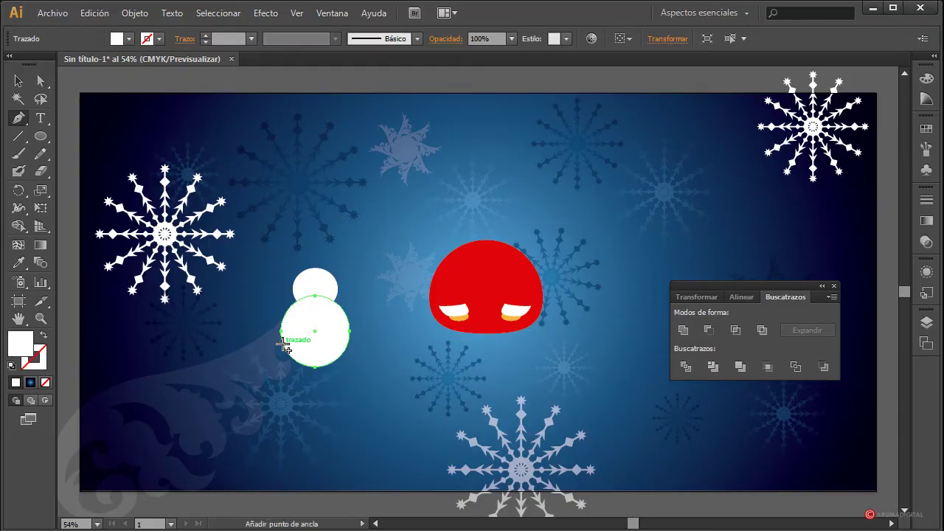
left_click(283, 344)
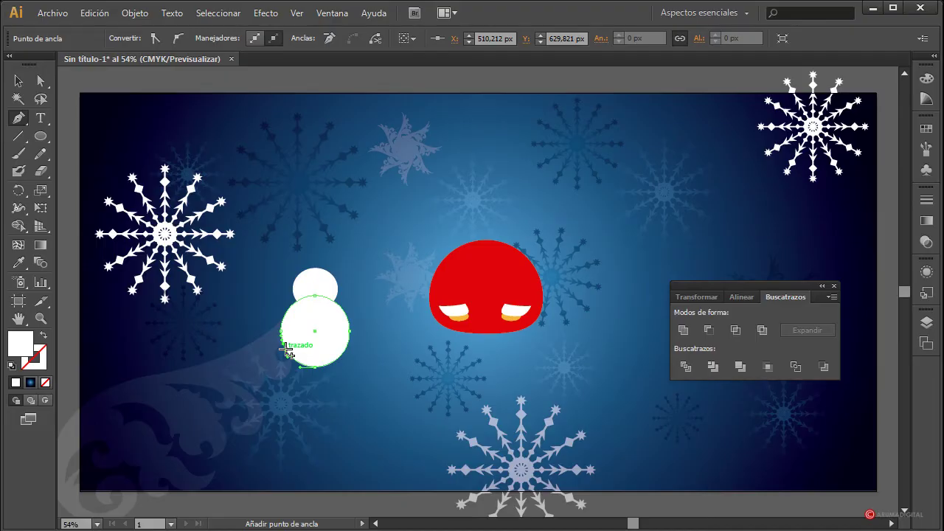
left_click(286, 350)
left_click(294, 358)
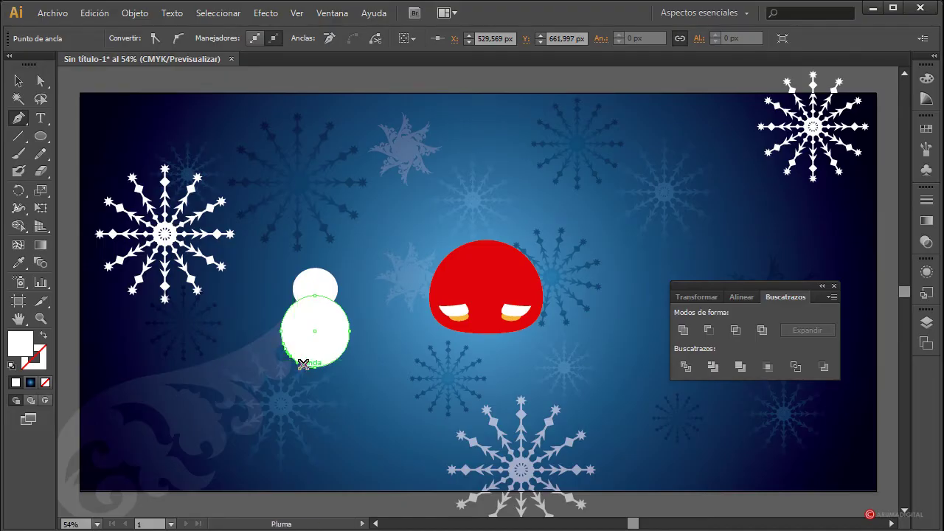
right_click(347, 338)
left_click(344, 351)
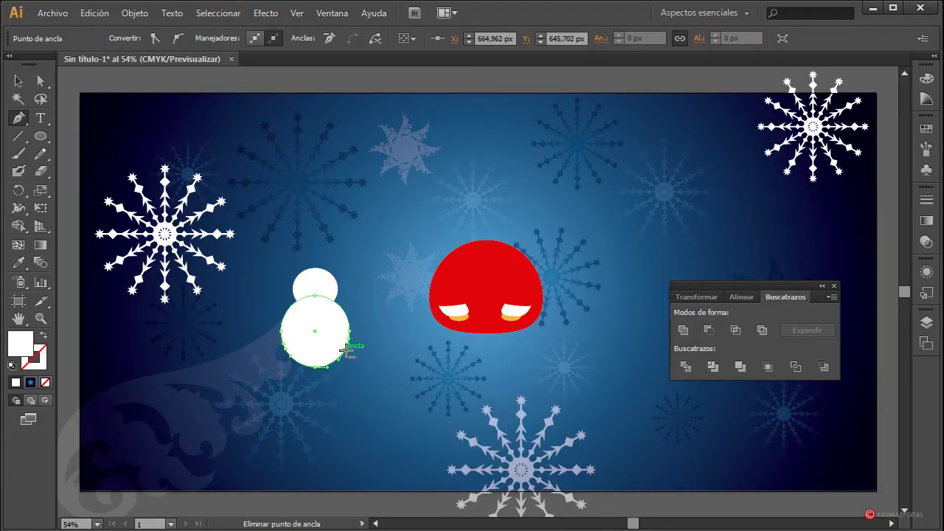
left_click(310, 365)
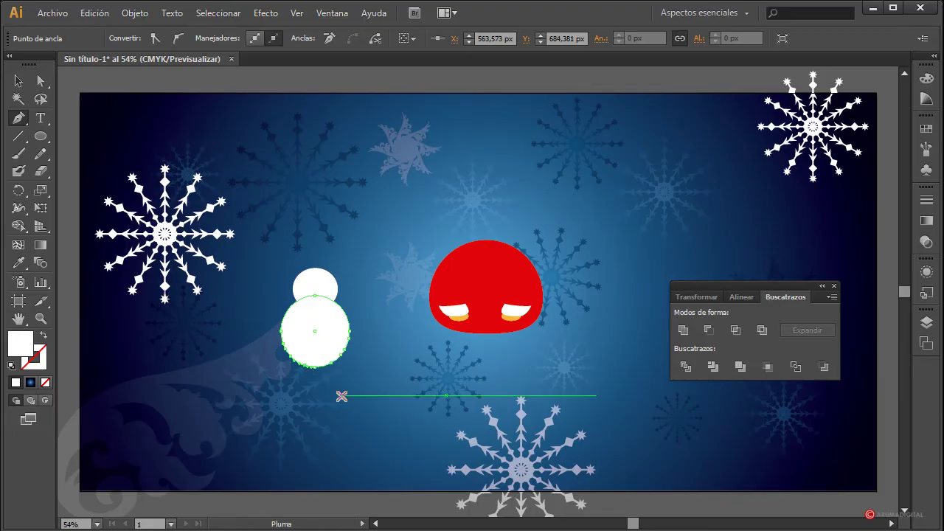
Move individual anchor points on the large white circle's lower edge with Direct Selection to form jagged beard tips
left_click(37, 82)
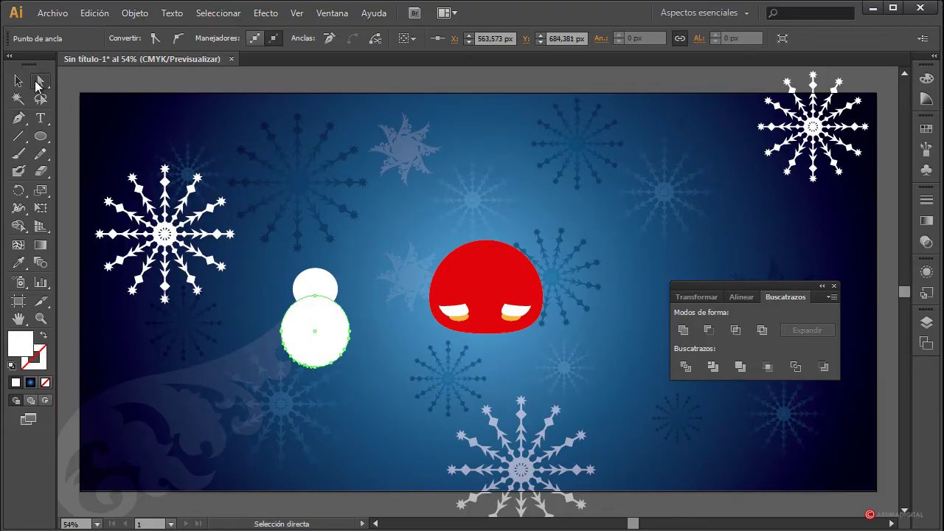
left_click(375, 357)
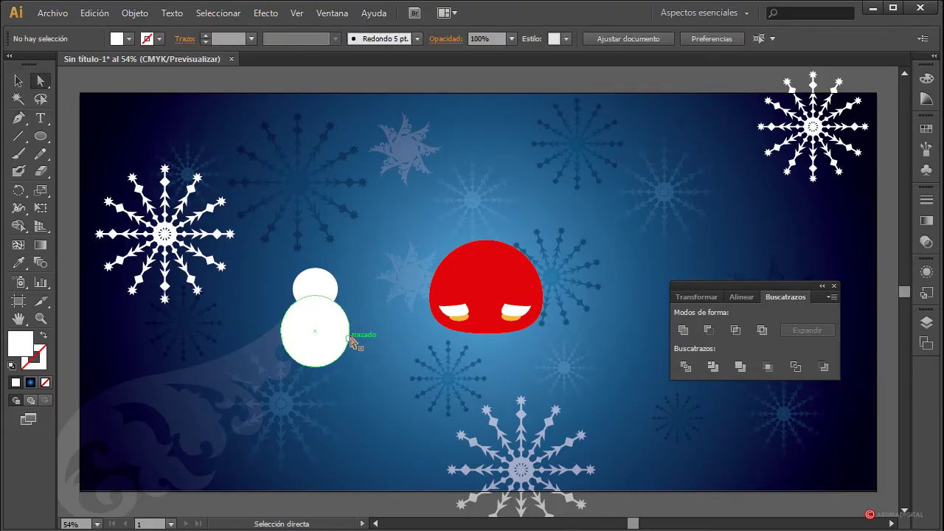
left_click(350, 345)
left_click_drag(349, 345, 332, 373)
left_click(292, 358)
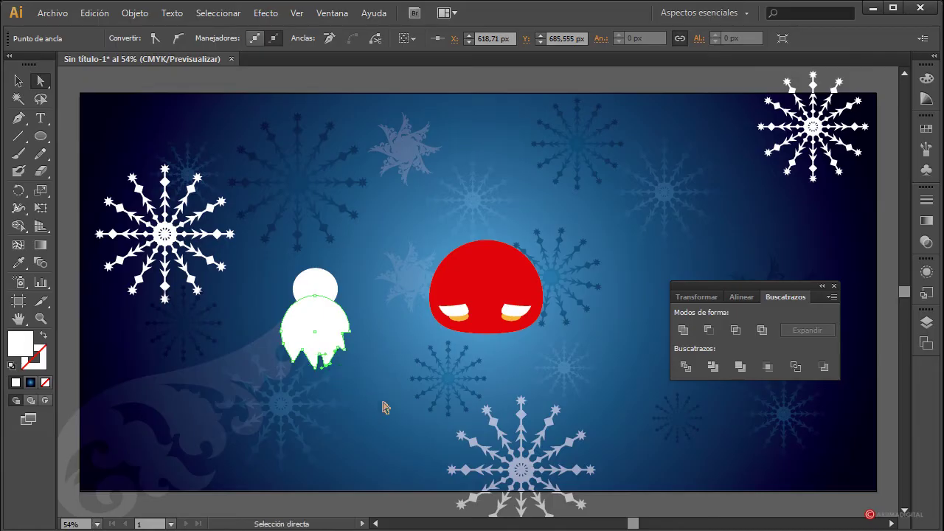
Refine the beard's remaining anchor points and convert the rounded ones to corners so the tips are sharp
left_click(289, 348)
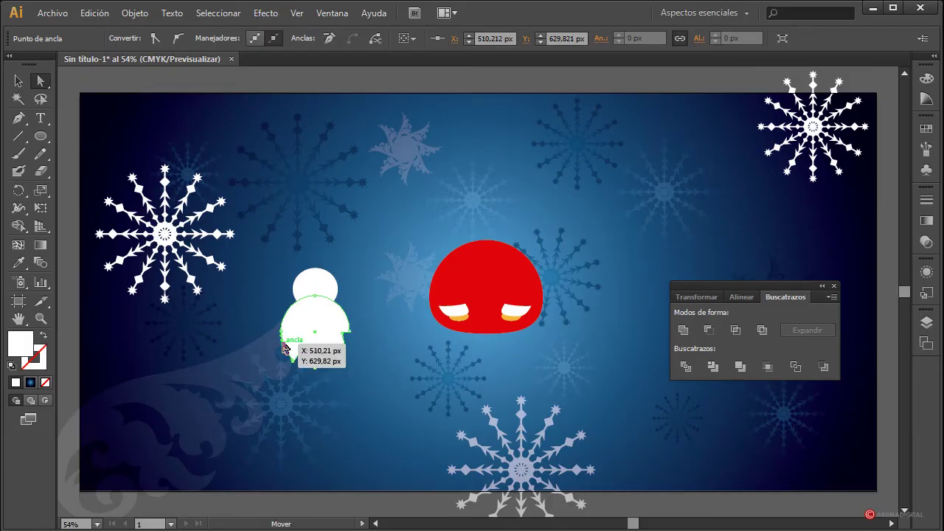
mouse_move(293, 365)
left_mouse_down()
mouse_move(301, 373)
mouse_move(296, 367)
left_mouse_up()
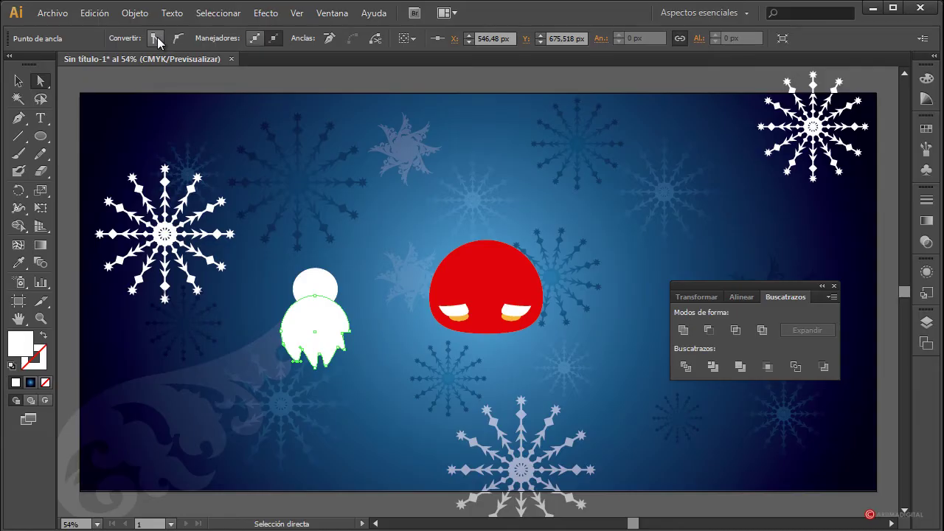
left_click(391, 434)
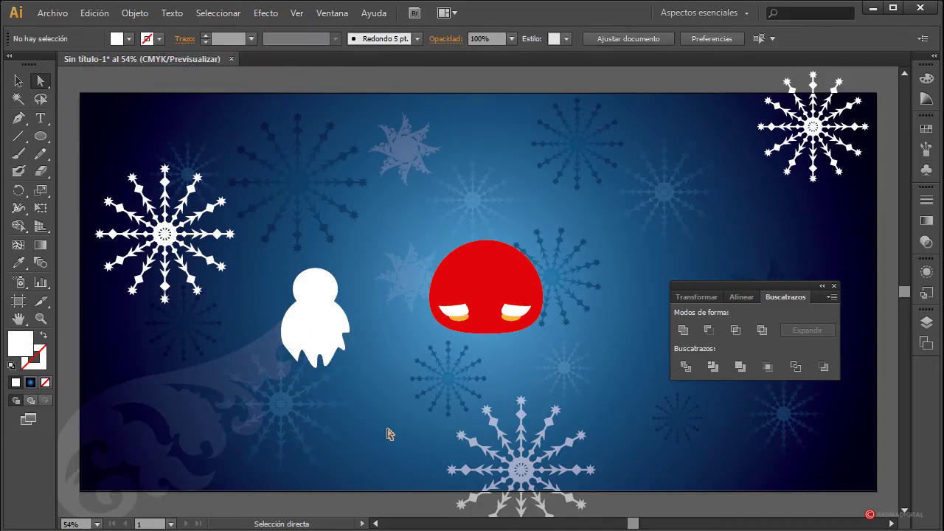
left_click(324, 366)
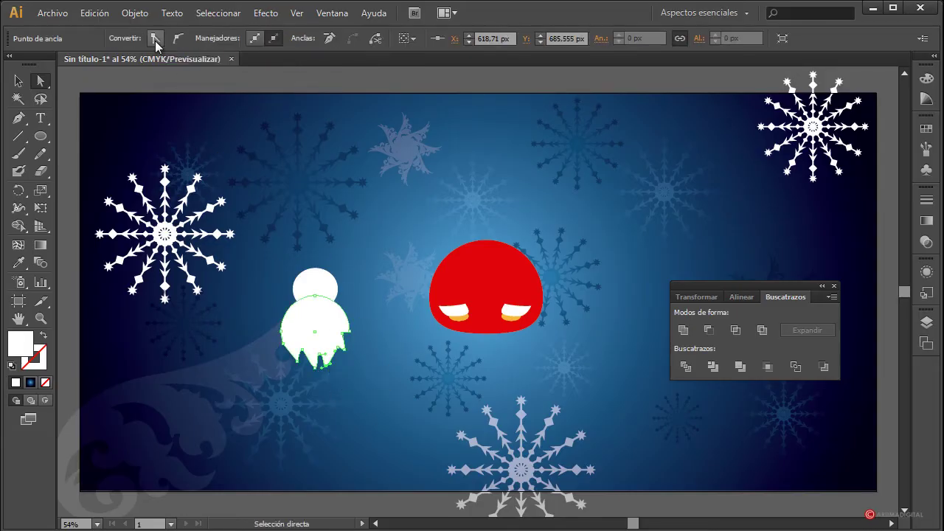
left_click_drag(319, 366, 328, 384)
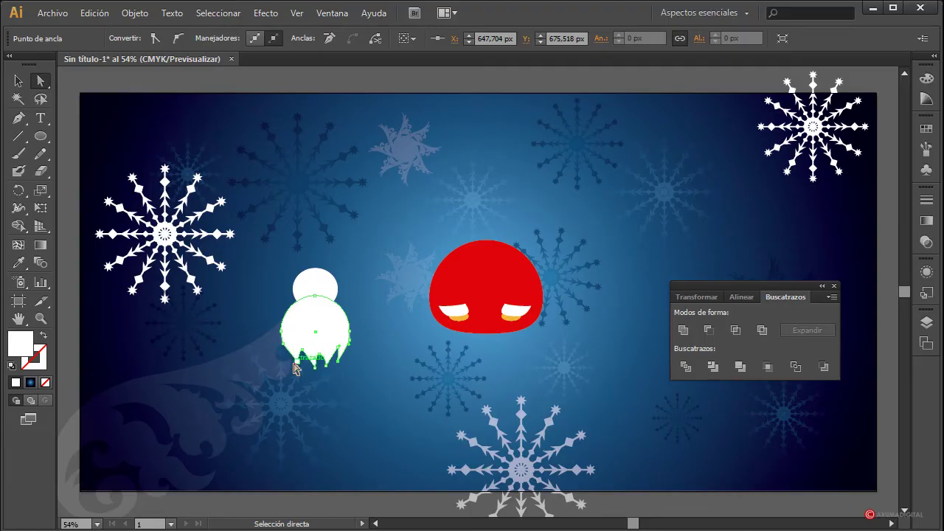
left_click_drag(284, 346, 288, 343)
left_click(371, 388)
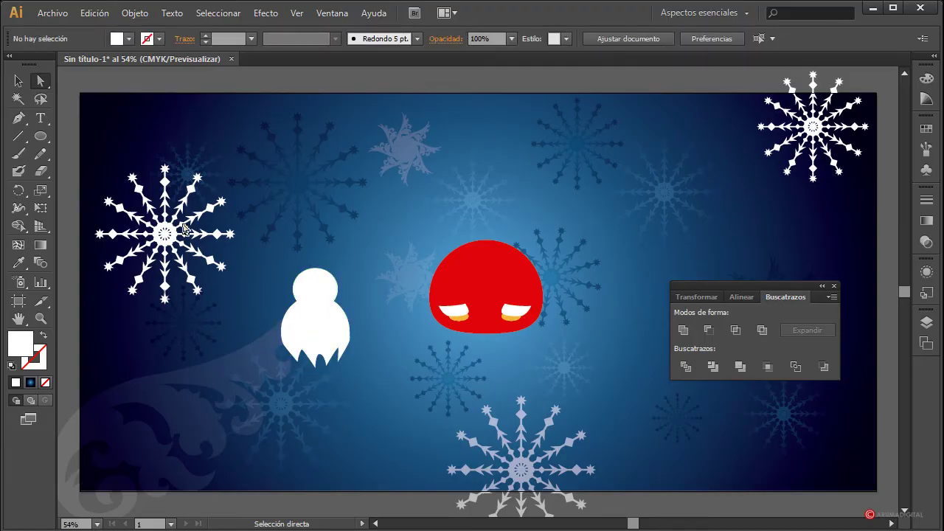
Move the small white circle down so that it overlaps the upper part of the beard as a face
left_click(19, 81)
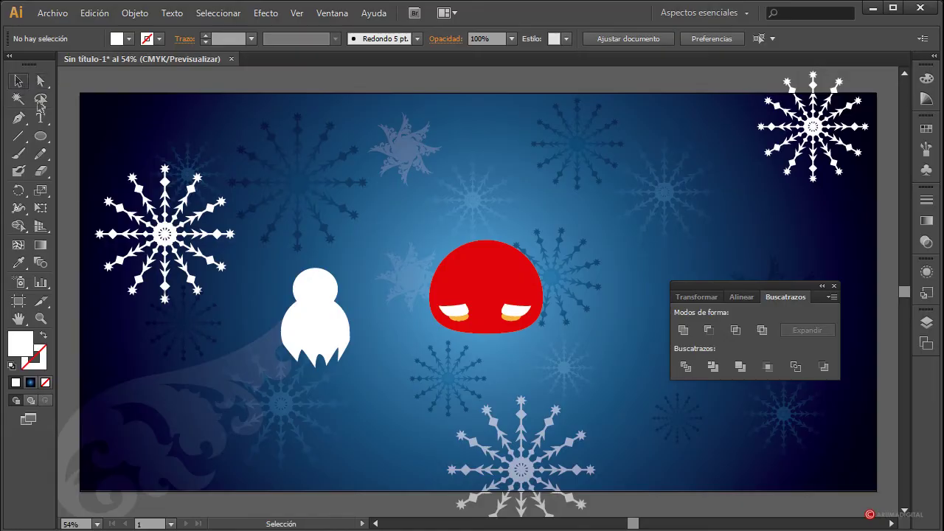
left_click(327, 288)
left_click_drag(326, 289, 327, 310)
left_click(356, 324)
left_click(335, 309)
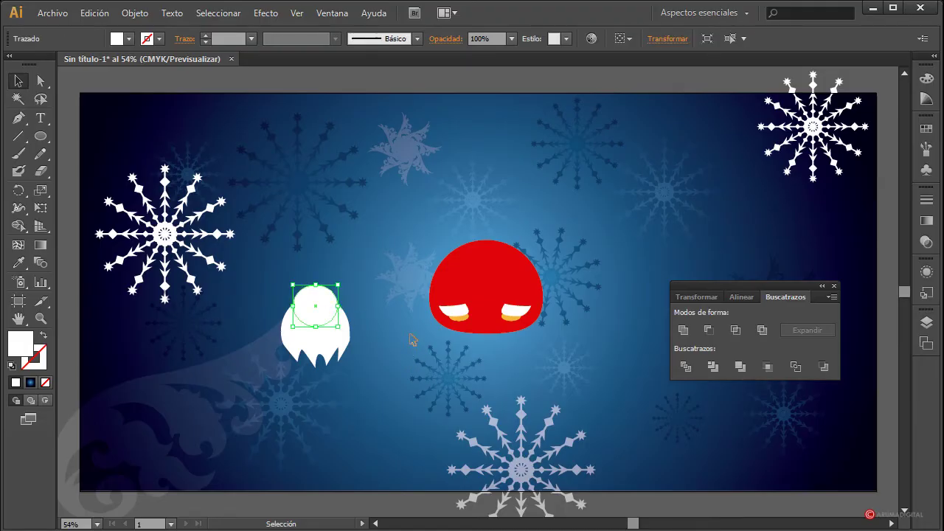
Fill the face circle with the light orange swatch and deselect it
left_click(122, 40)
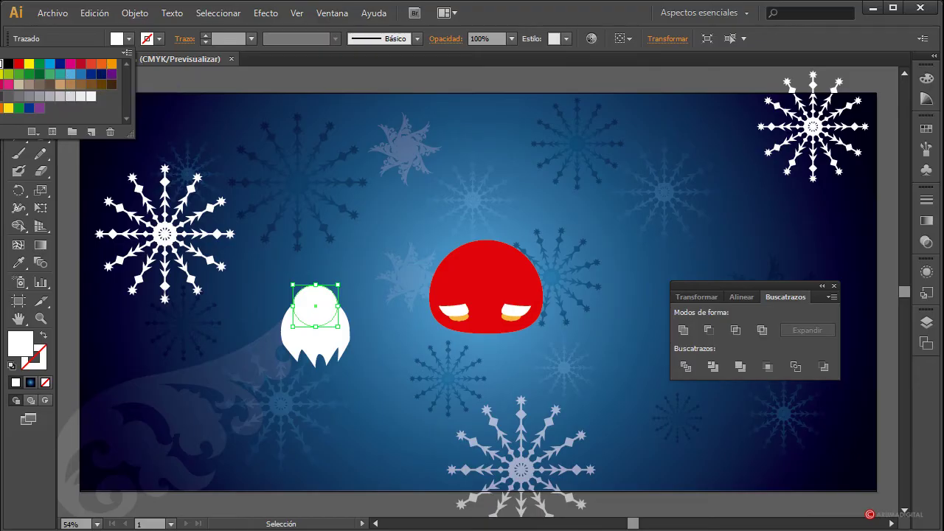
left_click(7, 107)
left_click(376, 259)
left_click(376, 255)
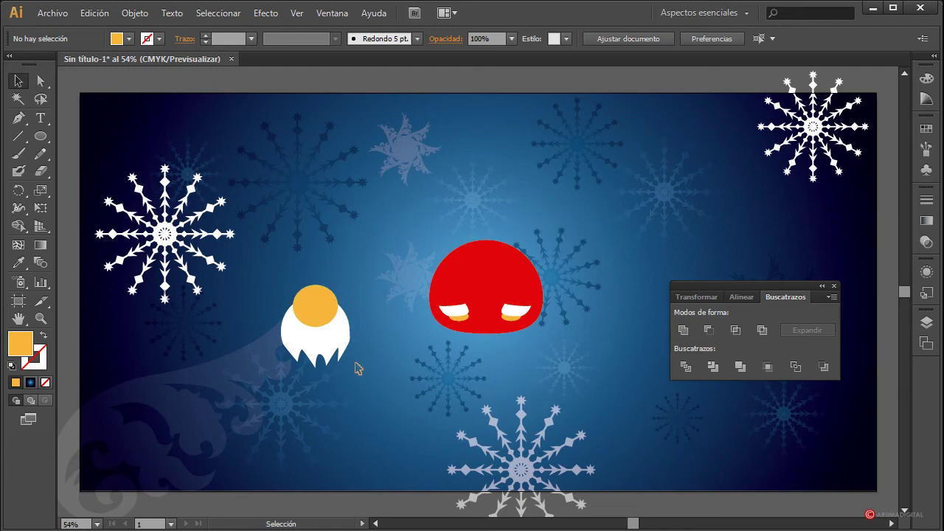
Draw a row of five small overlapping circles above the face and unite them into one shape
left_click(41, 137)
left_click_drag(252, 248, 268, 260)
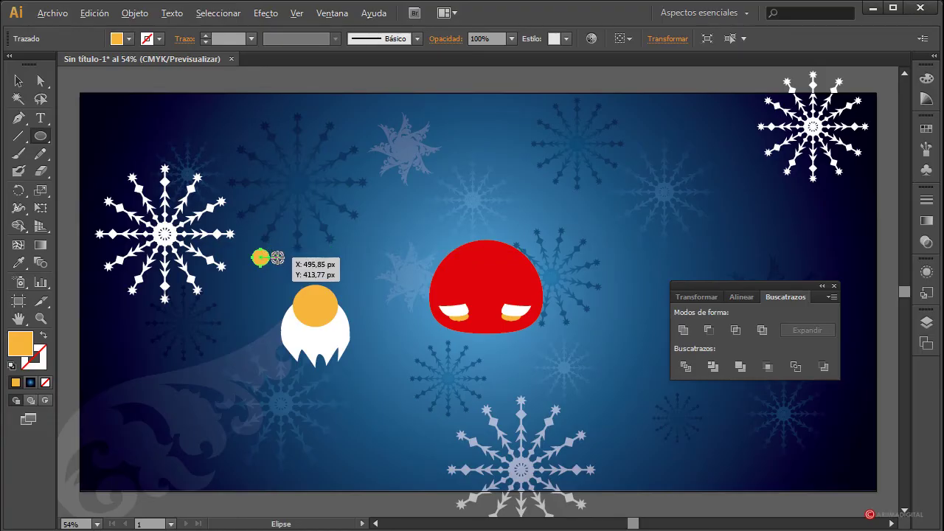
left_click_drag(277, 256, 310, 257)
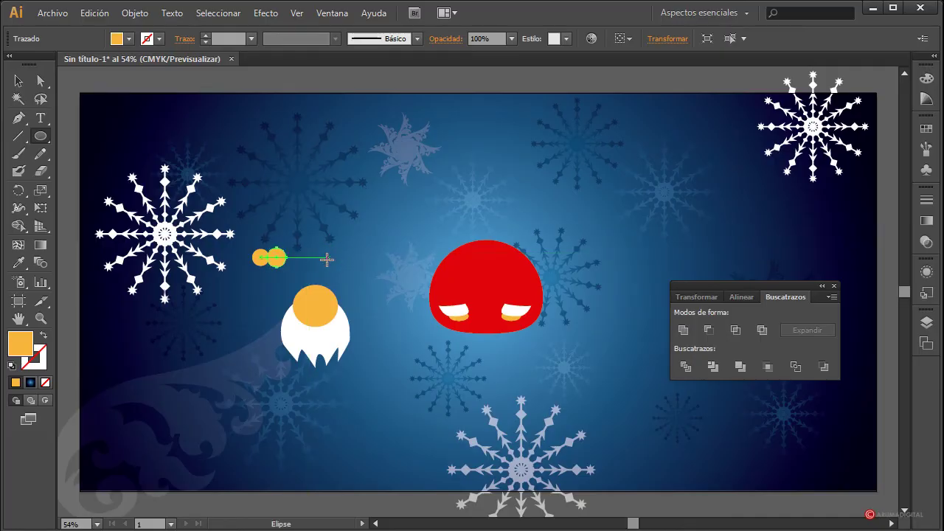
left_click_drag(296, 257, 324, 257)
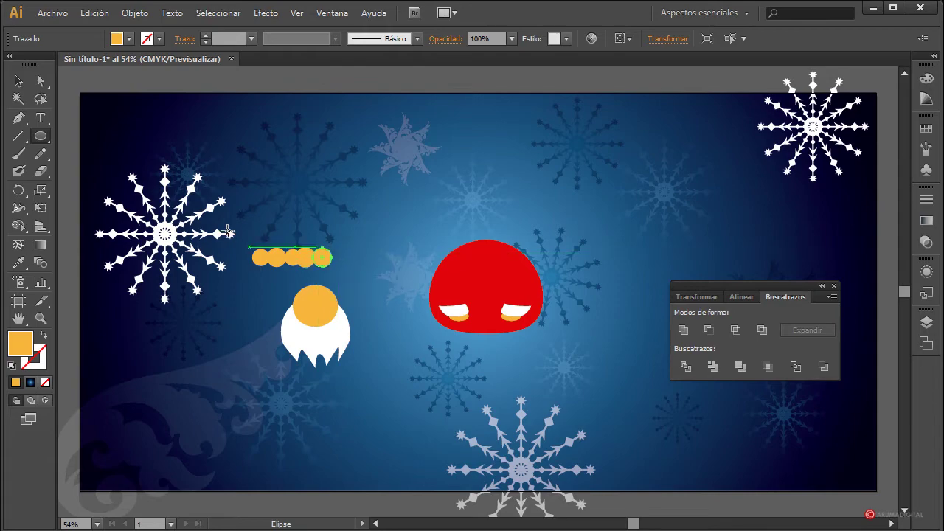
left_click(19, 80)
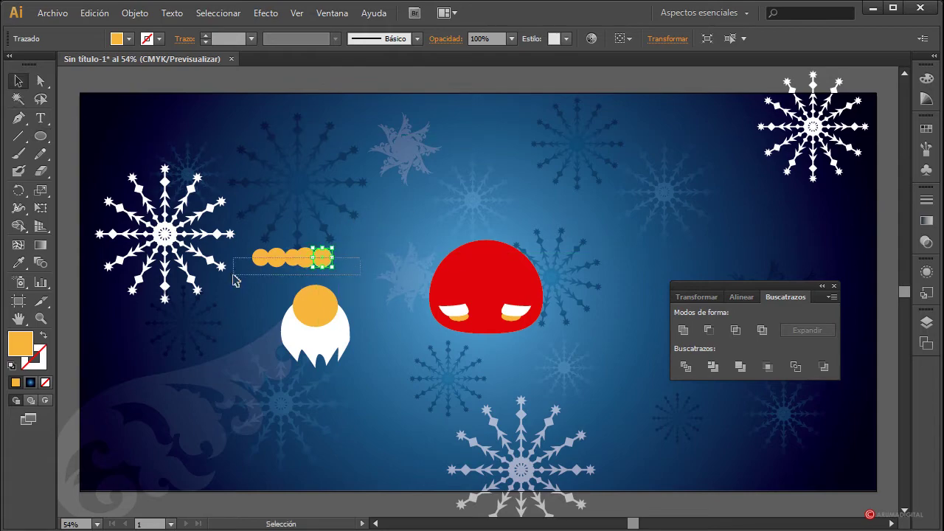
left_click_drag(234, 281, 234, 276)
left_click(684, 332)
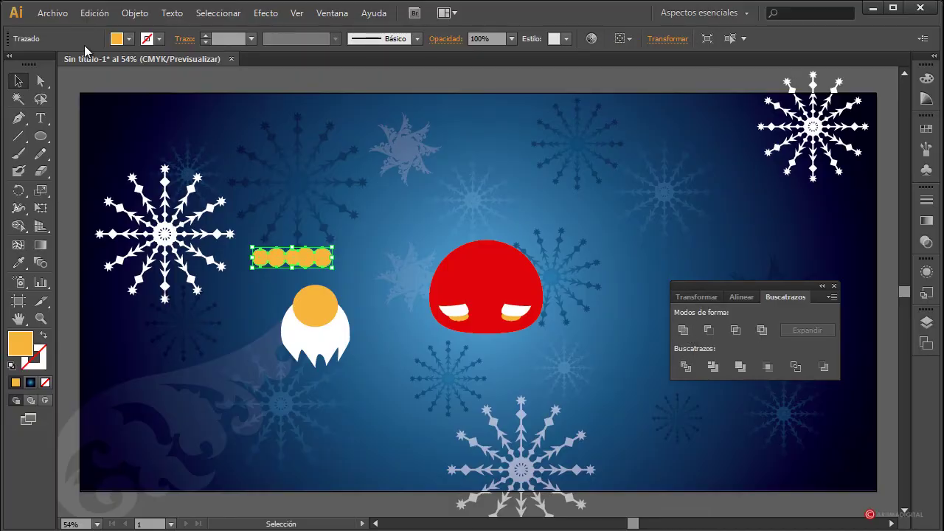
Fill the united circle row with white, scale it down and place it across the top of the face
left_click(117, 39)
left_click(2, 64)
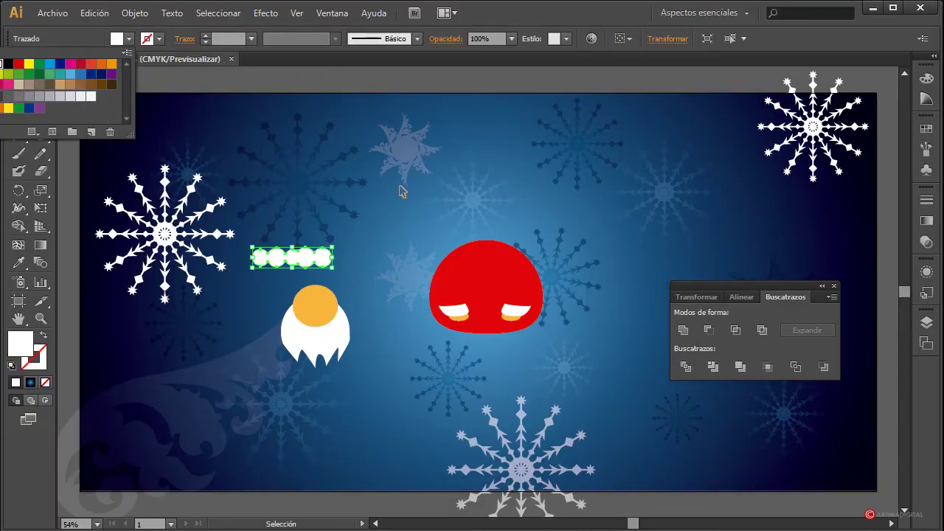
left_click_drag(333, 246, 338, 280)
left_click(379, 263)
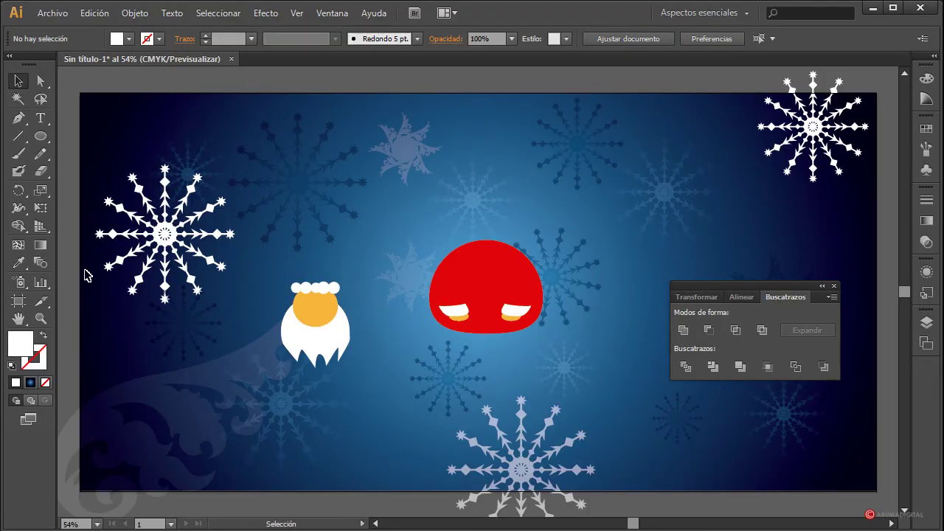
Draw a tall narrow ellipse beside the beard and give it the large body's red fill with the Eyedropper
left_click(40, 139)
left_click_drag(227, 282, 258, 331)
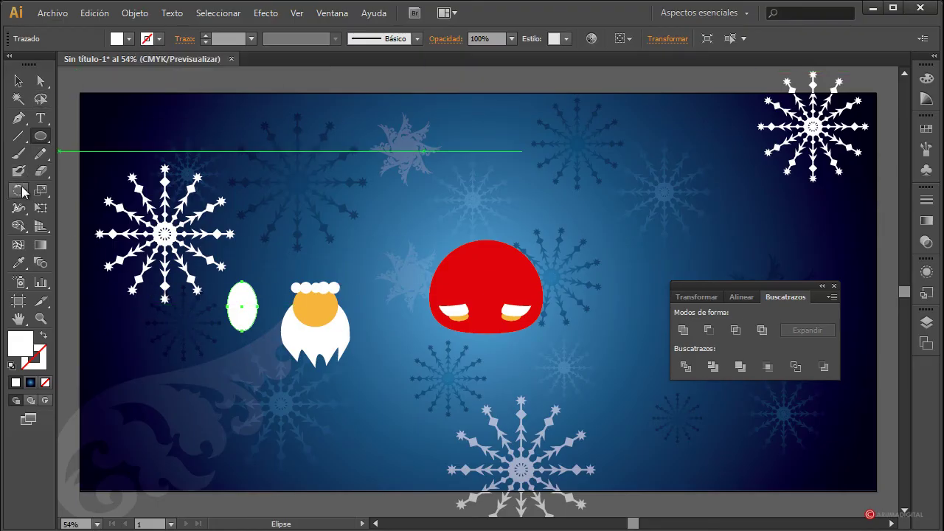
left_click(18, 262)
left_click(493, 261)
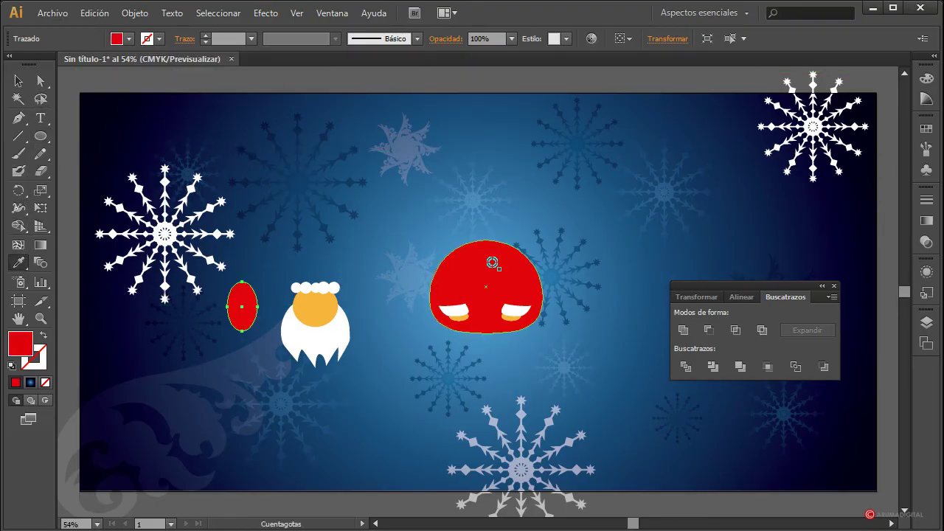
left_click(20, 83)
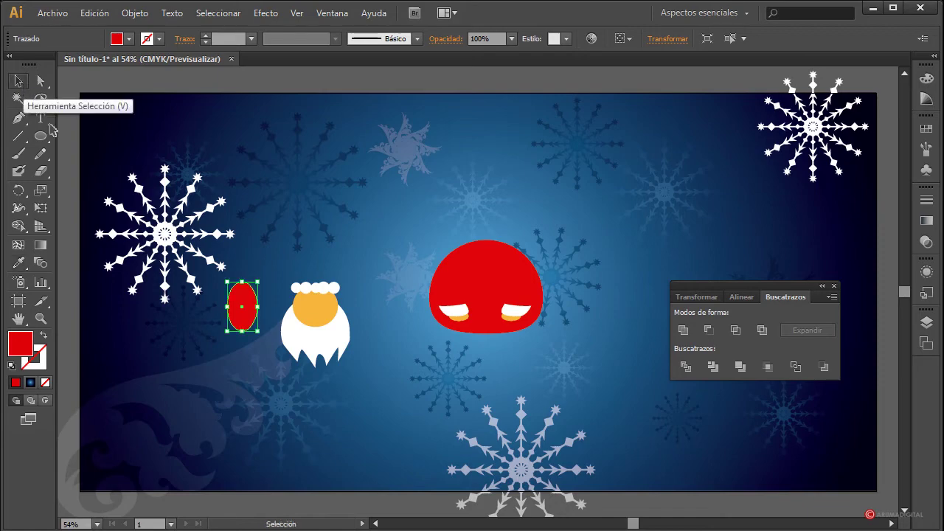
Draw a small ellipse, tilt it on the tip of the red ellipse as a pompom and fill it white
left_click(41, 136)
mouse_move(238, 180)
left_mouse_down()
mouse_move(247, 194)
mouse_move(247, 185)
mouse_move(244, 277)
left_mouse_up()
left_click(19, 81)
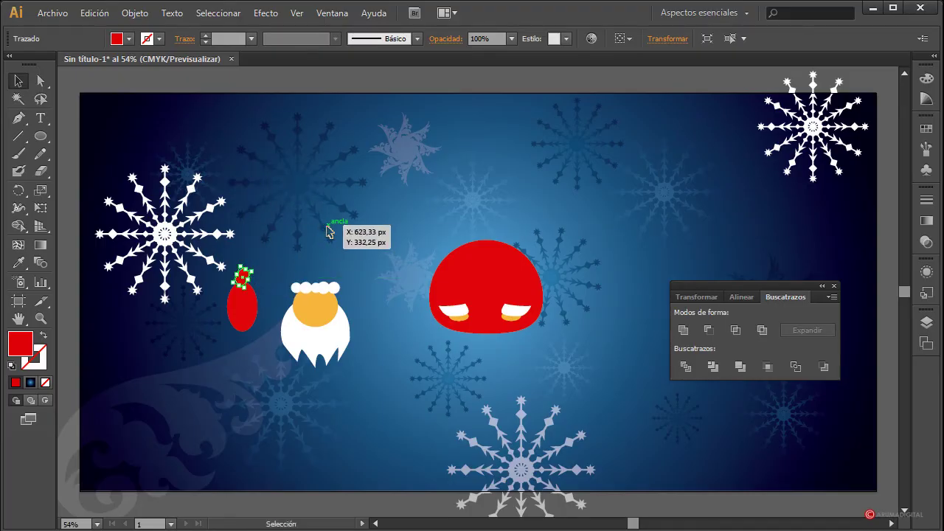
left_click(326, 221)
left_click(118, 38)
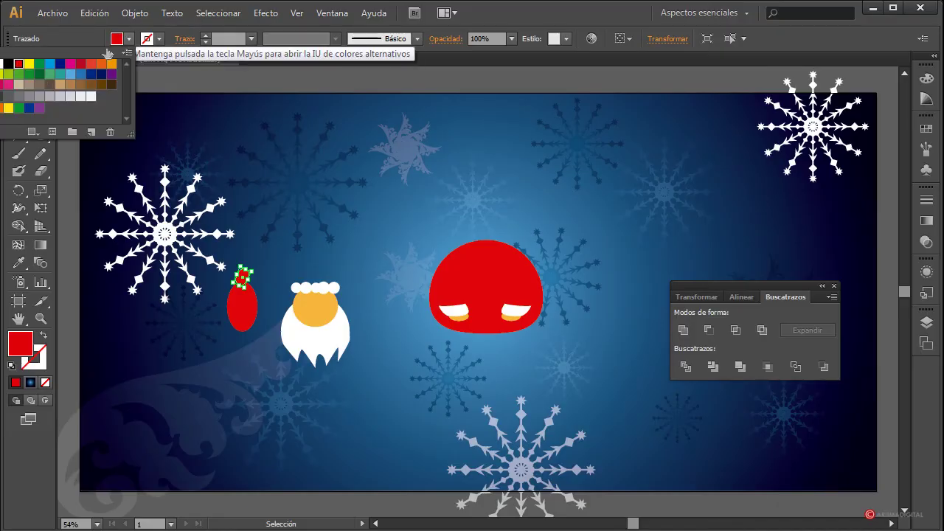
left_click(11, 73)
left_click(273, 273)
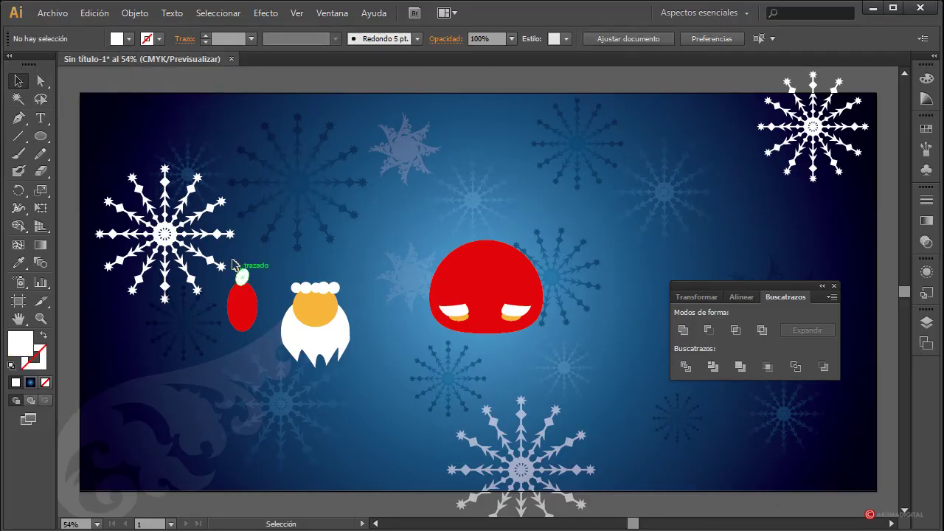
Move the red ellipse and its pompom together onto the head and send them behind the white hat trim
left_click_drag(256, 318, 316, 258)
left_click(373, 256)
key("ctrl+[")
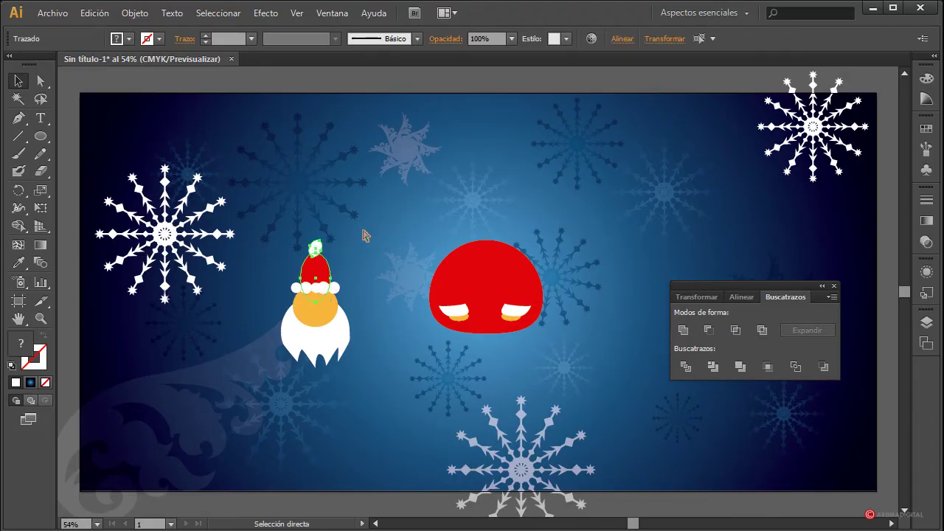
left_click(421, 359)
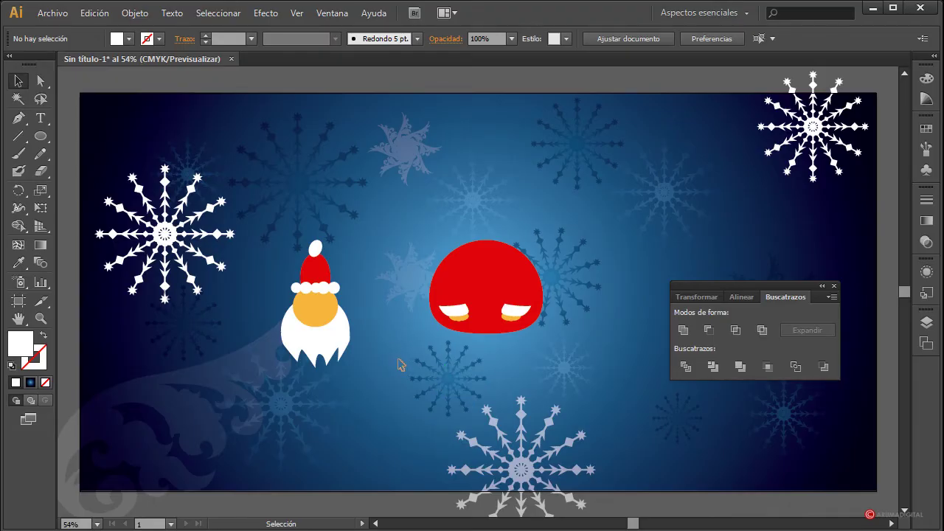
Draw a small arc on the beard below the face and rotate it into a smiling mouth
left_click(19, 136)
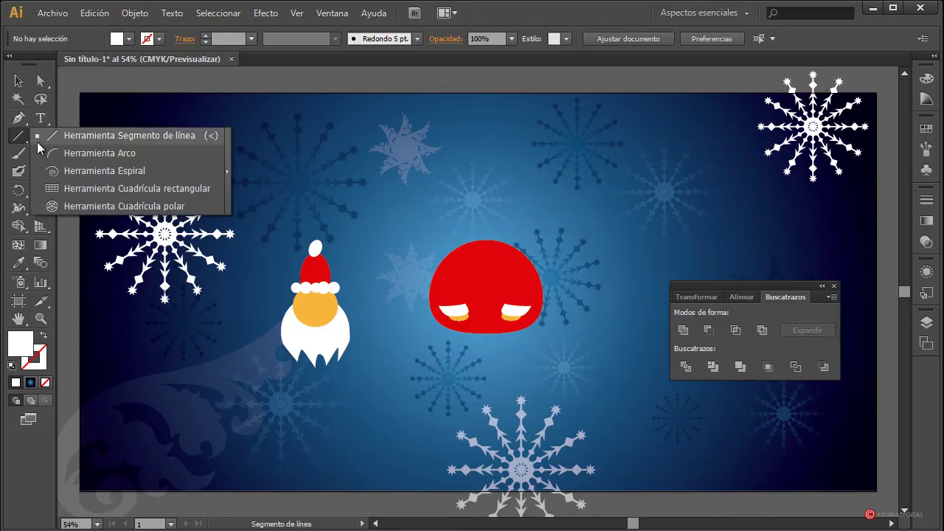
left_click(56, 153)
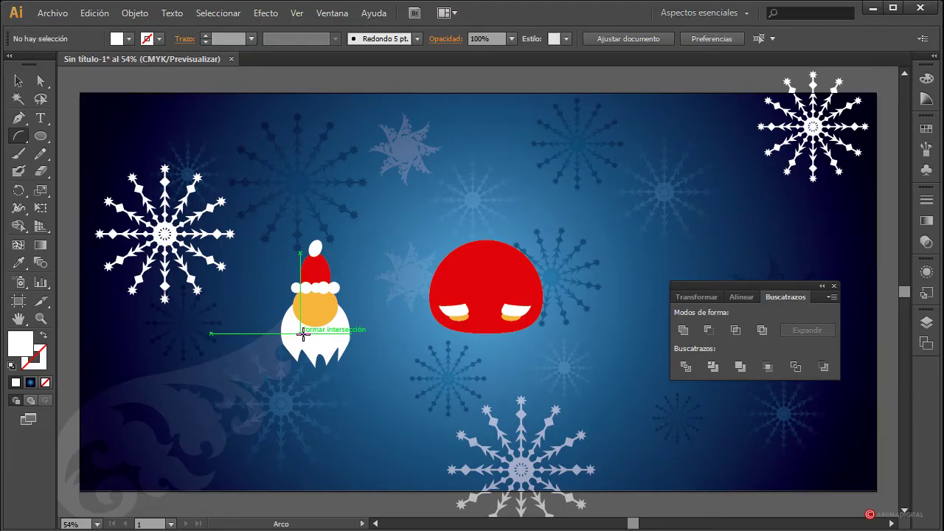
left_click_drag(303, 334, 317, 347)
left_click(19, 81)
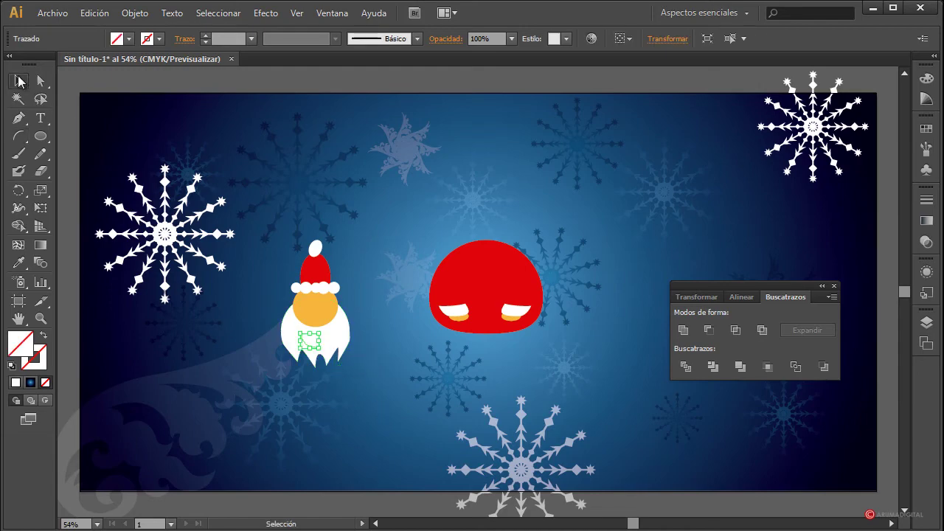
mouse_move(323, 334)
left_mouse_down()
mouse_move(319, 322)
mouse_move(316, 347)
mouse_move(326, 333)
left_mouse_up()
left_click(384, 405)
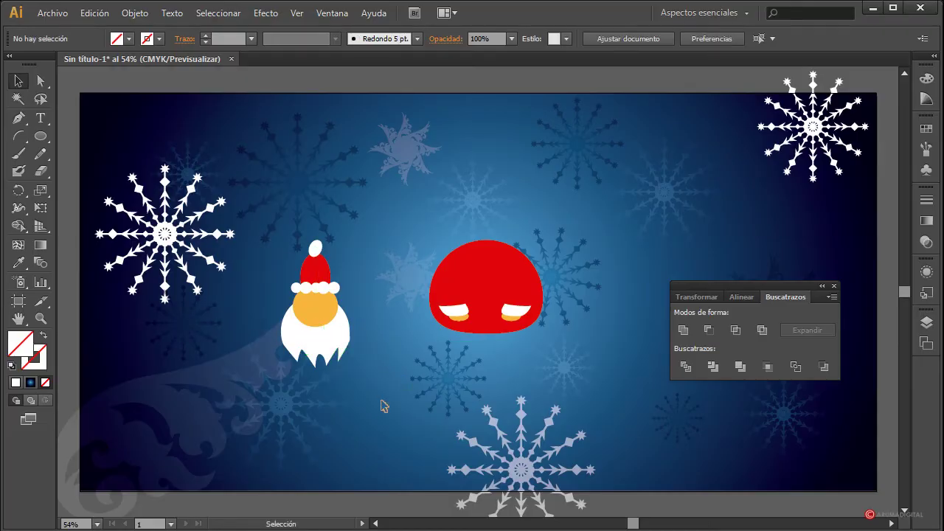
Give the mouth arc a black 1 pt stroke with no fill
left_click(325, 336)
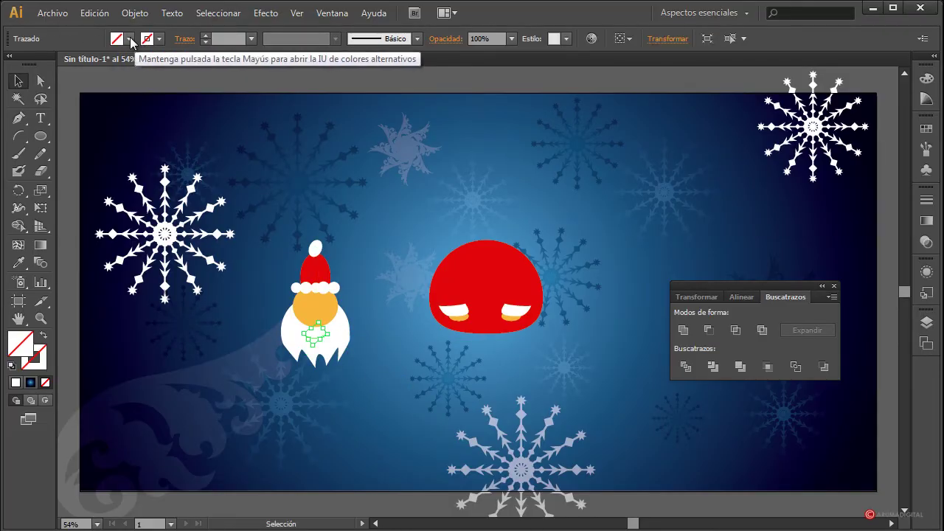
left_click(159, 39)
left_click(39, 64)
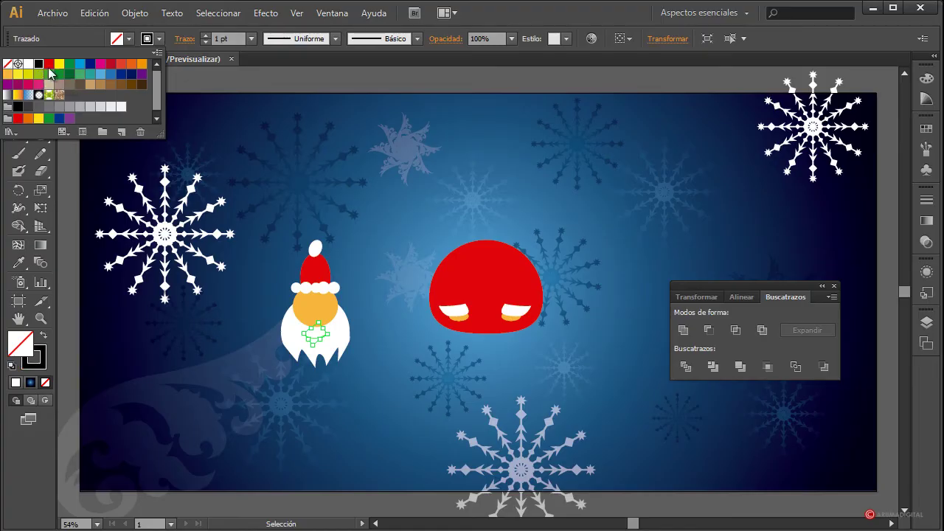
left_click(249, 137)
left_click(243, 131)
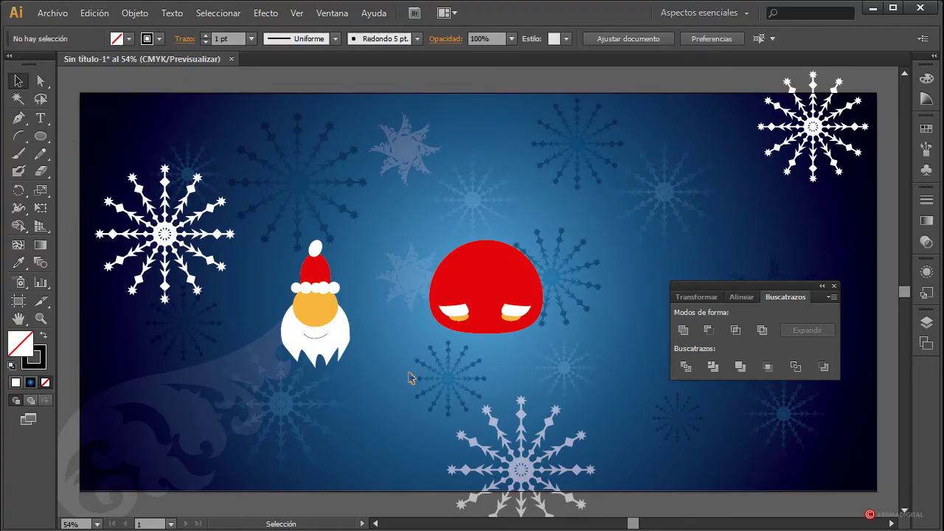
Draw two small circles beside the hat for the eyes, making the second smaller at about 11 px
left_click(41, 136)
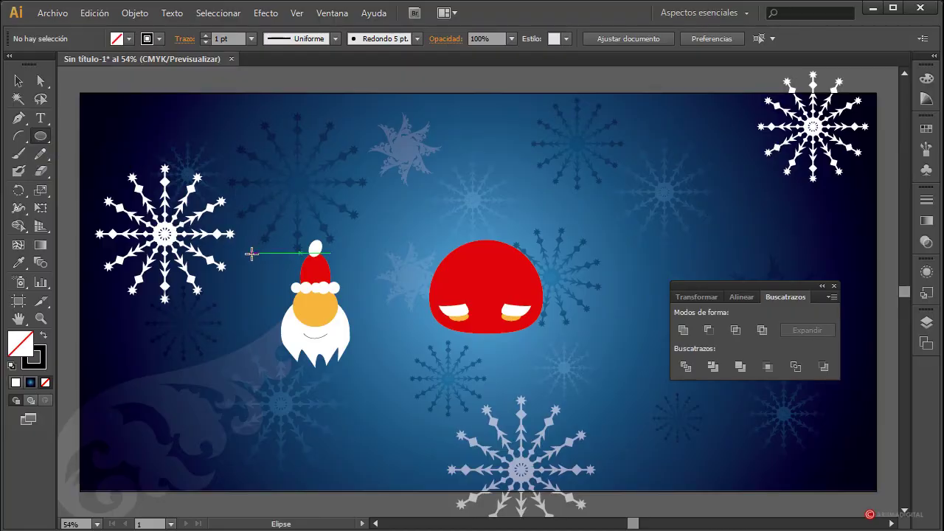
left_click_drag(255, 254, 258, 261)
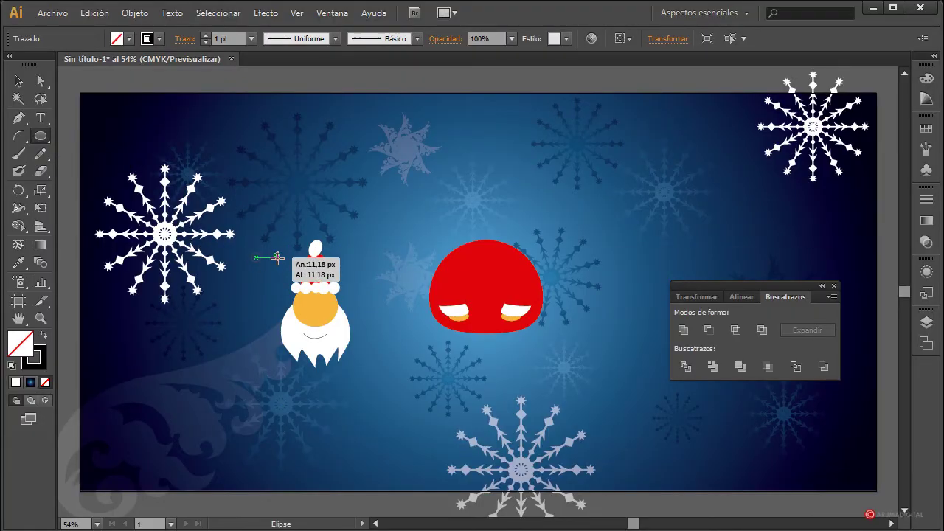
left_click(19, 85)
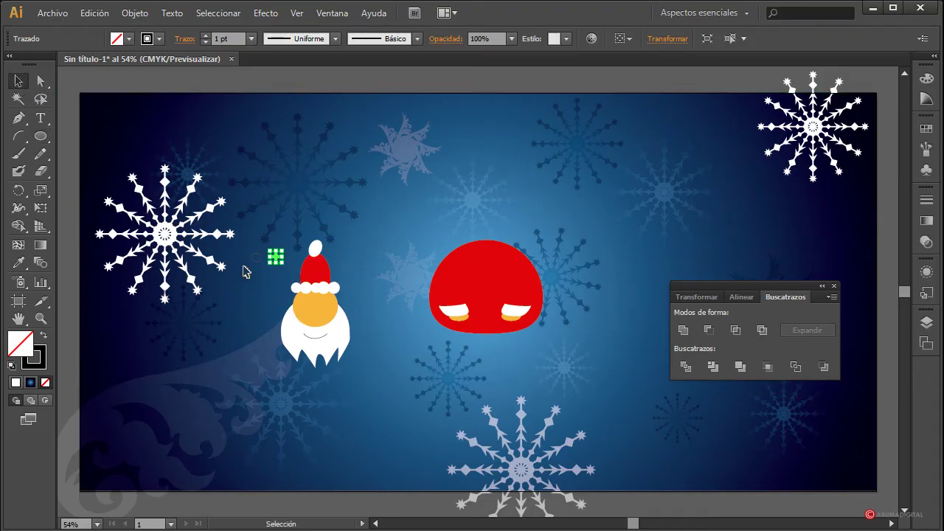
Fill both small circles black without a stroke and place them on the face as eyes
left_click_drag(246, 271, 294, 249)
left_click(129, 38)
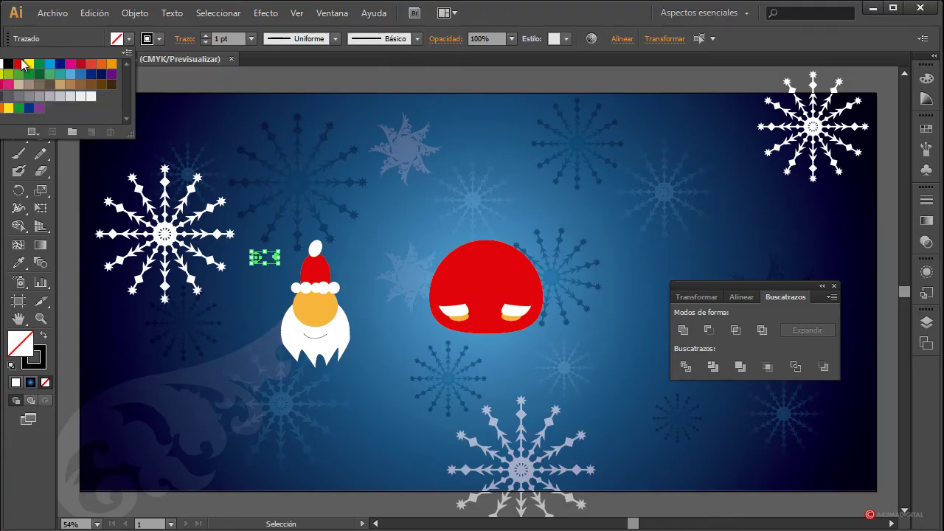
left_click(9, 64)
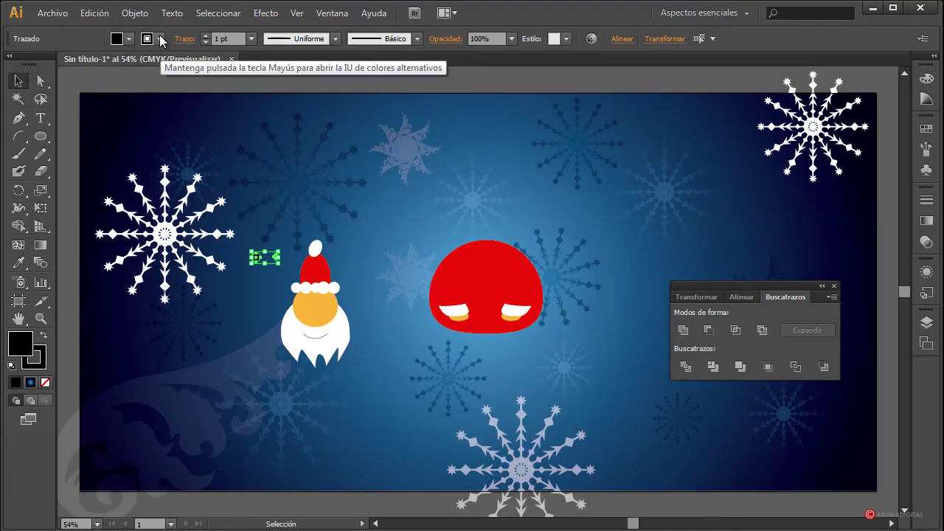
left_click(161, 40)
left_click(7, 64)
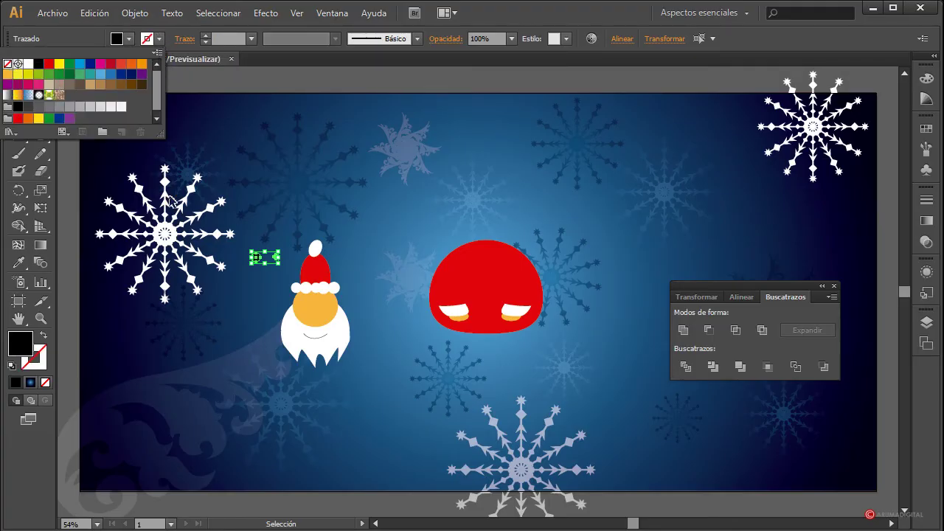
left_click(264, 287)
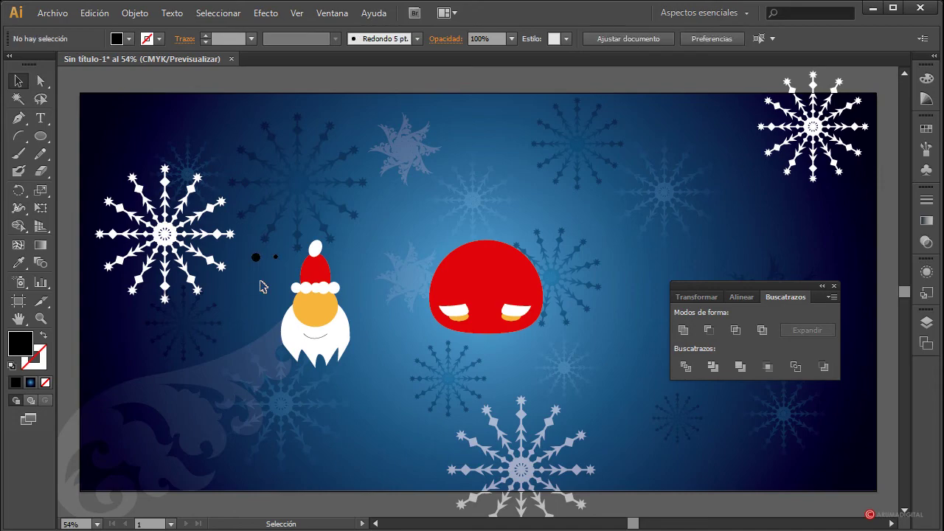
left_click_drag(272, 264, 308, 303)
left_click(398, 379)
Draw a small ellipse nose at the bottom of the face and give it the body's red fill with the Eyedropper
left_click(325, 319)
left_click(41, 135)
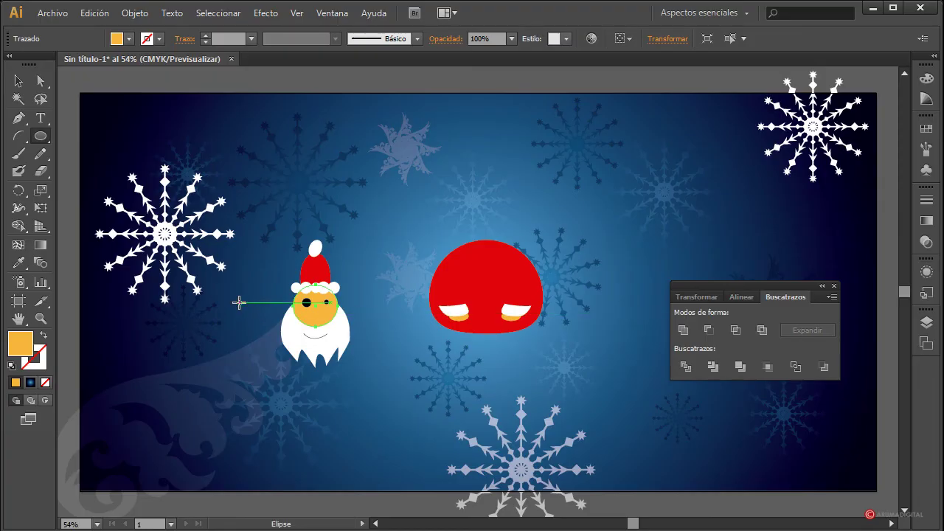
left_click_drag(239, 303, 345, 326)
left_click(18, 81)
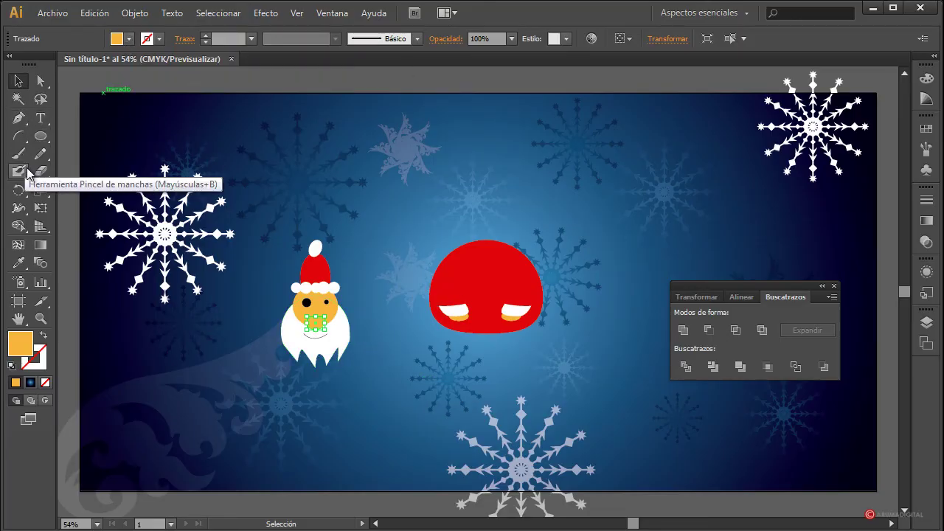
left_click(19, 262)
left_click(502, 274)
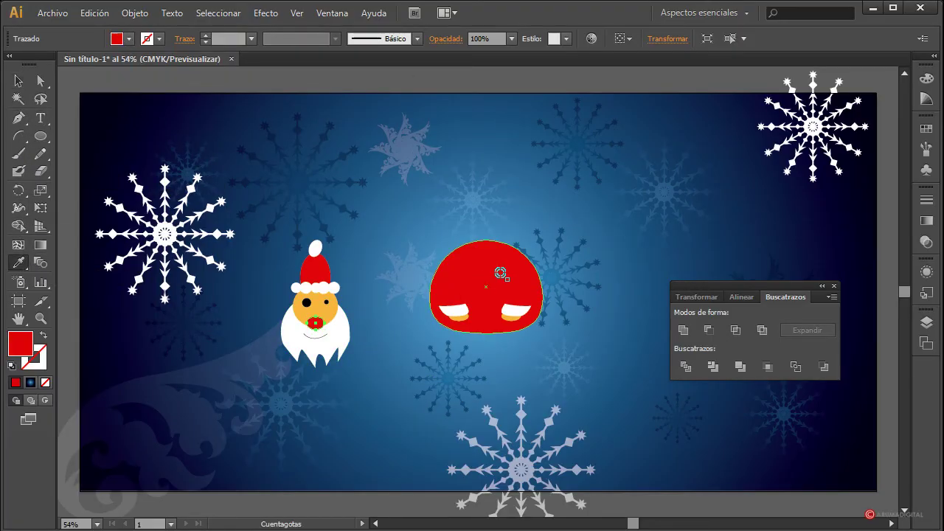
left_click(18, 81)
left_click(318, 210)
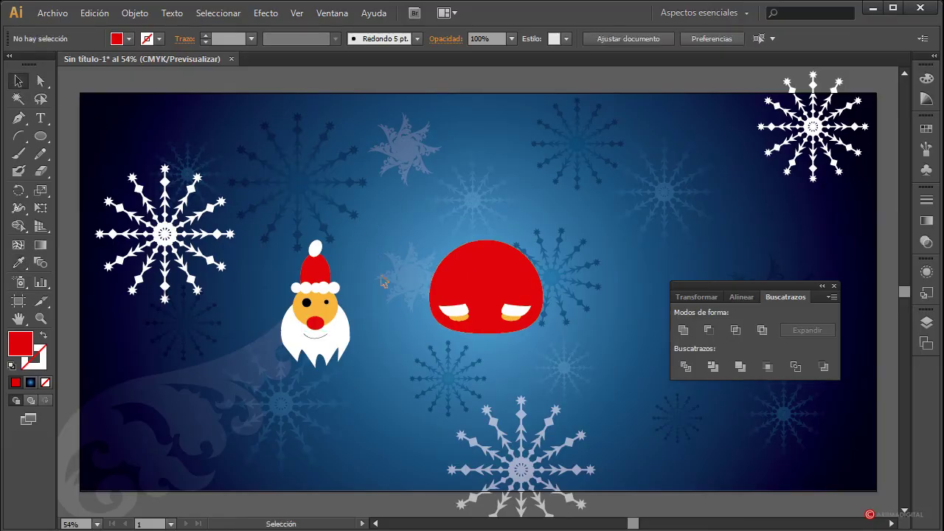
Raise the bottom anchor point of the orange face slightly so that edge sits behind the nose
left_click(331, 314)
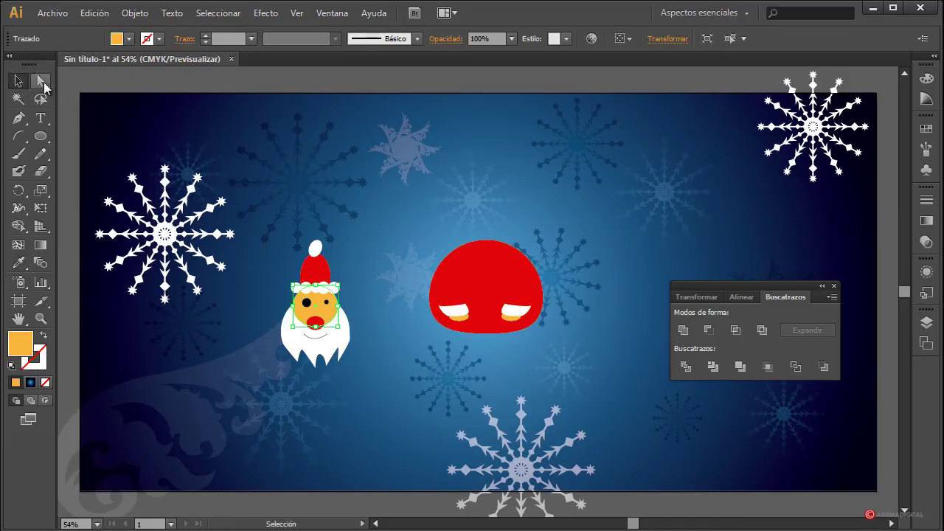
left_click(42, 81)
left_click(318, 330)
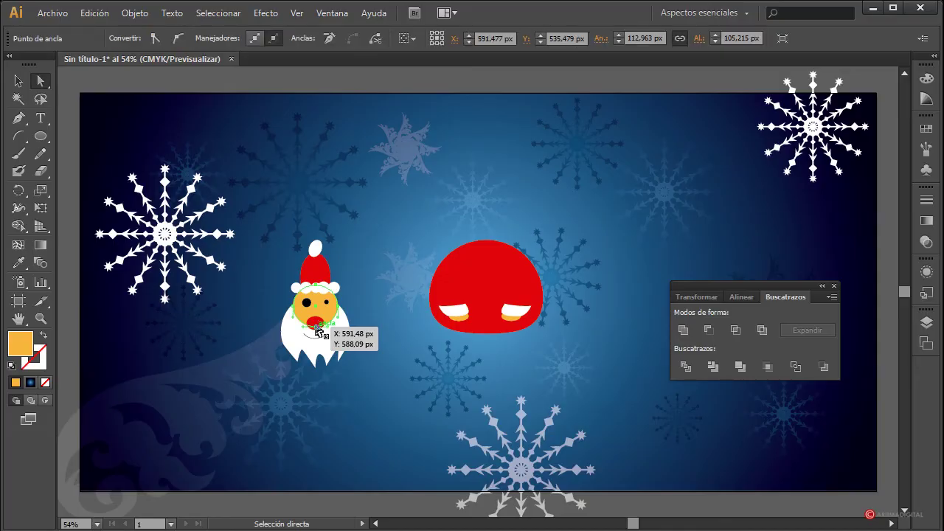
left_click_drag(318, 330, 317, 326)
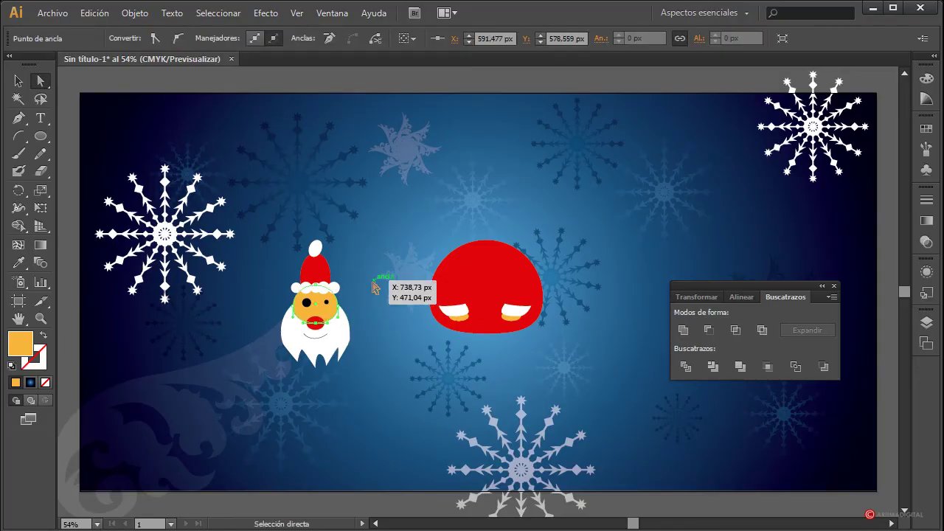
left_click(392, 387)
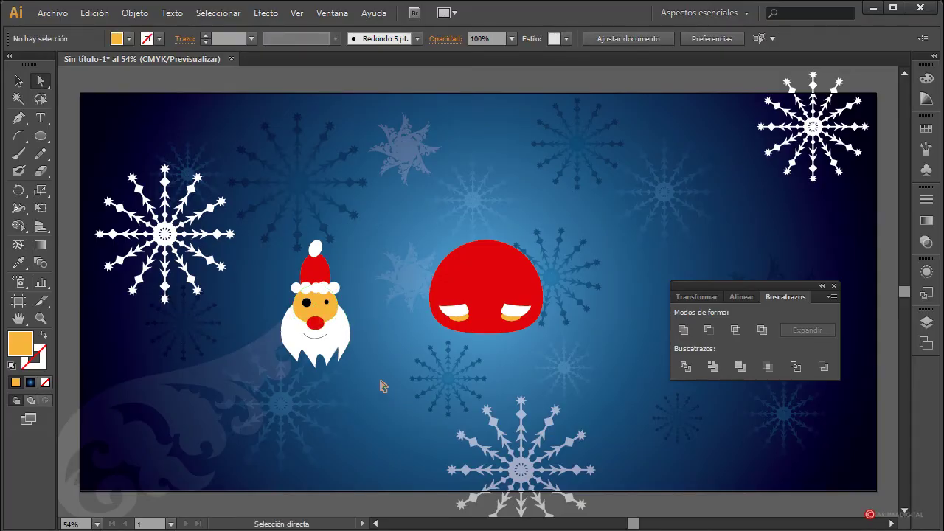
Draw a tiny circle beside the beard and fill it black with no stroke as a coat button
left_click(354, 330)
left_click(379, 379)
left_click(19, 81)
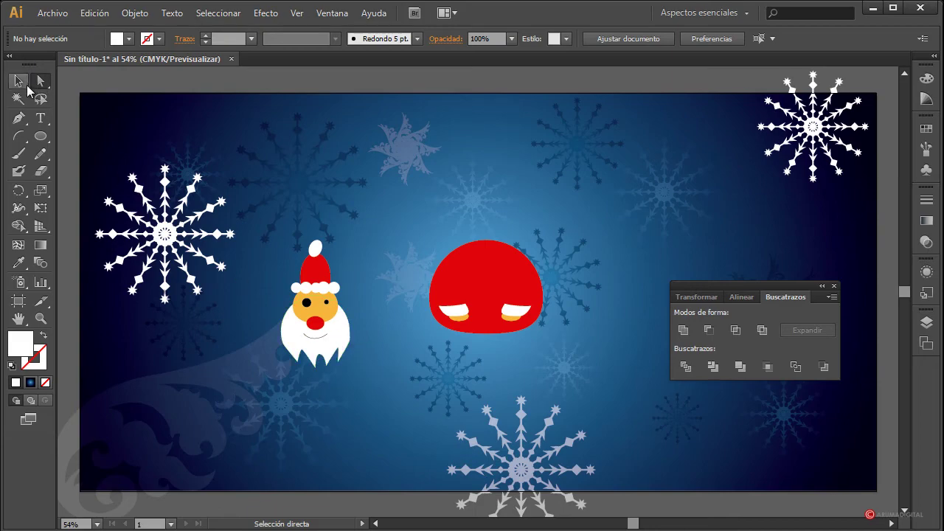
left_click(41, 135)
left_click_drag(371, 348, 379, 355)
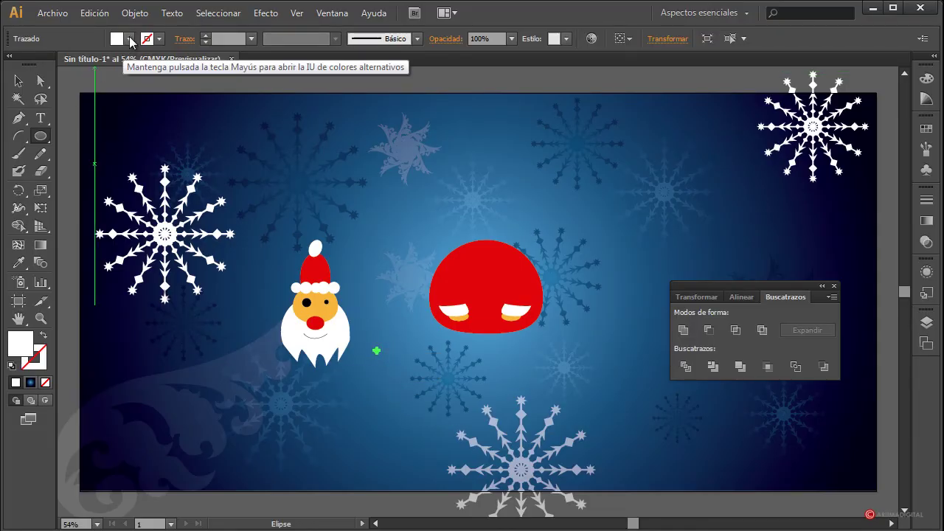
left_click(129, 38)
left_click(11, 66)
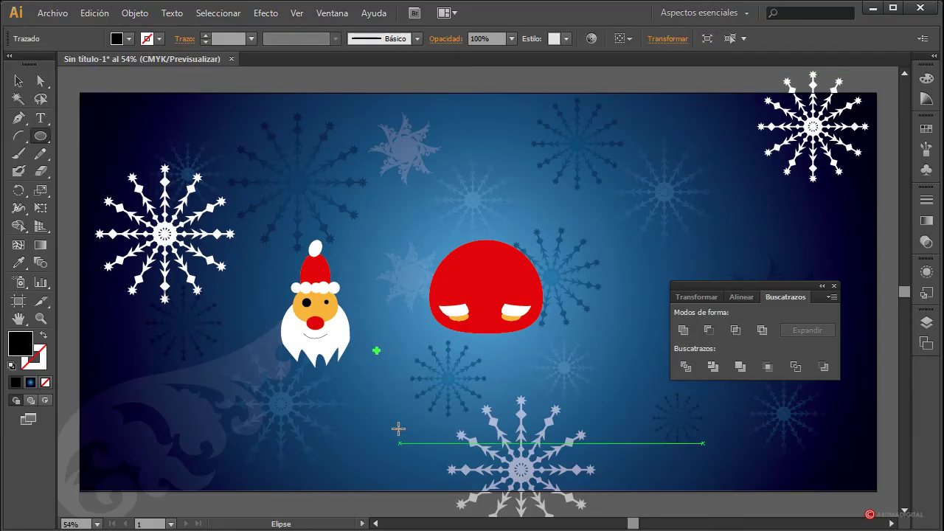
Place the black button on the red body and copy it into a vertical row of four along the centre
left_click(19, 81)
left_click(389, 396)
left_click_drag(377, 351, 487, 282)
left_click(362, 413)
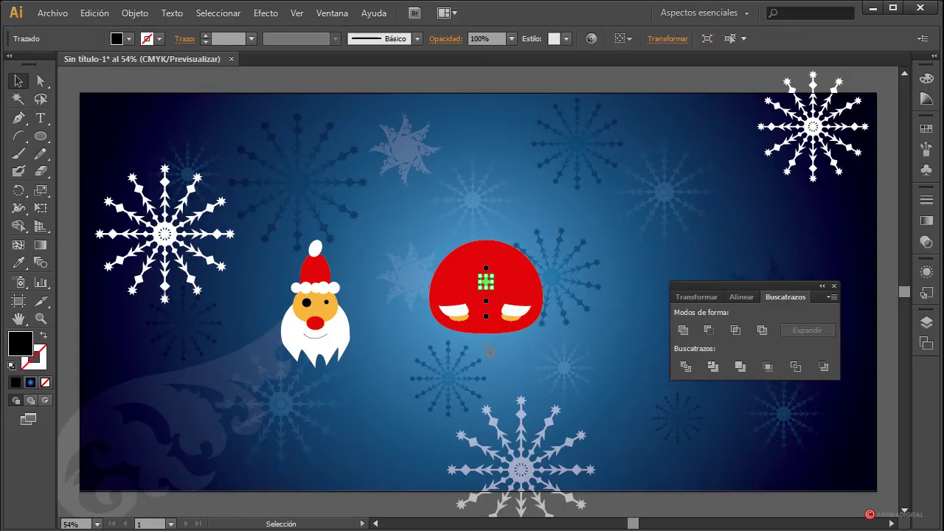
left_click(395, 468)
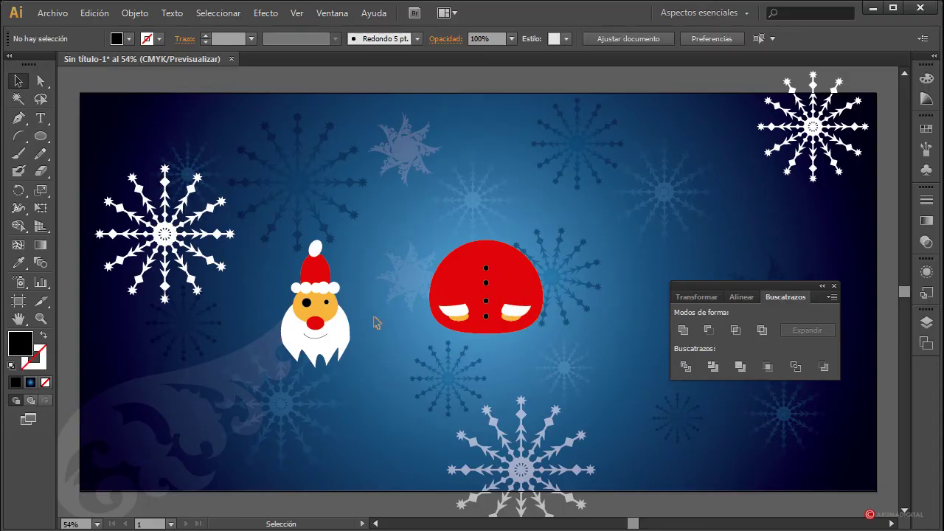
Enlarge the white beard slightly around its centre and nudge it upward behind the face
left_click(317, 324)
left_click(361, 398)
left_click(346, 340)
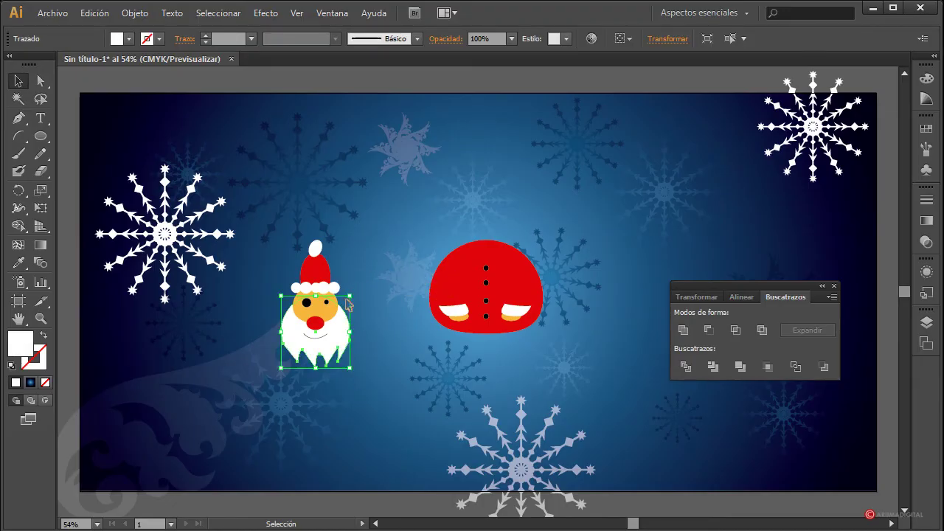
left_click_drag(354, 304, 358, 292)
key("Up")
key("Up")
key("Up")
key("Up")
key("Up")
key("Up")
key("Up")
key("Up")
key("Up")
key("Up")
key("Up")
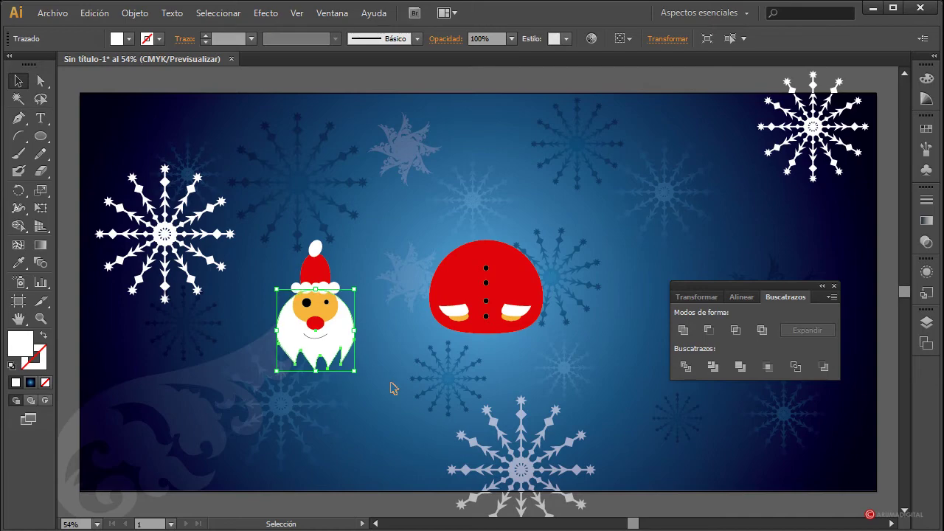
key("Up")
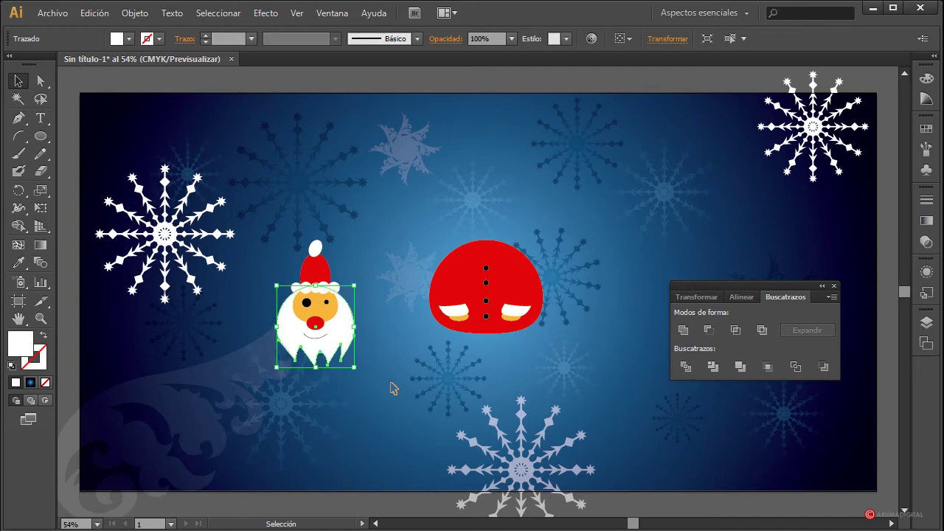
left_click(393, 389)
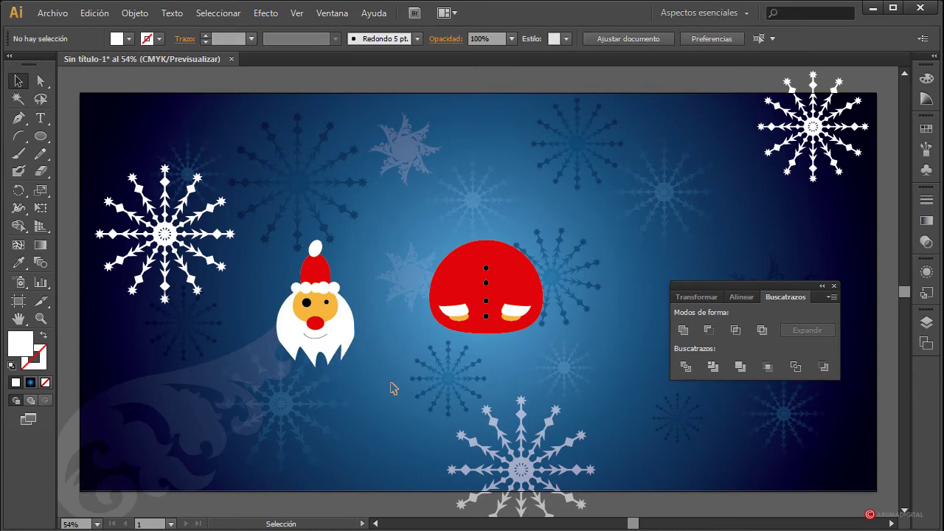
Set the mouth's stroke to 4 pt and apply the variable width profile that tapers at both ends
left_click(322, 340)
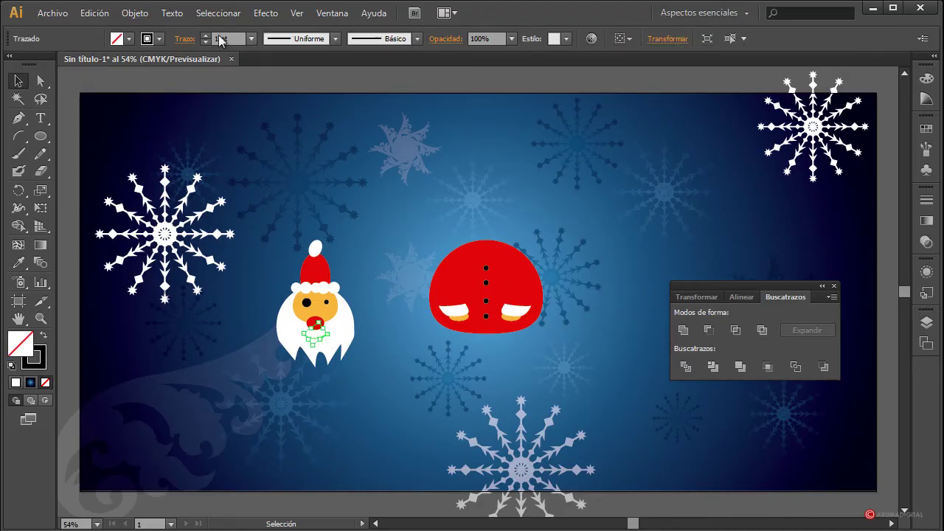
left_click(251, 38)
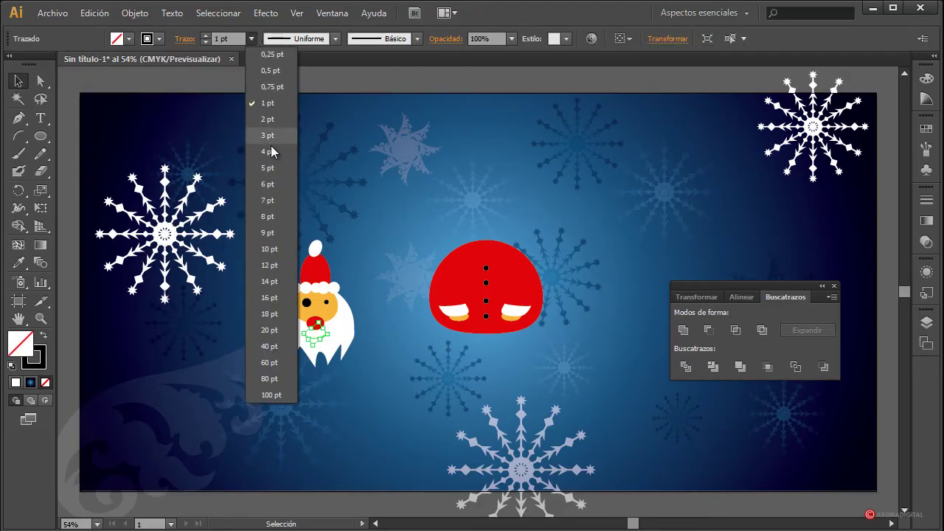
key("Escape")
left_click(336, 40)
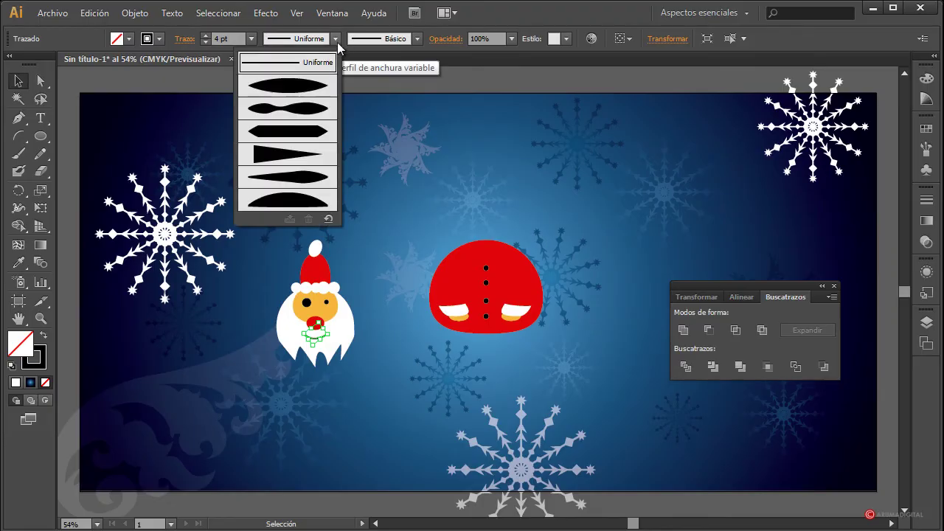
left_click(301, 92)
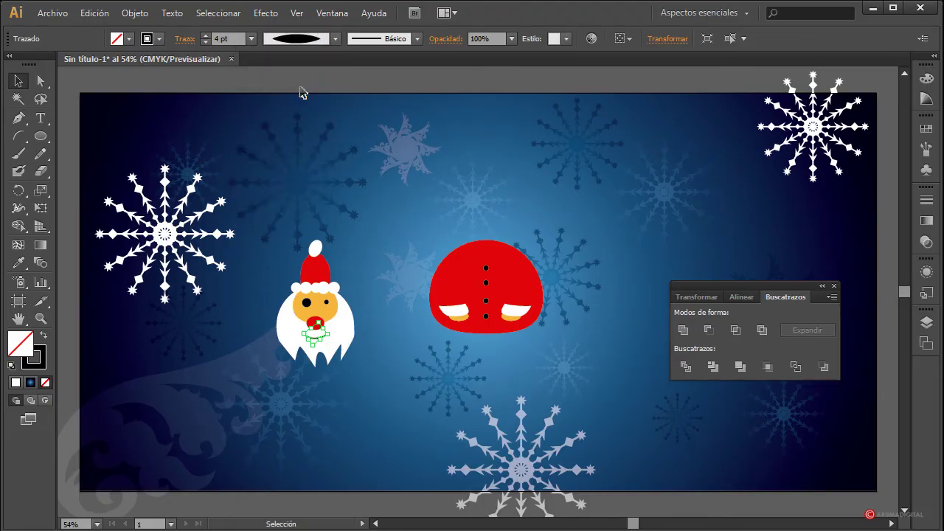
Draw a small flat ellipse just below and beside the beard as the base of the foot
left_click(380, 330)
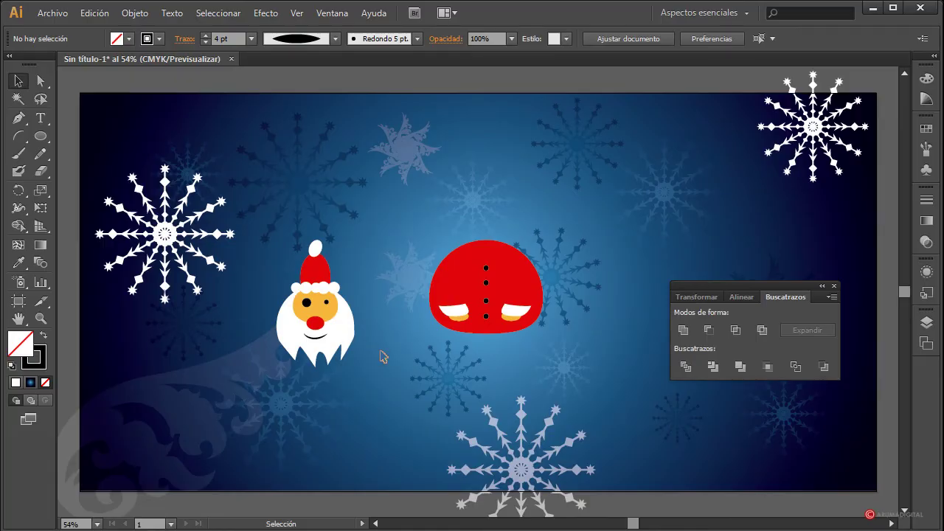
left_click(41, 135)
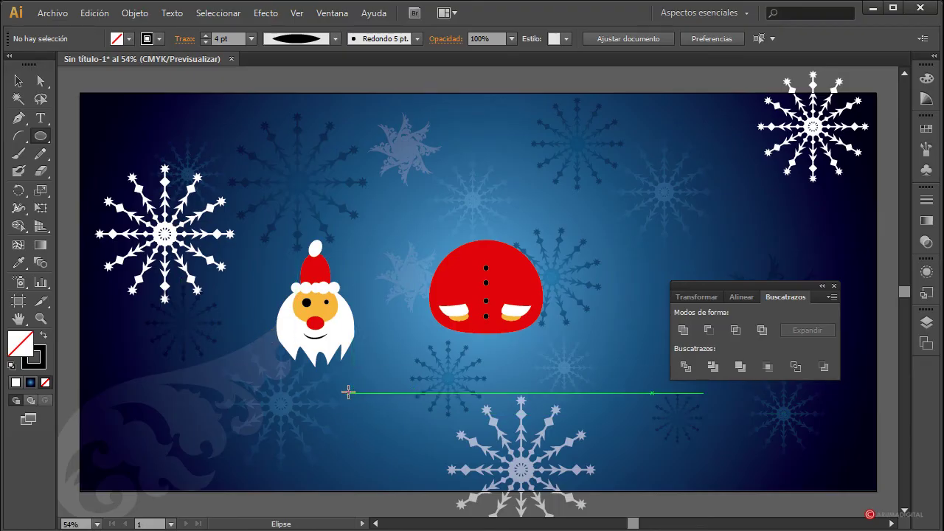
left_click_drag(347, 393, 366, 403)
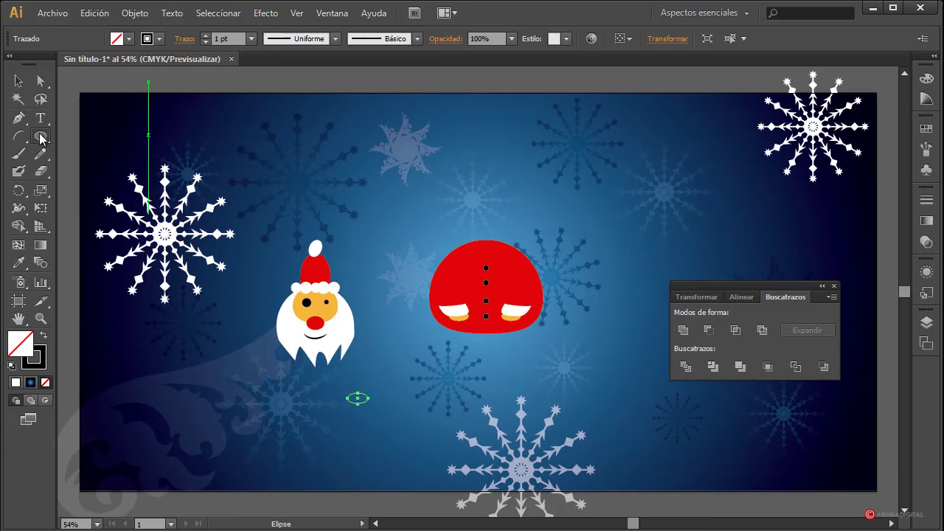
Draw a narrow upright rectangle and a larger one overlapping its upper part, and divide the two with Pathfinder
left_click_drag(41, 137, 96, 135)
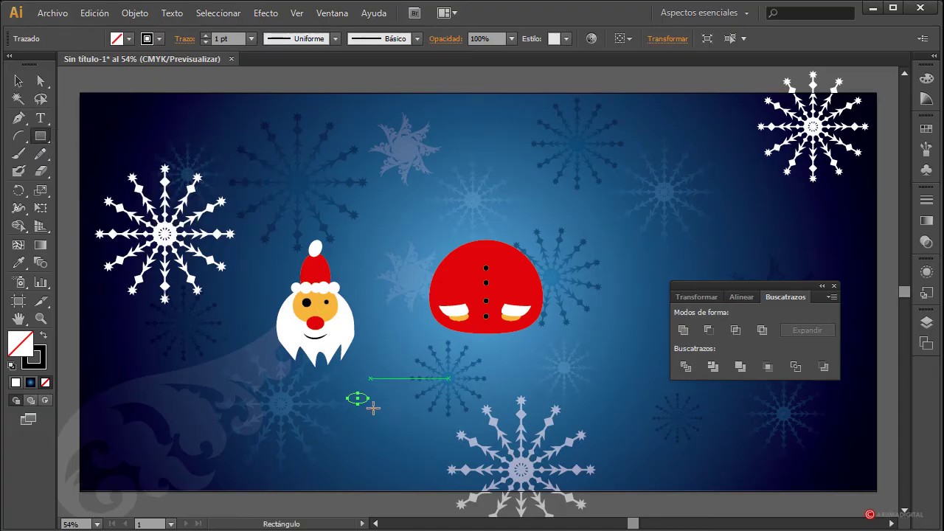
mouse_move(392, 399)
left_mouse_down()
mouse_move(369, 348)
mouse_move(401, 388)
left_mouse_up()
left_click(19, 81)
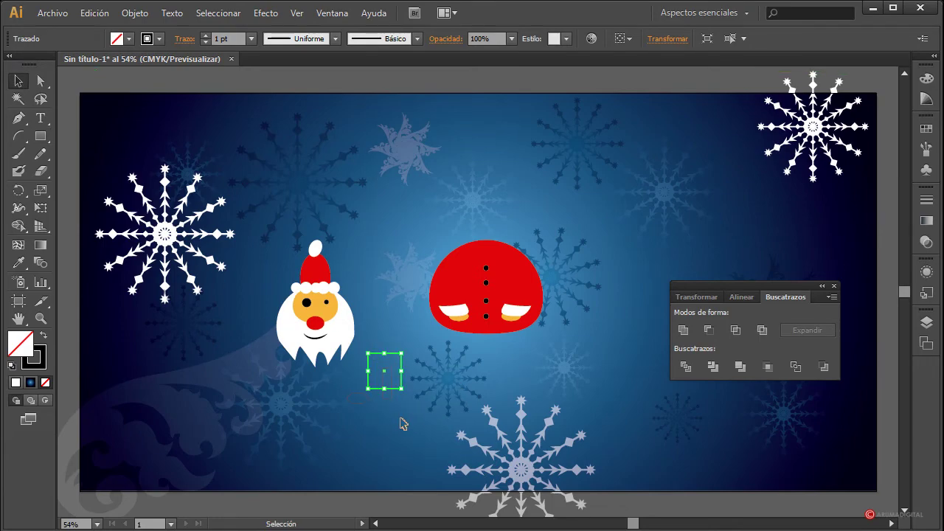
left_click_drag(402, 424, 387, 377)
left_click(687, 367)
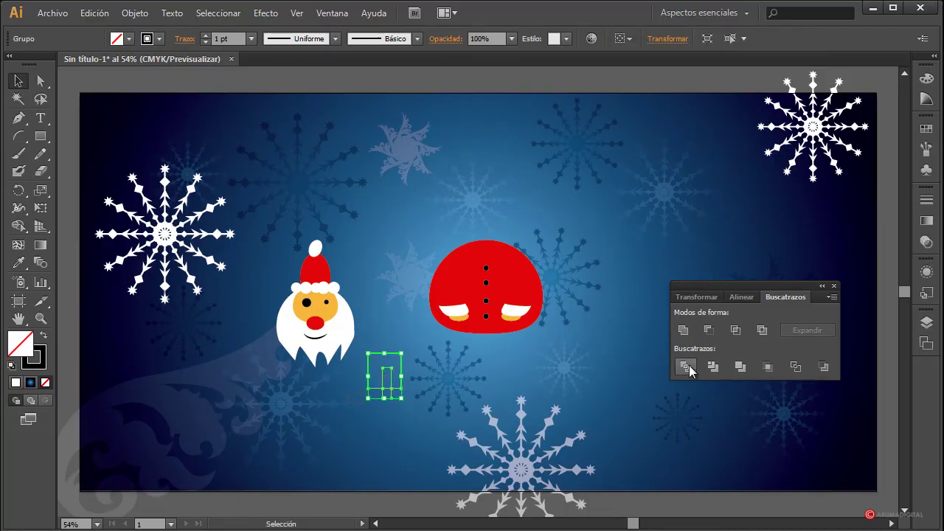
Delete the outer piece of the divided rectangles inside the group and ungroup the remaining narrow pieces
left_click(425, 435)
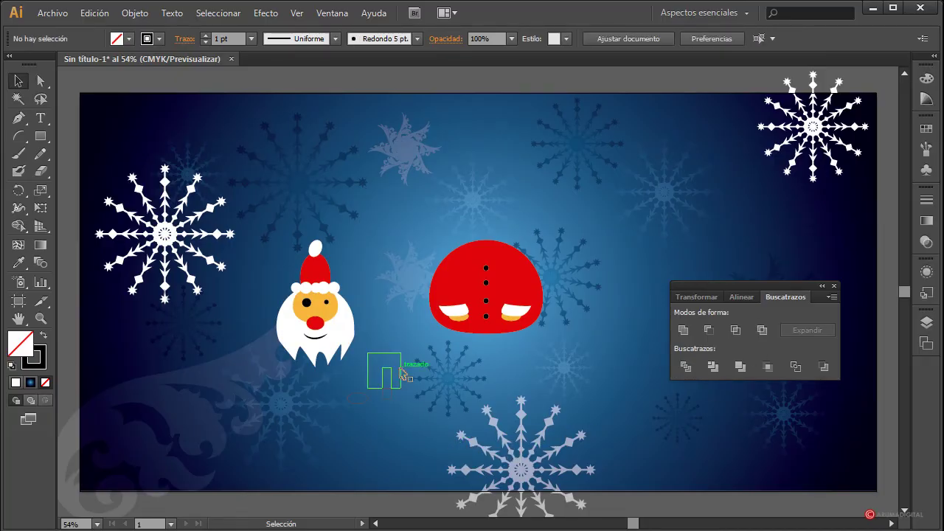
double_click(402, 374)
left_click(402, 360)
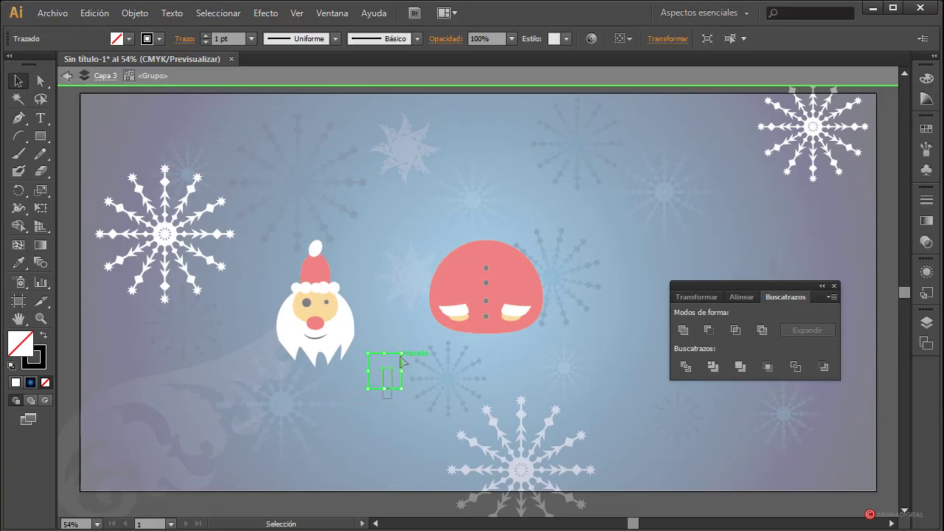
left_click(415, 421)
double_click(419, 426)
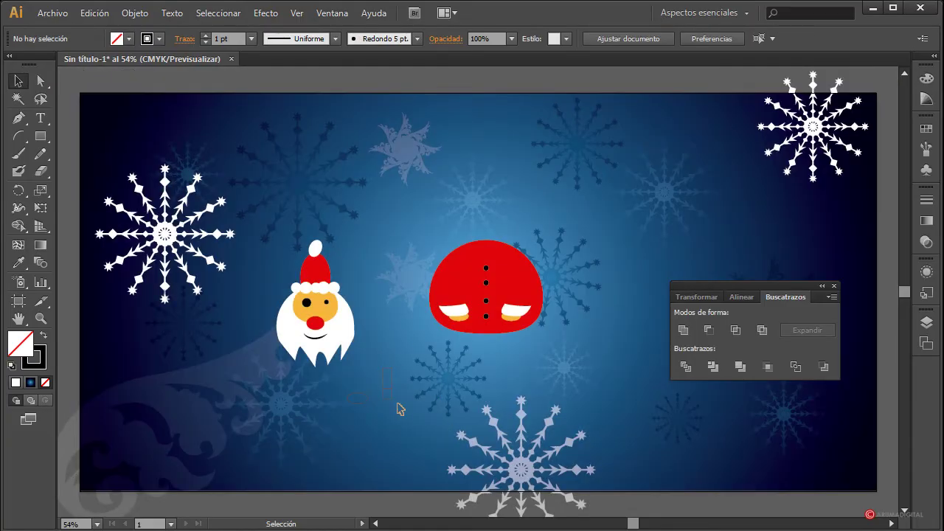
left_click(385, 380)
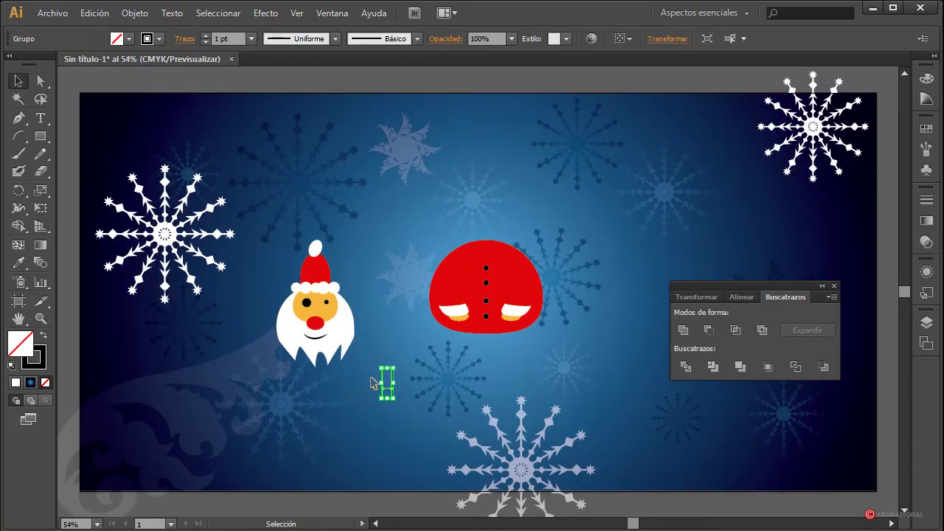
left_click(132, 12)
left_click(157, 85)
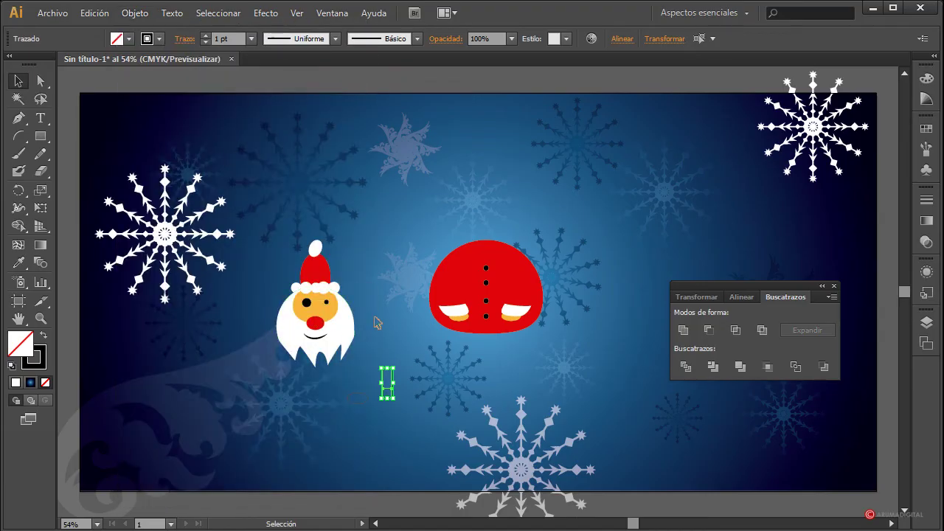
Fill the lower piece of the leg white and give the upper piece the coat's red with the Eyedropper
left_click(401, 407)
left_click_drag(401, 406, 385, 389)
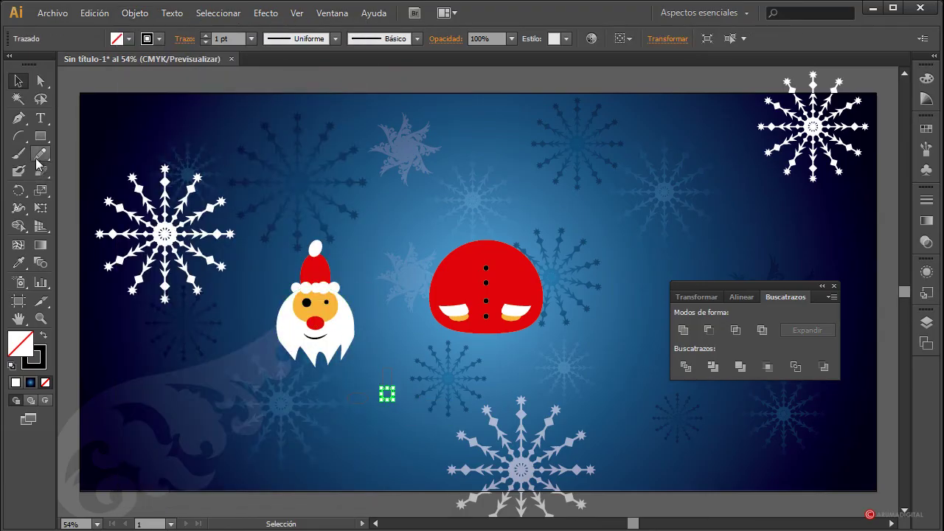
left_click(129, 39)
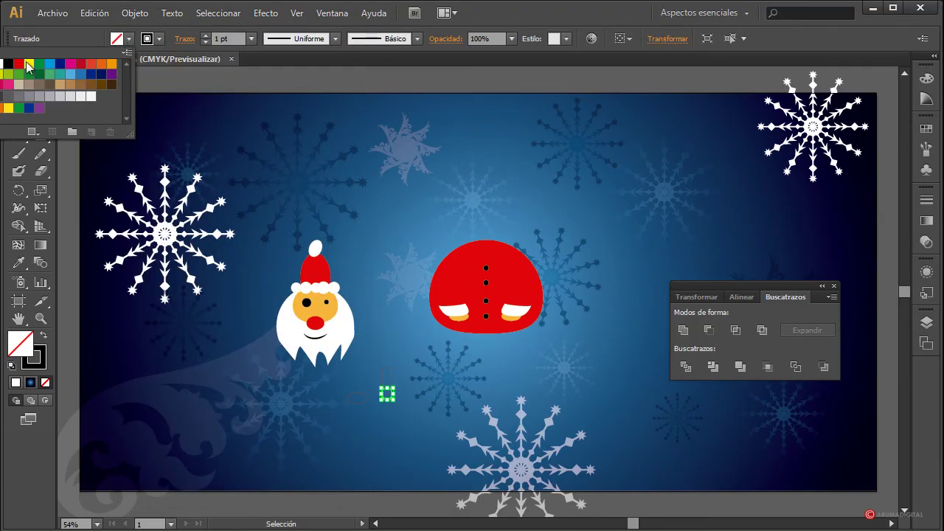
left_click(3, 64)
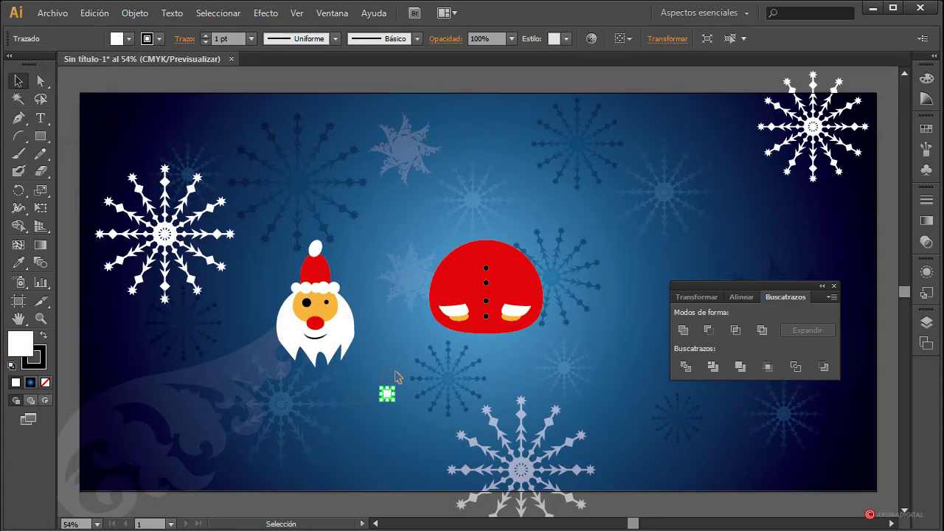
left_click(19, 262)
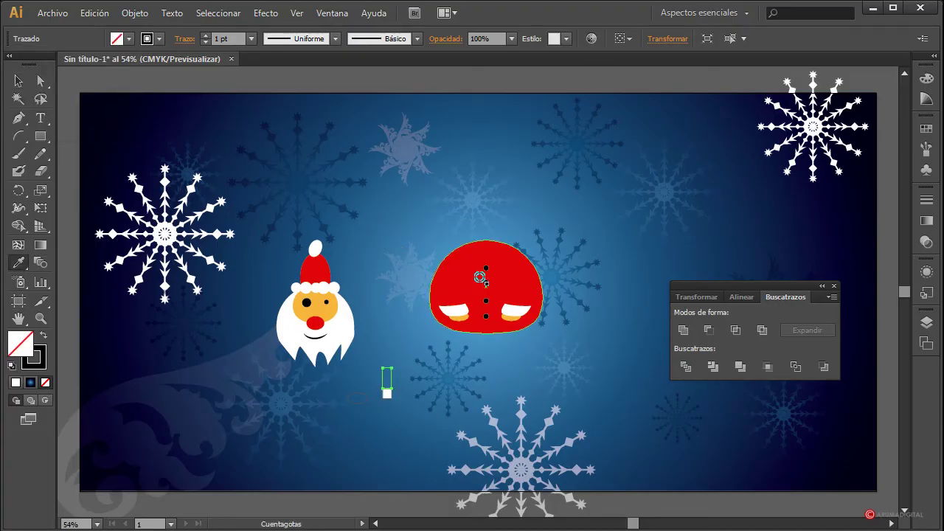
left_click(468, 262)
Fill the small ellipse beside the leg with white
left_click(18, 81)
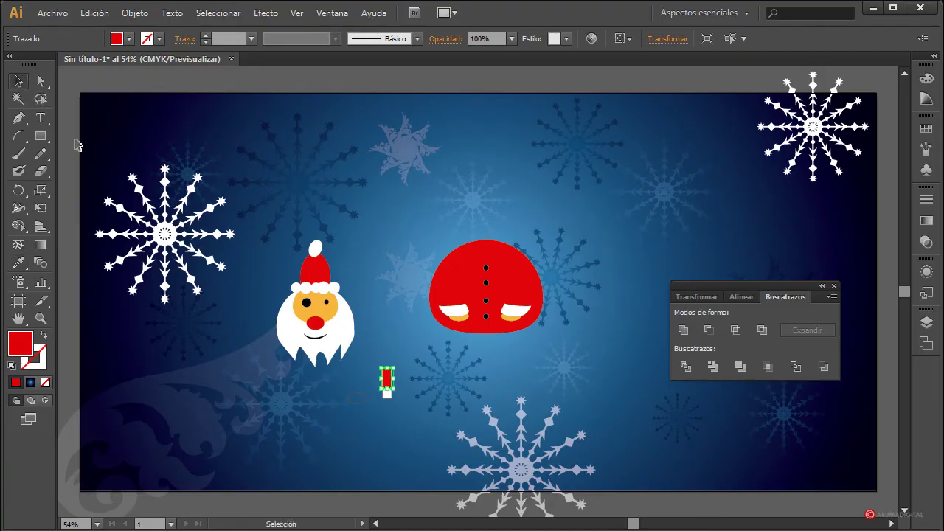
left_click(368, 403)
left_click(366, 400)
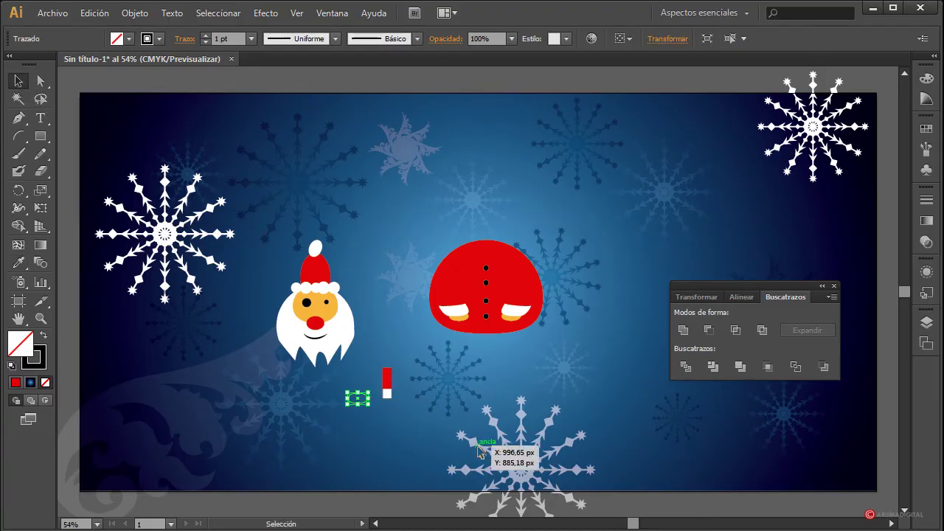
left_click(129, 38)
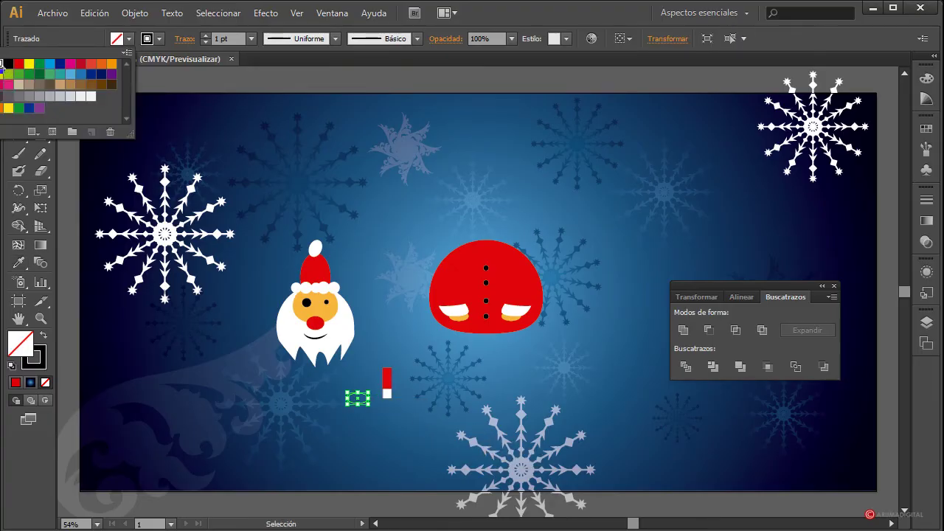
left_click(3, 64)
left_click(380, 225)
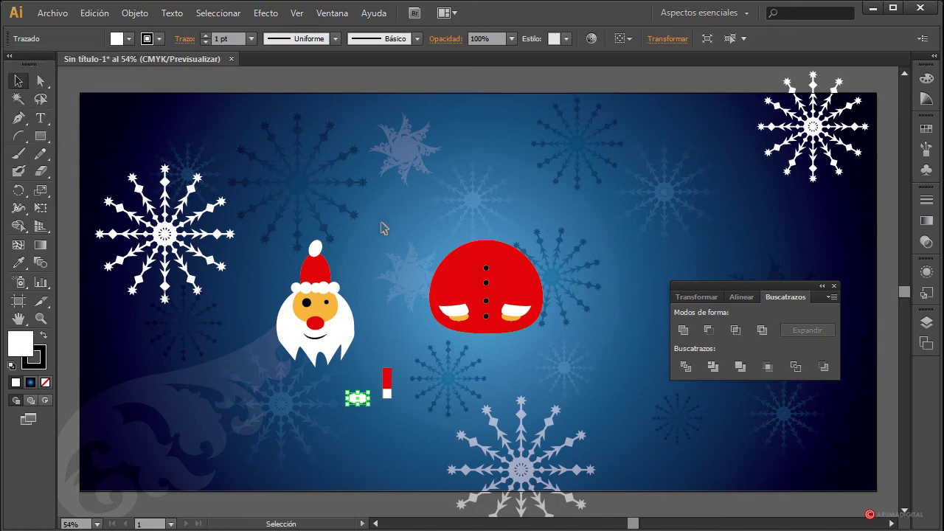
Adjust the white ellipse's anchor points with Direct Selection to make it a flatter foot shape
left_click(358, 397)
left_click(40, 81)
left_click(392, 426)
left_click(358, 394)
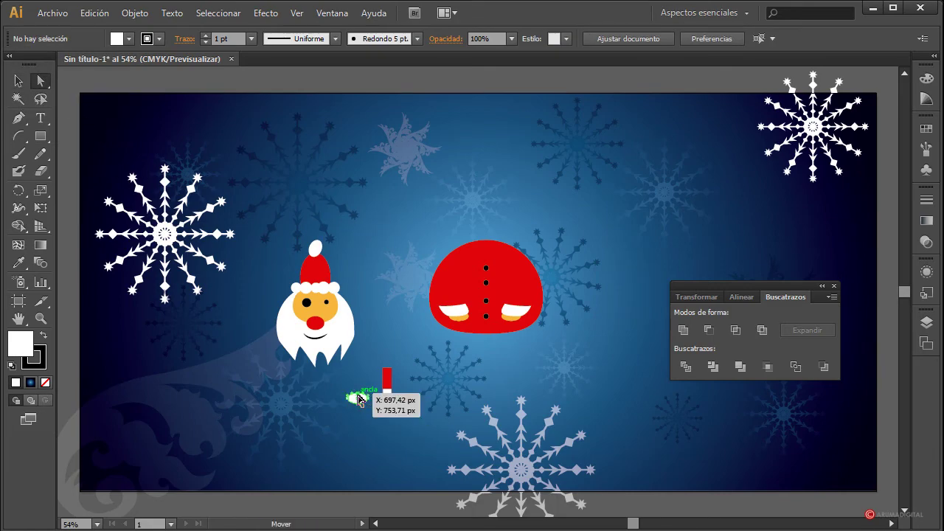
left_click(412, 434)
left_click_drag(342, 388, 388, 433)
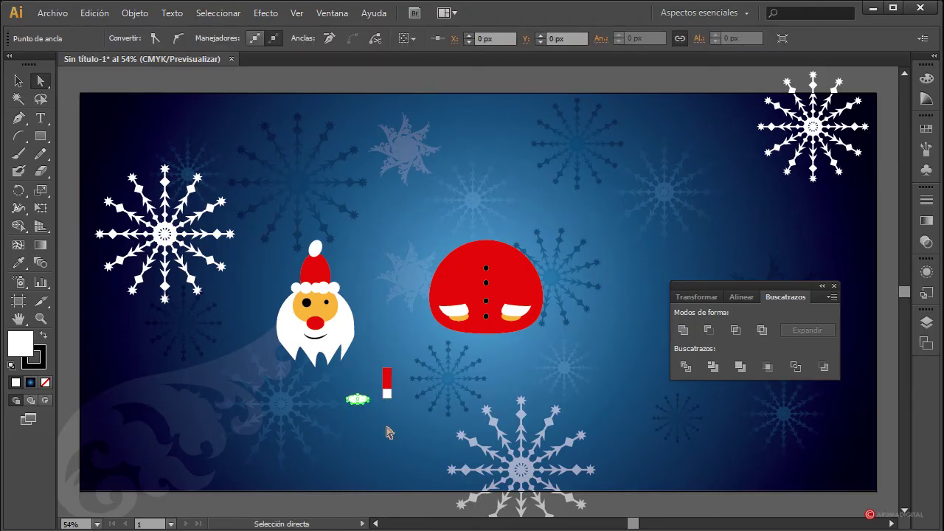
left_click(398, 436)
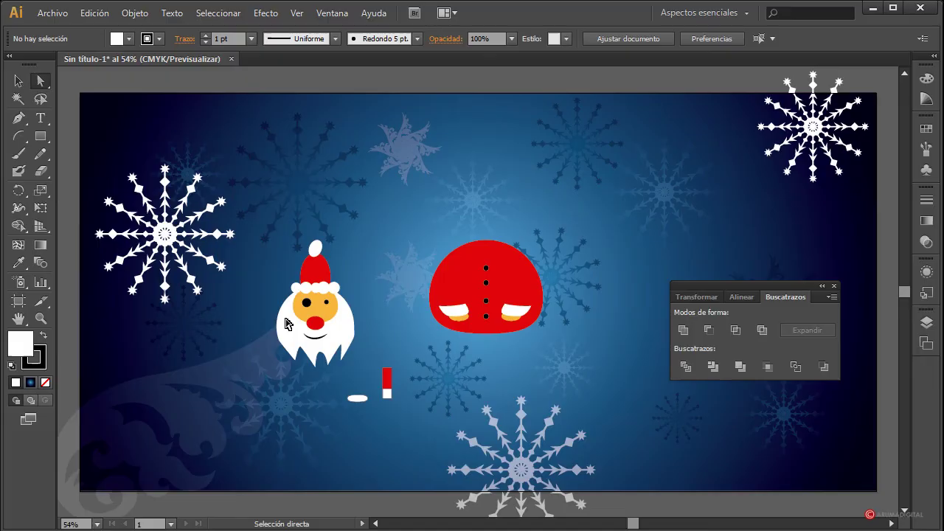
Place the white foot shape over the leg's white lower piece, extending out to one side like a boot
left_click(19, 81)
left_click_drag(344, 396, 390, 399)
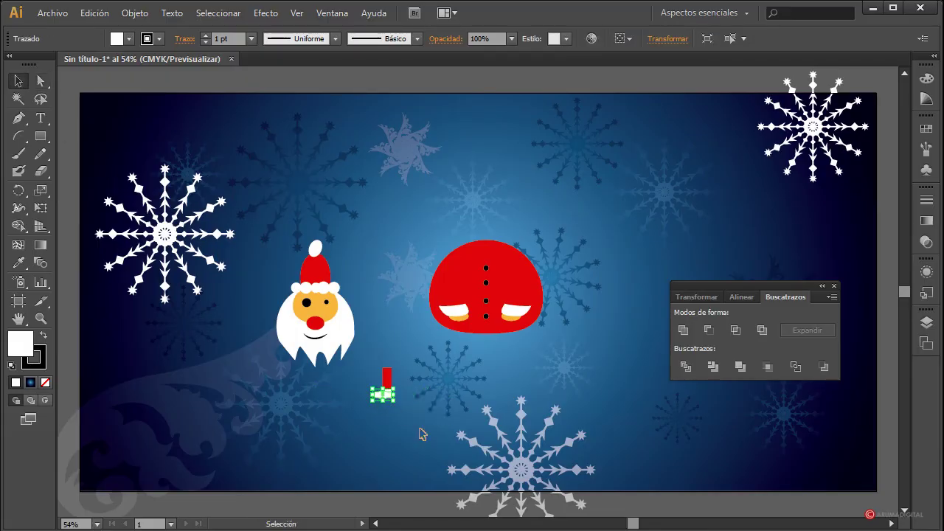
left_click(426, 452)
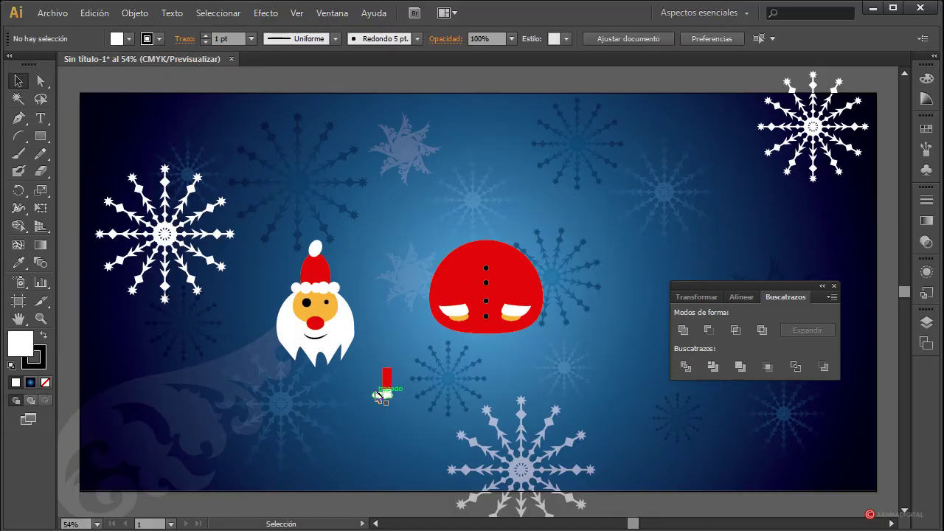
left_click(377, 396)
left_click(414, 426)
left_click(379, 394)
left_click(405, 418)
left_click(379, 396)
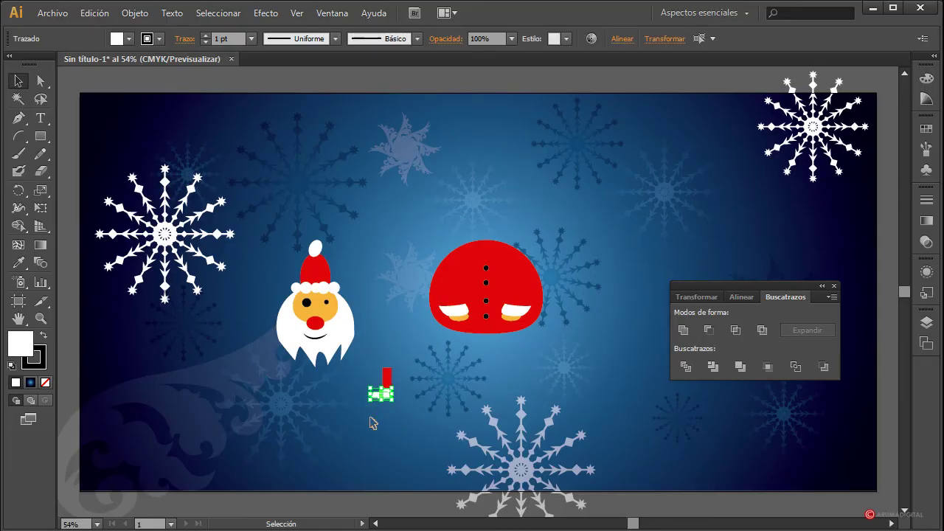
left_click(373, 420)
left_click(379, 396)
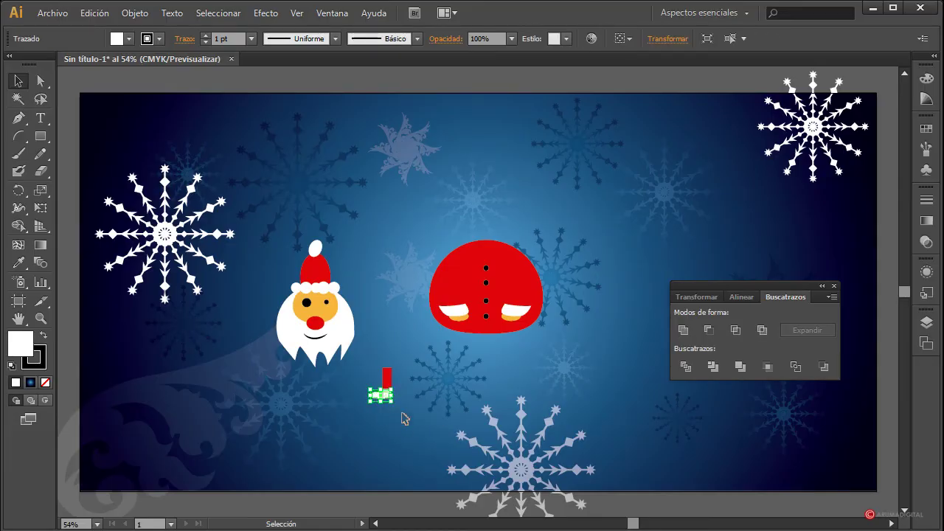
left_click(394, 415)
Unite the foot shape and the white lower piece of the leg into a single boot
left_click(371, 397)
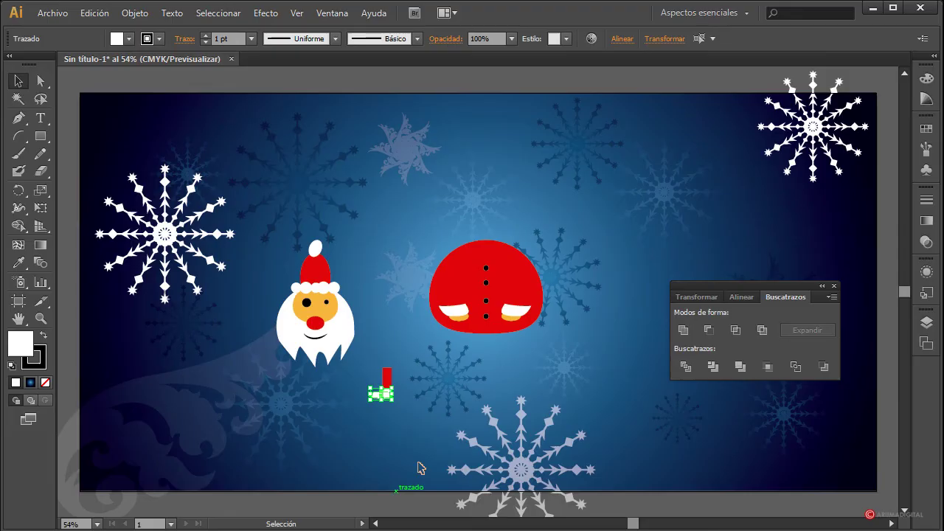
left_click(682, 331)
left_click(325, 453)
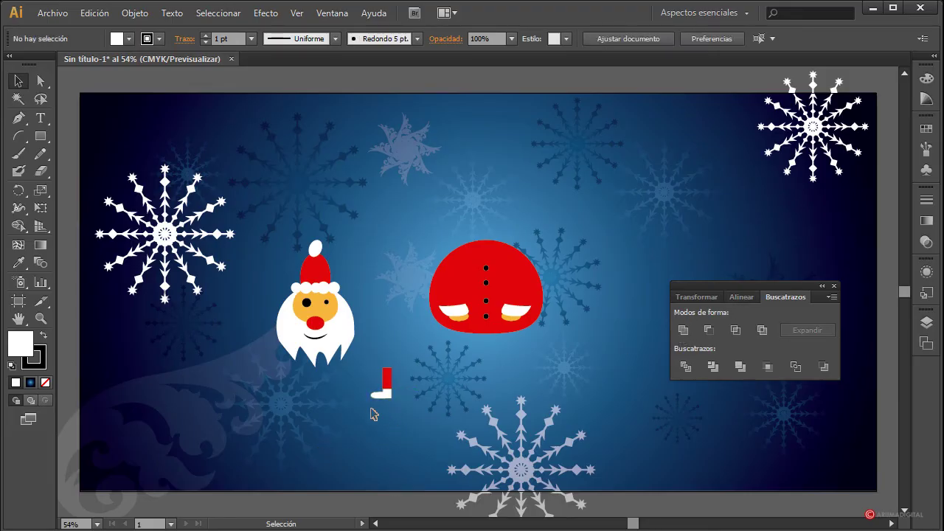
Group the red leg with the white boot and place the group under the body's lower edge, left of the buttons
left_click_drag(374, 377, 403, 425)
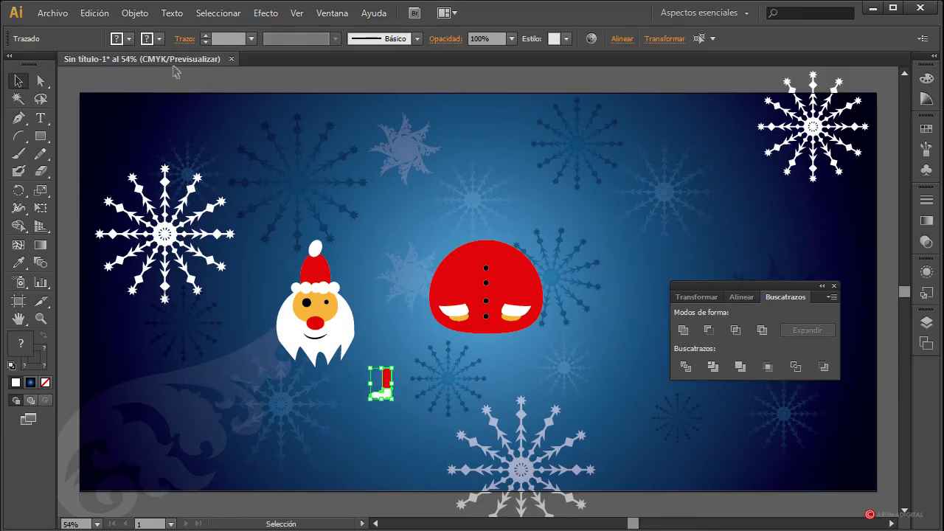
left_click(135, 13)
left_click(219, 68)
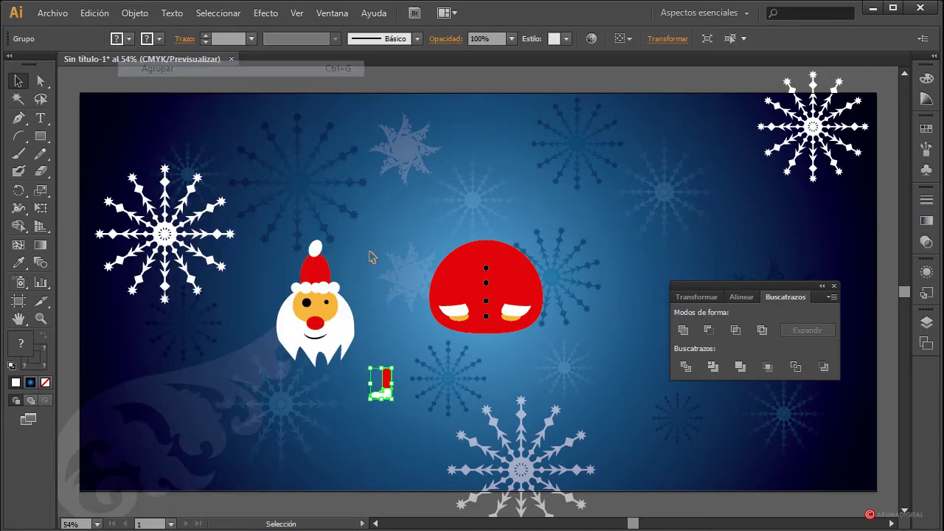
left_click(410, 326)
left_click_drag(383, 384, 466, 347)
left_click(480, 355)
Give the leg group a black stroke of 5 pt
left_click(464, 346)
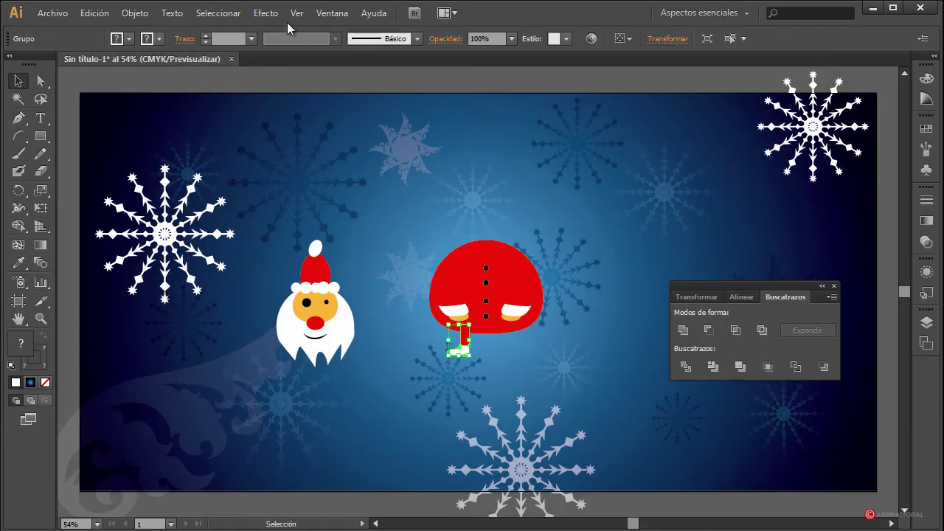
left_click(159, 39)
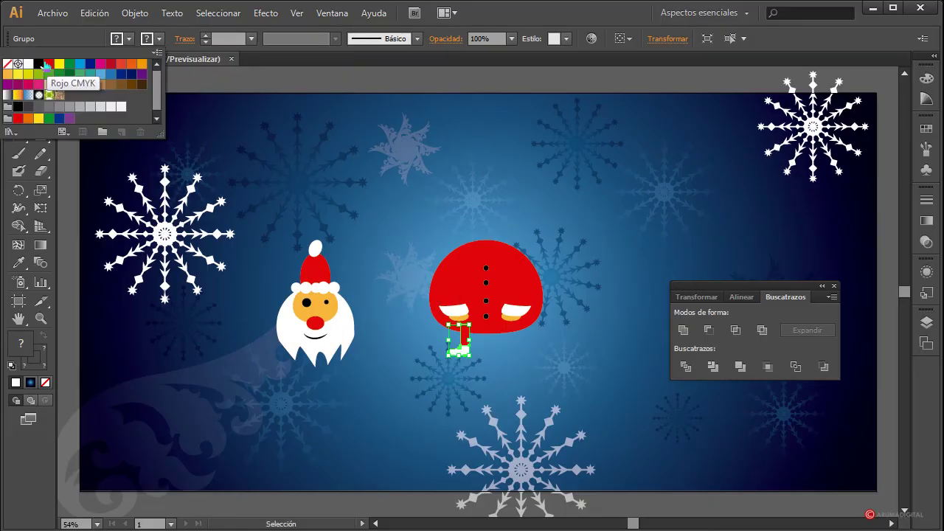
left_click(46, 65)
left_click(374, 384)
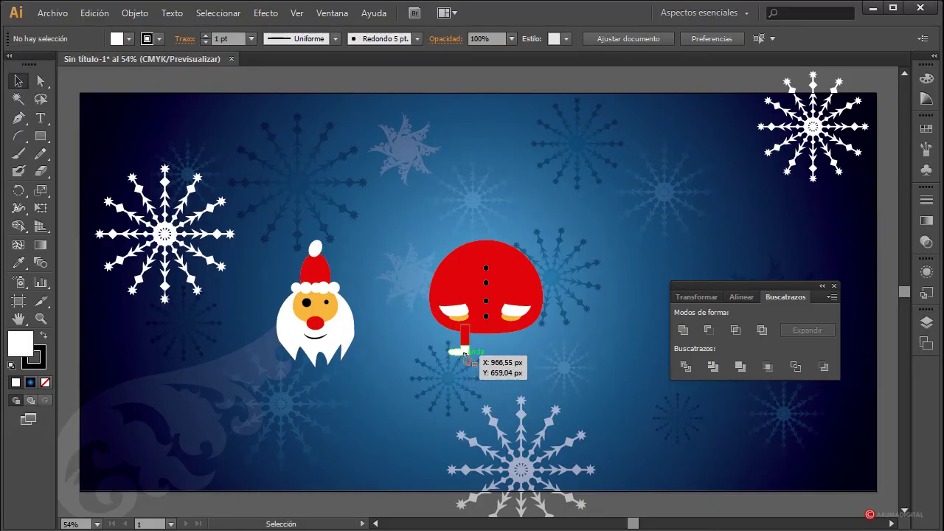
left_click(463, 353)
left_click(251, 39)
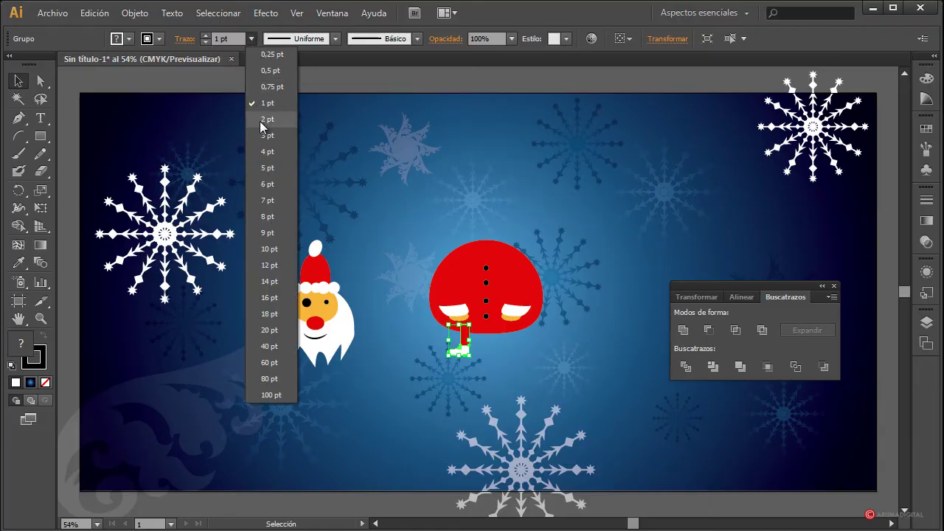
left_click(267, 167)
left_click(379, 411)
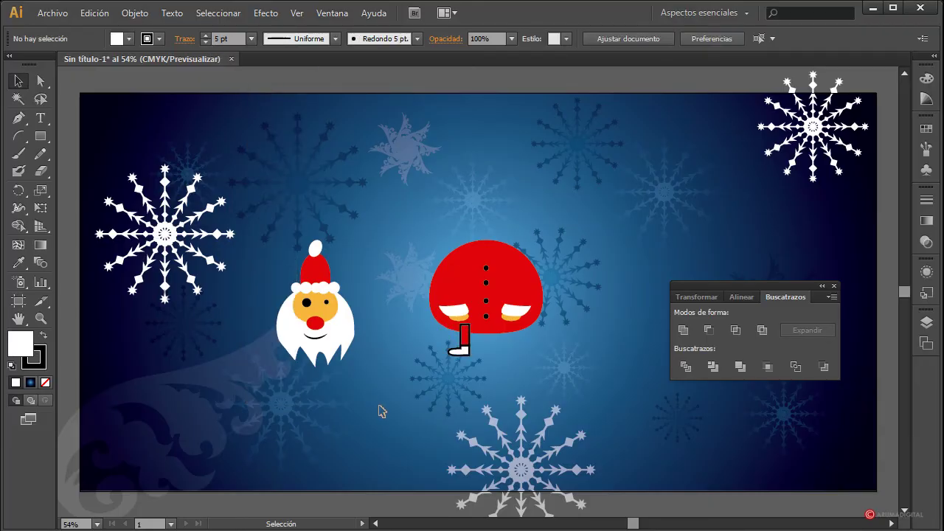
Apply the double-bulge variable width profile, narrow in the middle, to the leg group's stroke
left_click(463, 361)
left_click(328, 38)
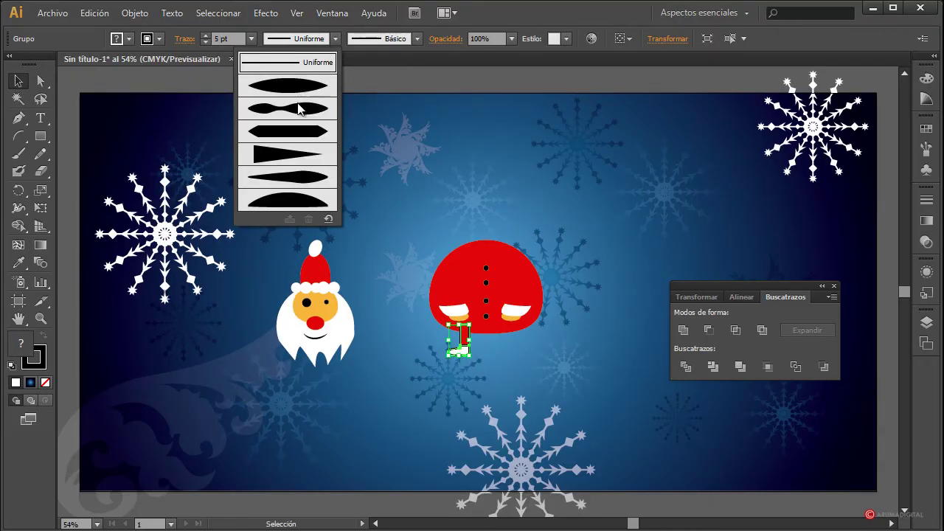
left_click(298, 109)
left_click(394, 442)
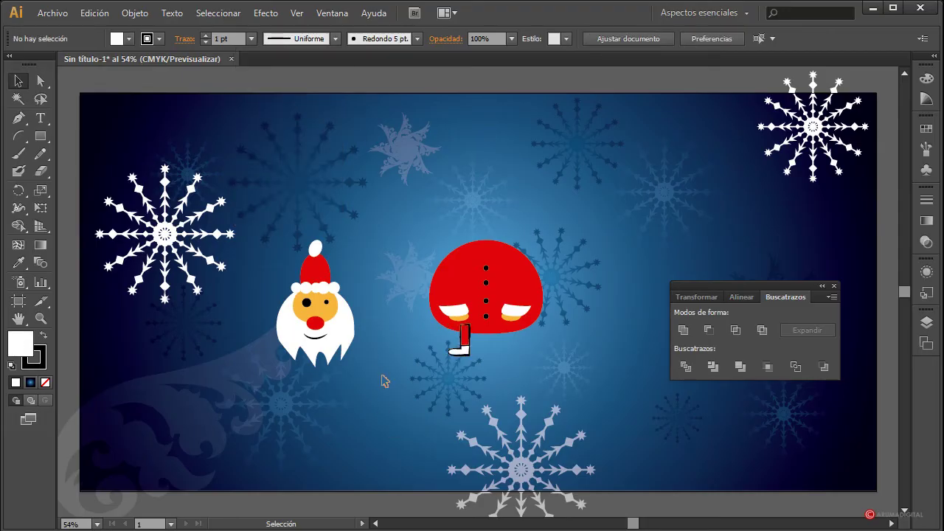
left_click(457, 346)
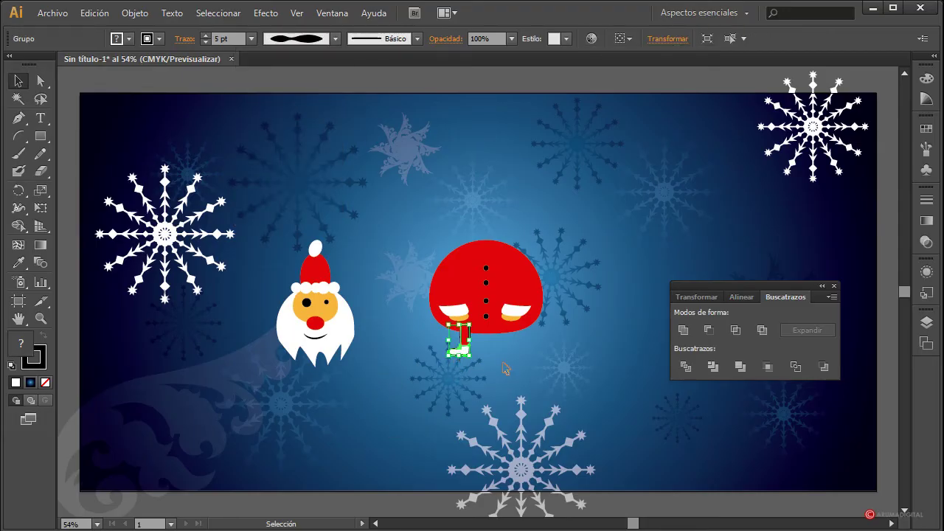
key("a")
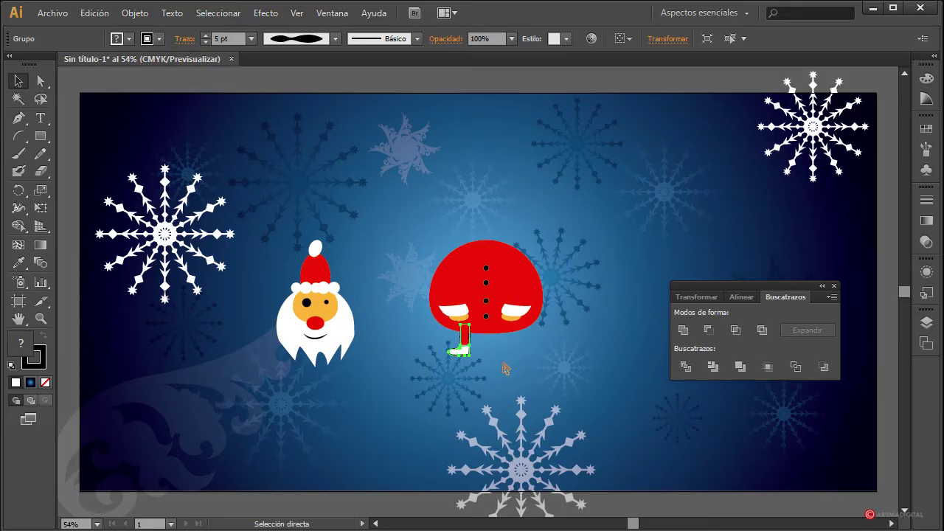
key("v")
left_click(373, 437)
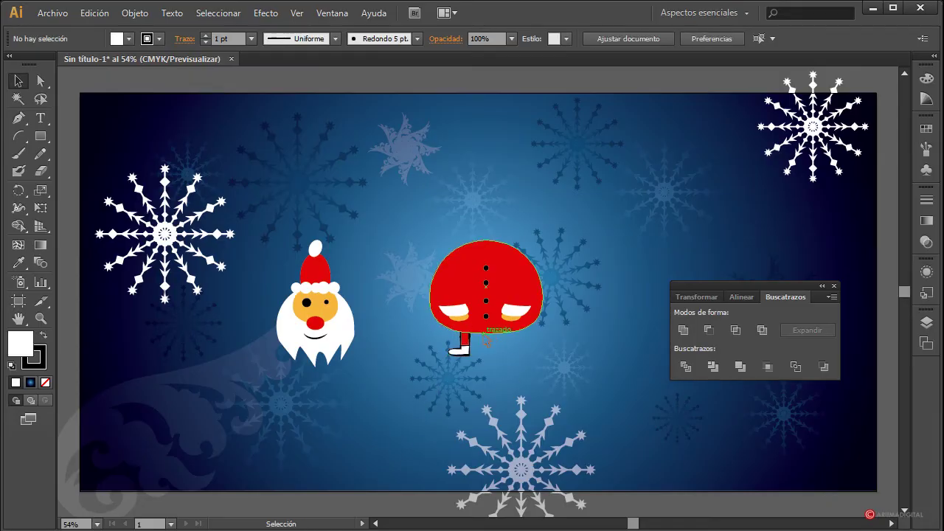
Change the leg group's stroke colour to dark grey
left_click(466, 351)
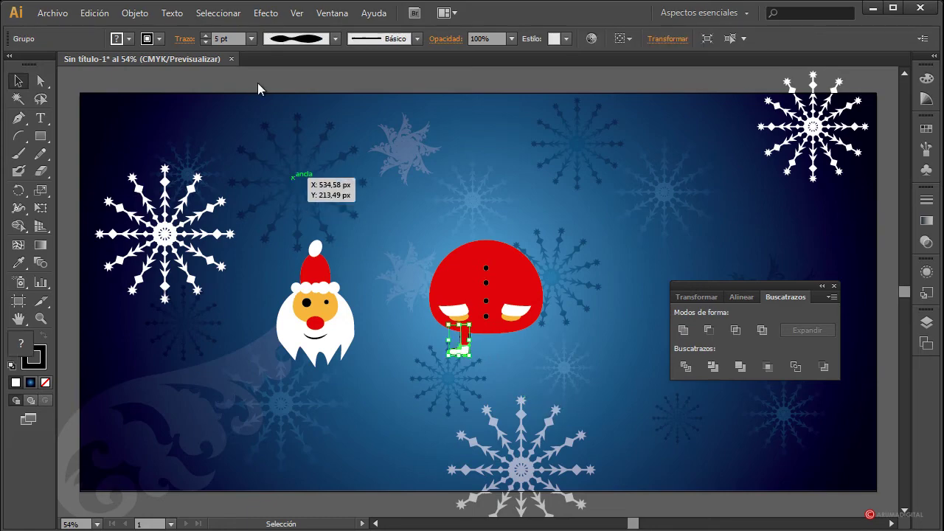
left_click(160, 37)
left_click(59, 108)
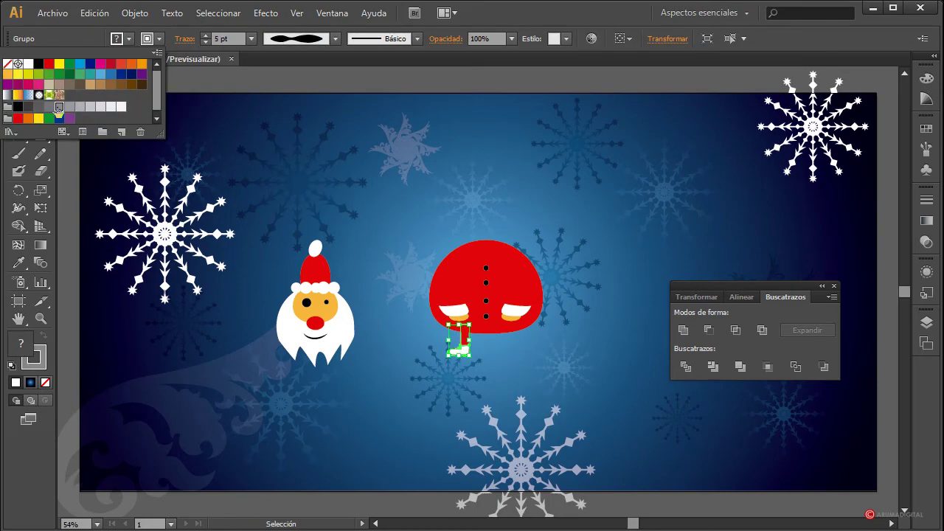
left_click(388, 449)
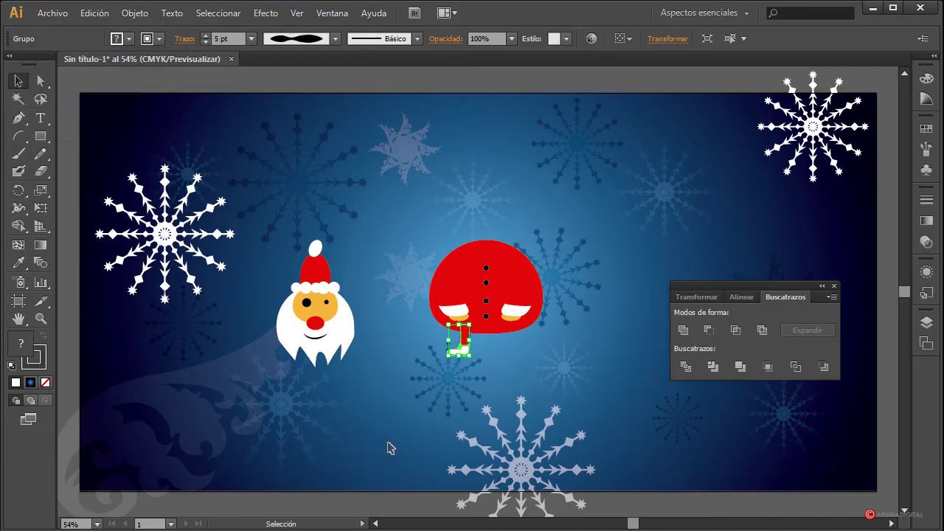
left_click(390, 447)
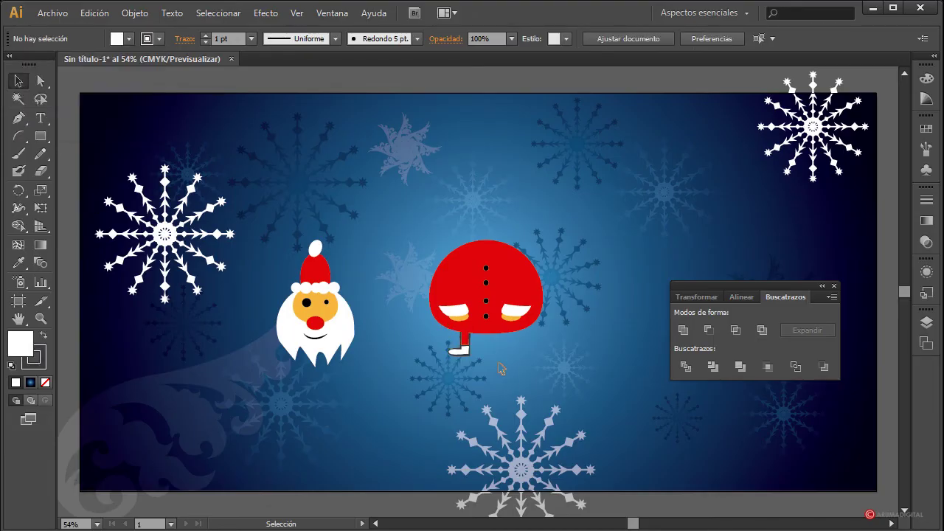
Give all the shapes of the head, including beard, face and hat, a dark grey stroke of 5 pt
left_click(352, 328)
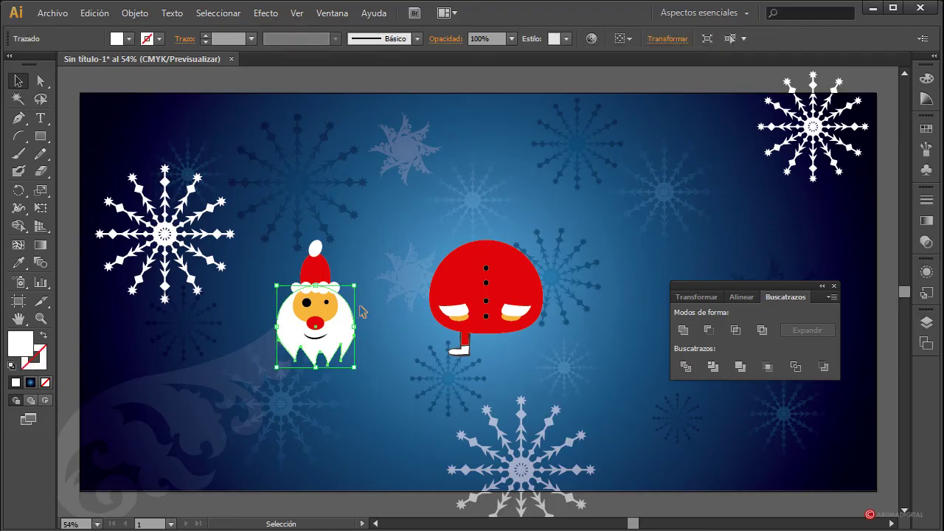
mouse_move(366, 233)
left_mouse_down()
mouse_move(301, 364)
mouse_move(275, 372)
left_mouse_up()
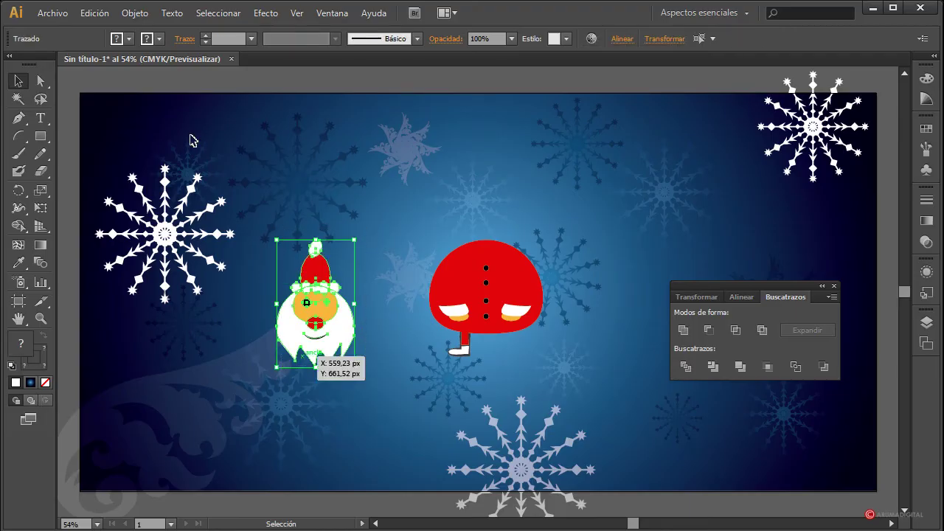
left_click(371, 254)
left_click_drag(363, 236, 276, 371)
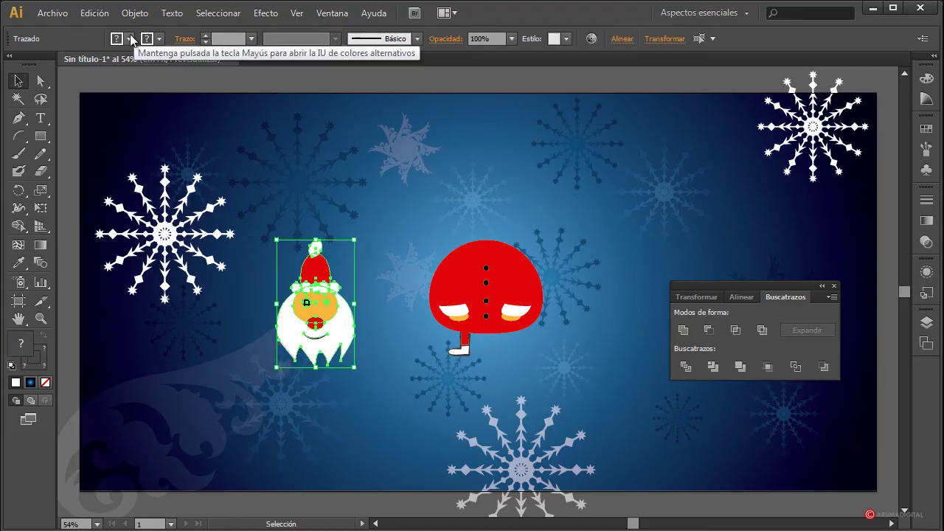
left_click(159, 38)
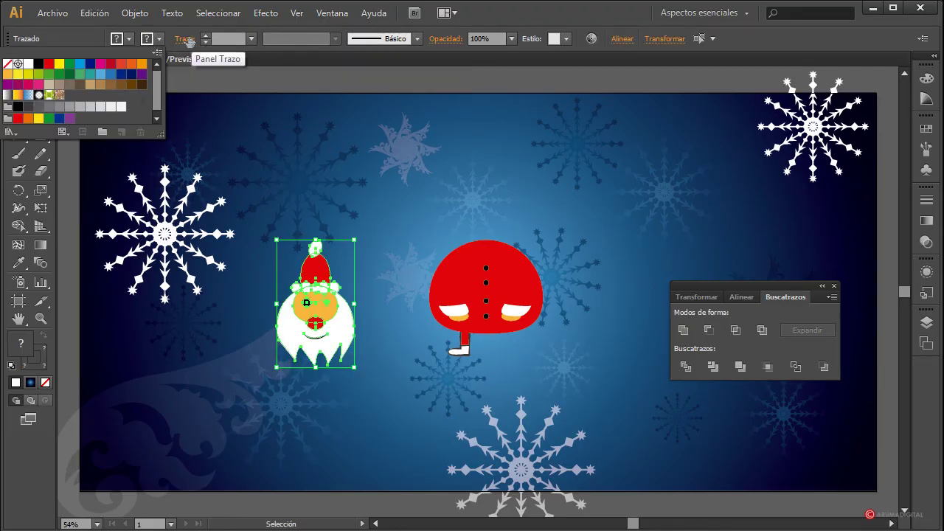
left_click(251, 38)
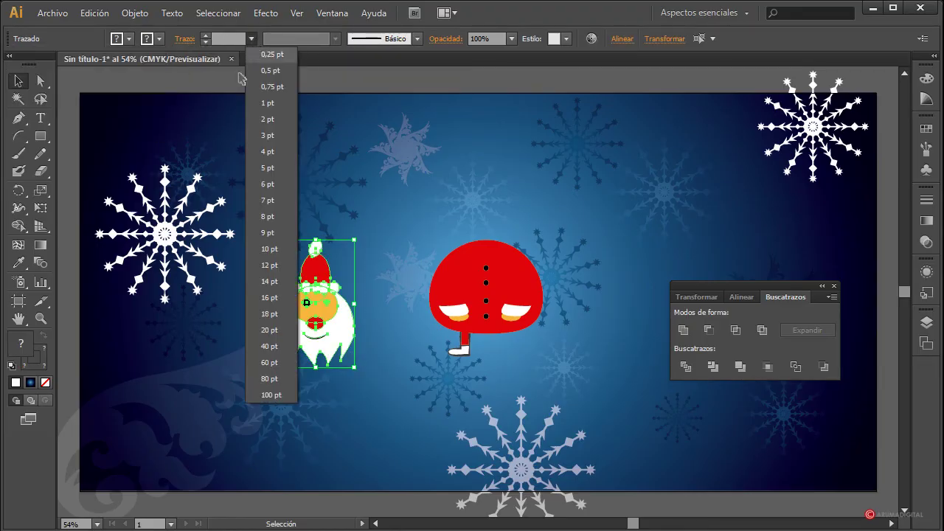
left_click(272, 150)
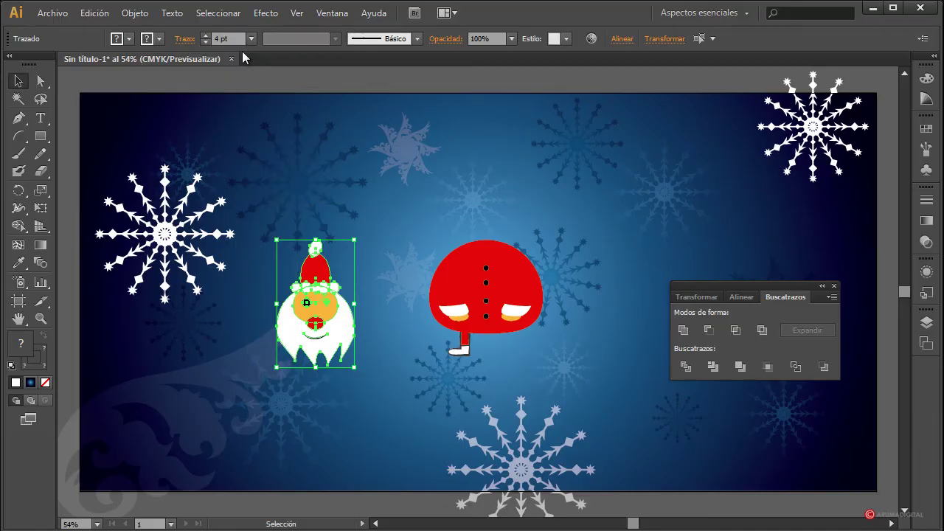
left_click(251, 38)
left_click(272, 166)
left_click(158, 38)
left_click(38, 64)
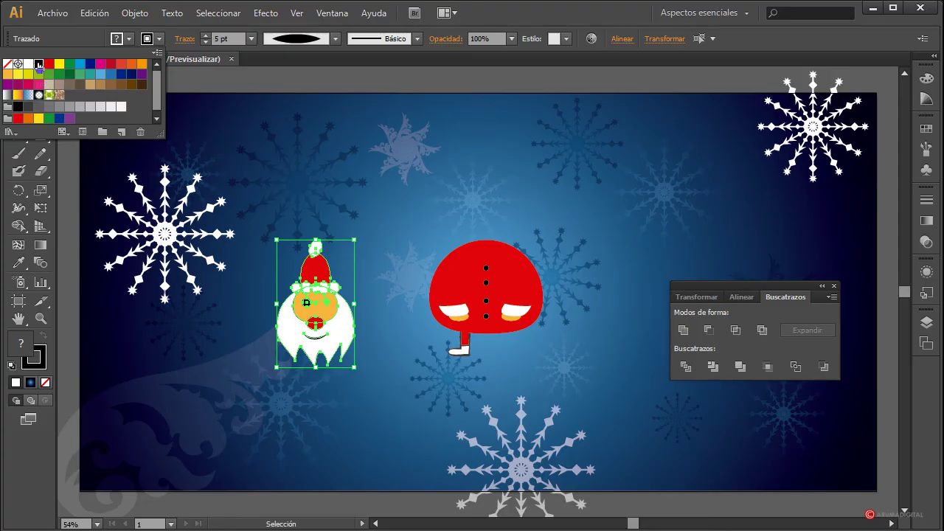
left_click(29, 107)
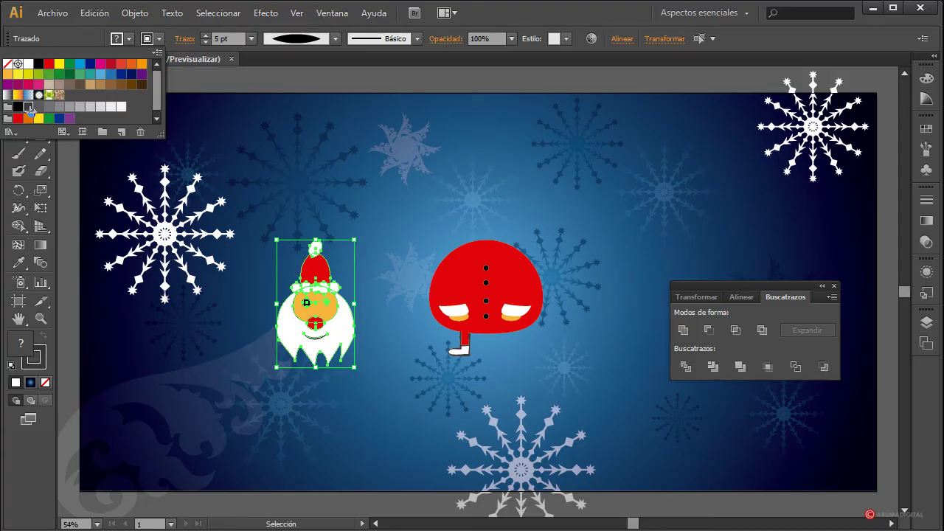
Apply the double-bulge variable width profile to the strokes of all the head shapes
left_click(335, 38)
left_click(336, 39)
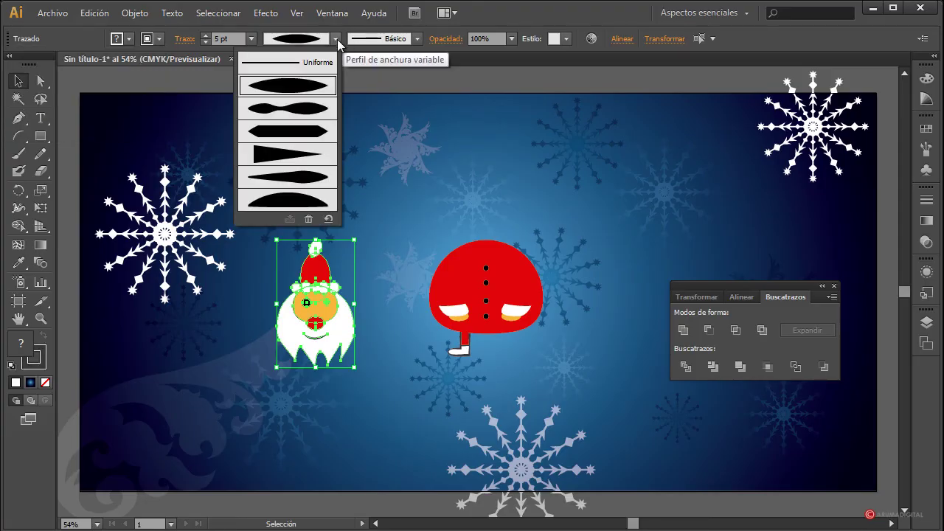
left_click(282, 118)
left_click(264, 178)
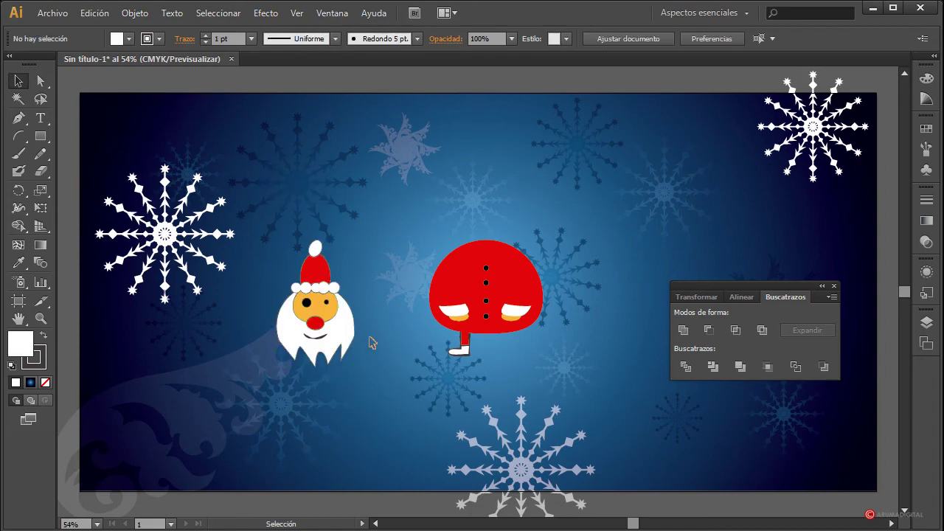
Set the stroke weight of the orange face shape to 5 pt
left_click(340, 319)
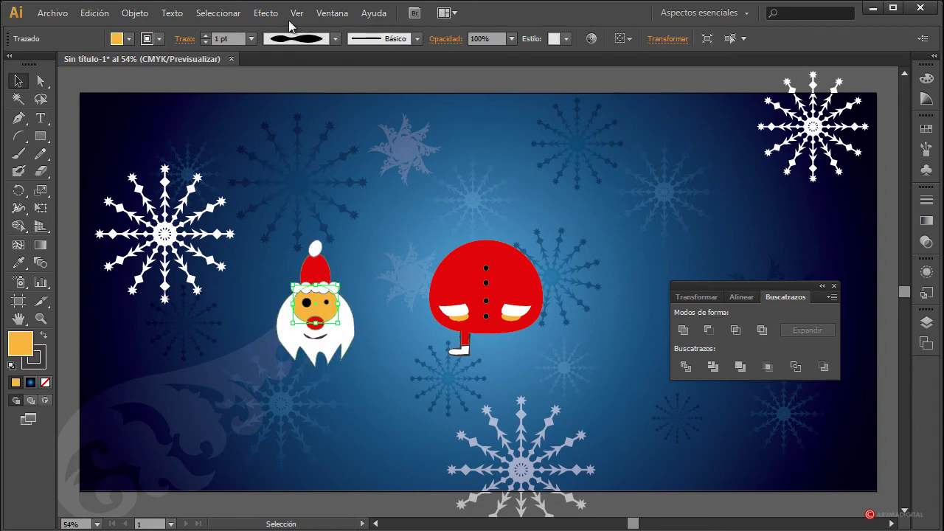
left_click(251, 38)
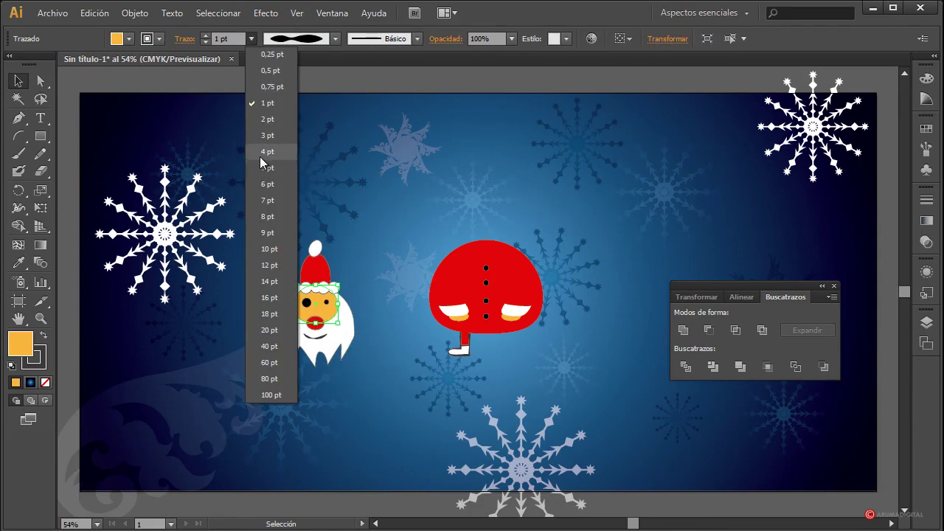
left_click(262, 135)
left_click(251, 38)
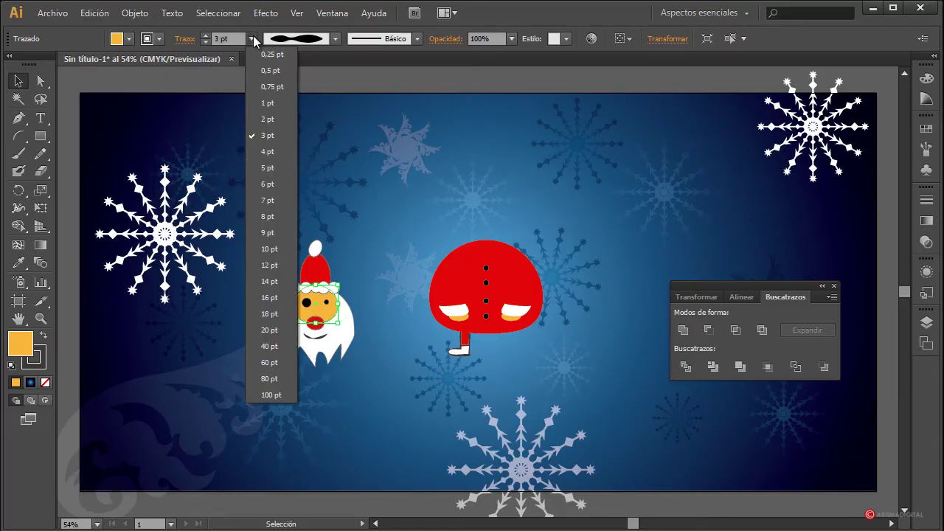
left_click(266, 168)
left_click(425, 254)
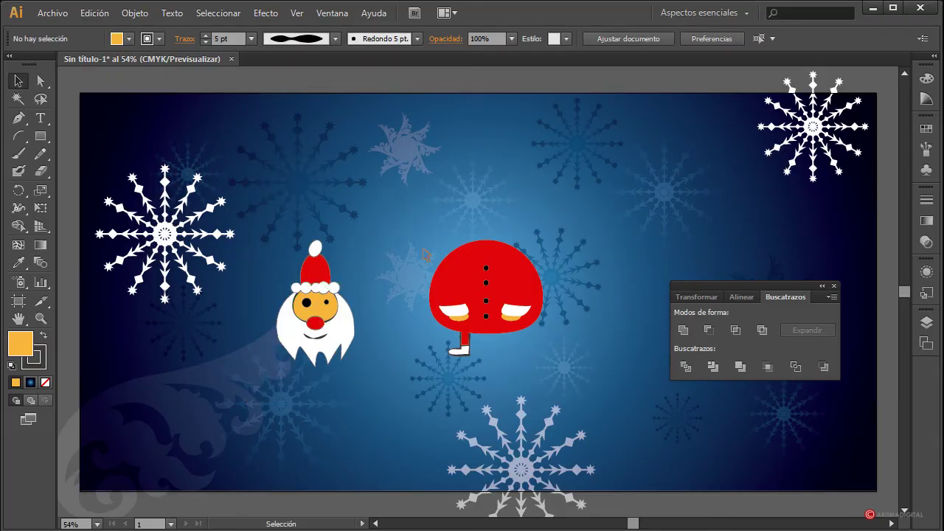
Set the stroke weight of the white beard to 5 pt
left_click(356, 318)
left_click(252, 38)
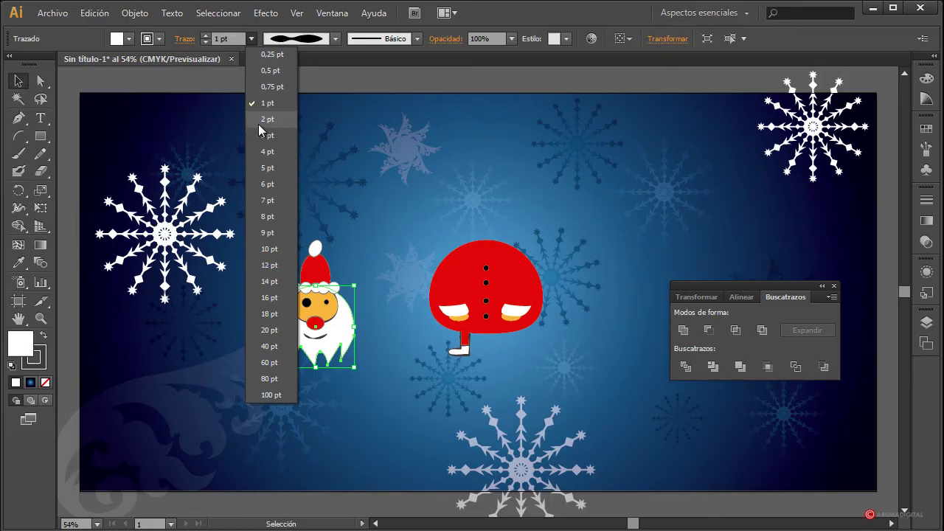
left_click(267, 168)
left_click(382, 231)
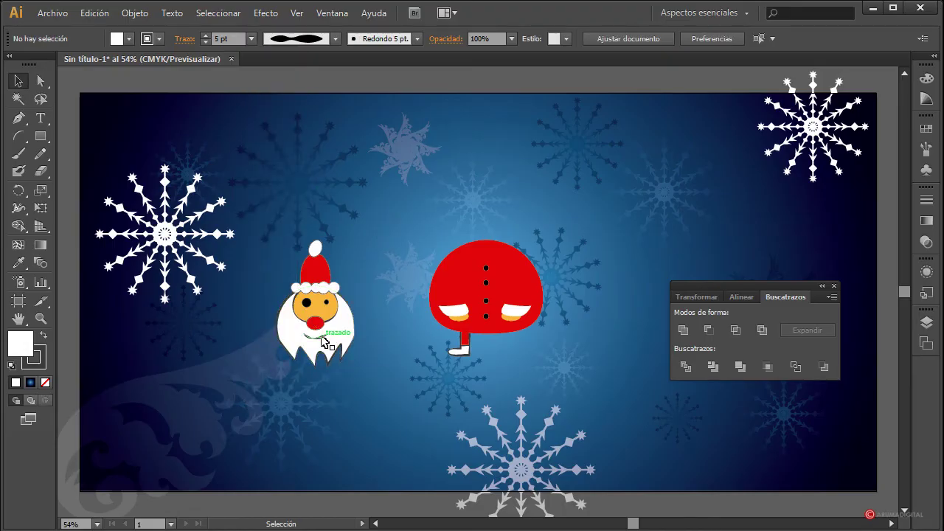
Set the stroke weight of the hat's white scalloped band to 5 pt
left_click(336, 293)
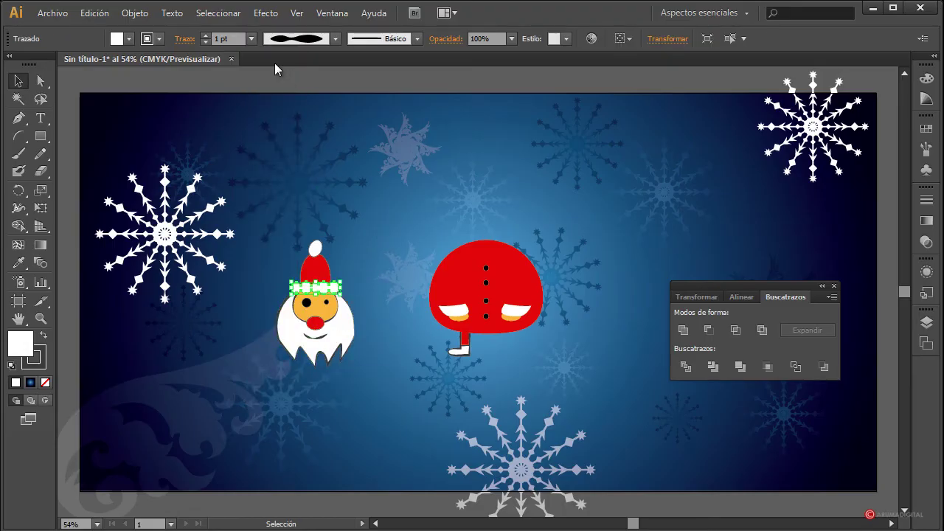
left_click(251, 38)
left_click(267, 168)
left_click(391, 246)
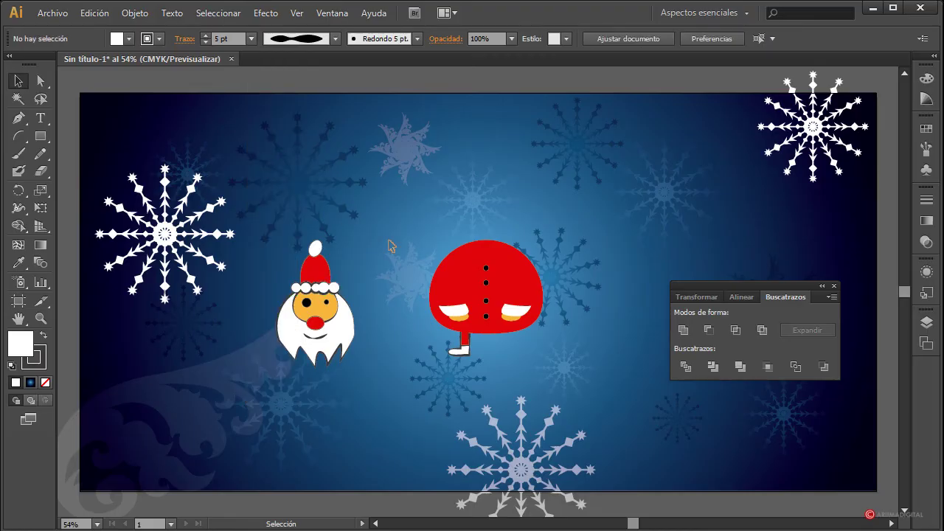
Set the stroke weight of the red hat and its white pompom to 5 pt
left_click(317, 266)
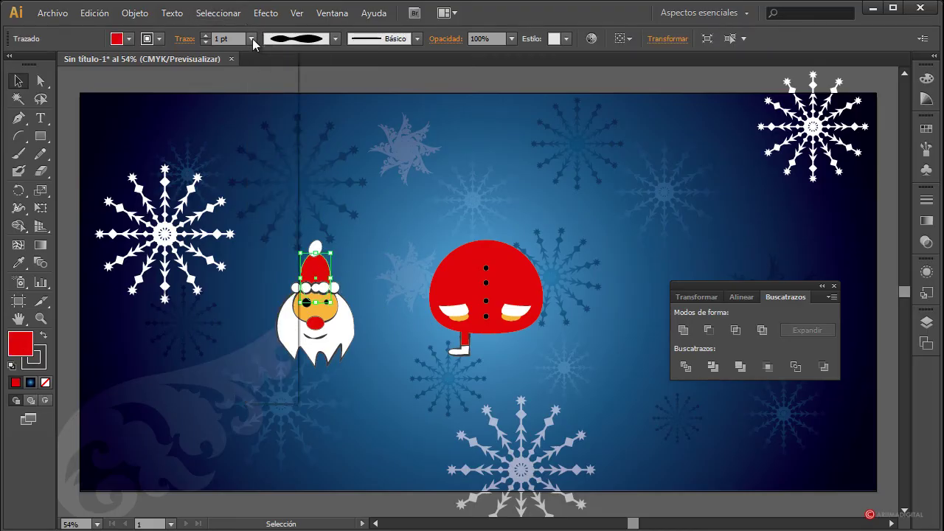
left_click(251, 38)
left_click(267, 167)
left_click(382, 246)
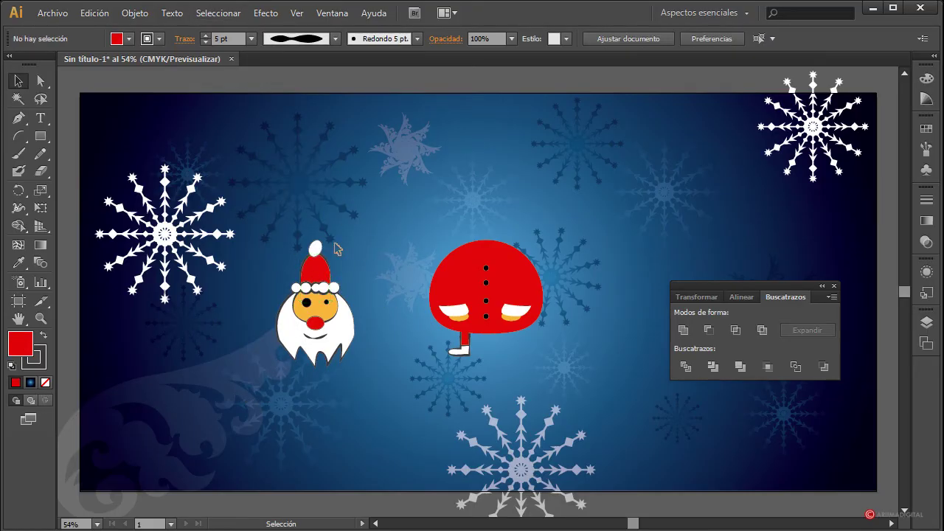
left_click(316, 247)
left_click(251, 39)
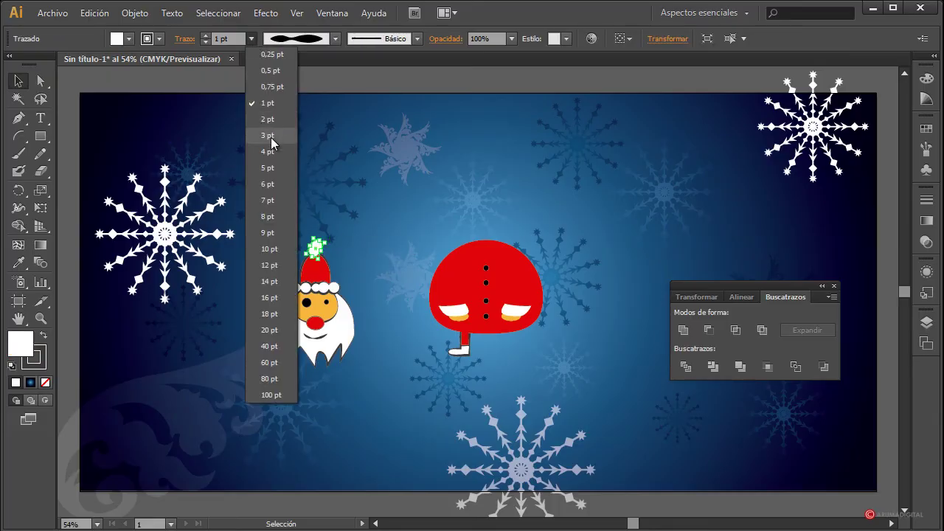
left_click(267, 167)
left_click(386, 271)
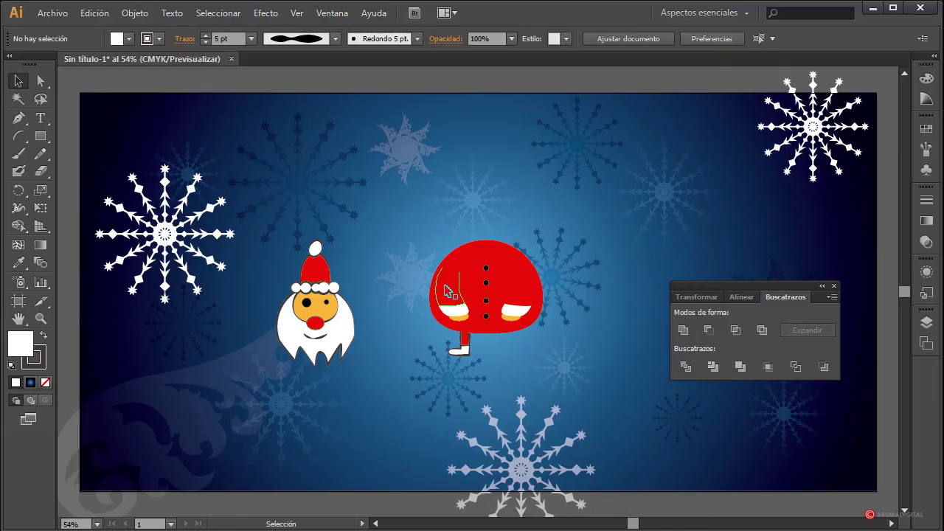
Give the red body and both arm groups a black stroke
left_click(451, 308)
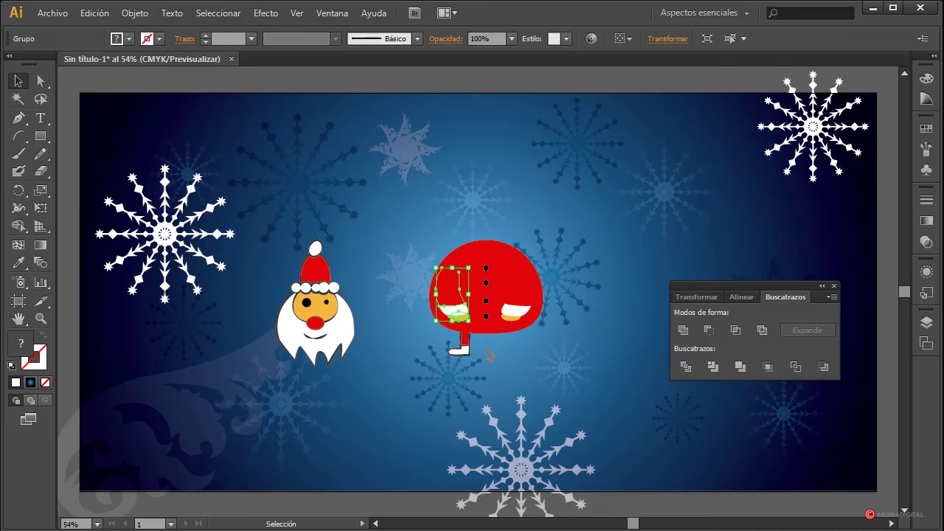
left_click(516, 293, "shift")
left_click(502, 242, "shift")
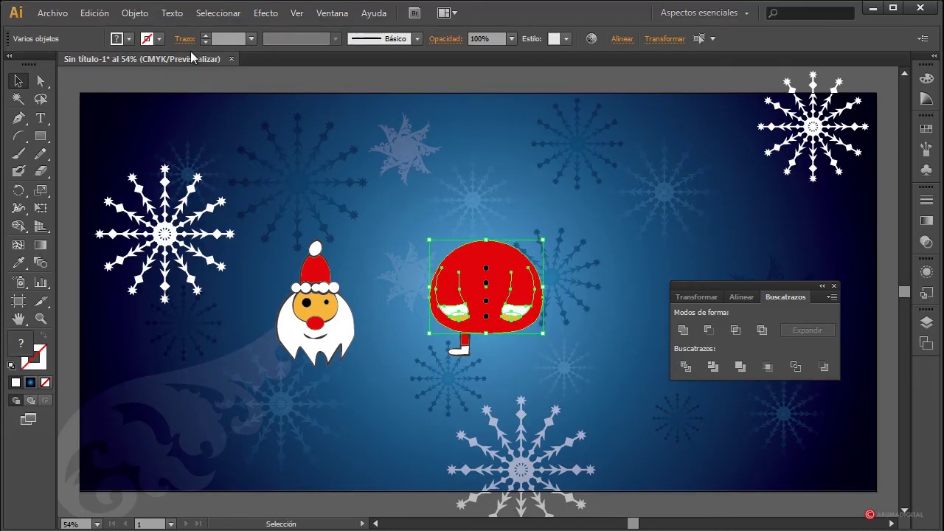
left_click(158, 38)
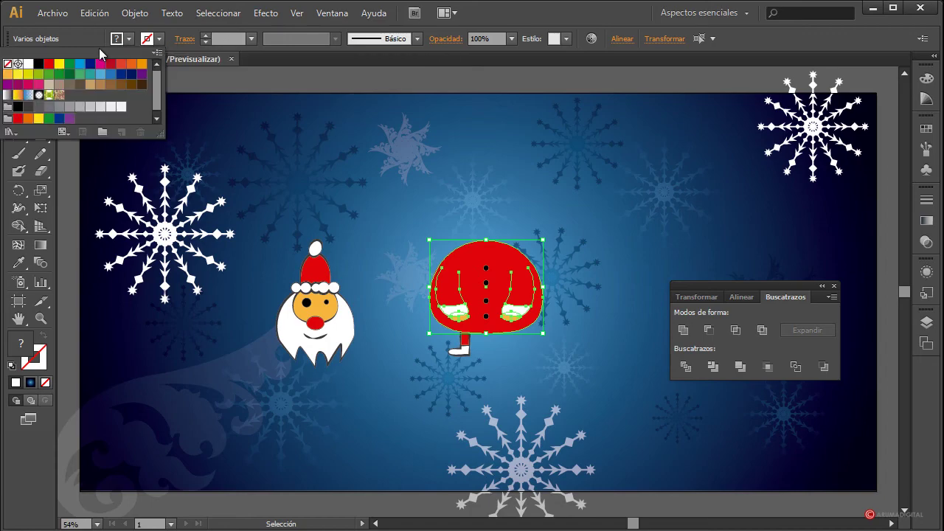
left_click(41, 66)
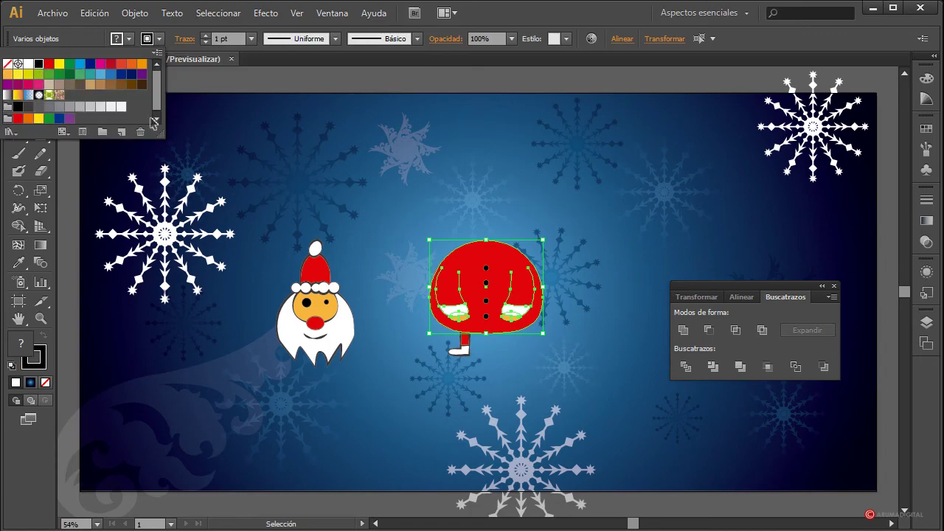
Set the red body and arms' strokes to 5 pt with the double-bulge variable width profile
left_click(253, 39)
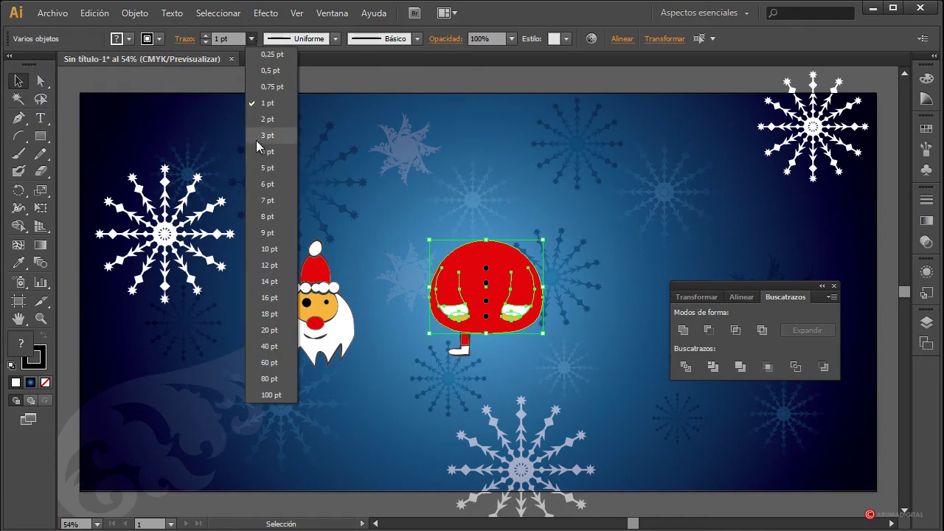
left_click(267, 168)
left_click(328, 38)
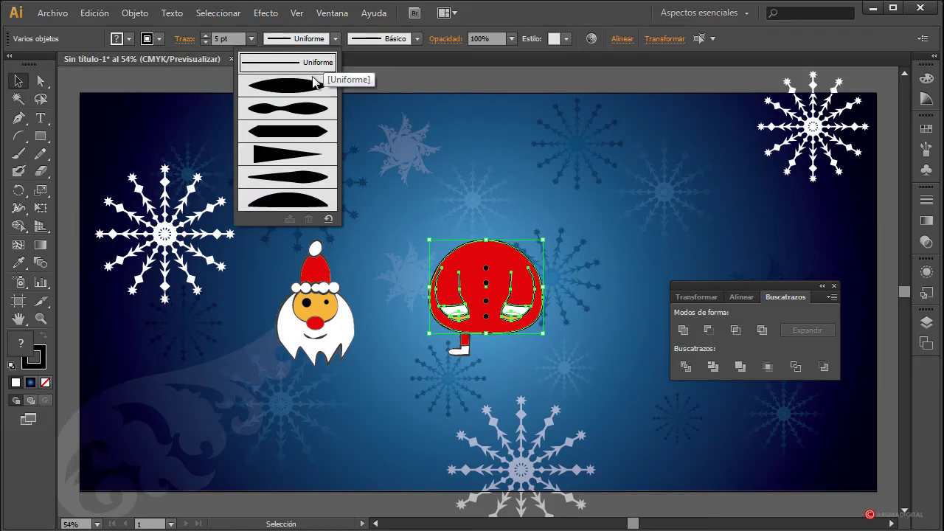
left_click(291, 114)
left_click(369, 185)
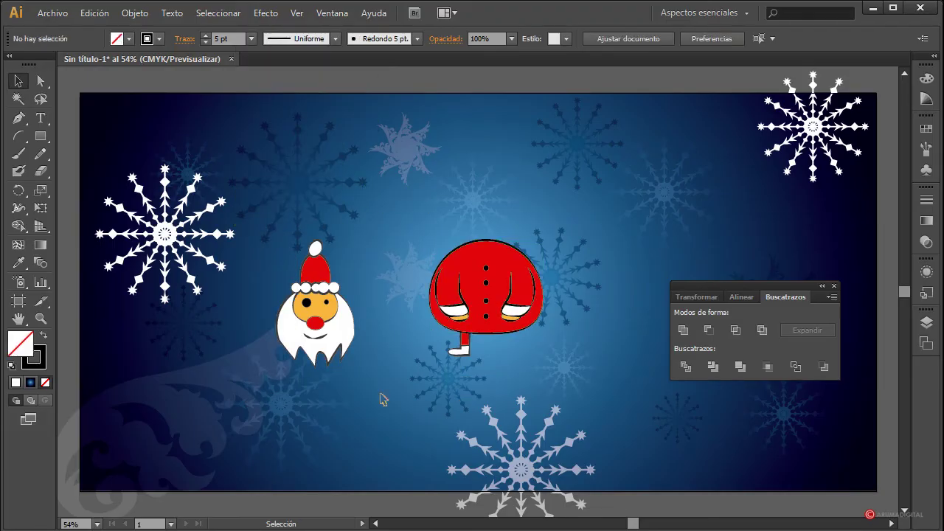
Group all the head's shapes and move the group onto the upper part of the red body
left_click(341, 297)
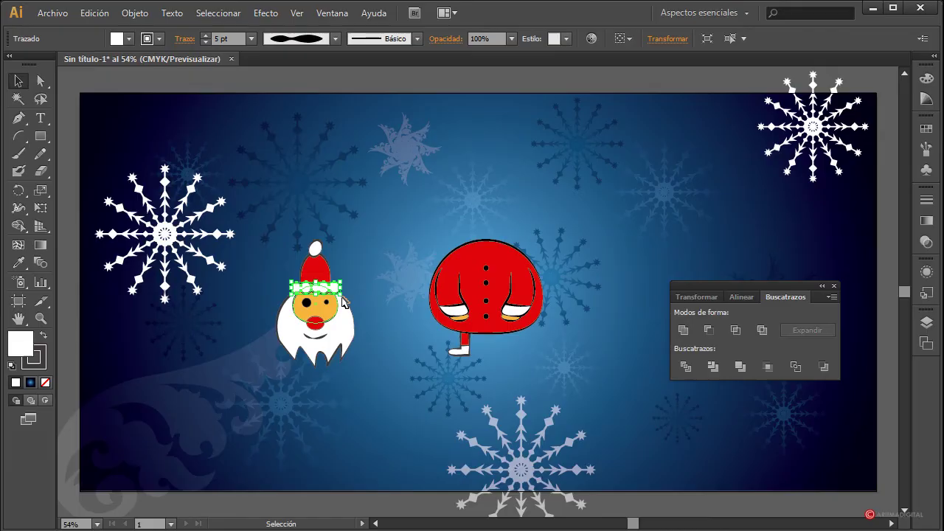
left_click(322, 330, "shift")
left_click(135, 13)
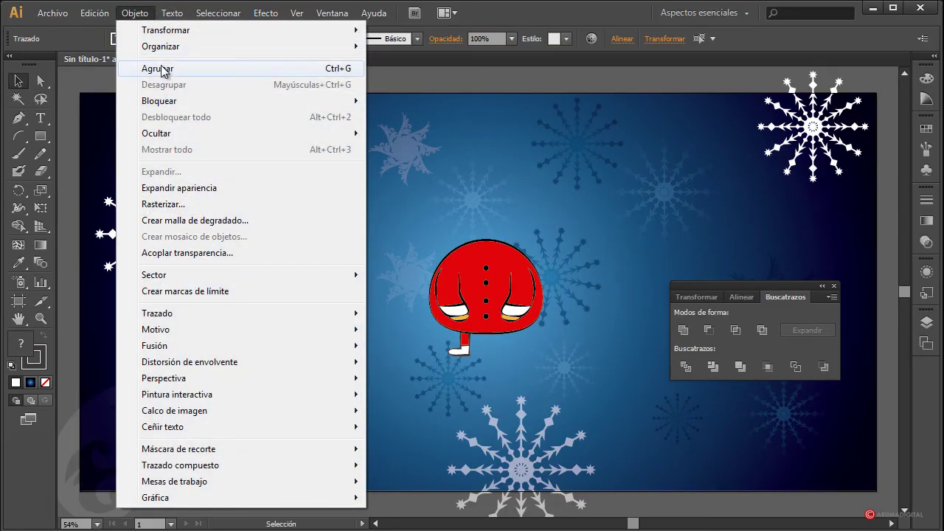
left_click(162, 69)
left_click_drag(342, 337, 505, 267)
left_click(441, 456)
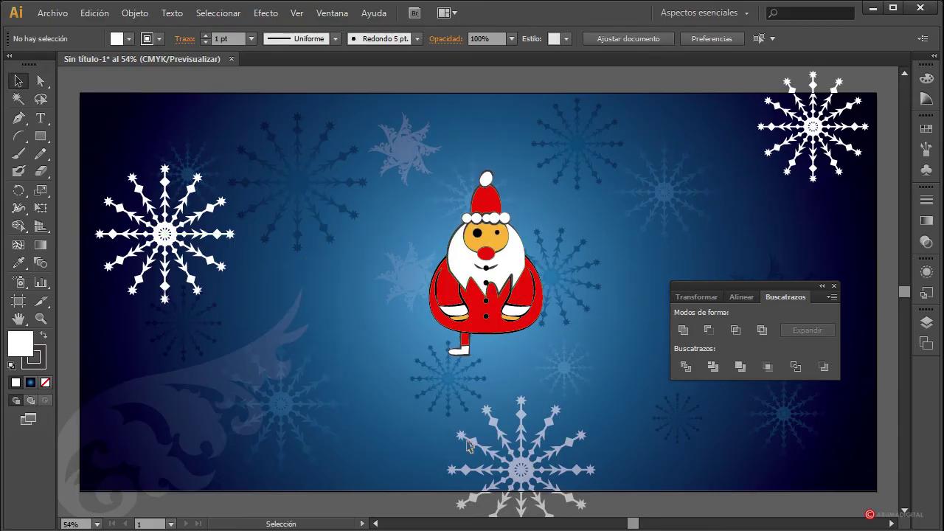
Bring the head group to the front so the beard covers the body's upper buttons
left_click(531, 259)
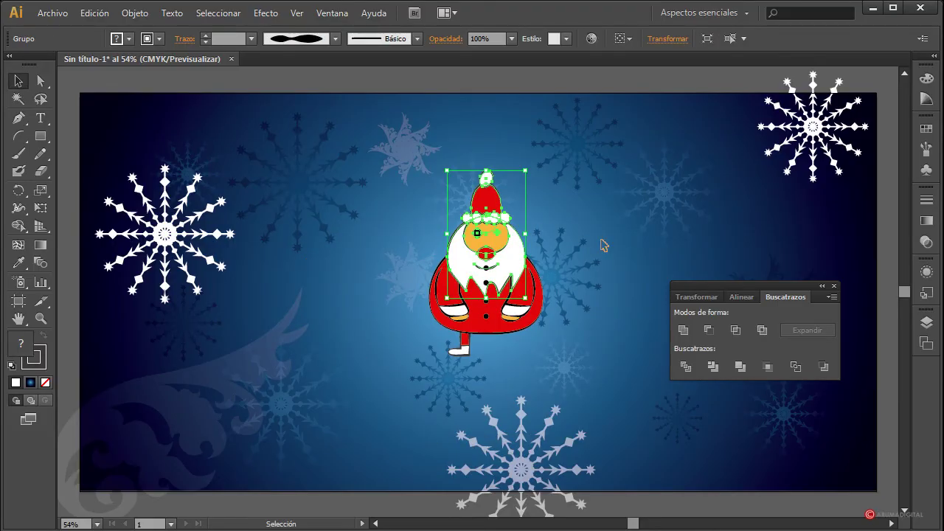
key("a")
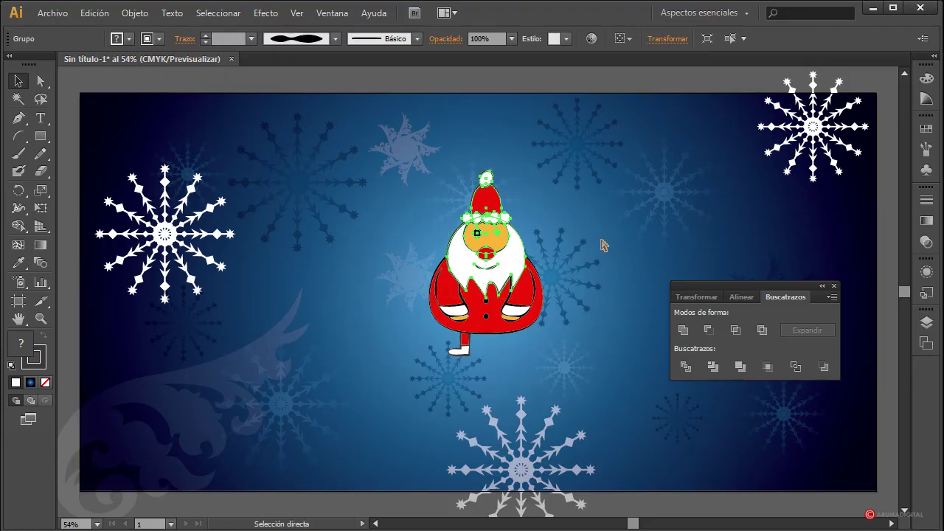
left_click(344, 318)
key("v")
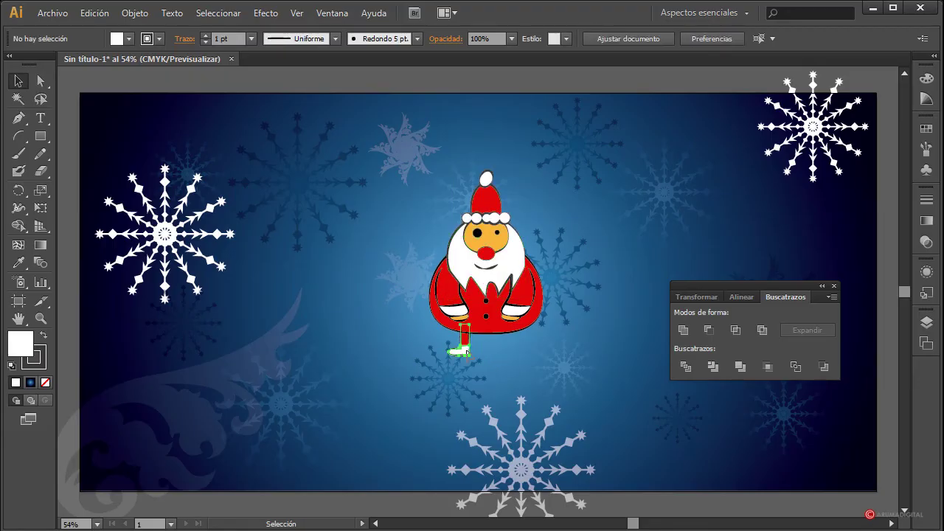
Create a mirrored copy of the booted leg and place it level with the original under the body's other side
left_click(463, 351)
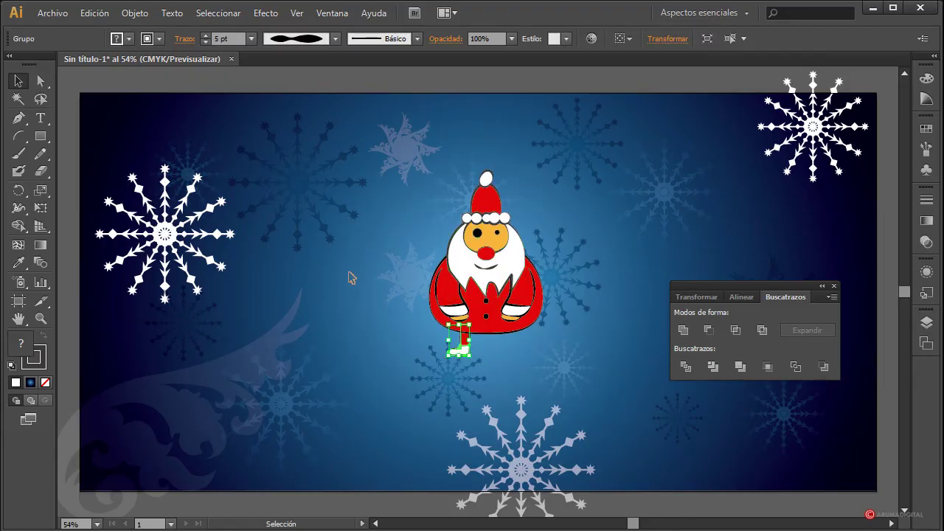
left_click(135, 13)
mouse_move(214, 30)
left_click(427, 84)
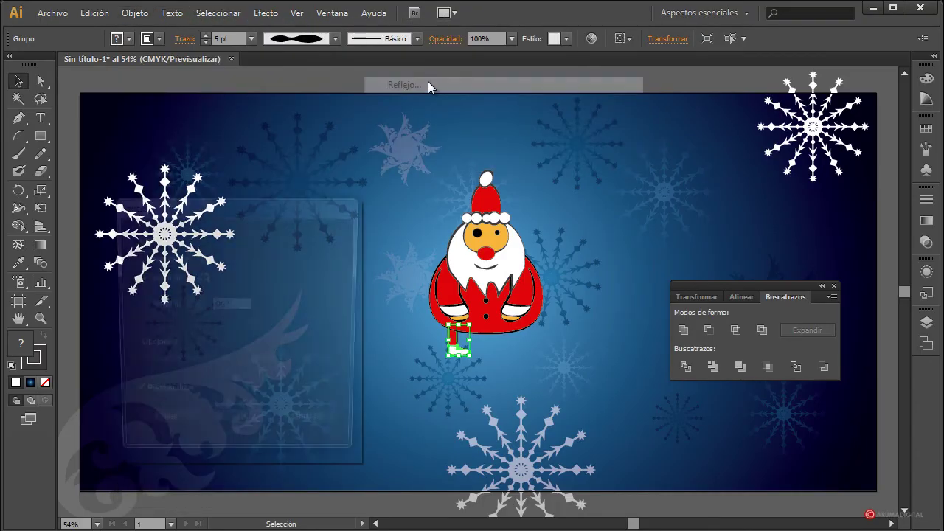
left_click(166, 428)
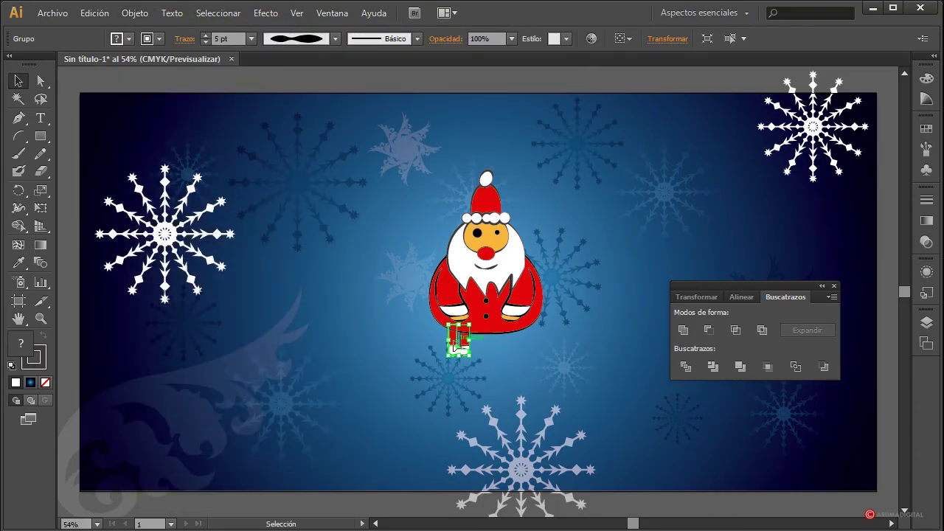
left_click_drag(456, 339, 509, 339)
left_click(376, 461)
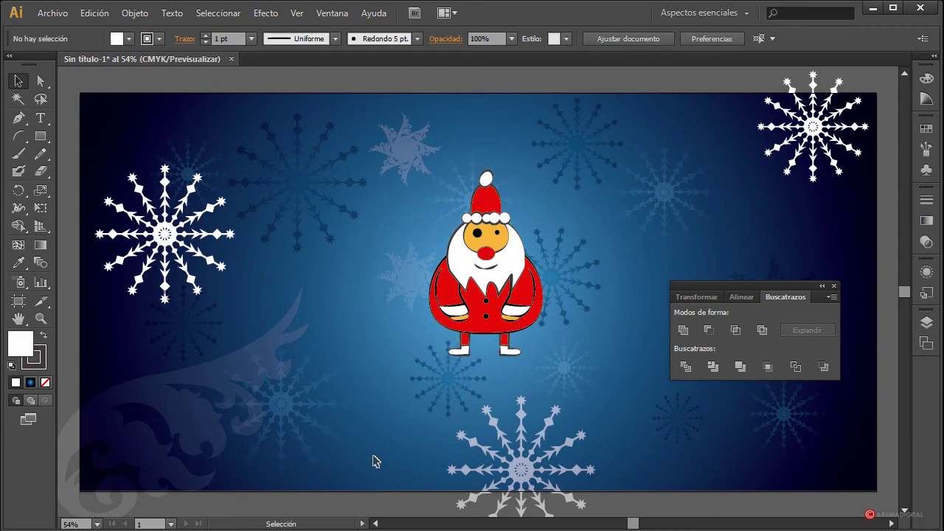
Move the whole Santa figure toward the left half of the artboard and scale it up proportionally
left_click_drag(571, 368, 405, 226)
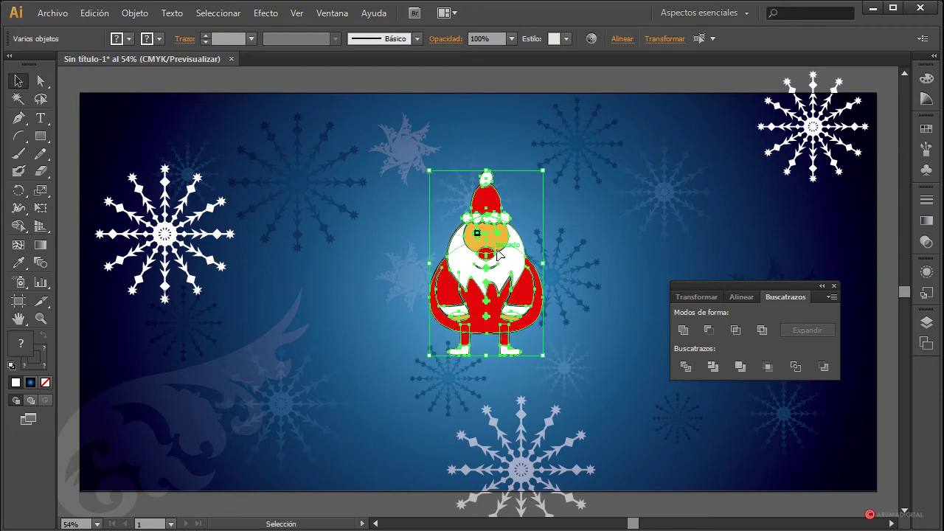
left_click_drag(478, 254, 343, 271)
left_click(549, 314)
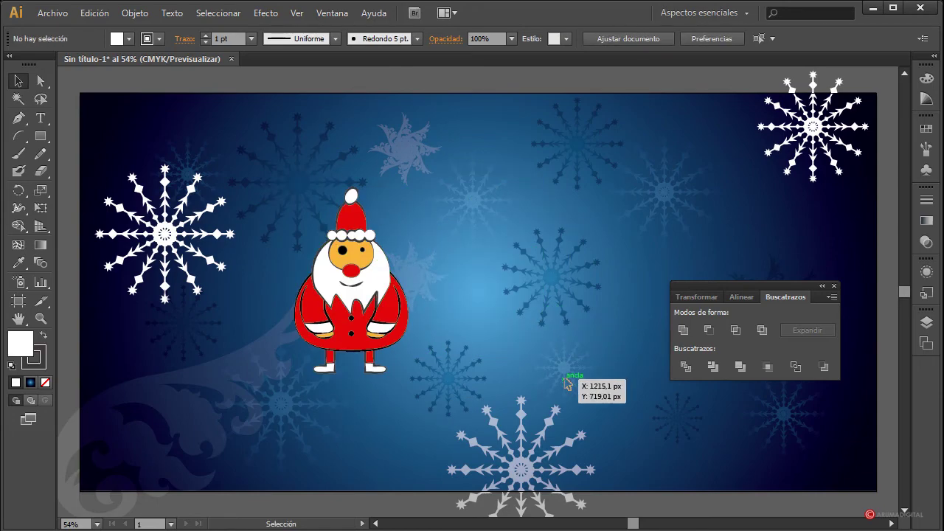
left_click_drag(395, 193, 427, 403)
left_click(478, 306)
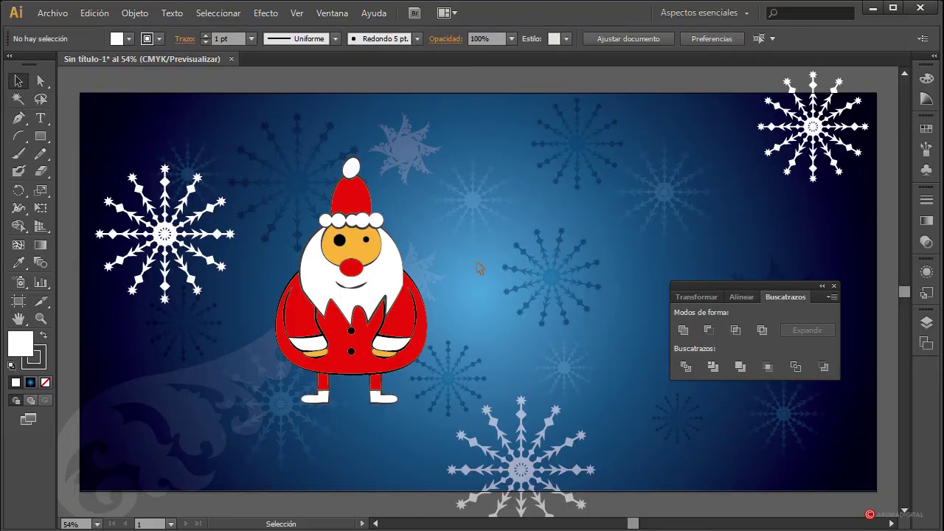
Group all parts of the Santa figure into a single object
left_click_drag(445, 148, 271, 439)
left_click(141, 16)
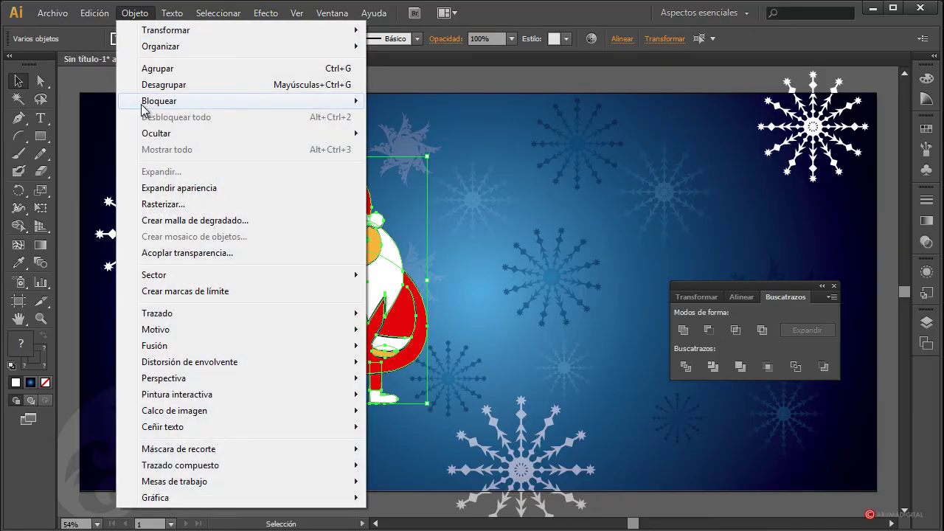
left_click(154, 70)
left_click(502, 253)
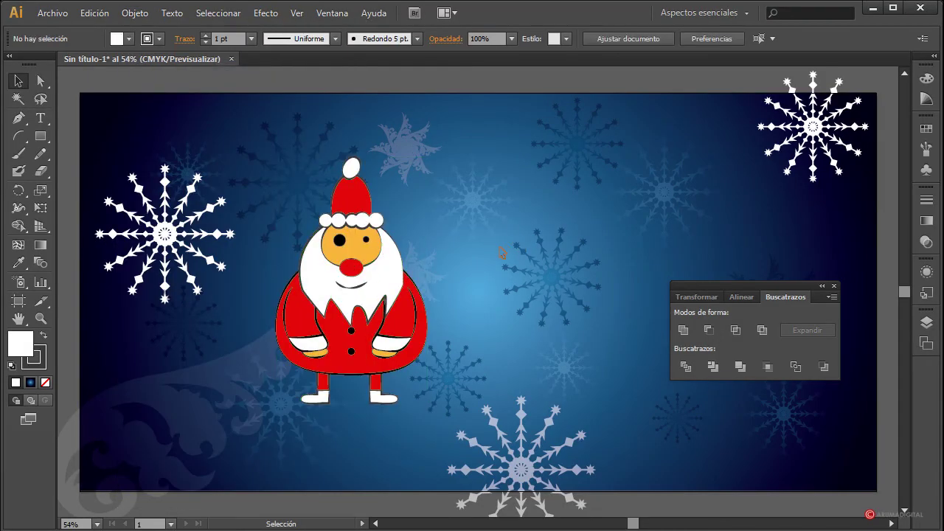
Apply the Carboncillo - Desvanecer brush to the strokes of the Santa group
left_click(399, 280)
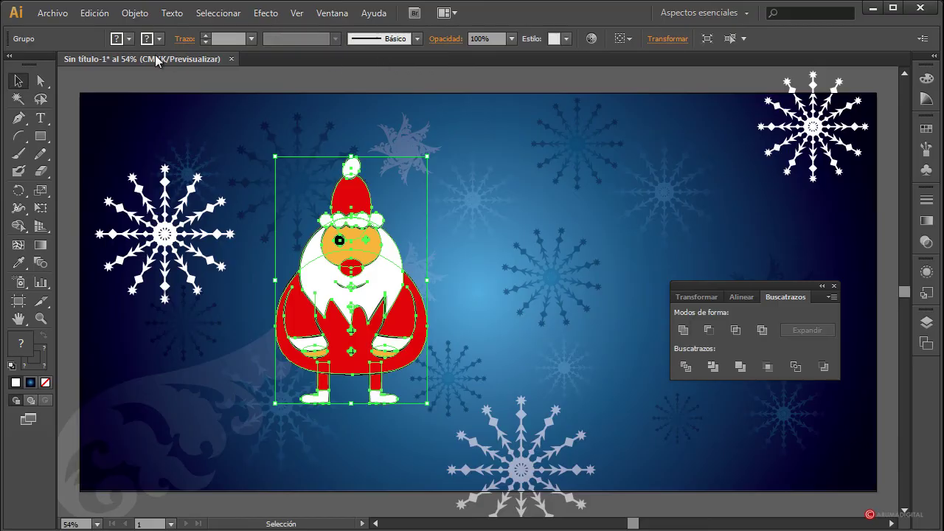
left_click(416, 38)
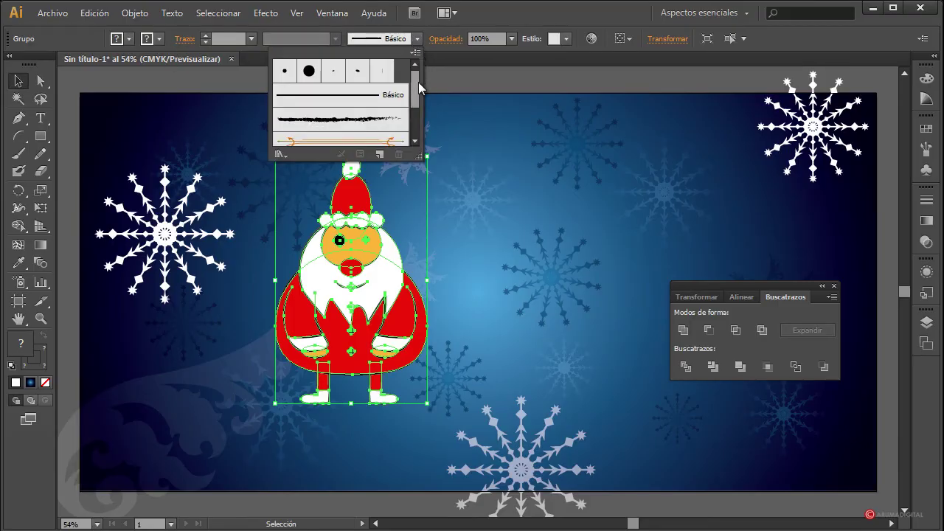
left_click_drag(418, 81, 418, 97)
left_click(358, 83)
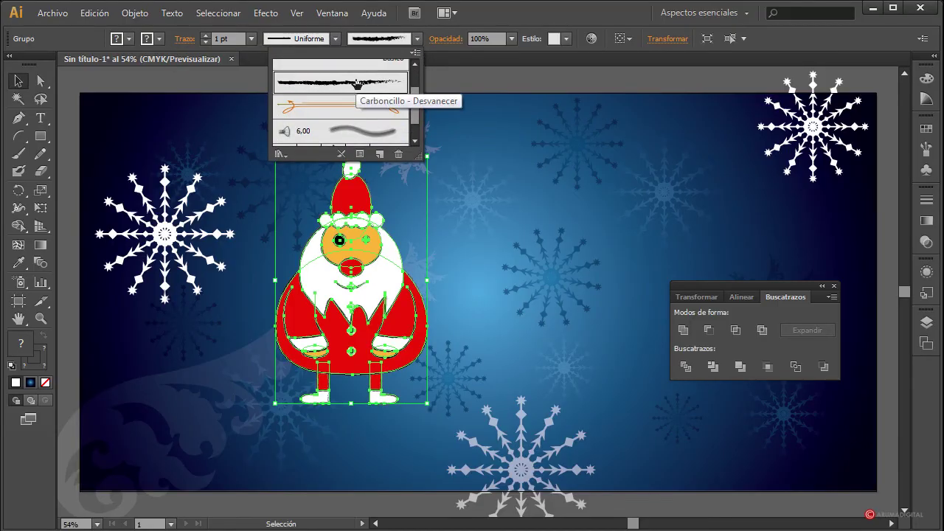
key("ctrl+shift+a")
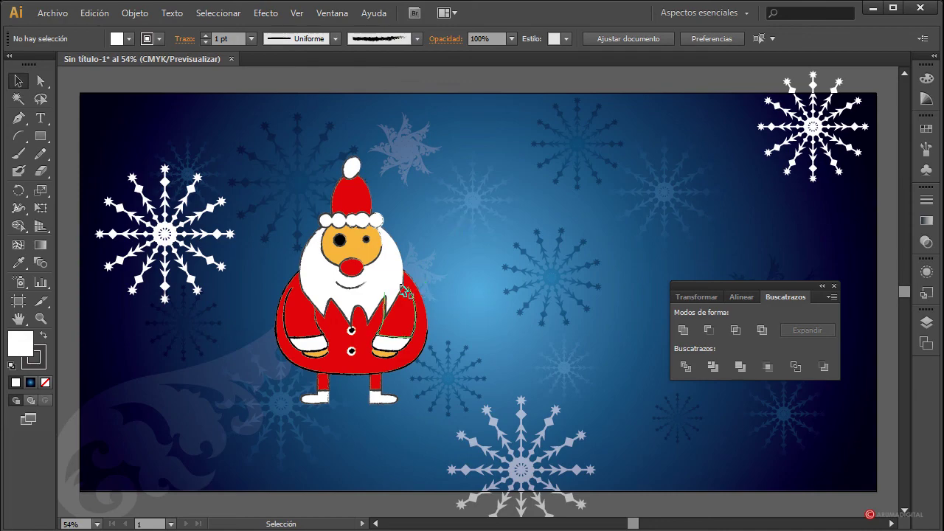
With the Santa group selected, open the Artístico_Color diluido brush library and place it beside the figure
left_click(403, 289)
left_click(417, 39)
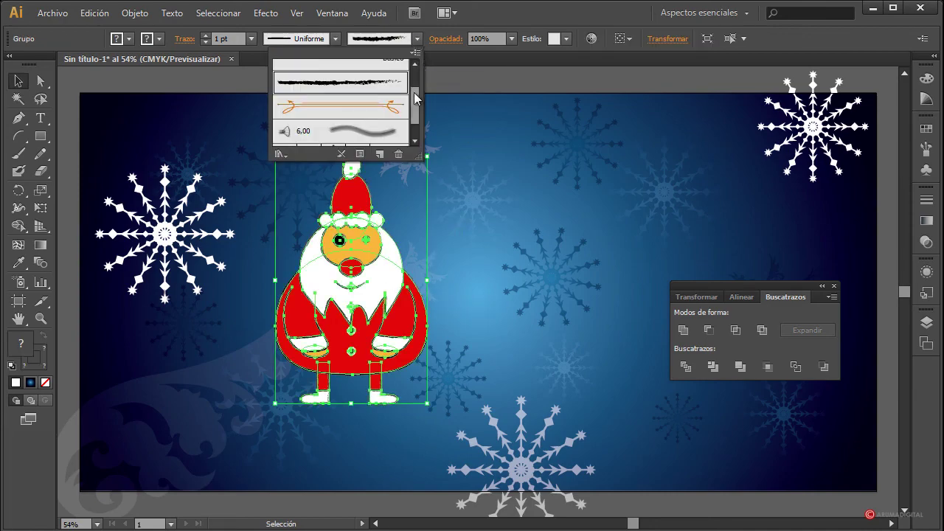
scroll(414, 90, "up", 2)
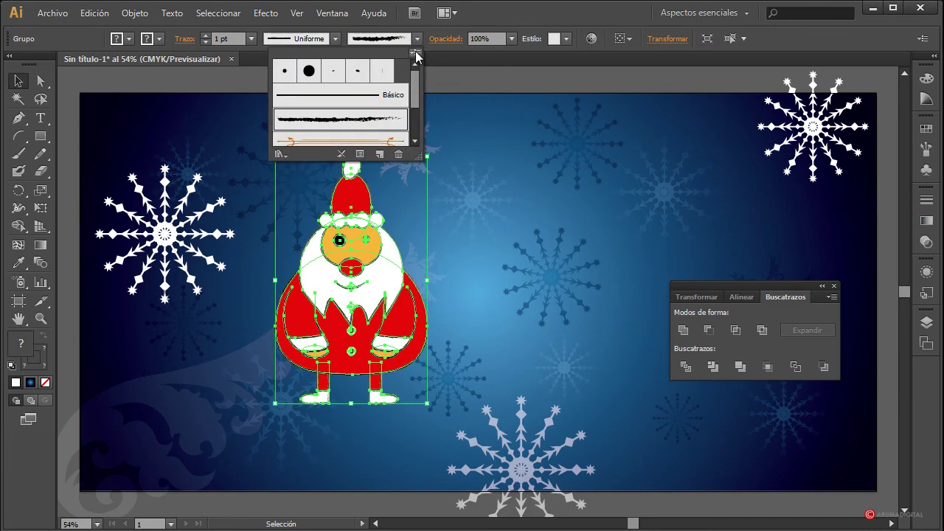
left_click(415, 54)
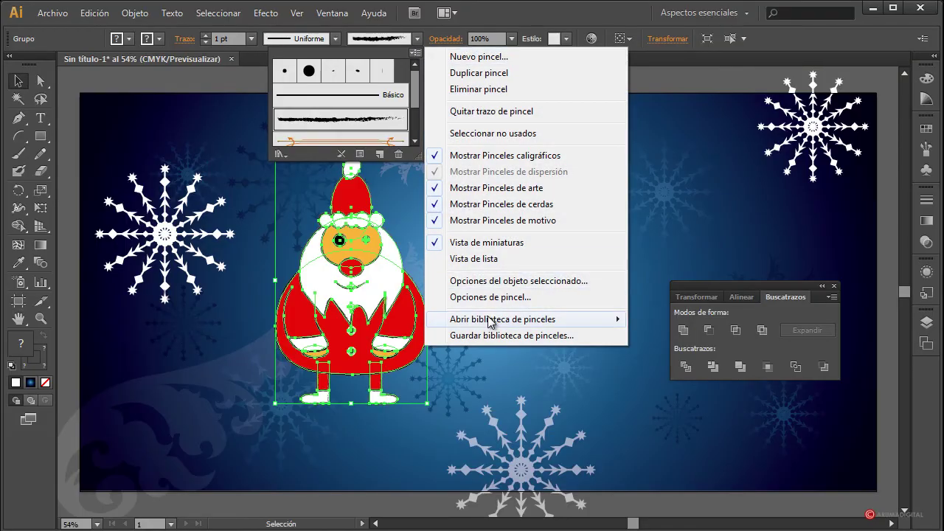
mouse_move(565, 320)
mouse_move(672, 324)
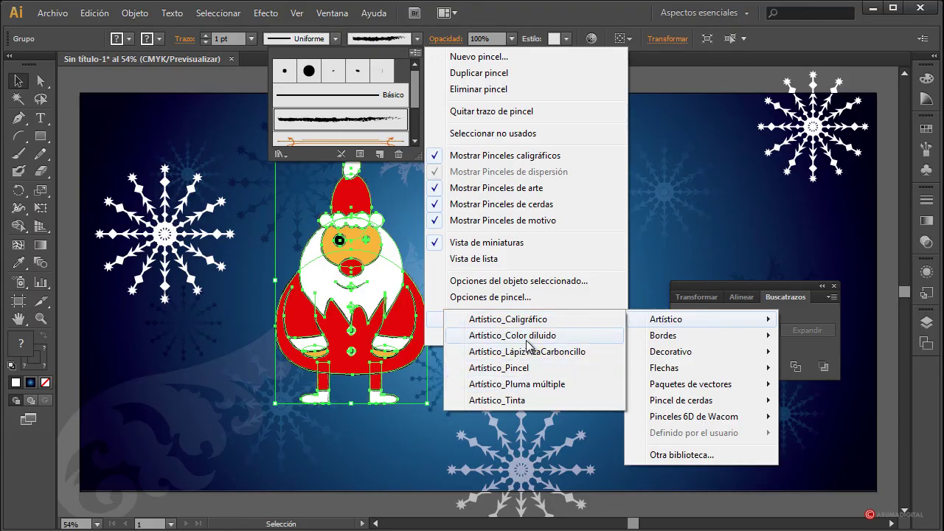
left_click(520, 336)
left_click(258, 341)
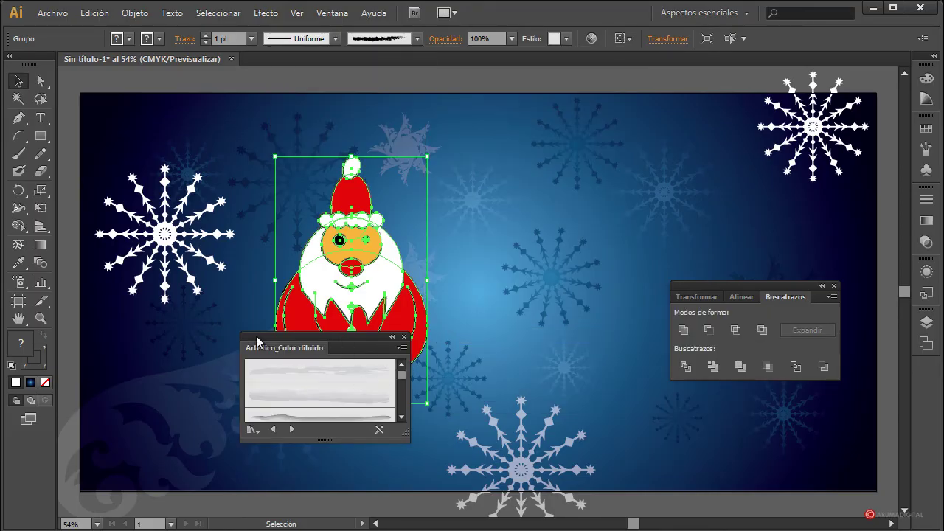
left_click_drag(274, 342, 124, 336)
Try several Artístico_Color diluido brushes on the Santa group and apply the broad dark grey one near the library's end
left_click(160, 368)
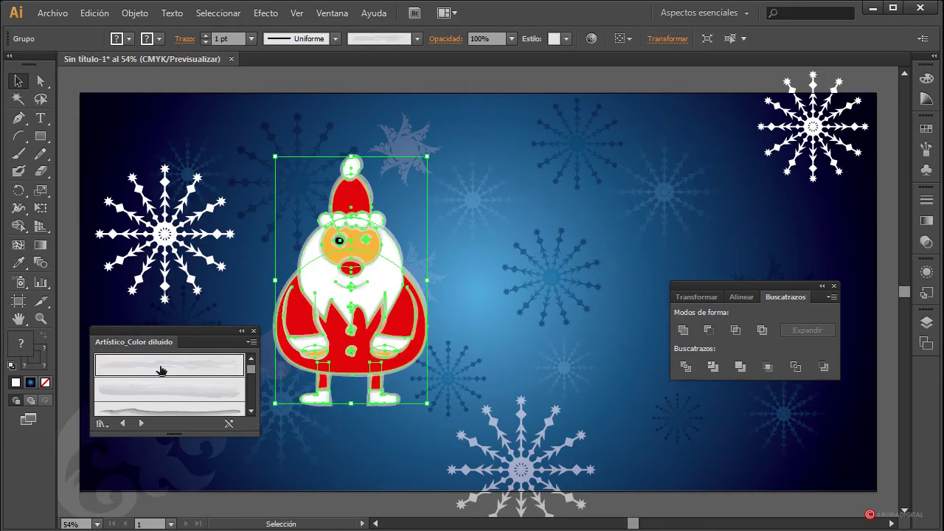
left_click(162, 388)
scroll(162, 392, "down", 1)
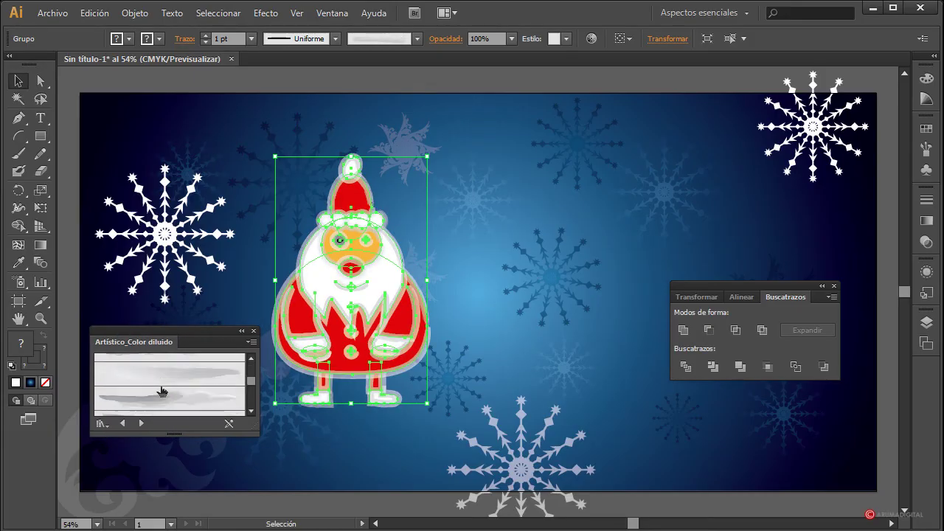
left_click(164, 382)
left_click(164, 399)
scroll(163, 402, "down", 1)
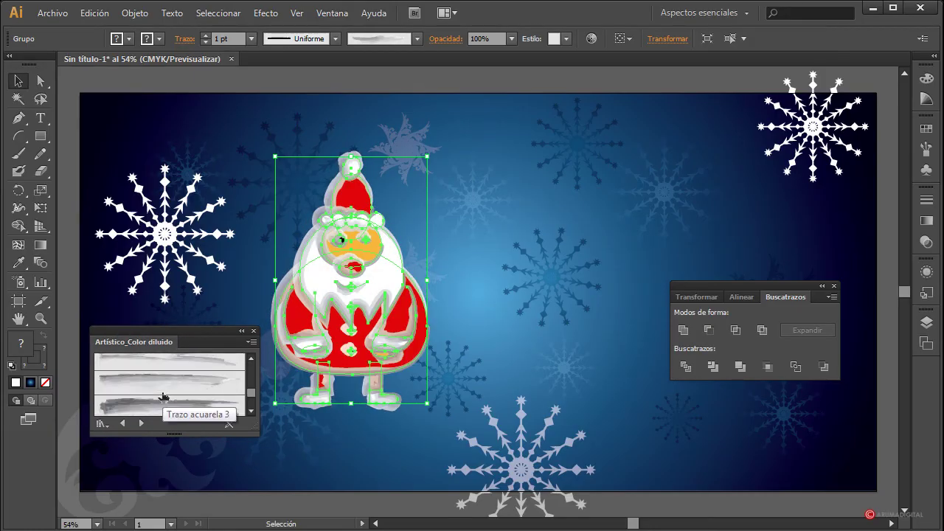
left_click(163, 404)
scroll(165, 392, "down", 1)
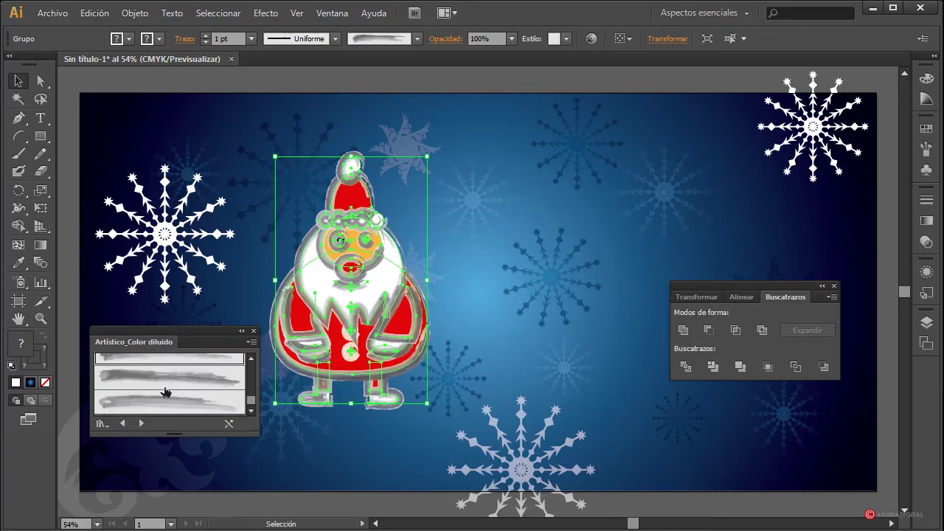
left_click(164, 378)
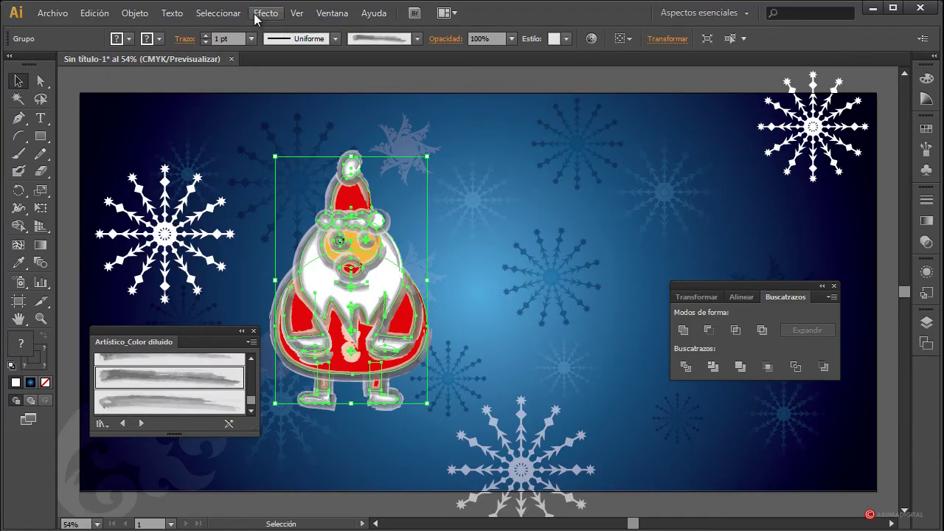
Set the stroke weight of the Santa group's brush outline to 0,25 pt
left_click(252, 38)
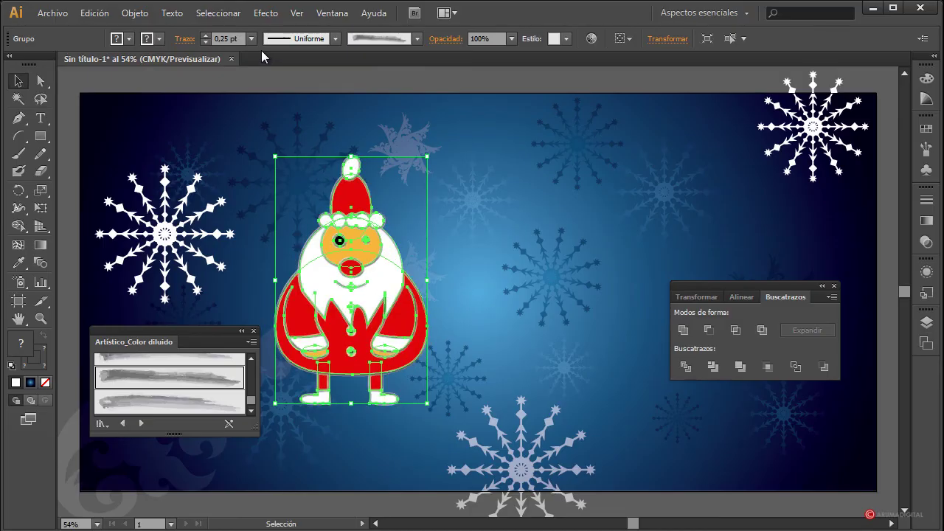
left_click(507, 215)
left_click(402, 336)
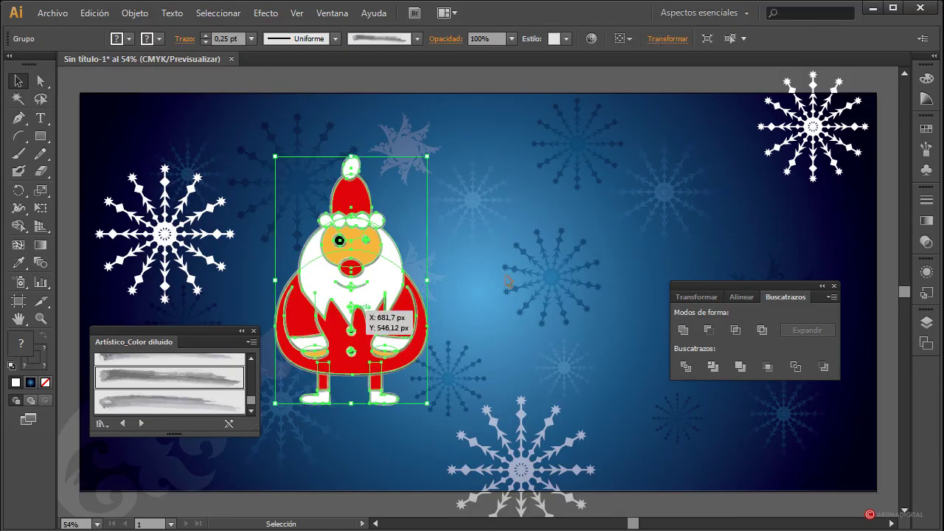
left_click(480, 280)
left_click(368, 317)
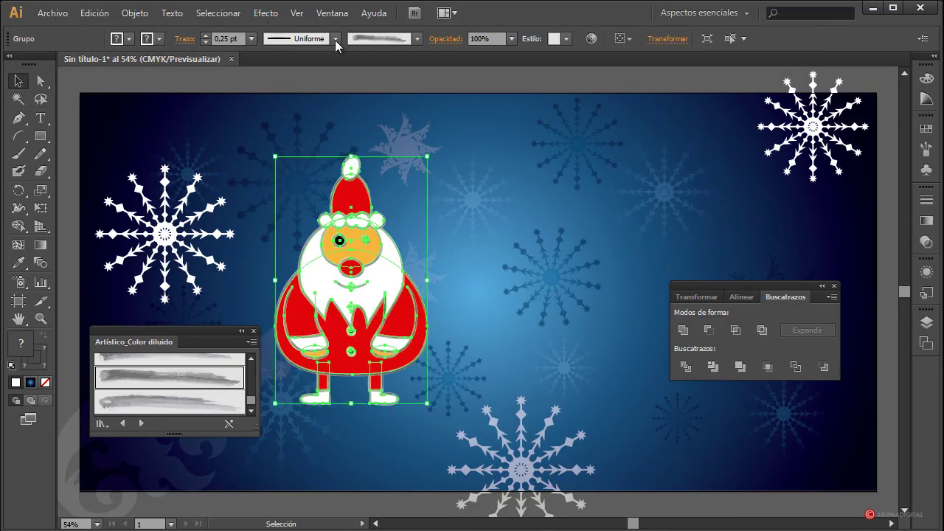
Open the Artístico_Caligráfico brush library, look over its brushes and close the library
left_click(417, 39)
left_click(415, 53)
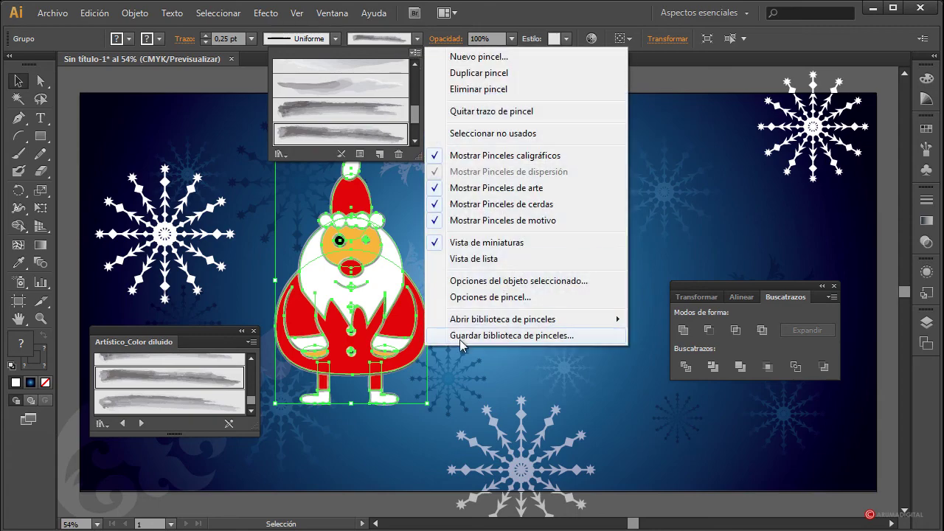
mouse_move(486, 318)
mouse_move(707, 318)
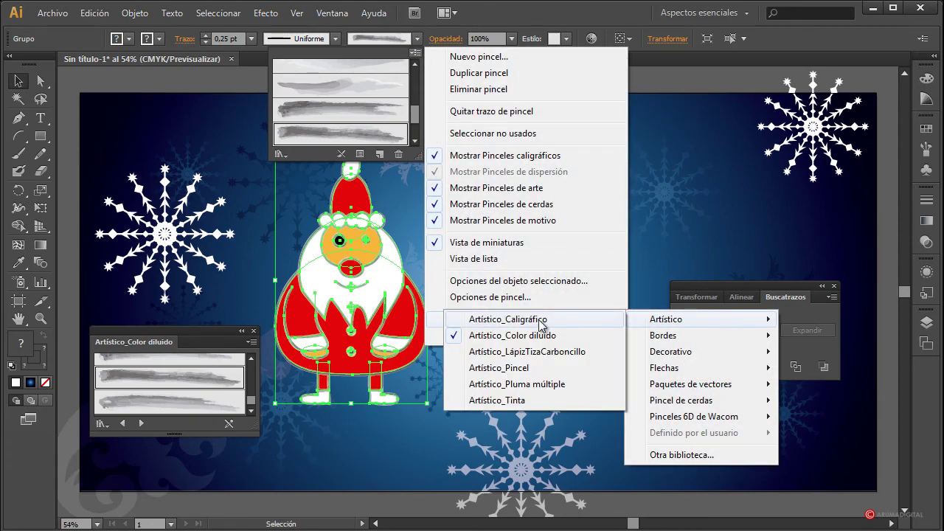
left_click(572, 327)
left_click(251, 387)
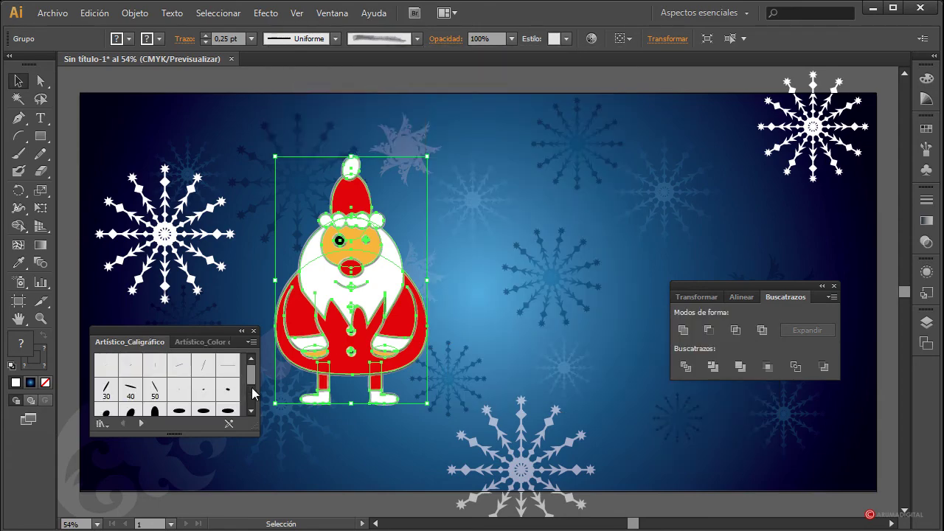
left_click(254, 330)
Open the Artístico_LápizTizaCarboncillo brush library, apply its rough, broken scribble brush to the Santa group and deselect the group
left_click(417, 39)
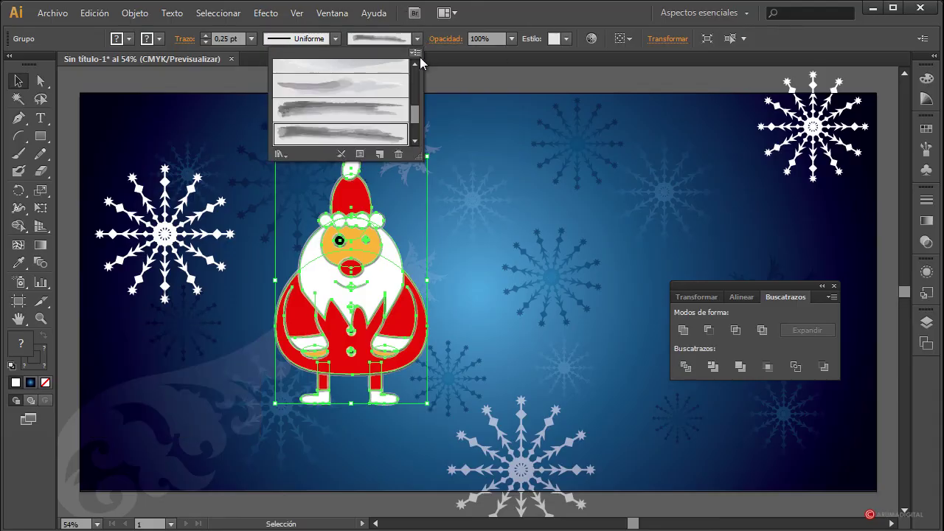
left_click(416, 53)
mouse_move(591, 322)
mouse_move(726, 320)
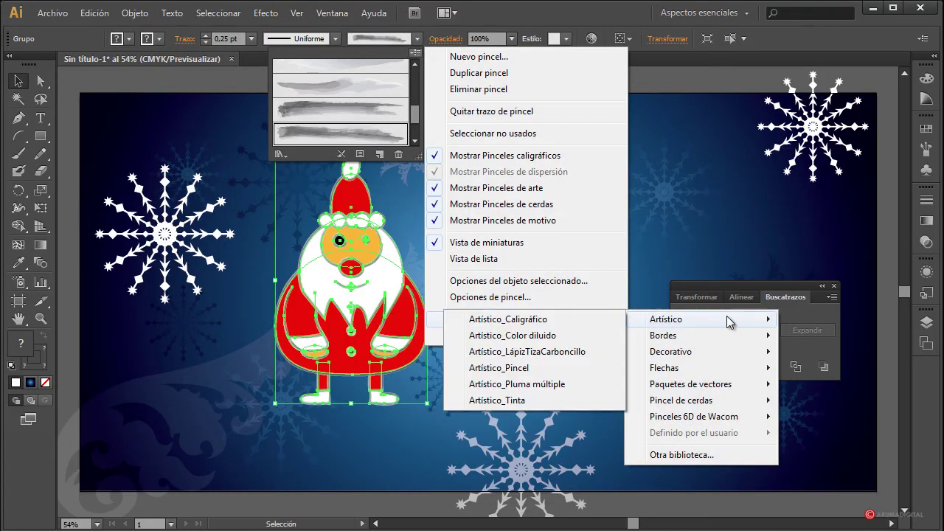
left_click(524, 352)
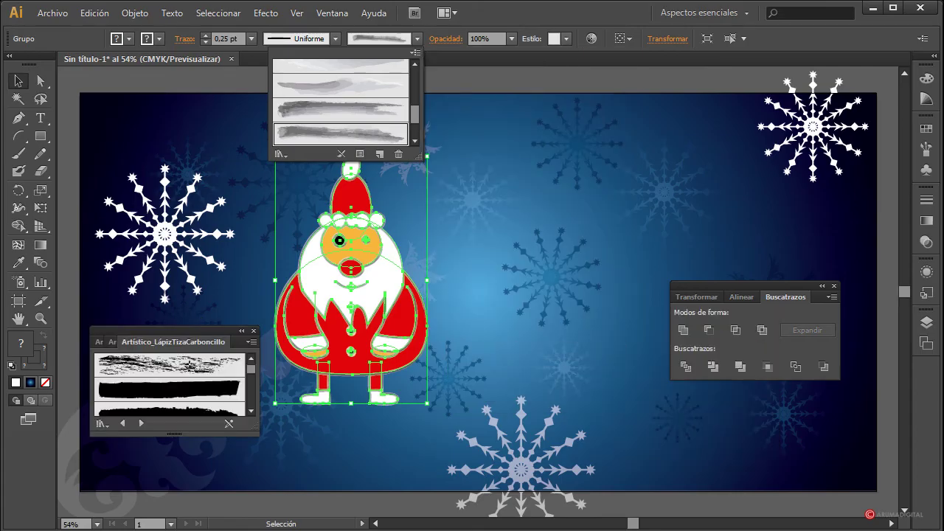
left_click(188, 363)
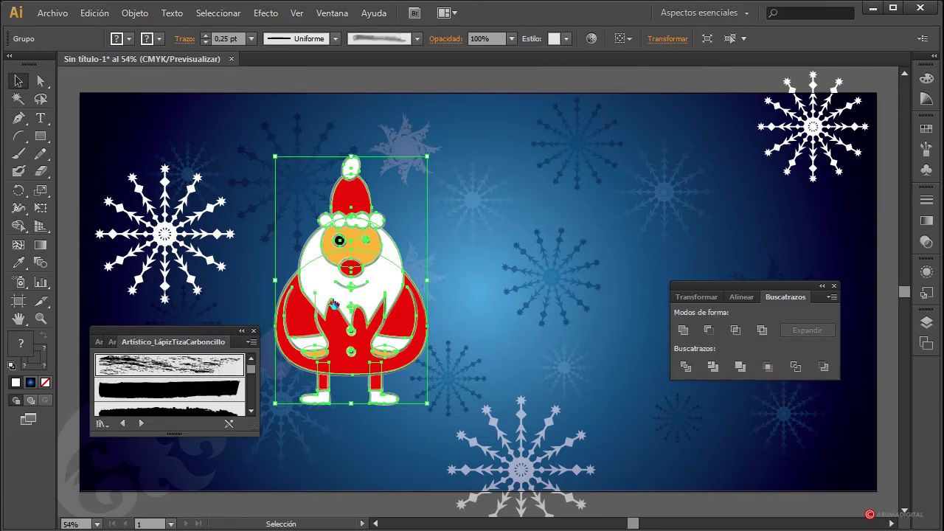
left_click(453, 247)
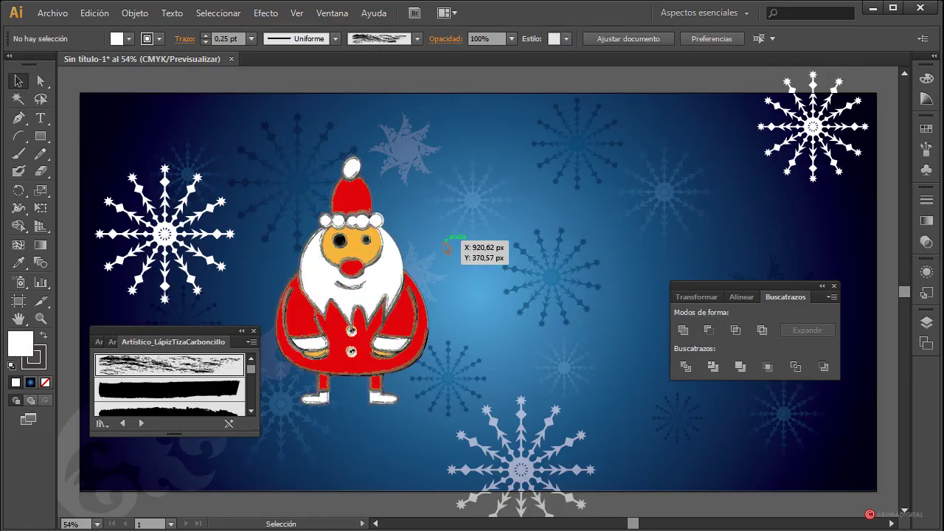
Set the stroke weight of the Santa group to 0,15 pt, deselect it and close the brush library
left_click(396, 281)
left_click(251, 39)
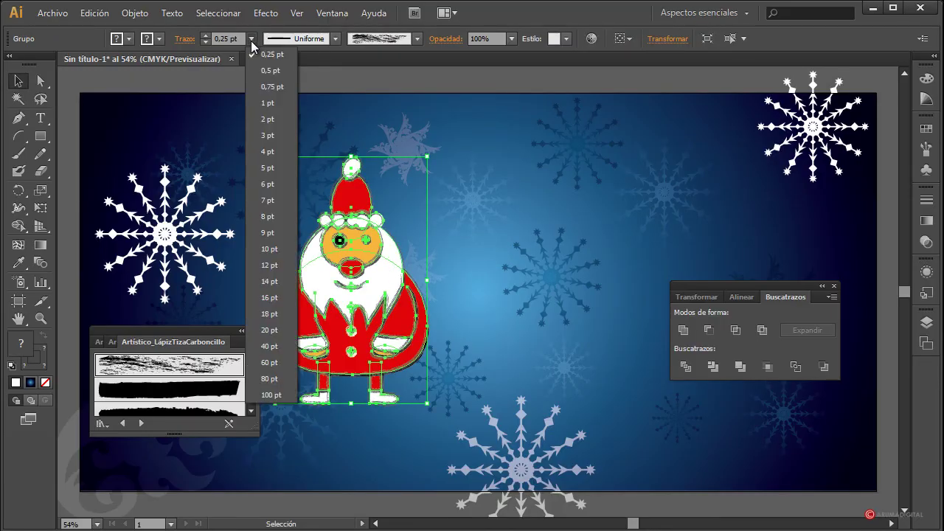
left_click(250, 39)
left_click(238, 38)
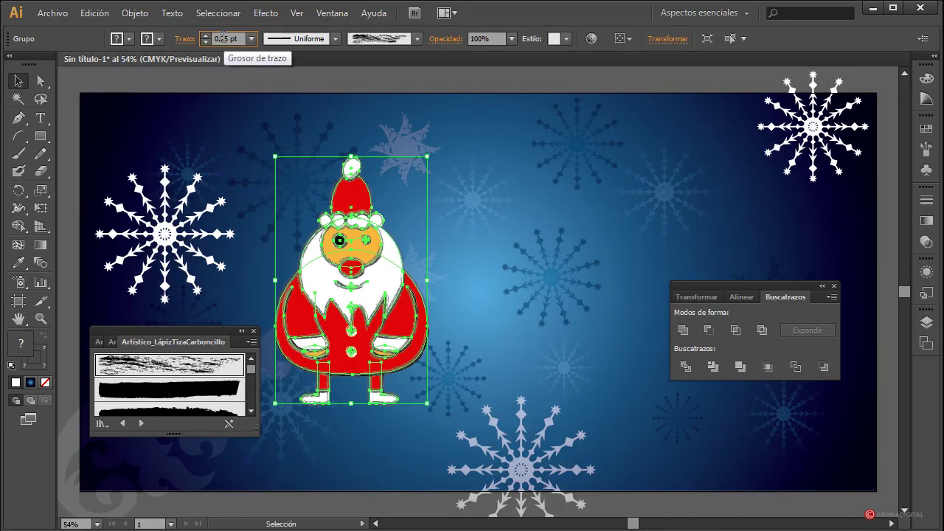
type("0,15")
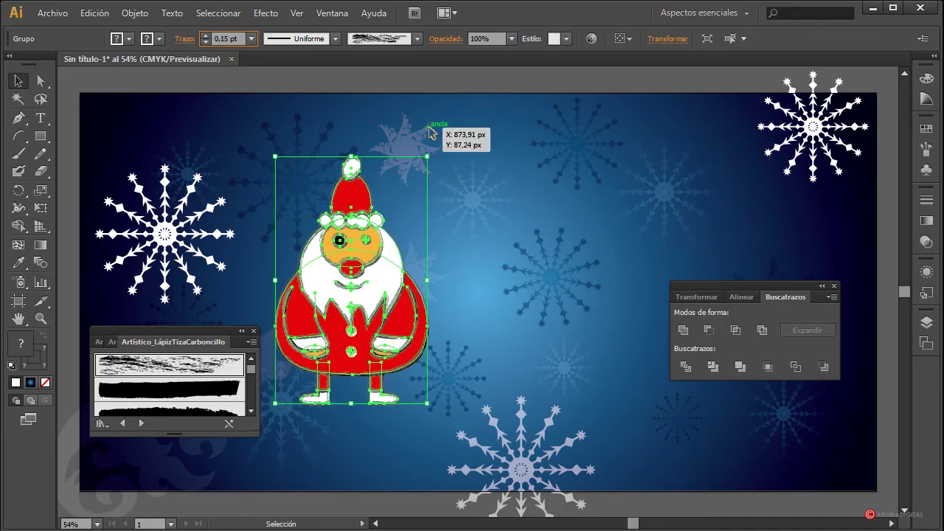
key("Return")
left_click(489, 205)
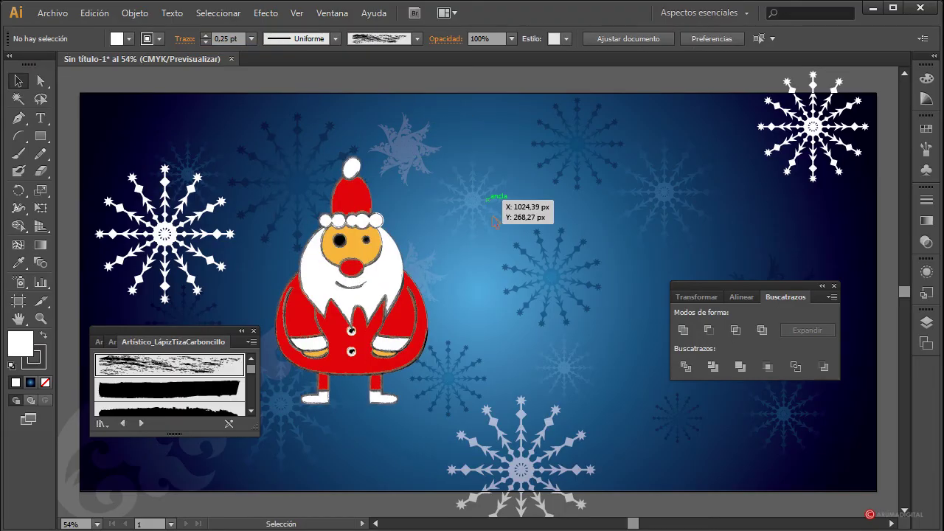
left_click(253, 330)
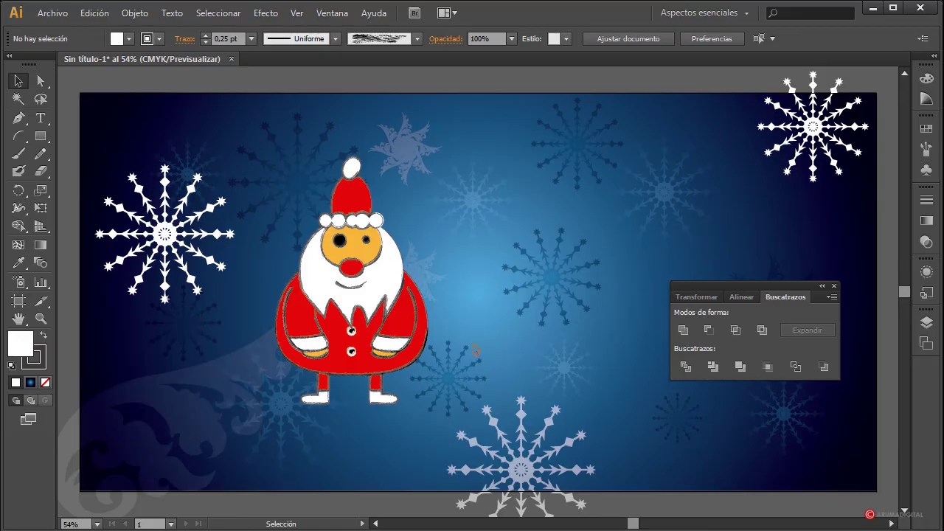
Try filling the whole Santa group with black and undo the fill together with the last stroke weight change
left_click(404, 322)
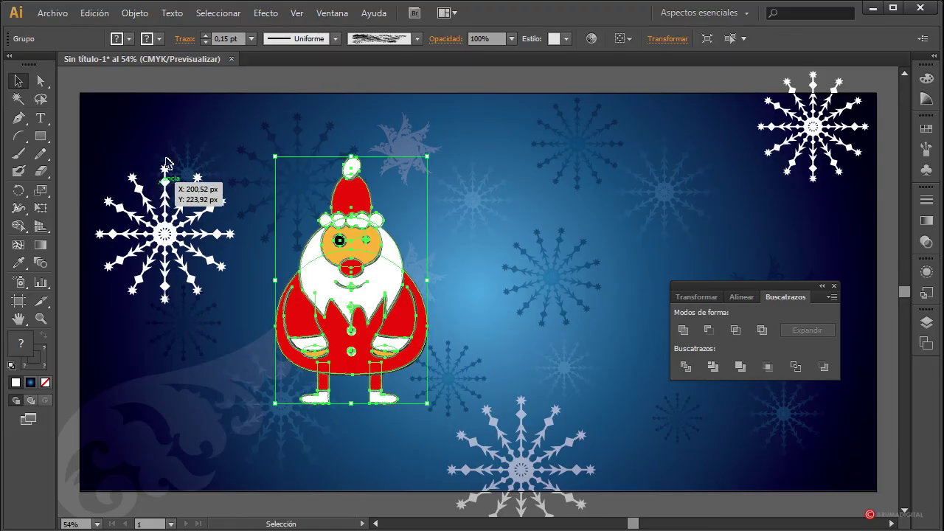
left_click(129, 39)
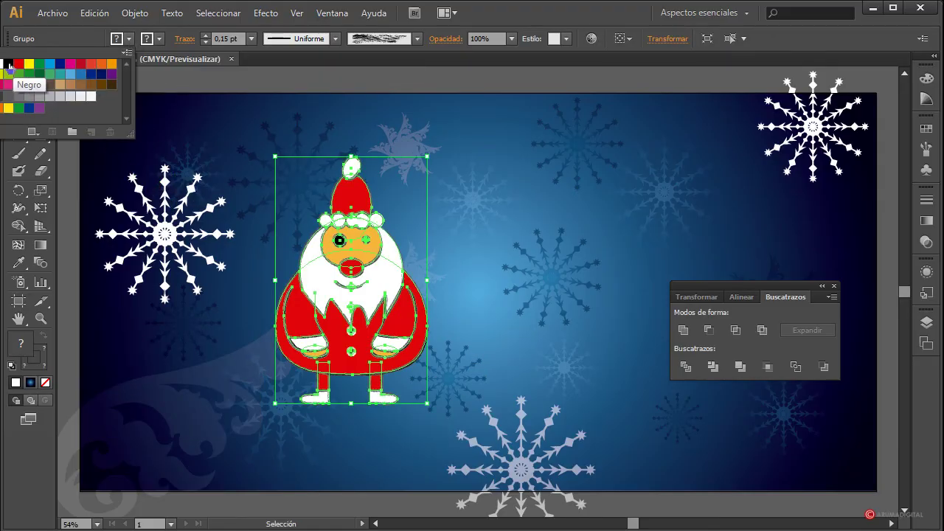
left_click(9, 66)
left_click(9, 65)
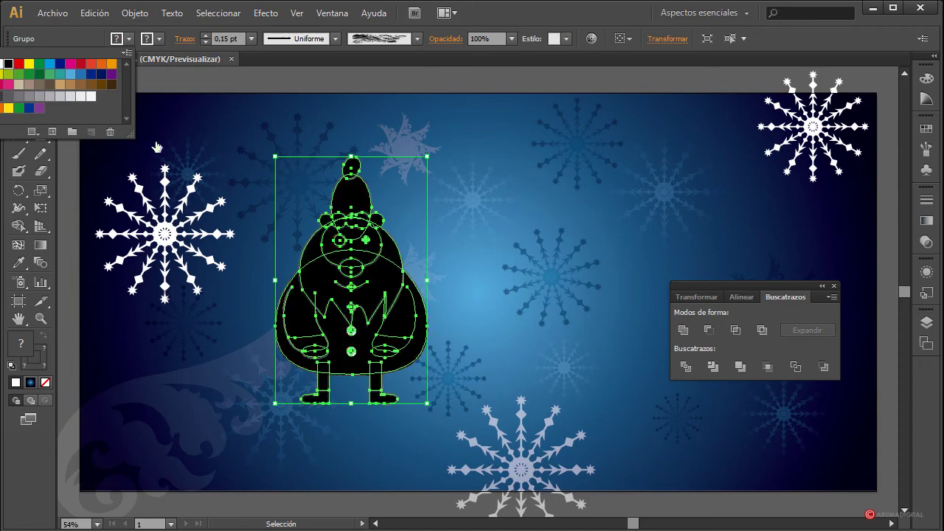
left_click(177, 87)
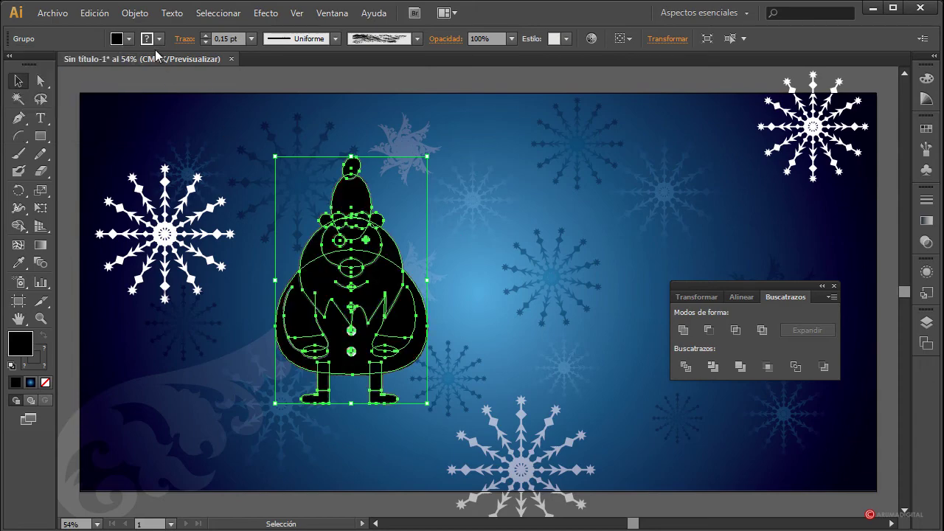
left_click(129, 39)
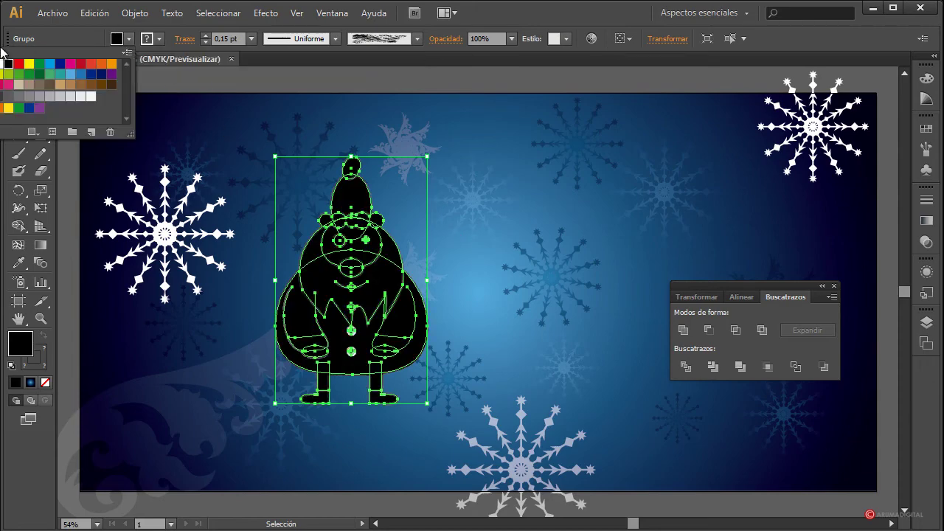
left_click(262, 65)
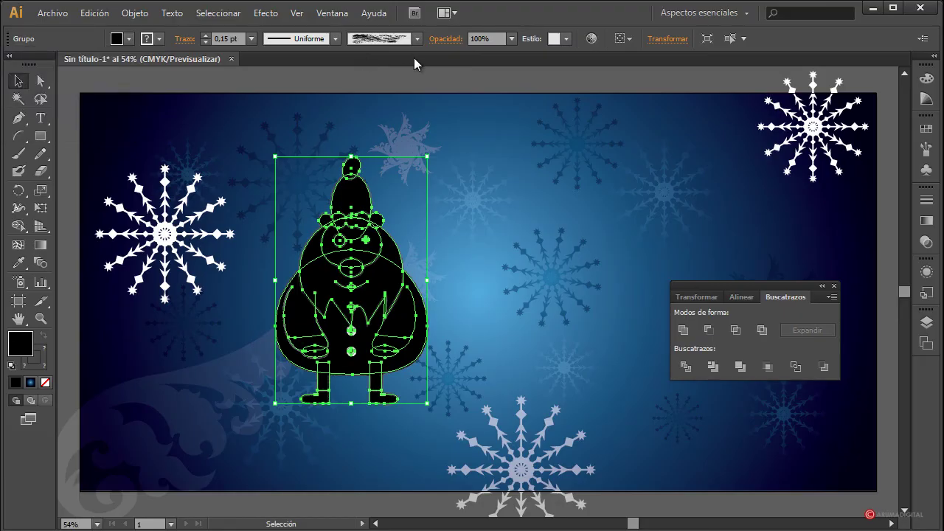
key("a")
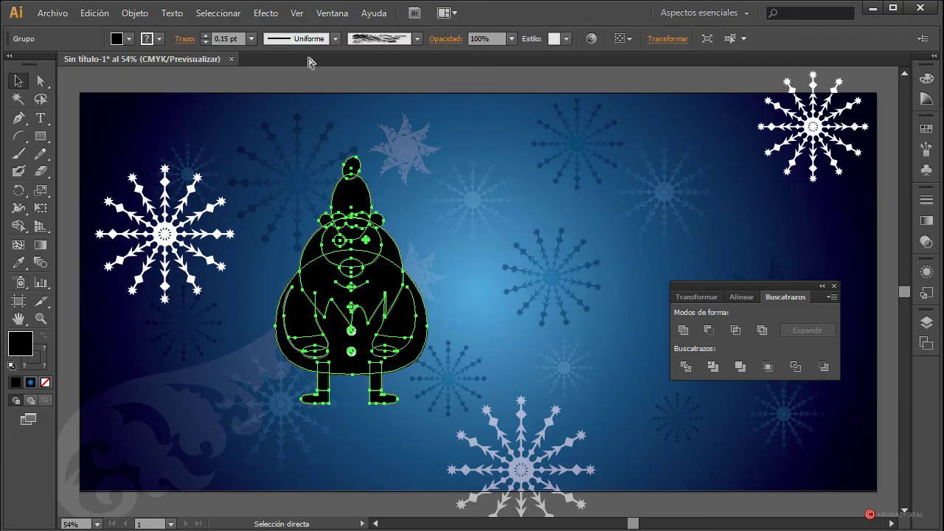
key("ctrl+z")
Set the stroke colour of the whole Santa group to black and deselect the figure
key("ctrl+a")
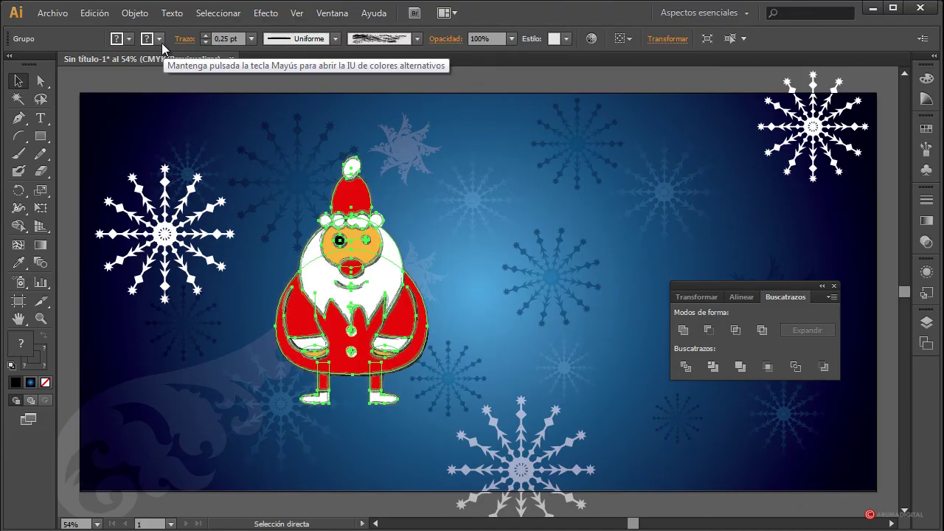
left_click(160, 40)
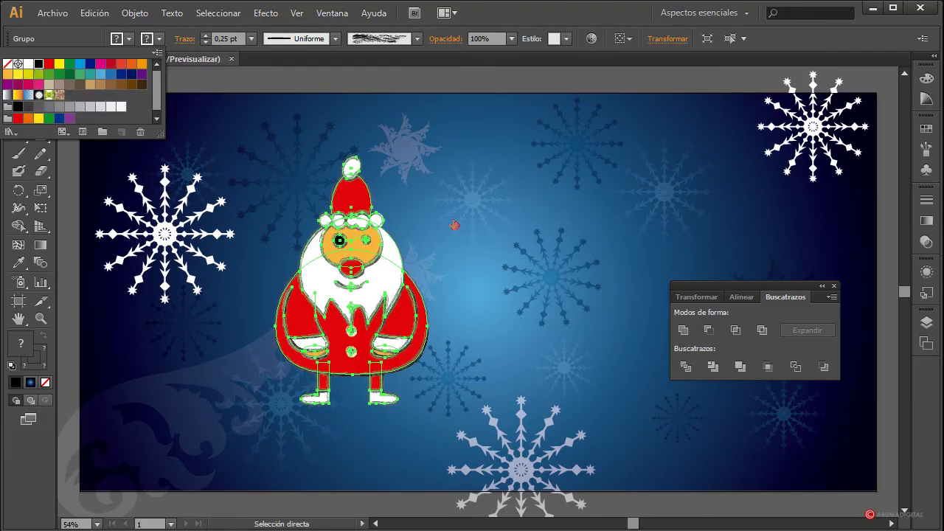
left_click(472, 252)
key("v")
left_click(480, 253)
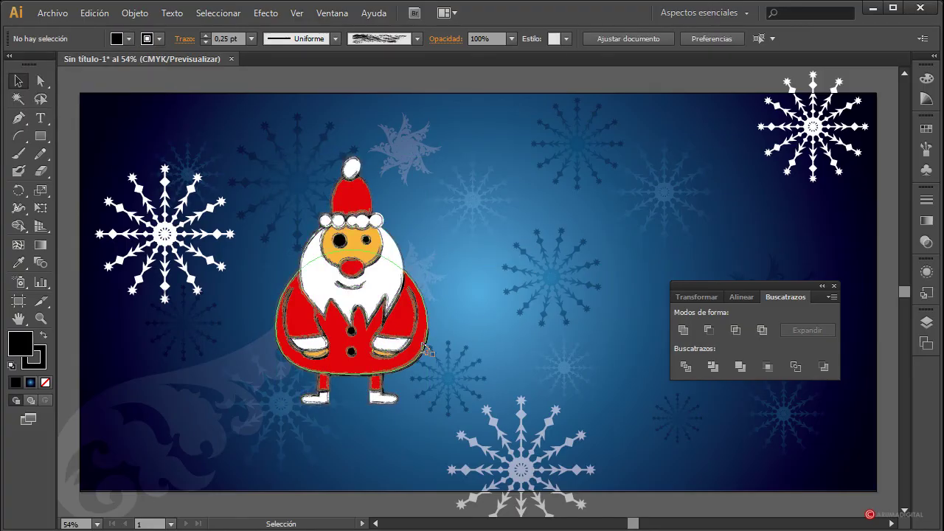
Close the floating Pathfinder window and add the text "fELIZ A;O 2013" beside the Santa figure
left_click(833, 286)
left_click(40, 118)
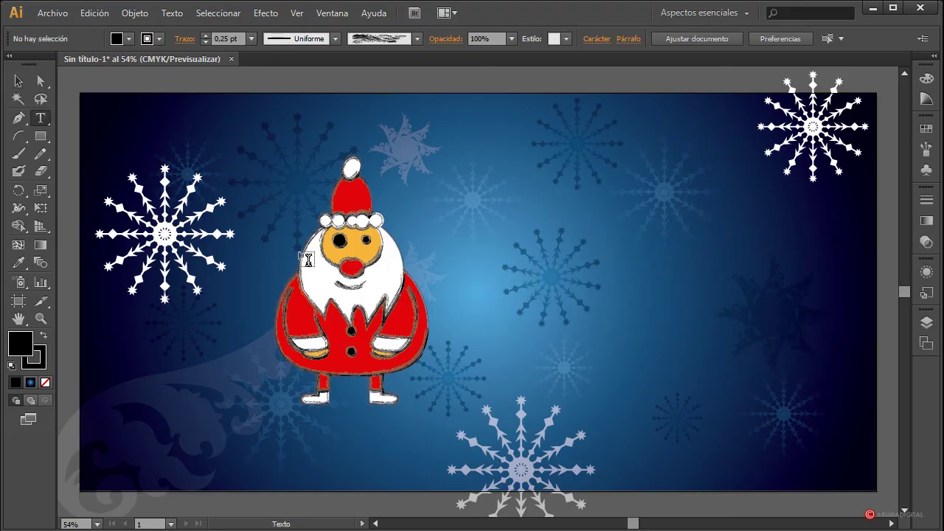
left_click(508, 248)
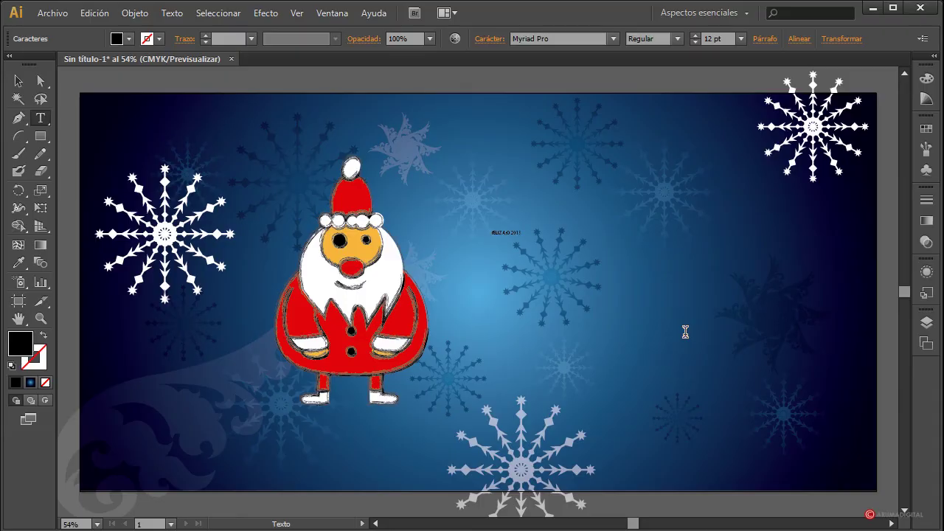
Fill the greeting text with white and scale it up to about 130 pt beside the Santa figure
left_click_drag(543, 233, 432, 235)
left_click(129, 39)
left_click(2, 64)
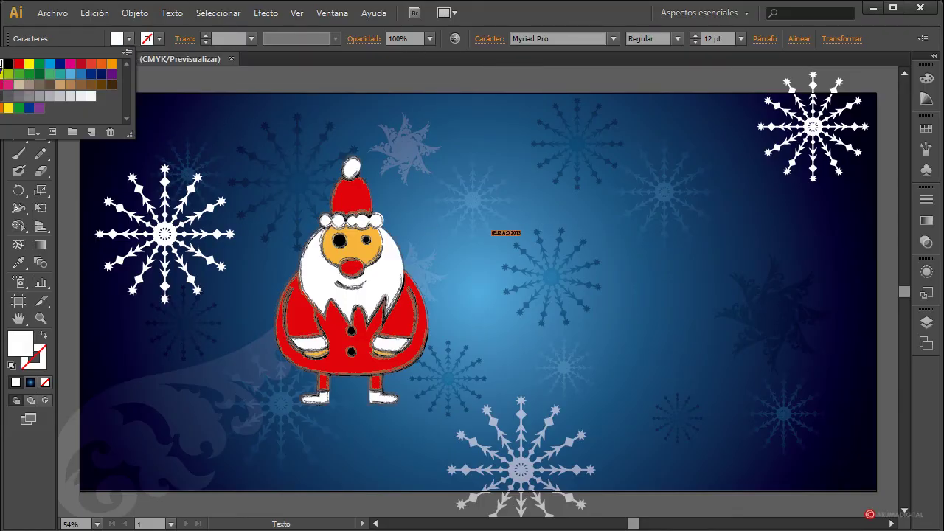
left_click(502, 17)
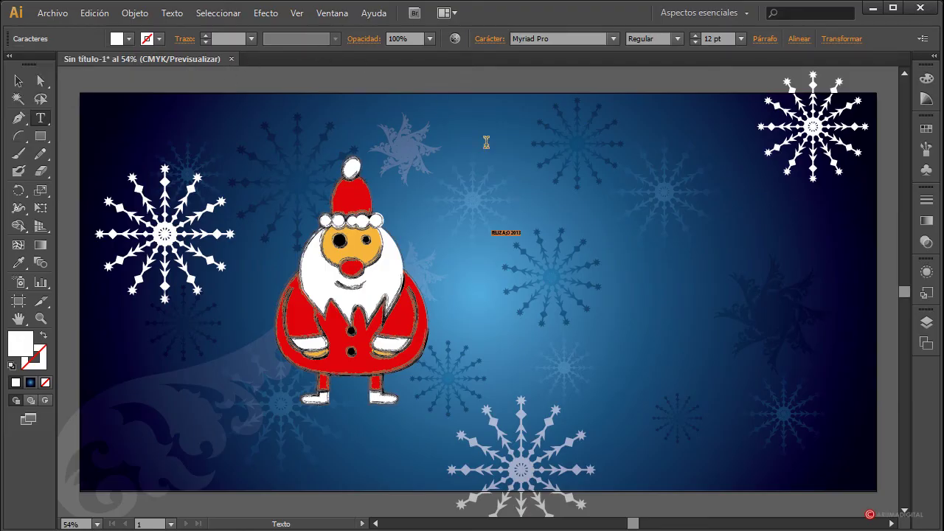
left_click(19, 81)
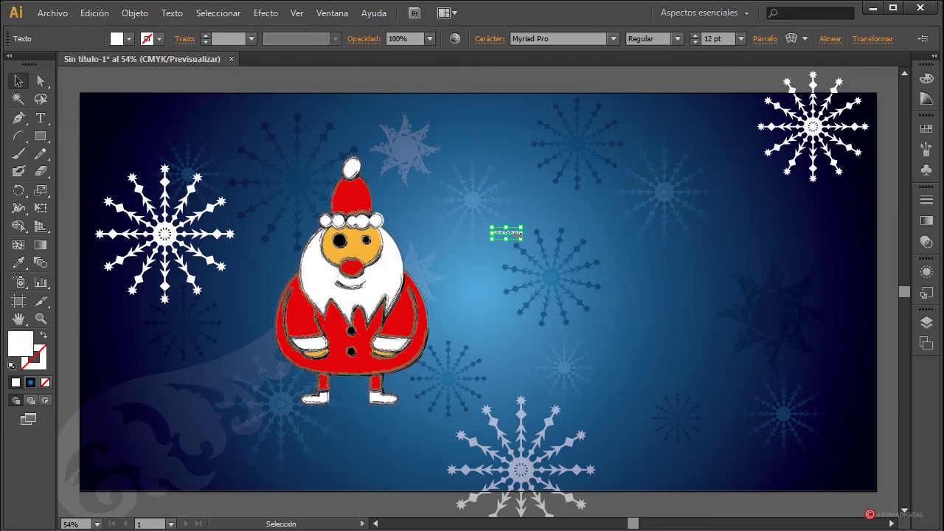
left_click_drag(521, 238, 804, 365)
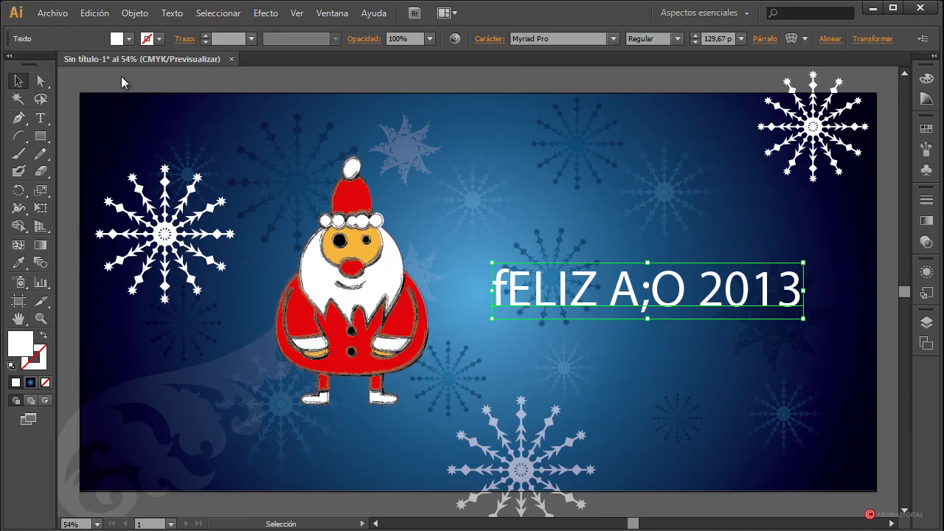
Replace the lowercase initial of the greeting text with a capital F and select the semicolon in its second word
left_click(40, 117)
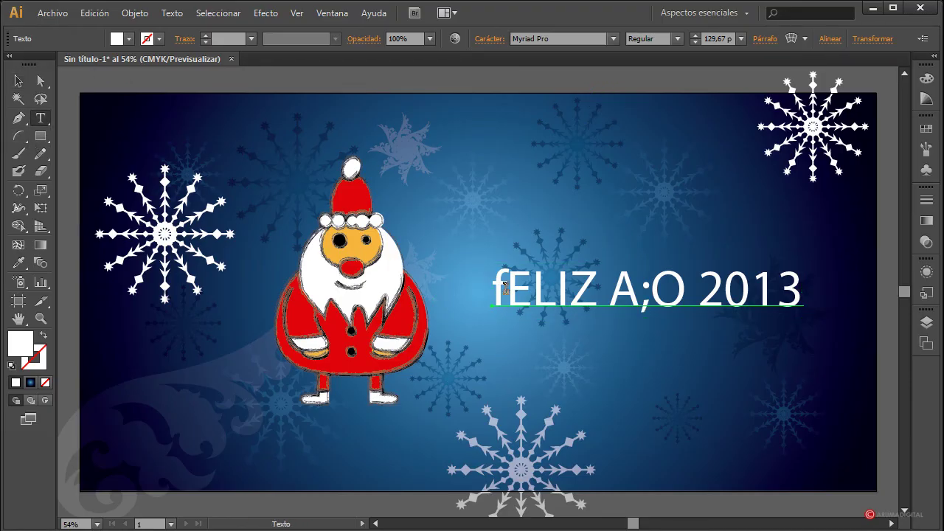
left_click_drag(505, 287, 491, 289)
type("F")
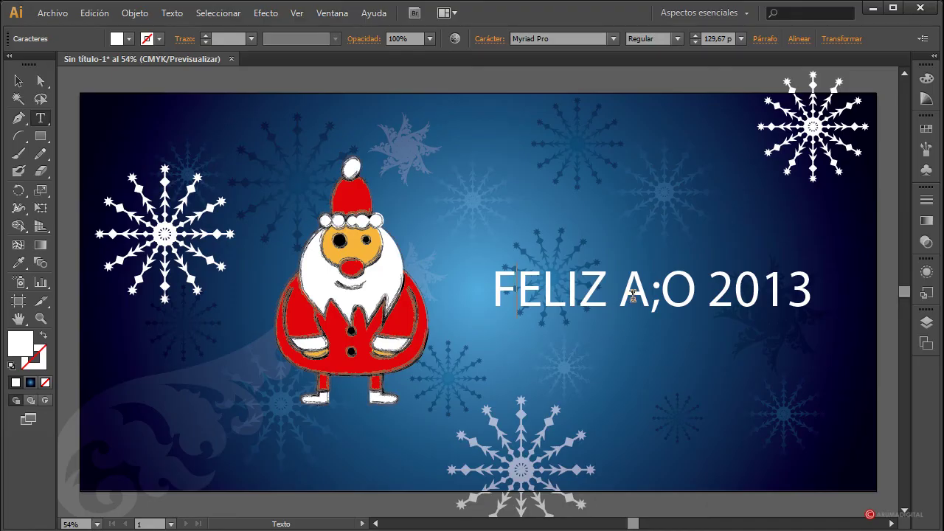
left_click_drag(650, 289, 665, 289)
Try different fonts on the whole greeting text, from Niagara Solid through Wingdings 3, and settle on Script MT Bold
left_click_drag(811, 287, 458, 292)
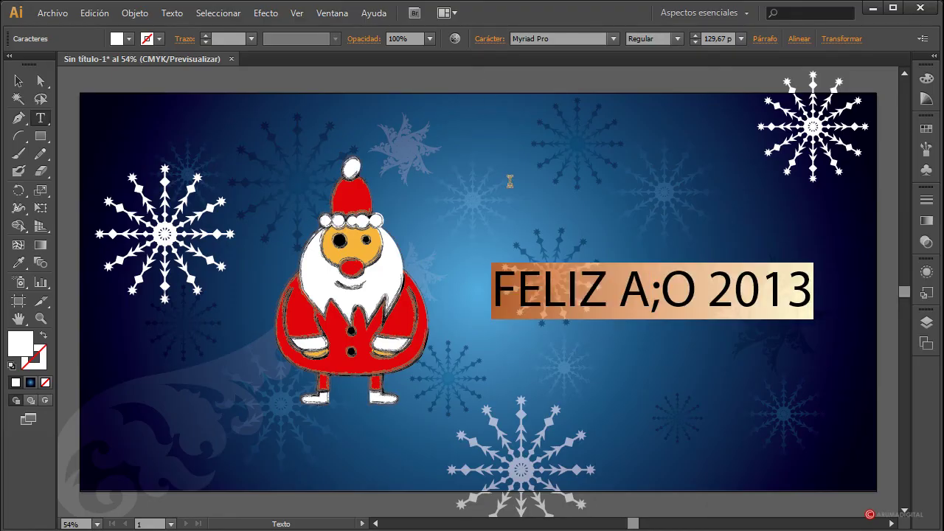
left_click(555, 38)
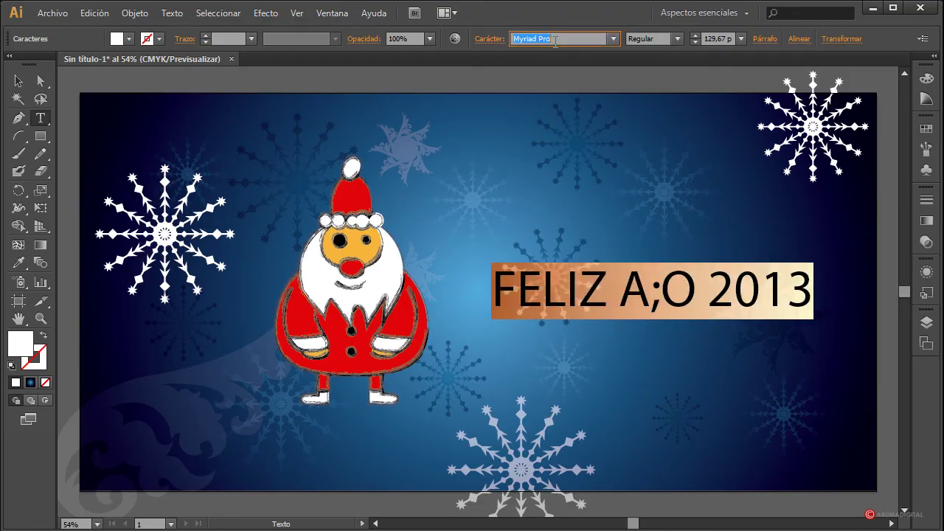
key("Down")
key("Down")
key("Down")
key("Down")
key("Down")
key("Down")
key("Down")
key("Down")
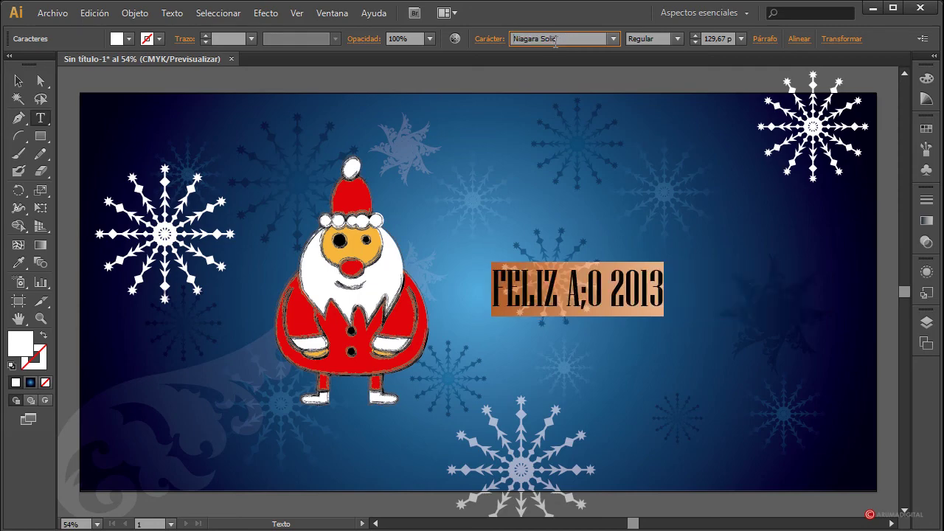
key("Down")
key("Down")
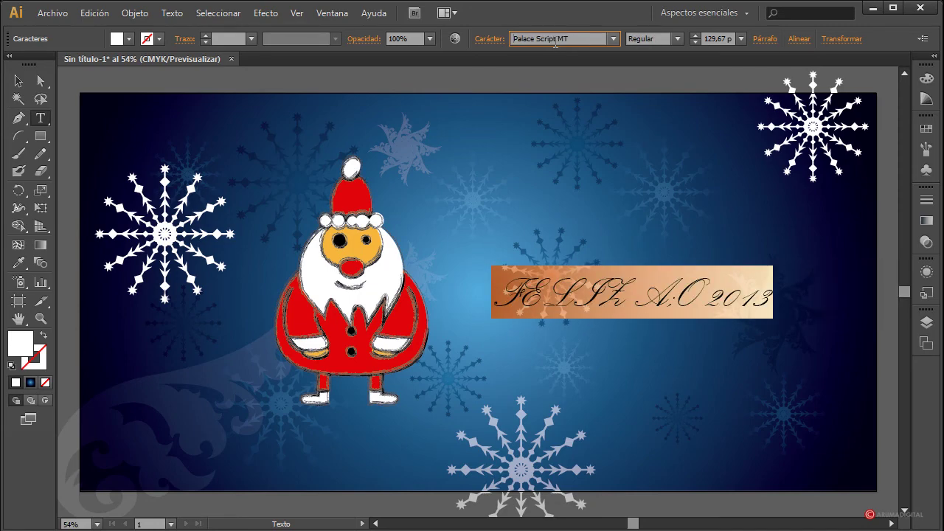
key("Down")
key("Down")
key("Down")
key("Down")
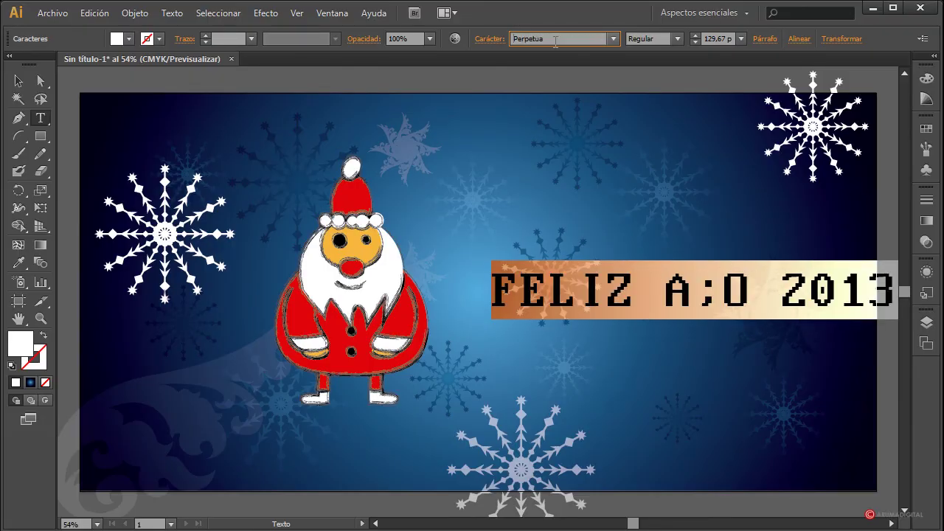
key("Down")
key("Down")
key("Down")
key("Down")
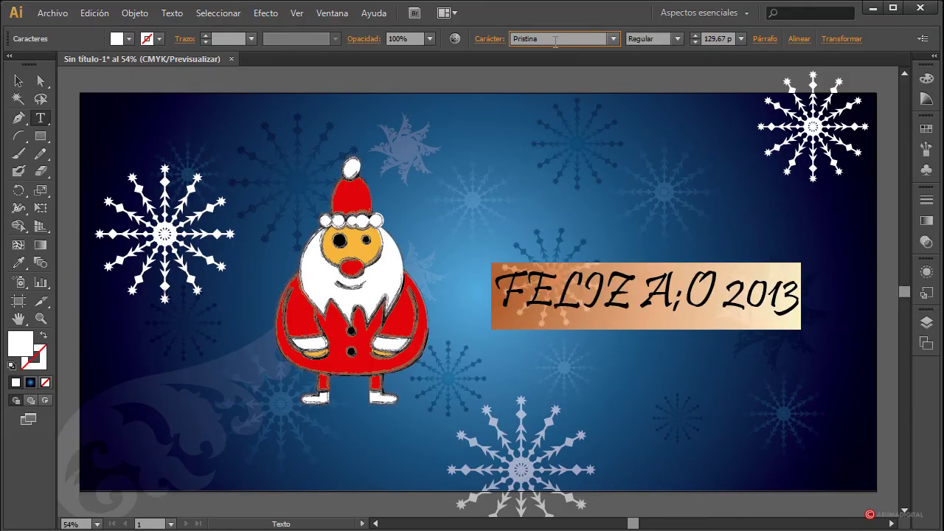
key("Down")
key("Down")
key("Down")
key("Down")
key("Down")
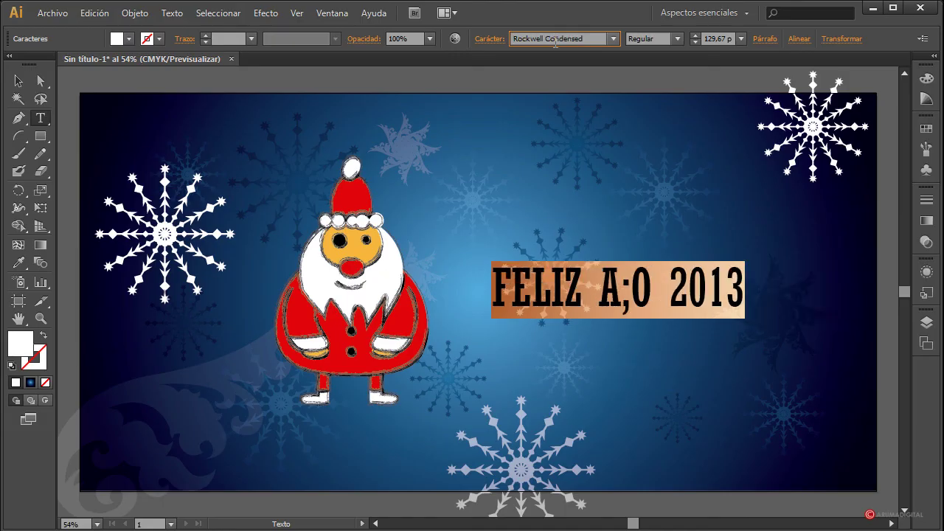
key("Down")
key("Down")
key("Down")
key("Down")
key("Down")
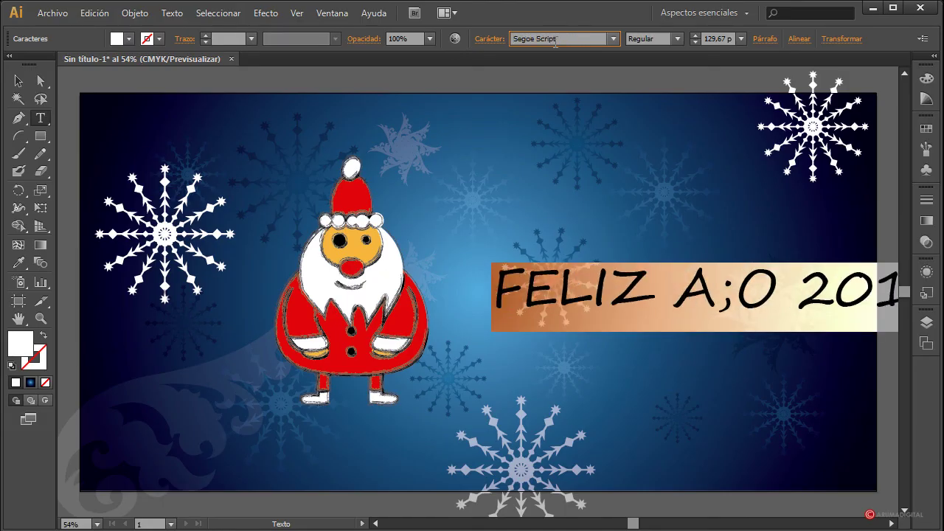
key("Down")
key("Down")
key("Down")
key("Down")
key("Down")
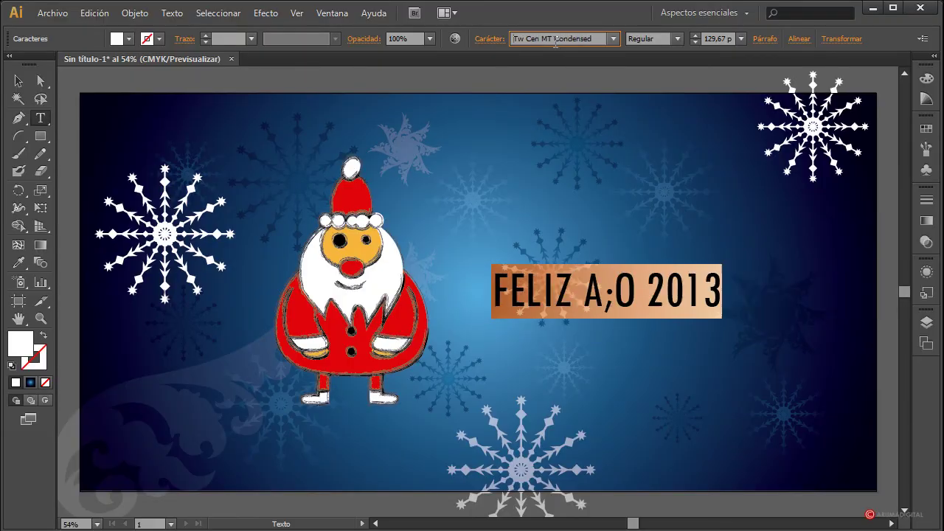
key("Down")
key("Down")
key("Down")
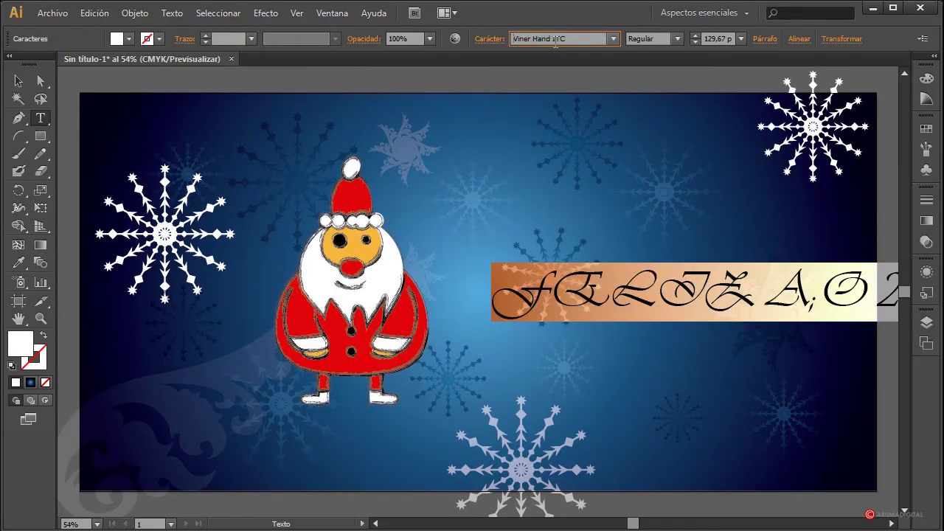
key("Down")
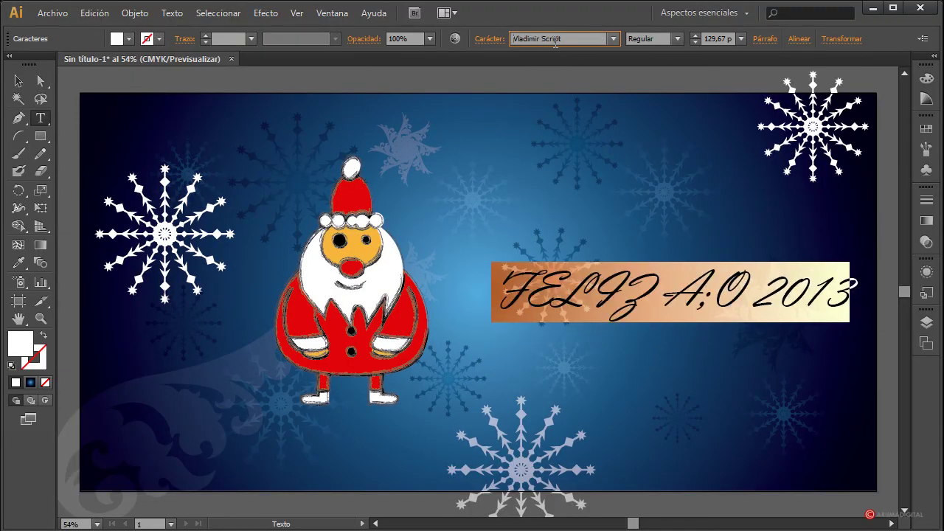
key("Down")
key("Down")
key("Down")
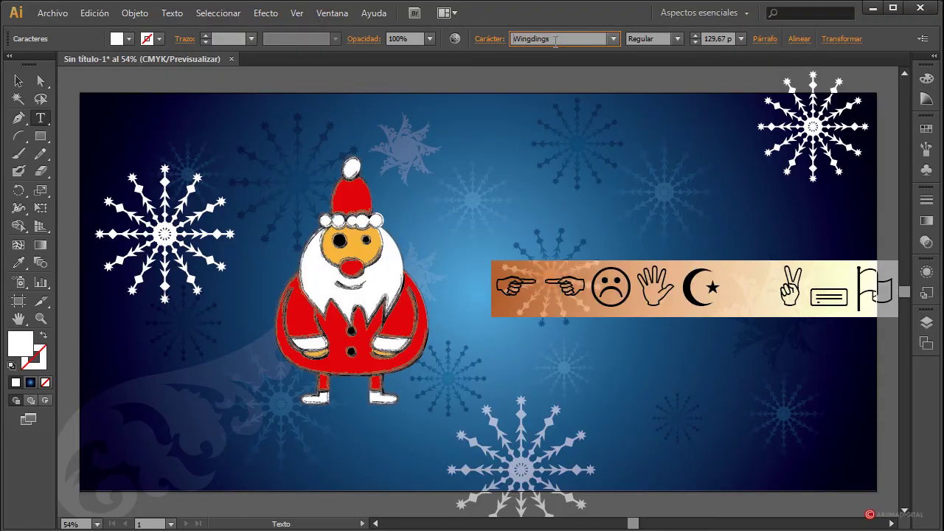
key("Down")
key("Down")
key("Down")
key("Down")
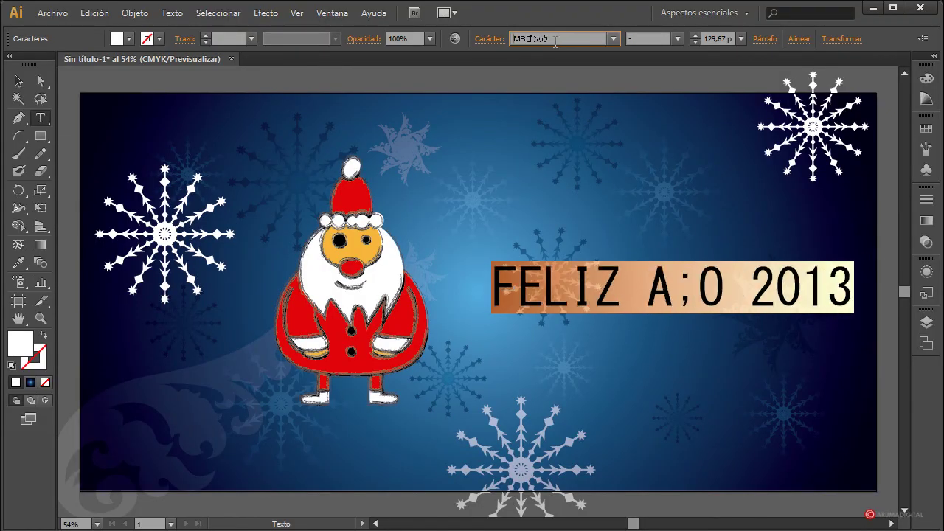
key("Down")
key("Down")
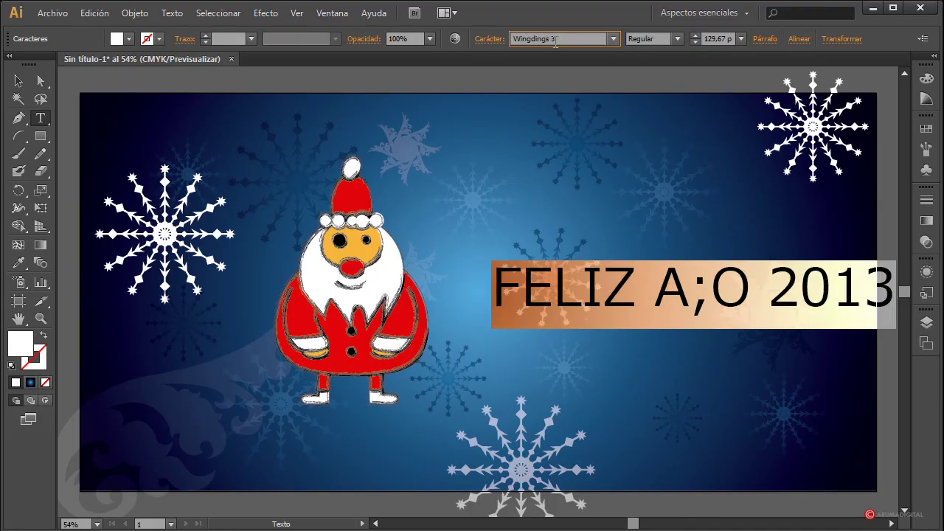
key("Up")
key("Up")
key("Up")
key("Up")
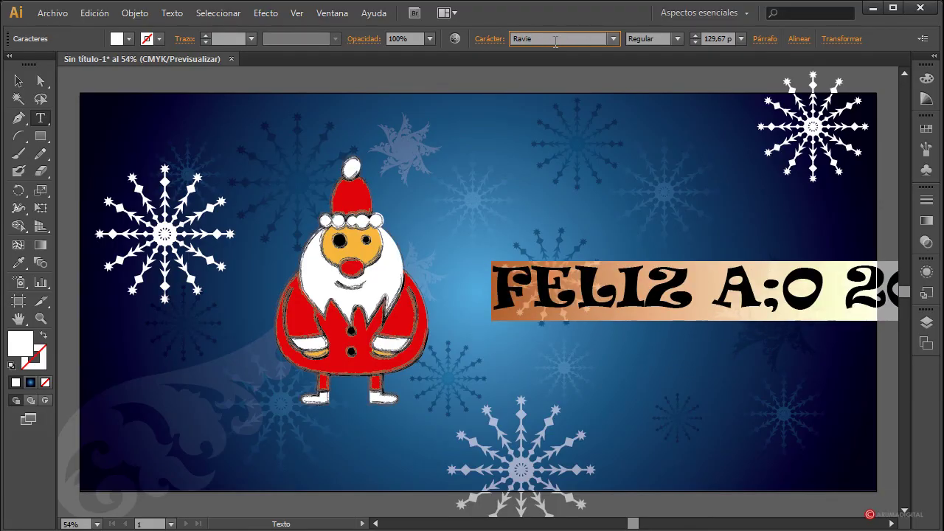
key("Down")
key("Down")
key("Down")
key("Down")
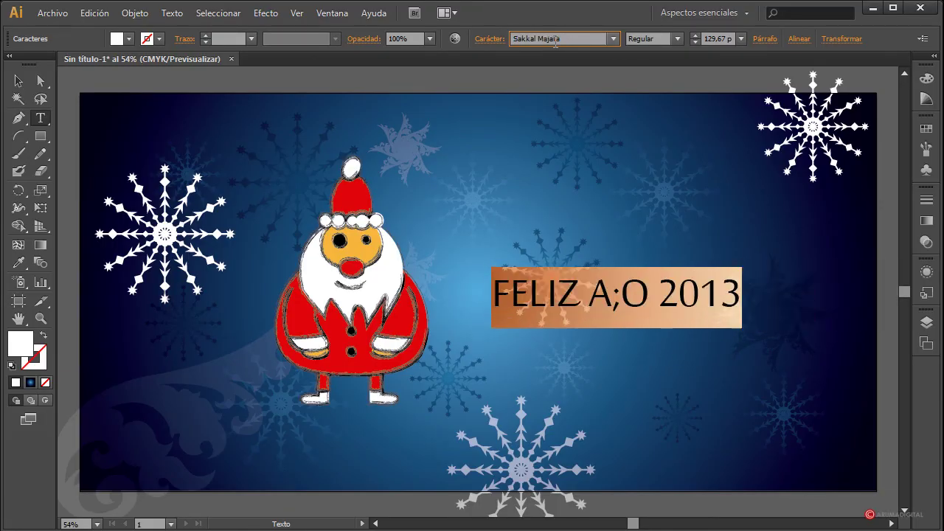
key("Down")
key("Up")
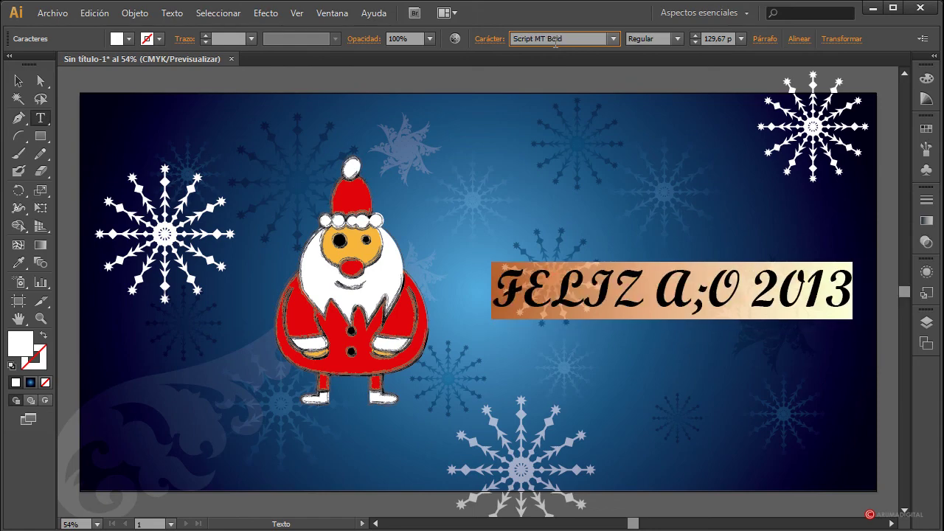
Try to replace the semicolon in the second word of the greeting text
left_click_drag(689, 290, 708, 290)
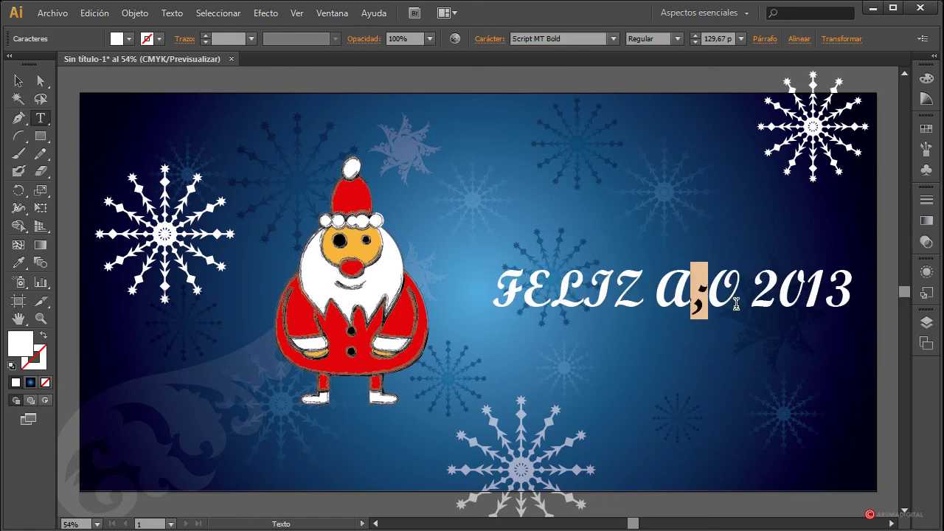
left_click(735, 304)
key("Left")
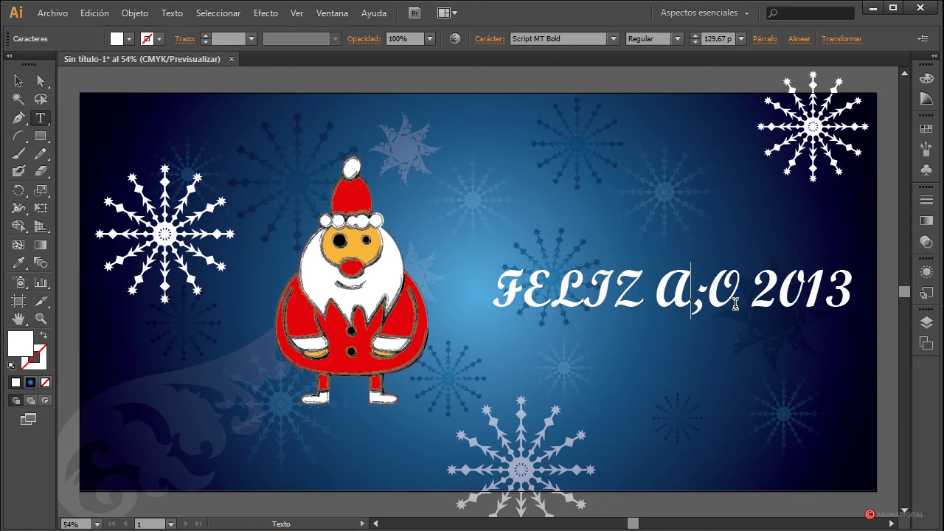
key("Delete")
type(";")
Replace the all-caps greeting with the mixed-case text "Feliz A;o"
left_click_drag(855, 281, 499, 286)
type("Feliz")
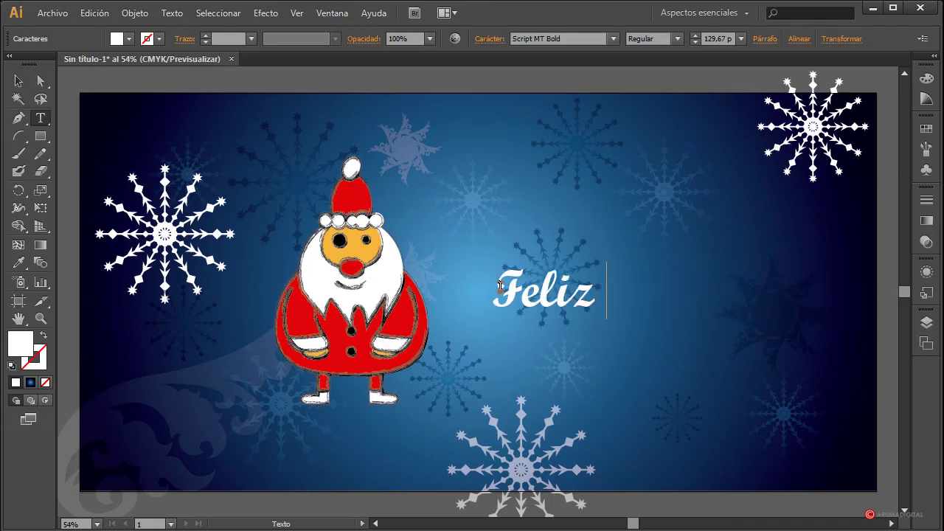
type(" A;o")
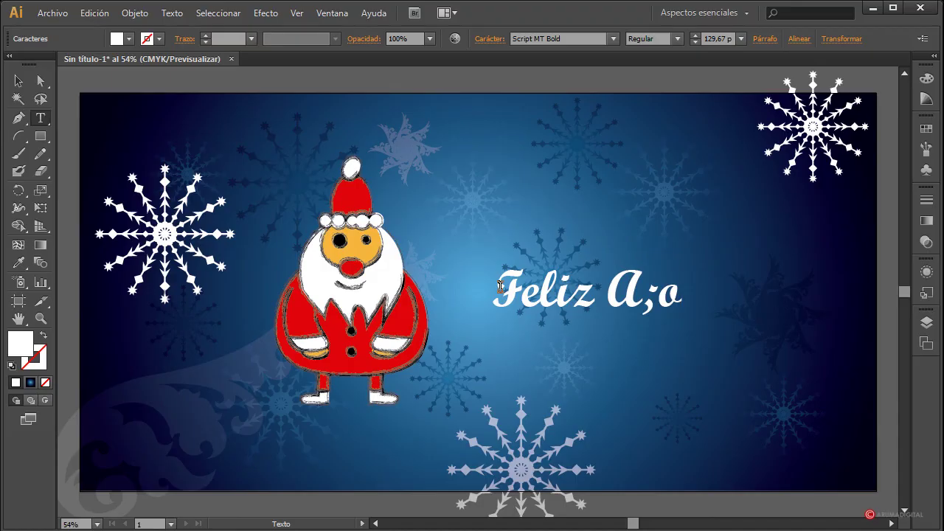
Try further fonts on the whole greeting, including Segoe Script and Tahoma, and settle on Tw Cen MT Condensed
left_click_drag(678, 284, 473, 286)
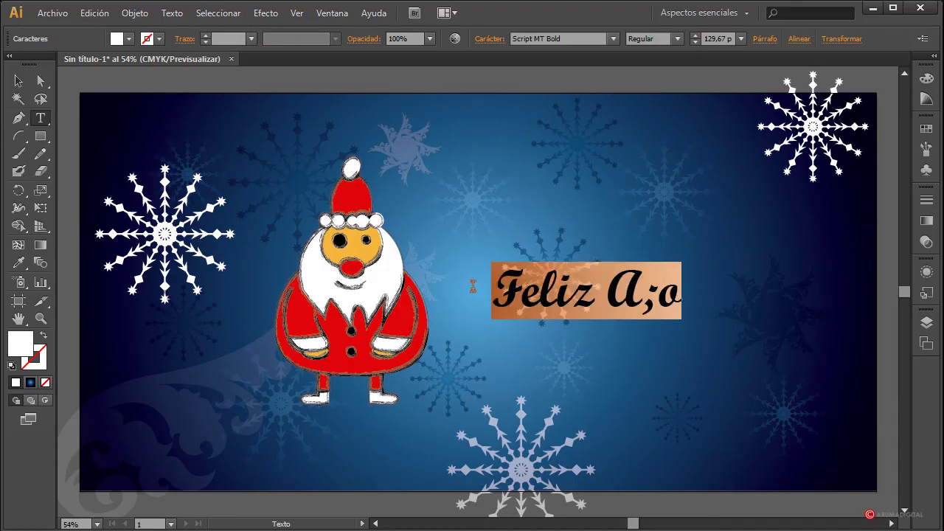
left_click(578, 40)
key("Down")
key("Down")
key("Down")
key("Down")
key("Down")
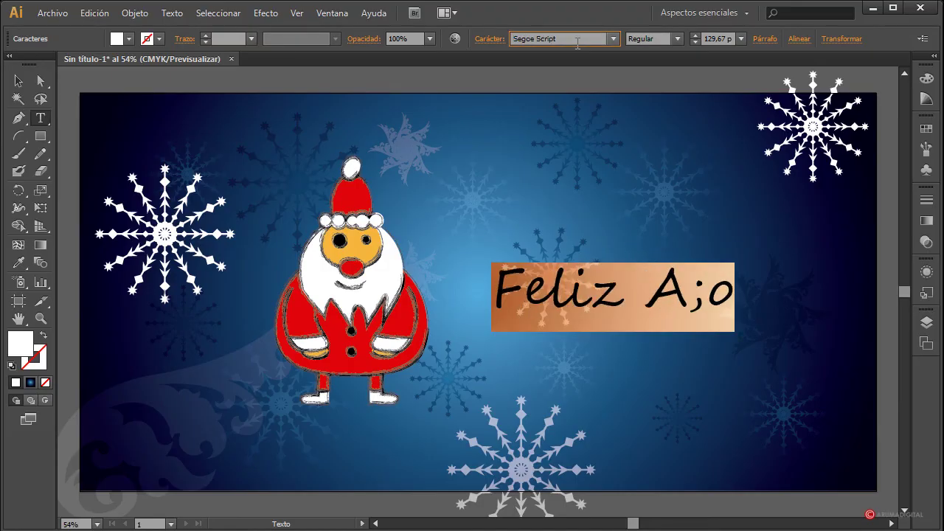
key("Down")
key("Down")
key("Down")
key("Down")
key("Down")
key("Down")
key("Down")
key("Down")
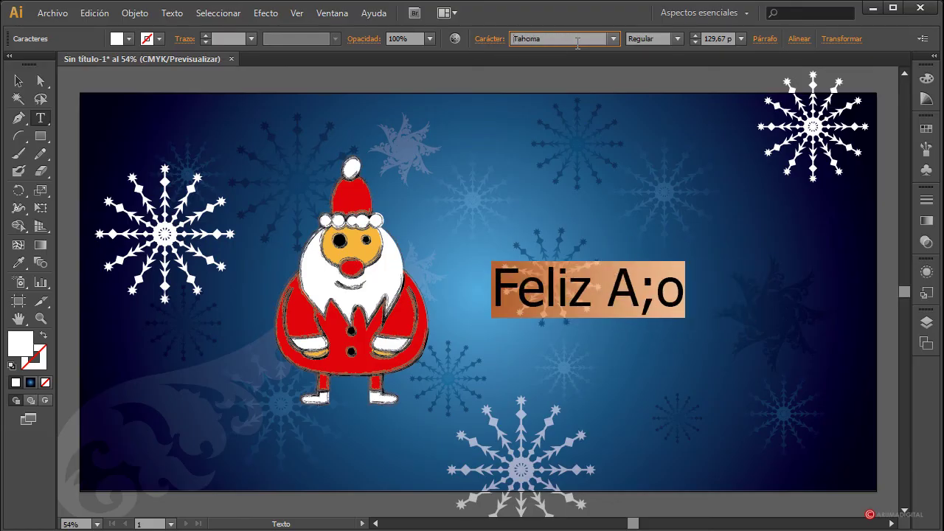
key("Down")
key("Down")
key("Down")
key("Down")
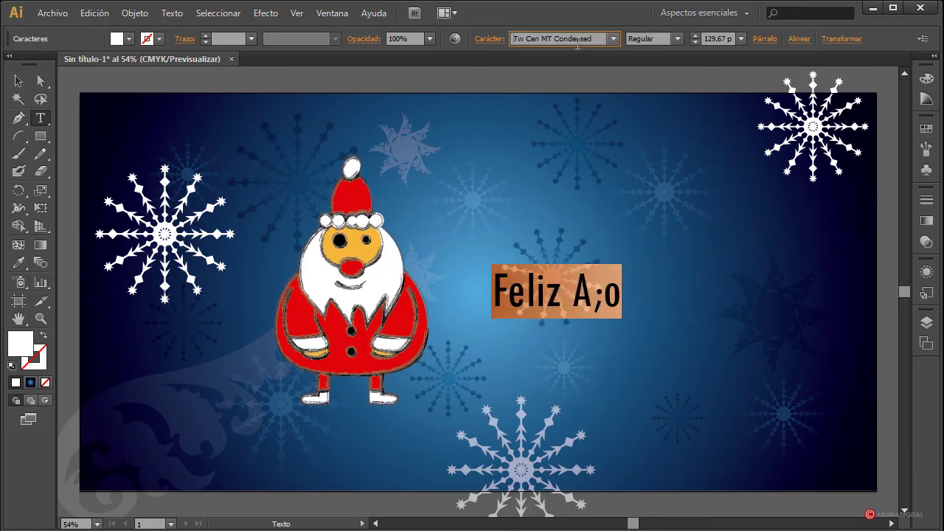
Replace the semicolon in the greeting with ñ to make the text "Feliz Año"
left_click(602, 295)
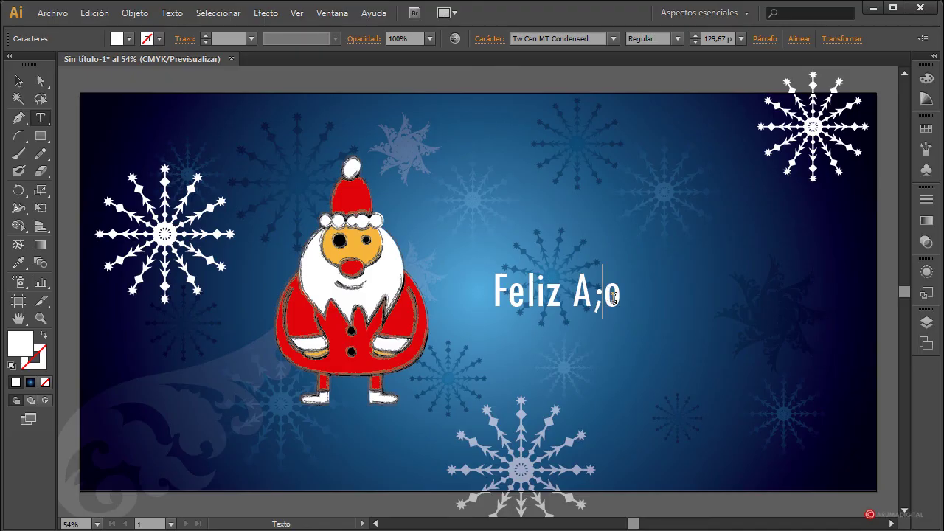
key("BackSpace")
type("ñ")
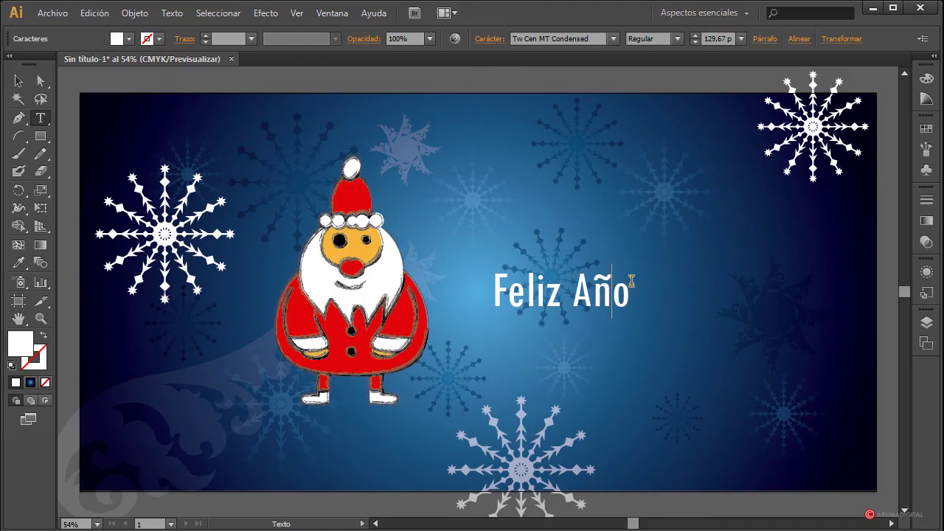
left_click_drag(622, 307, 499, 297)
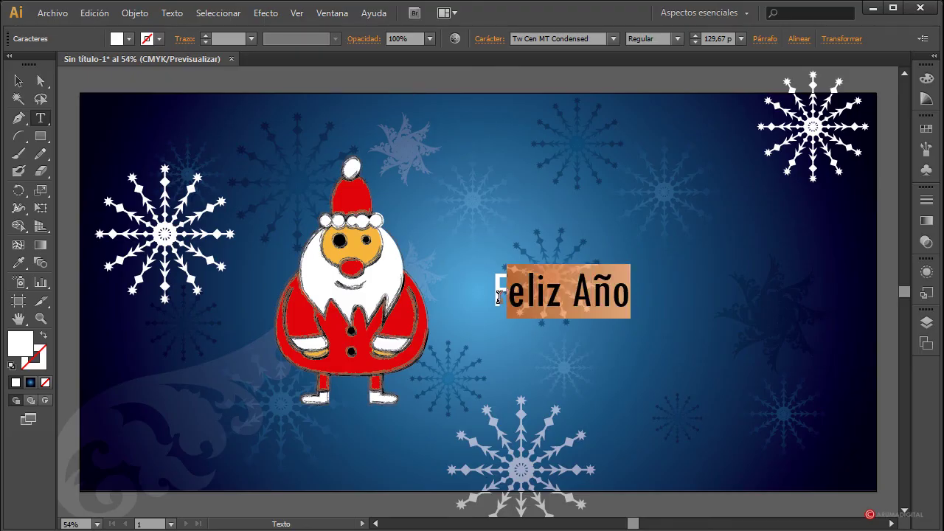
left_click(635, 293)
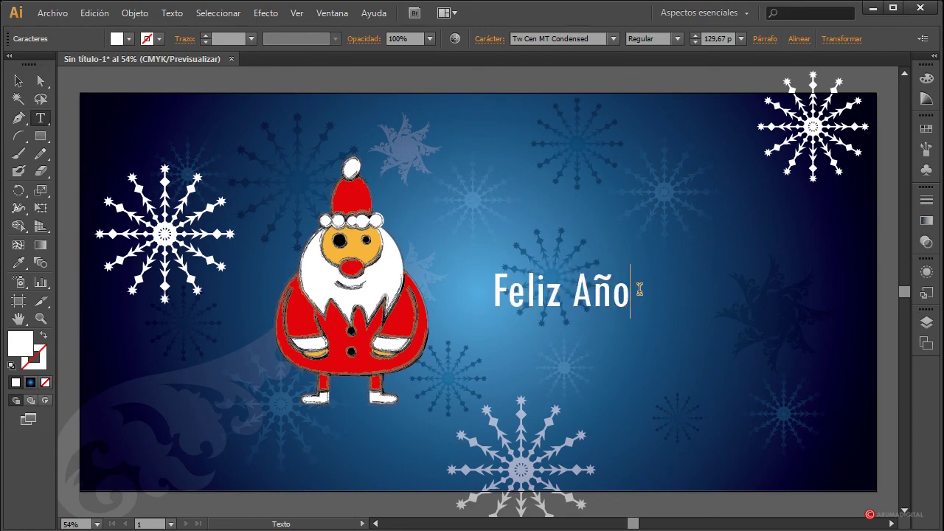
left_click_drag(635, 294, 493, 289)
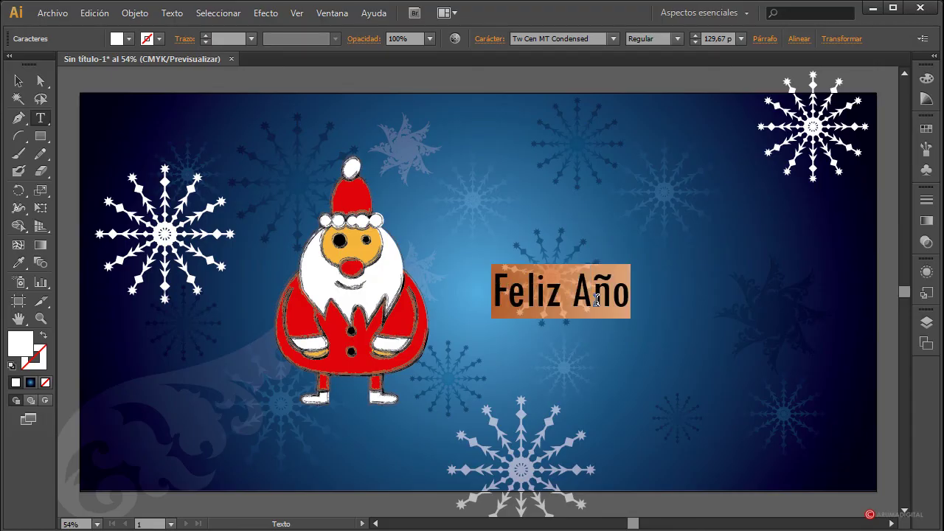
left_click_drag(597, 299, 615, 295)
left_click(652, 295)
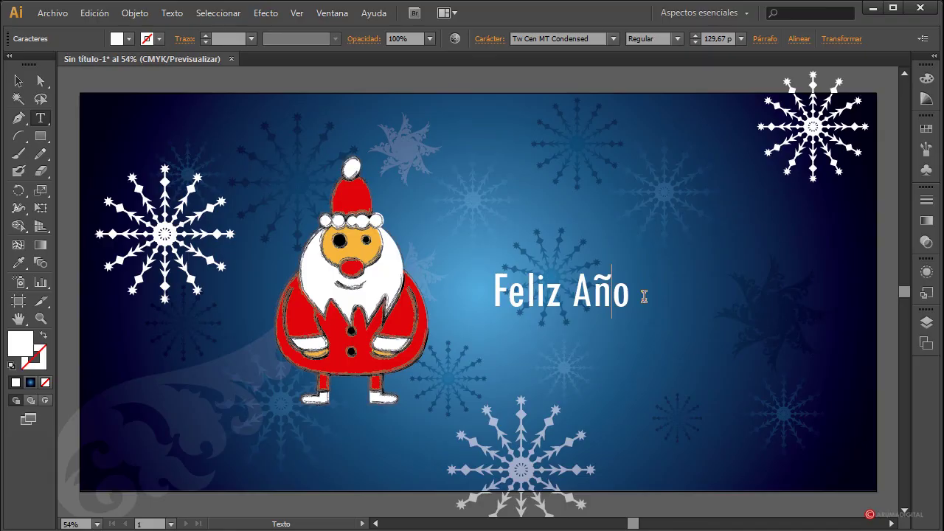
left_click_drag(636, 294, 485, 291)
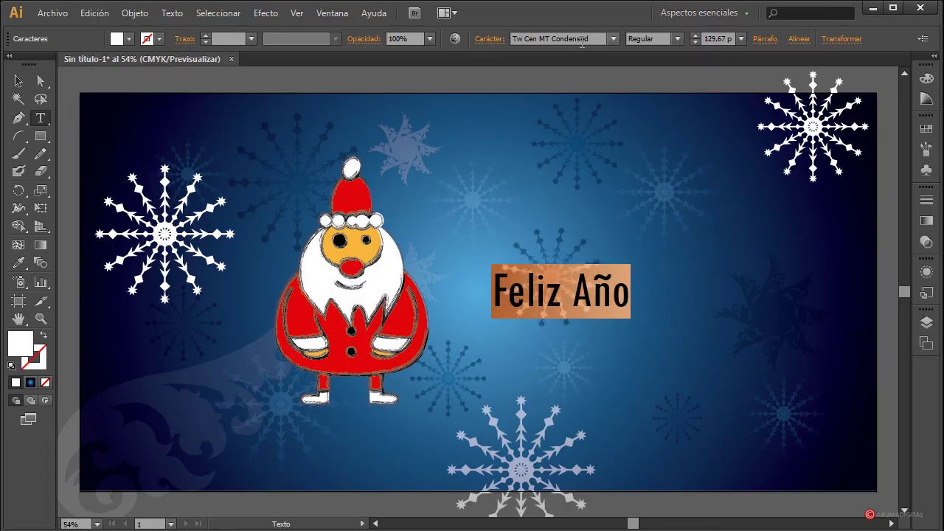
Append the year to the greeting so it reads "Feliz Año 2013"
left_click(631, 292)
type("2013")
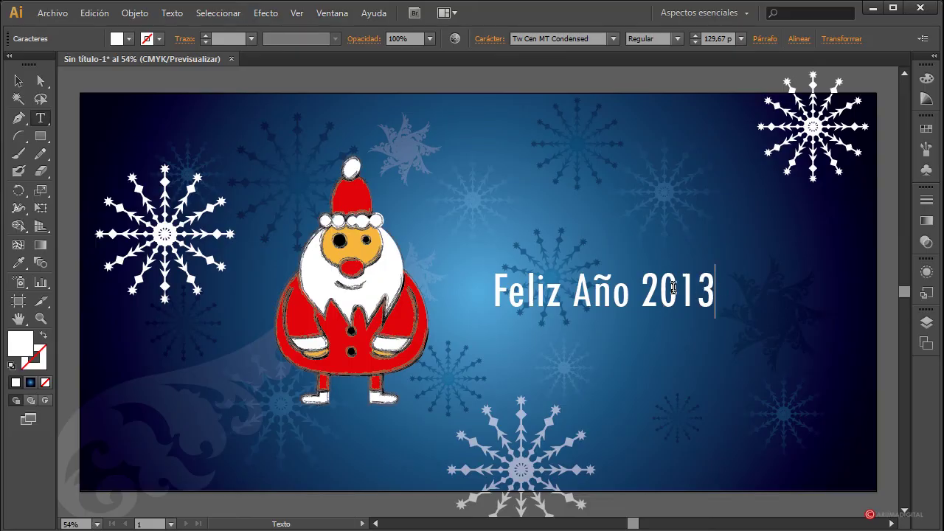
Try further fonts on the whole greeting, including Vani and Viner Hand ITC, and settle on Vijaya
key("ctrl+a")
left_click(545, 40)
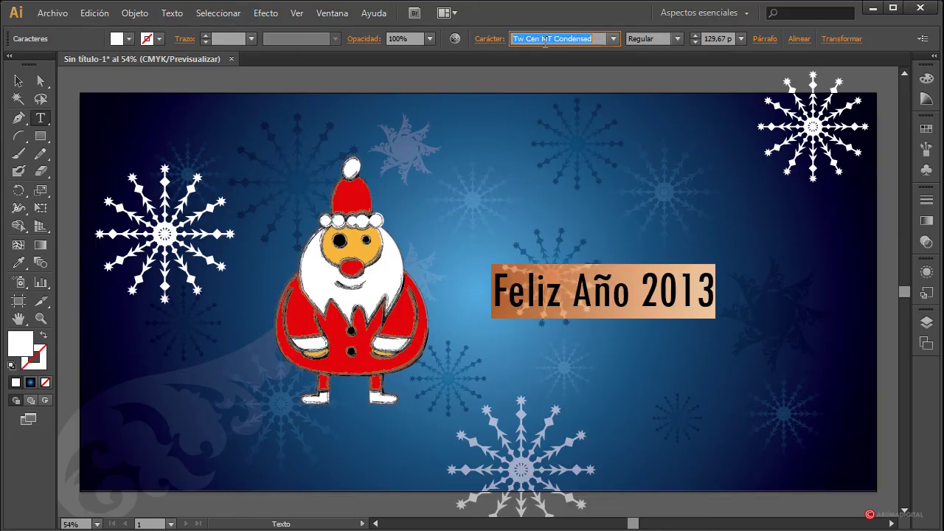
key("Down")
key("Down")
key("Down")
key("Down")
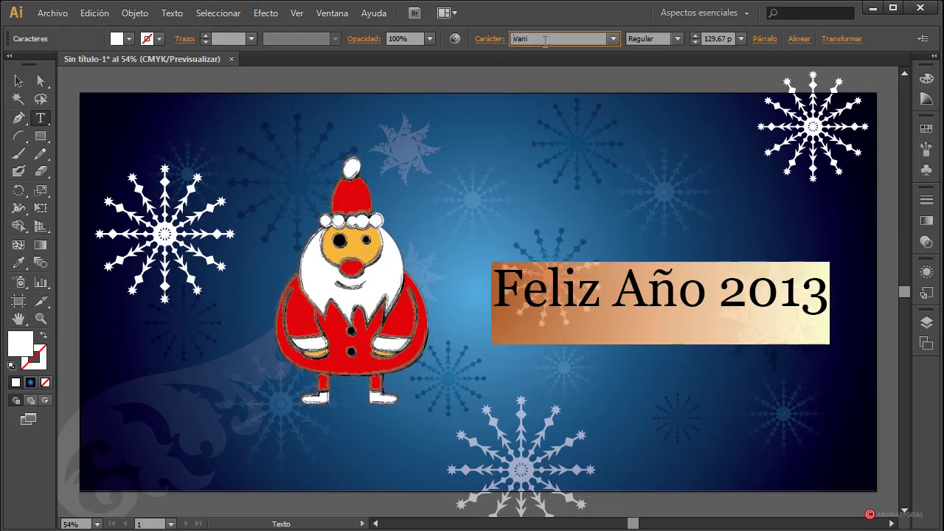
key("Down")
key("Down")
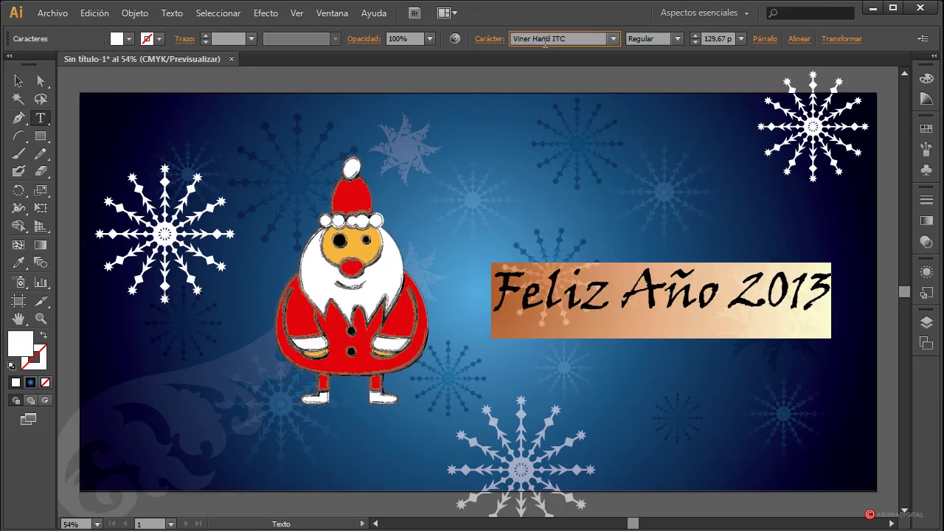
key("Up")
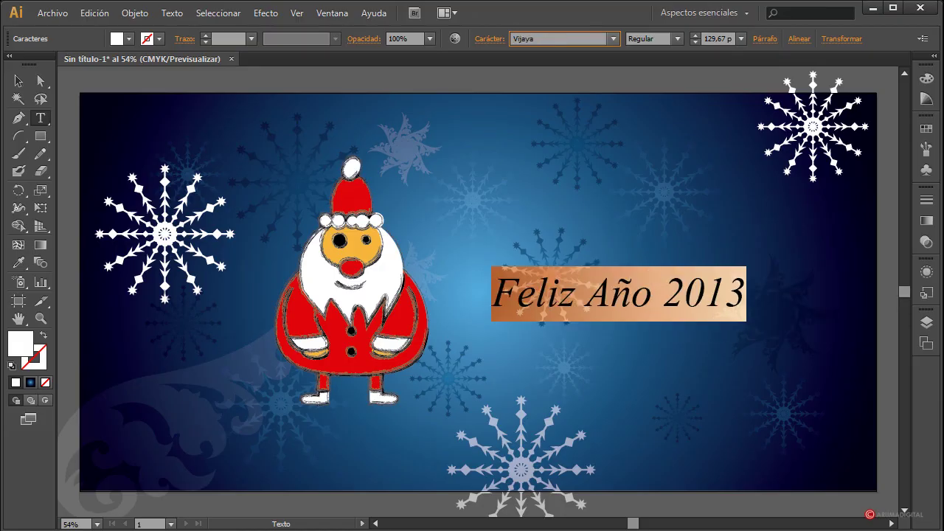
Enlarge the greeting to about 204 pt and place it in the open area beside Santa
left_click(18, 81)
left_click(583, 221)
left_click(633, 307)
left_click_drag(745, 317, 774, 306)
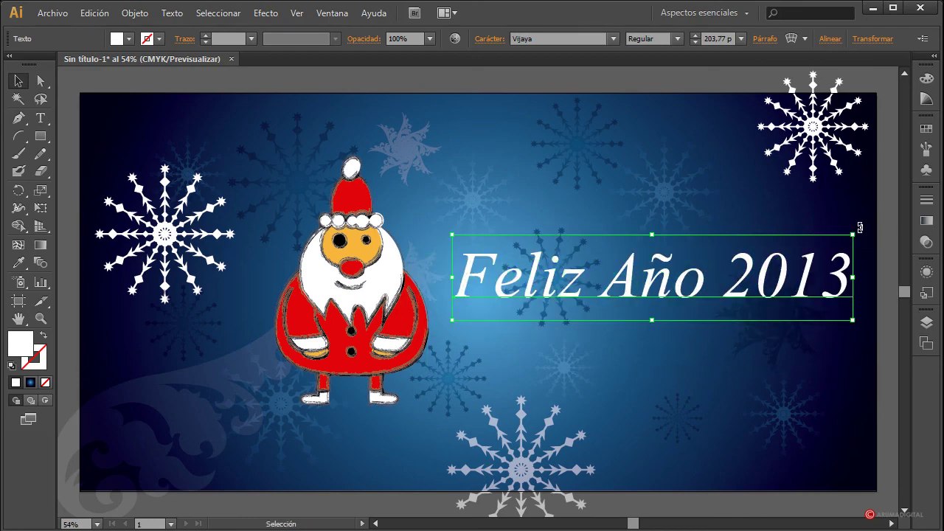
Rotate the greeting slightly counterclockwise so it slopes upward, and reposition it between Santa and the artboard's right edge
left_click_drag(860, 228, 841, 203)
left_click_drag(696, 277, 674, 292)
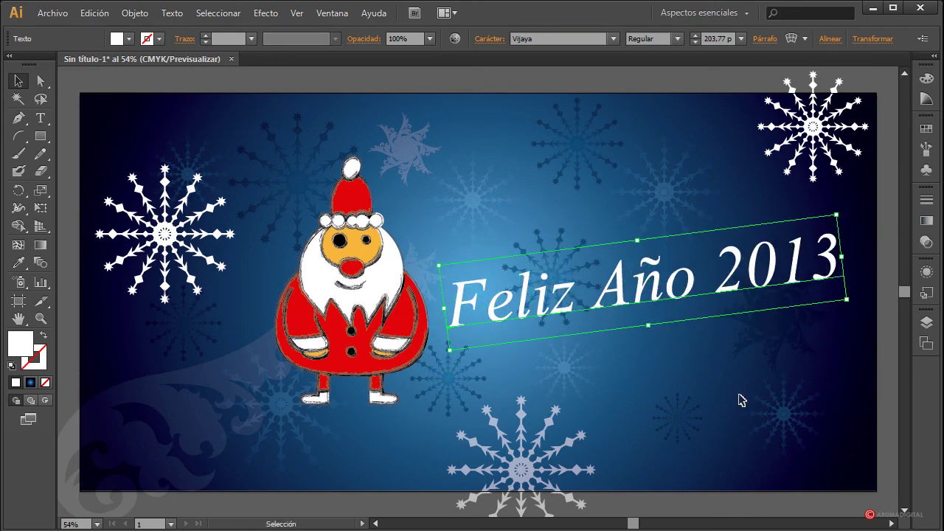
left_click(742, 399)
left_click(647, 312)
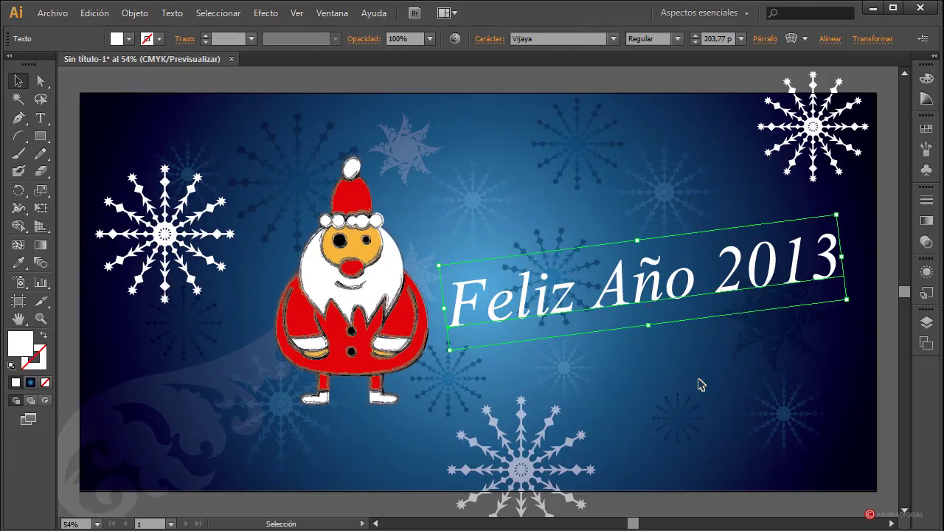
left_click(873, 365)
left_click_drag(672, 288, 679, 284)
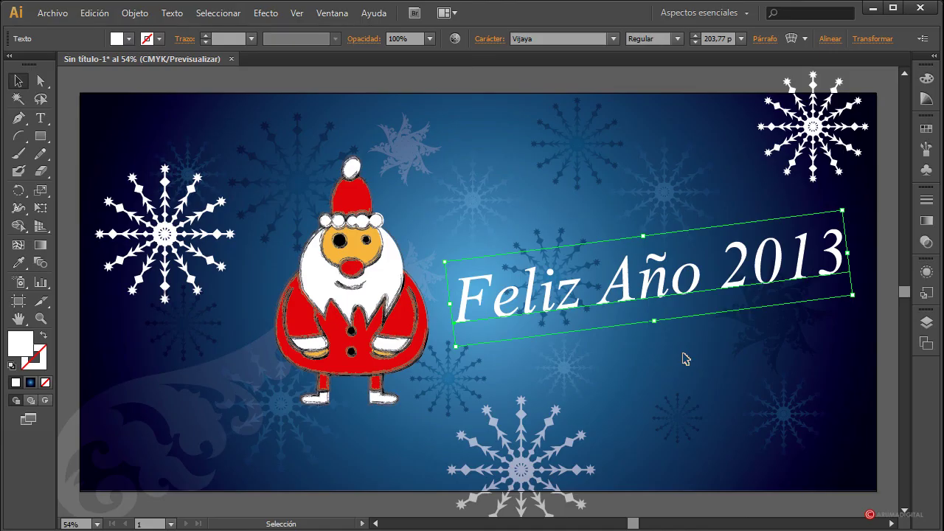
key("a")
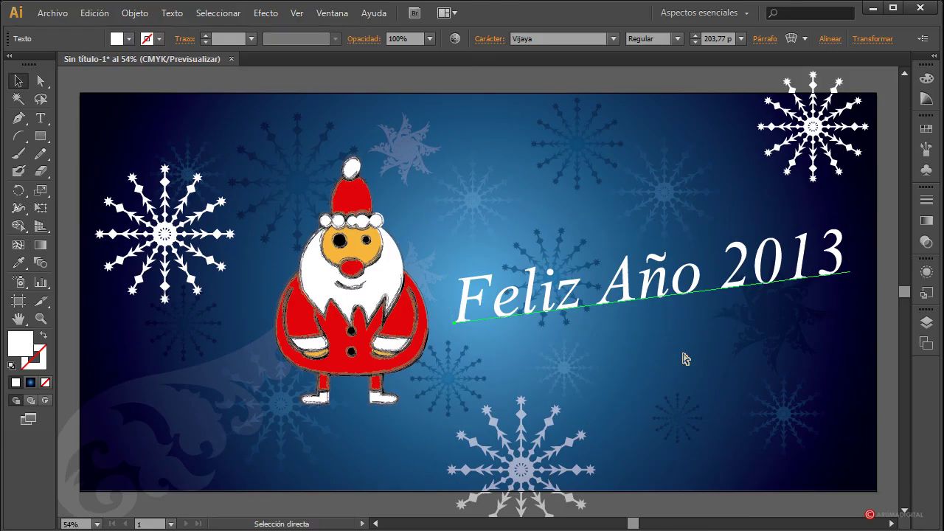
key("v")
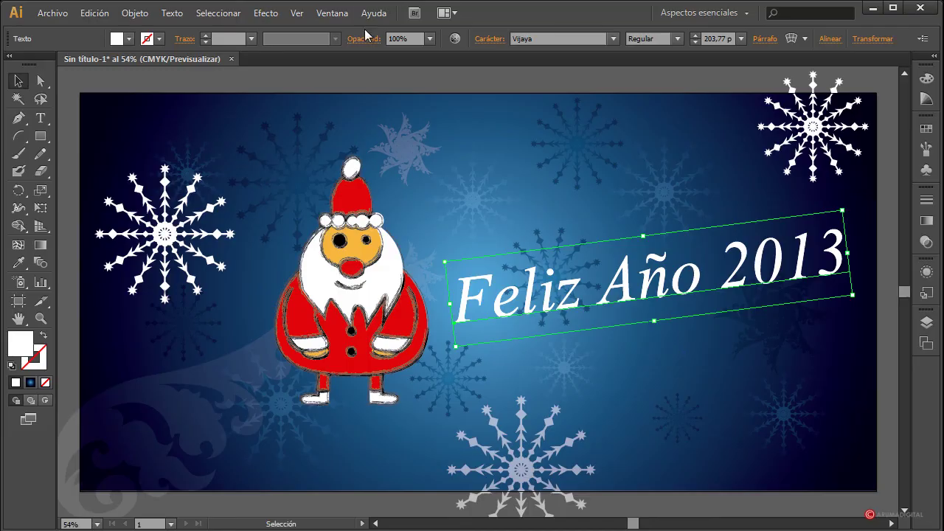
Apply a white outer glow (Resplandor exterior) with a 10 px blur to the greeting, with preview enabled
left_click(264, 14)
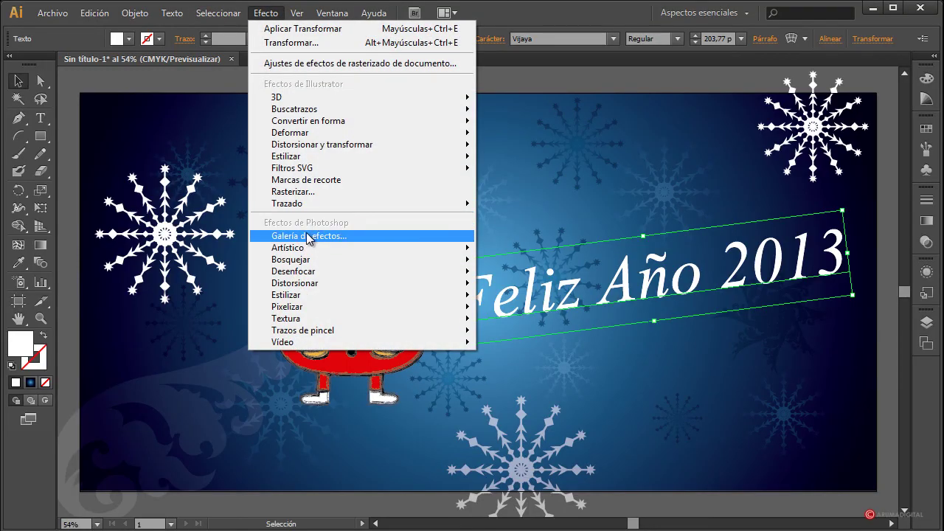
mouse_move(319, 157)
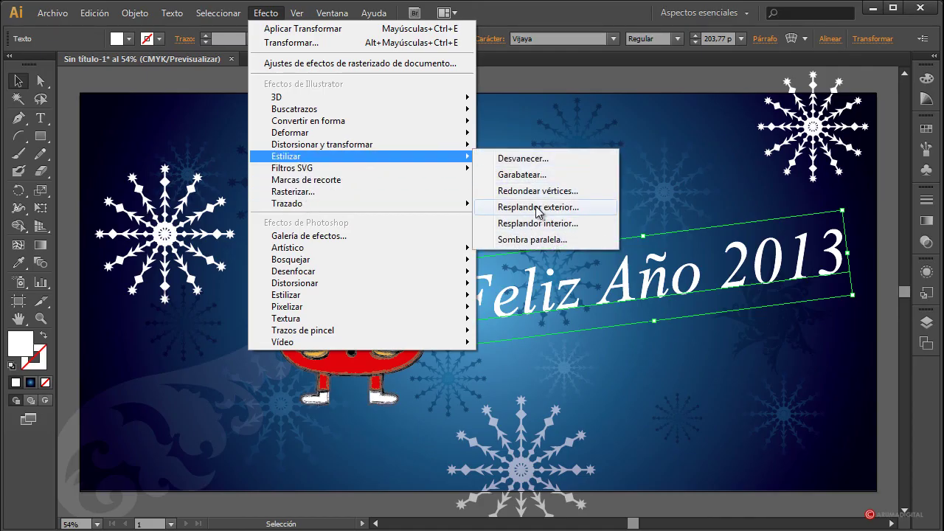
left_click(538, 208)
left_click(134, 469)
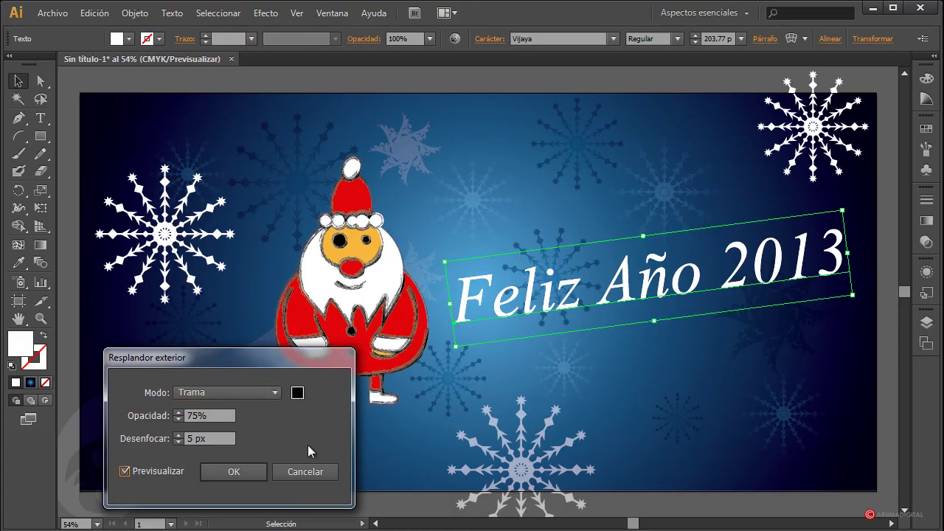
left_click(297, 392)
left_click(569, 126)
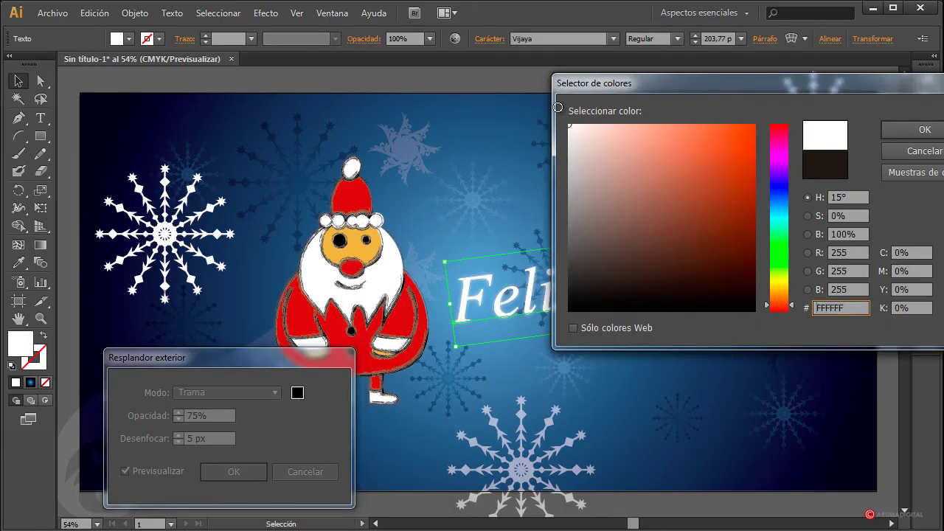
left_click(893, 129)
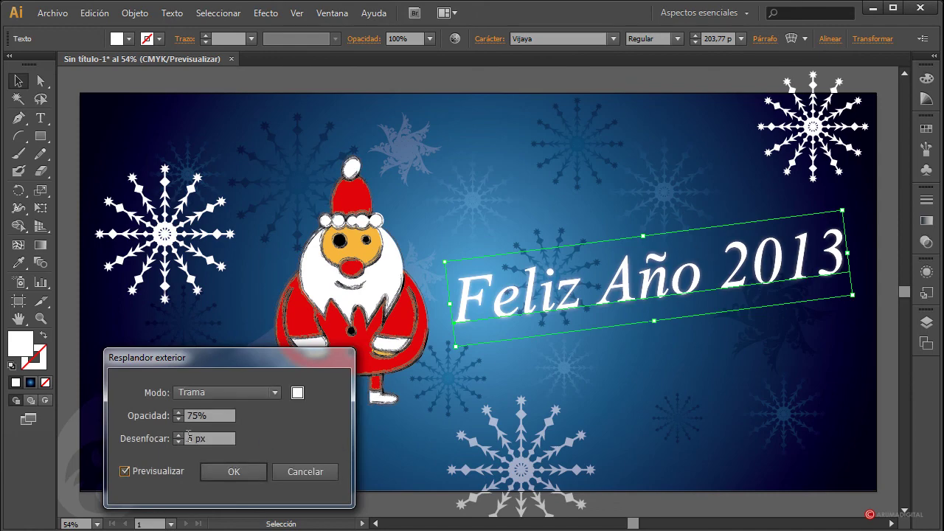
double_click(192, 438)
type("10")
left_click(217, 415)
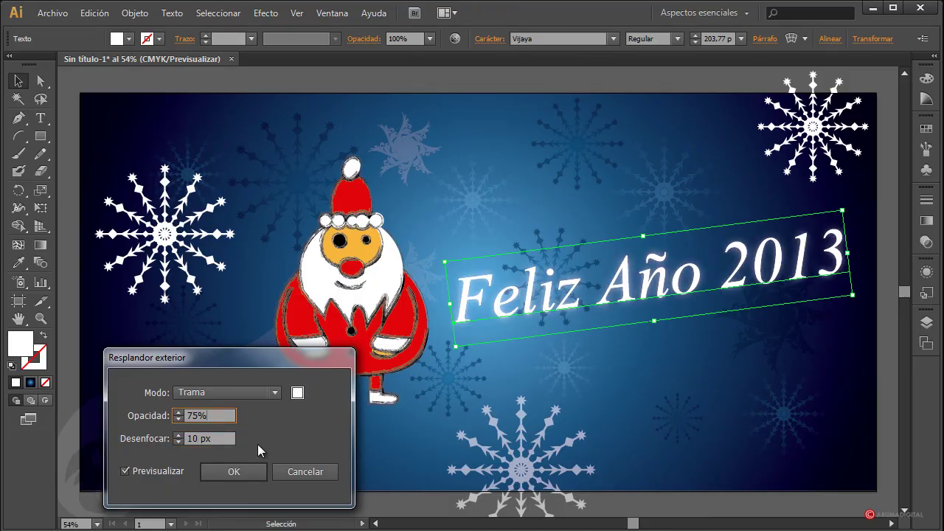
left_click(257, 472)
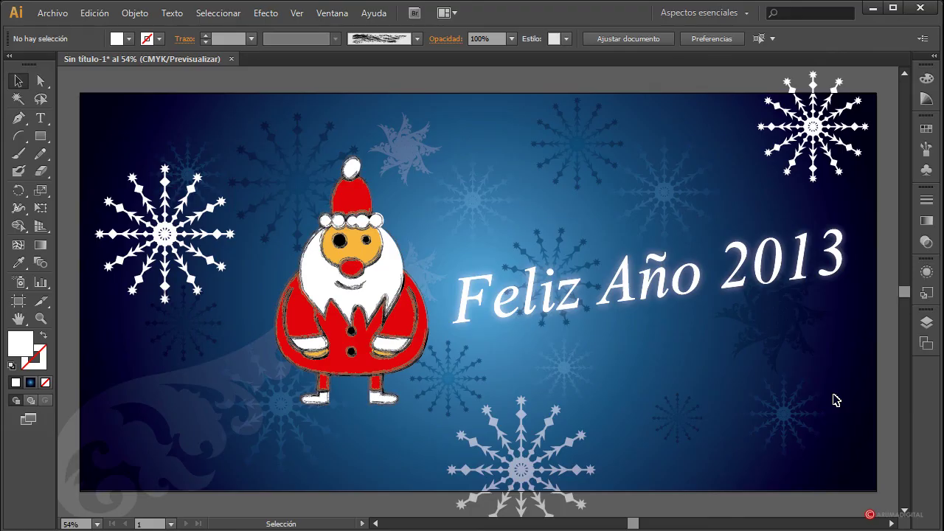
Move Santa slightly left and up, away from the greeting
left_click_drag(362, 313, 331, 310)
left_click(890, 385)
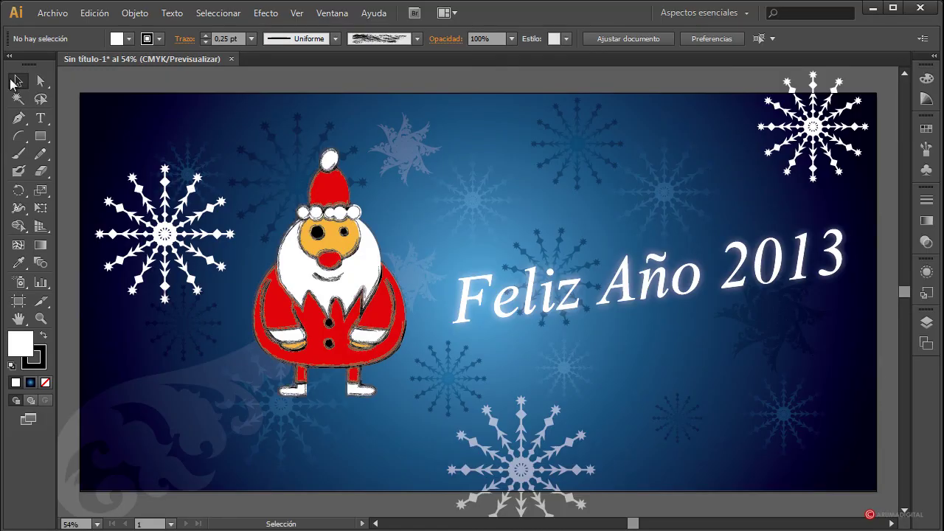
Draw a white rectangle covering the whole artboard, on top of all the artwork
left_click(41, 136)
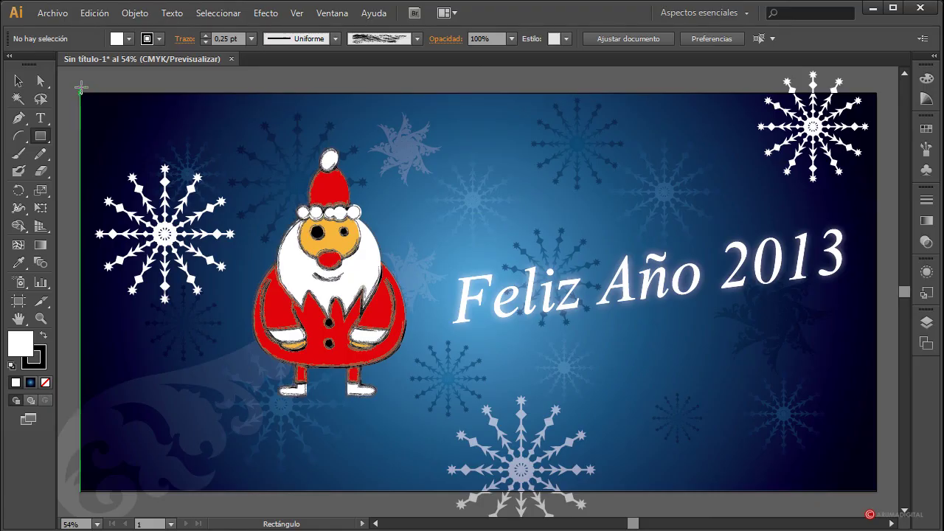
left_click_drag(81, 93, 874, 490)
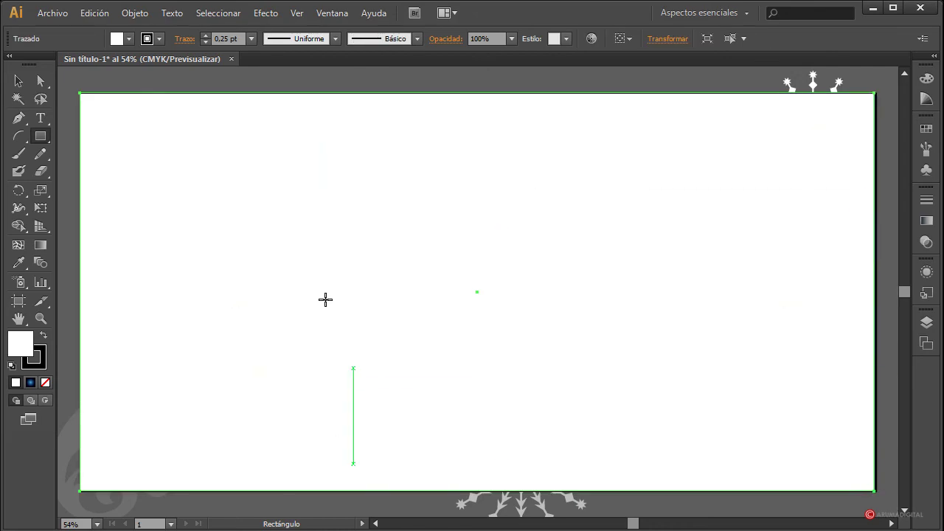
left_click(18, 81)
Unlock Capa 2 and Capa 1 and select all artwork across the three layers, including the covering rectangle
scroll(894, 95, "down", 1)
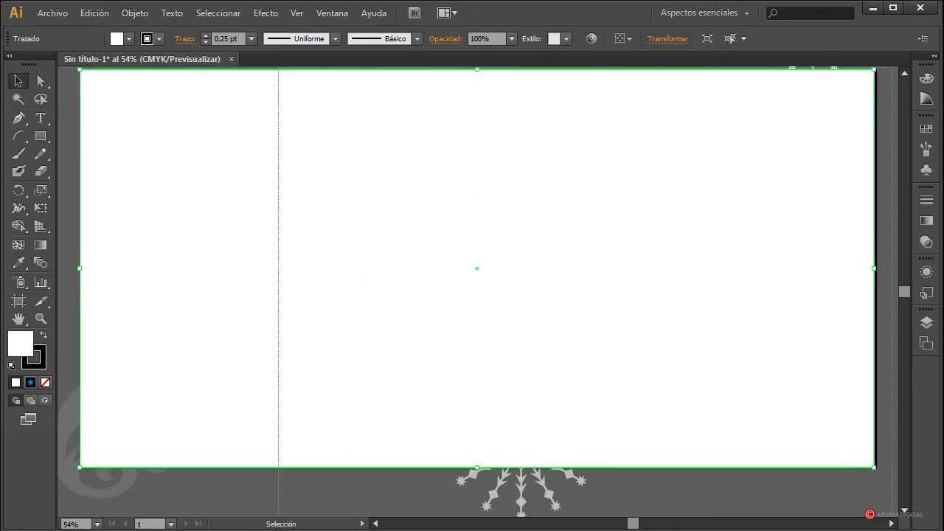
scroll(69, 489, "left", 2)
key("ctrl+a")
scroll(417, 438, "up", 5)
scroll(458, 452, "down", 2)
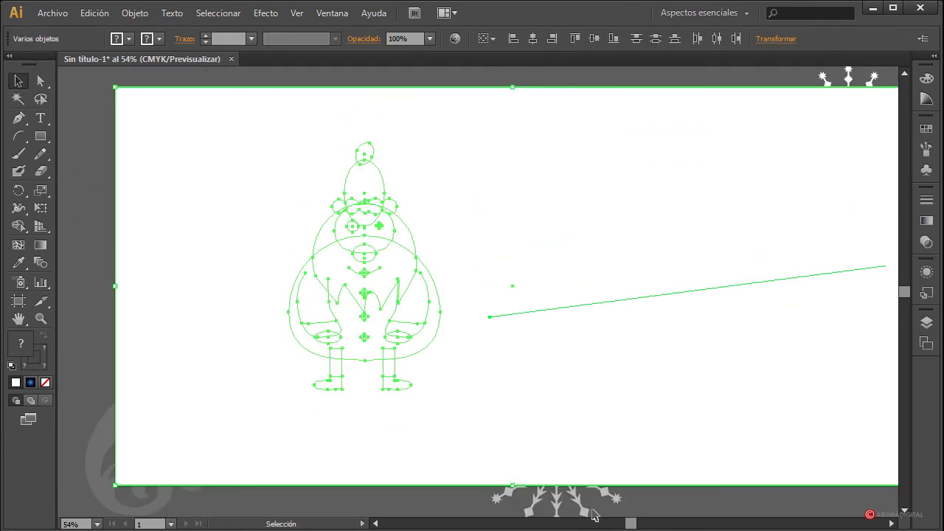
left_click_drag(634, 524, 638, 524)
left_click(926, 328)
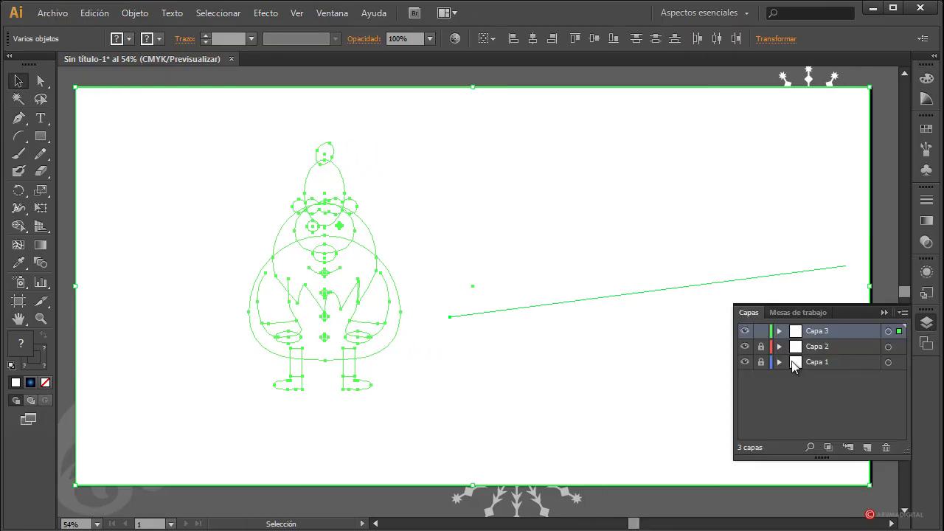
left_click_drag(894, 76, 295, 454)
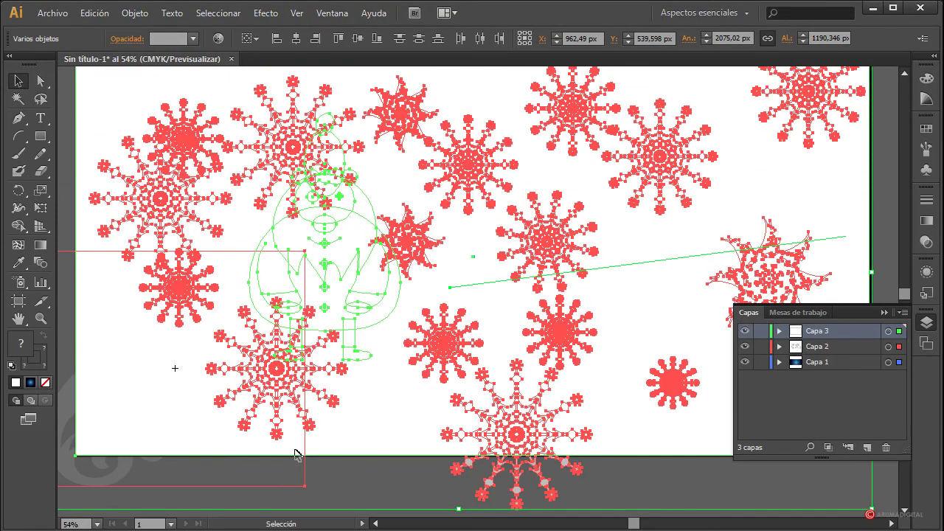
scroll(295, 454, "up", 2)
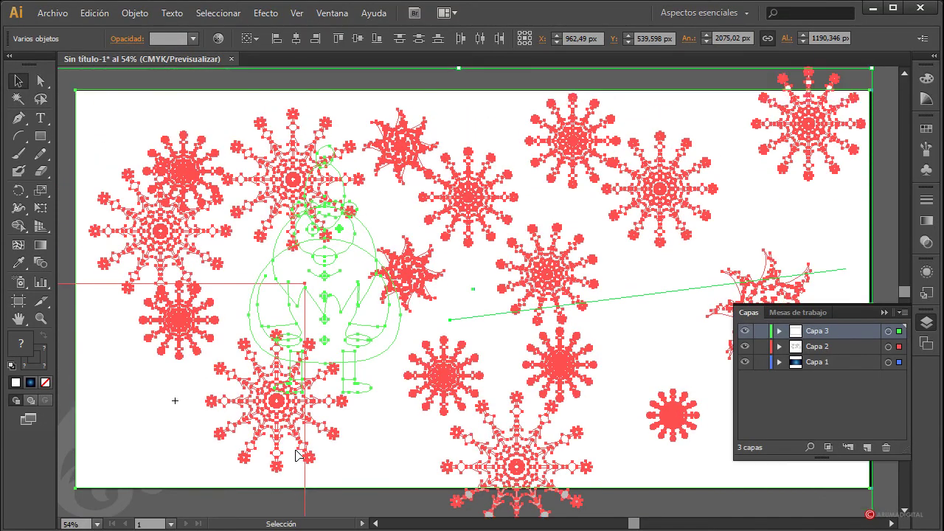
left_click(70, 451, "shift")
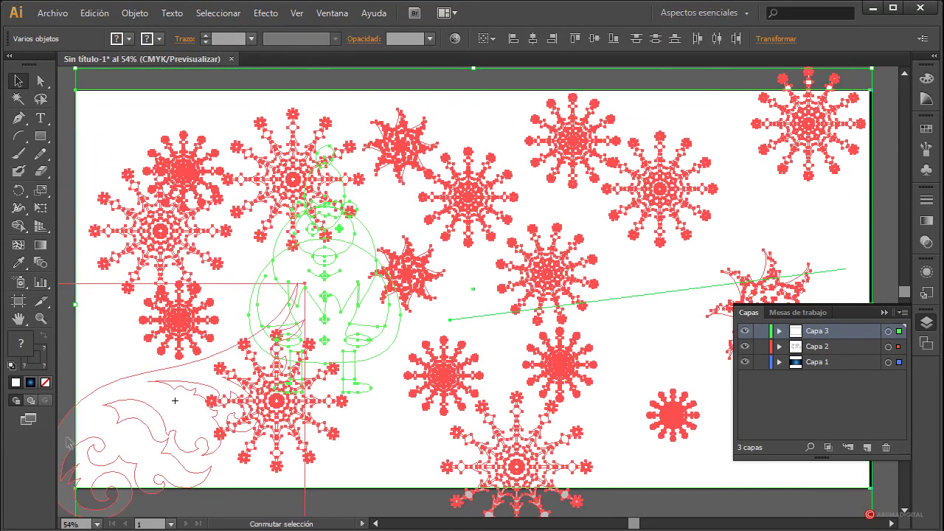
Create a clipping mask that trims the selected artwork to the artboard-sized rectangle, deselect it and hide the layer list
left_click(141, 14)
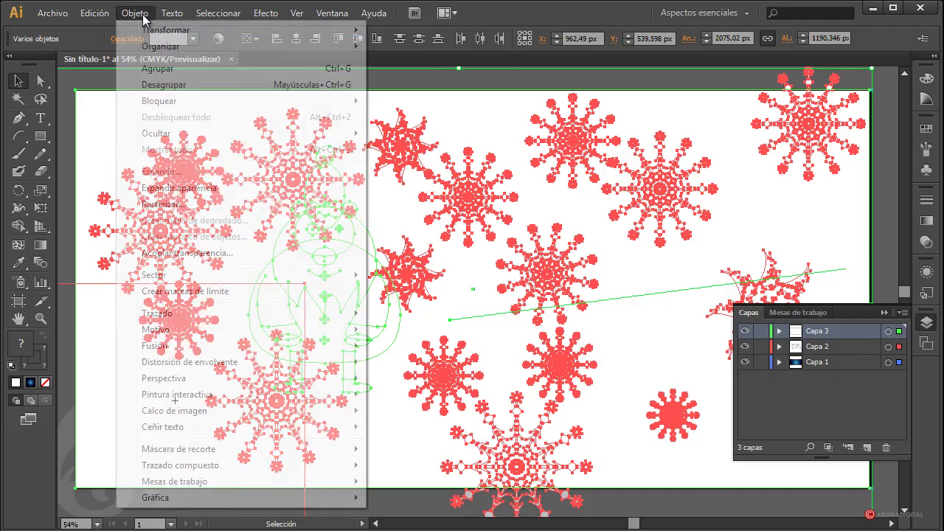
mouse_move(184, 449)
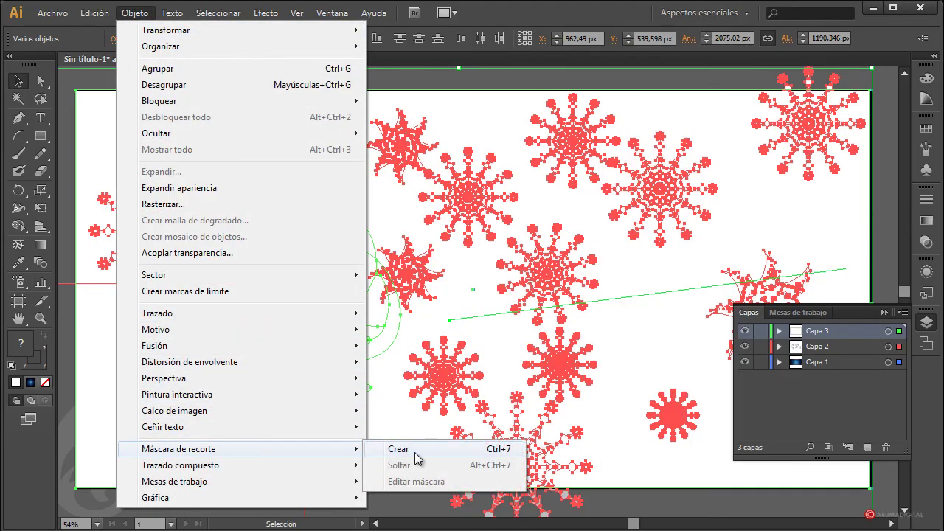
left_click(398, 449)
left_click(884, 149)
scroll(887, 170, "down", 2)
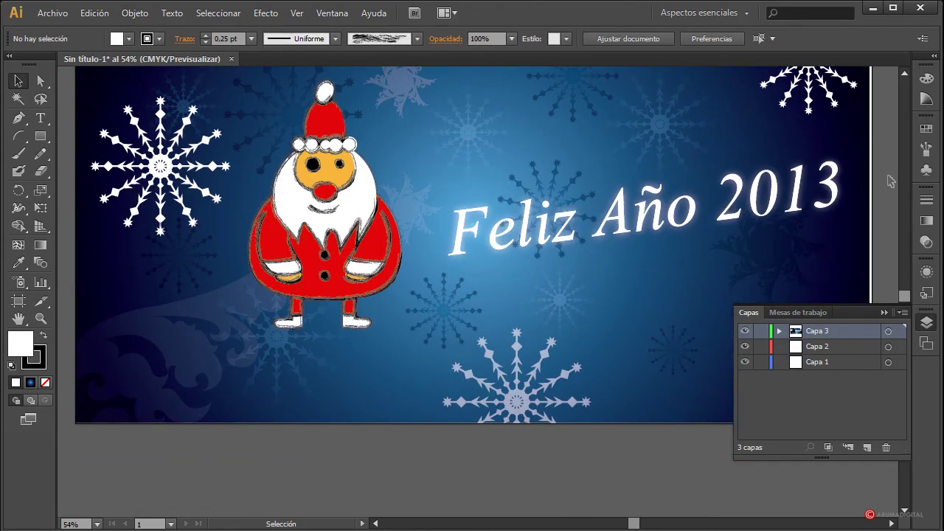
scroll(123, 447, "up", 1)
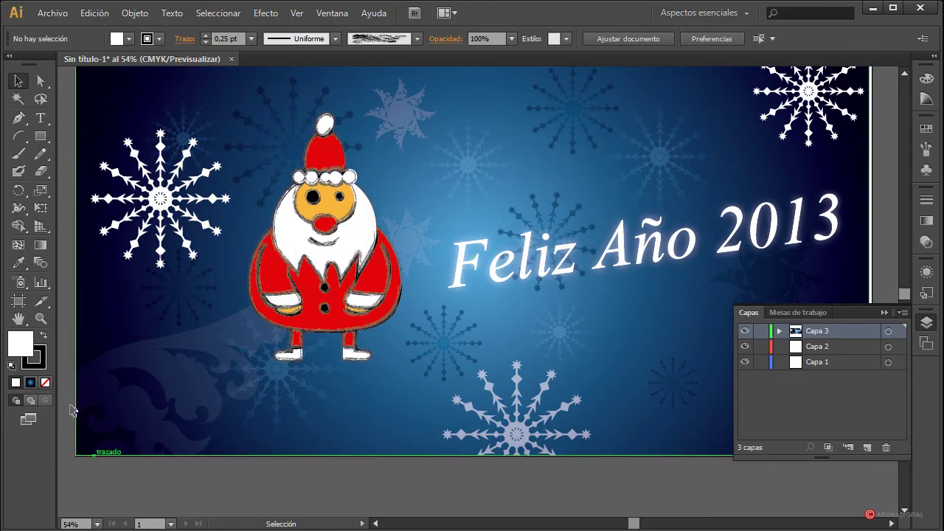
scroll(80, 354, "up", 1)
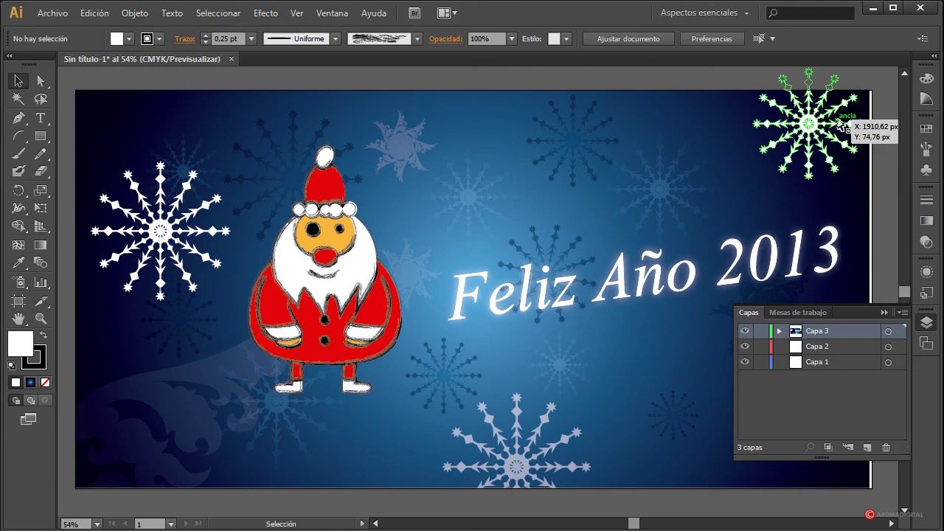
left_click(885, 312)
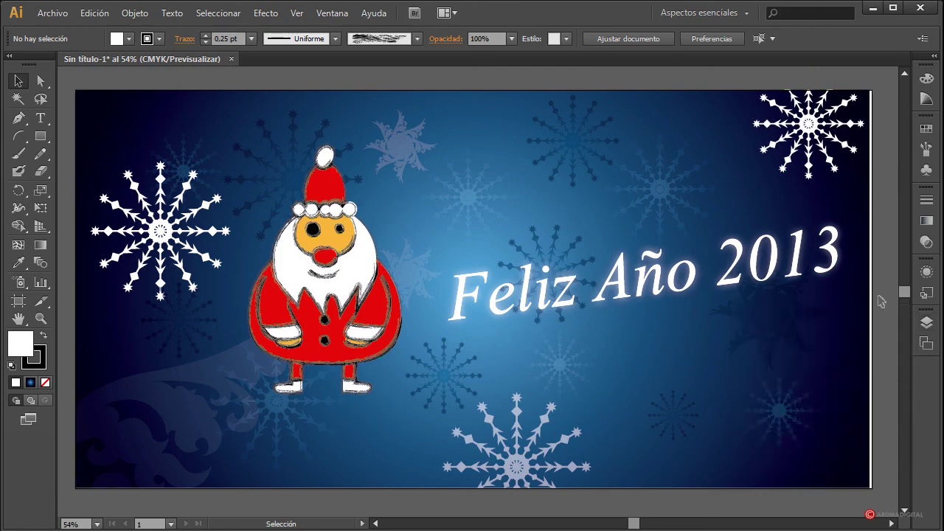